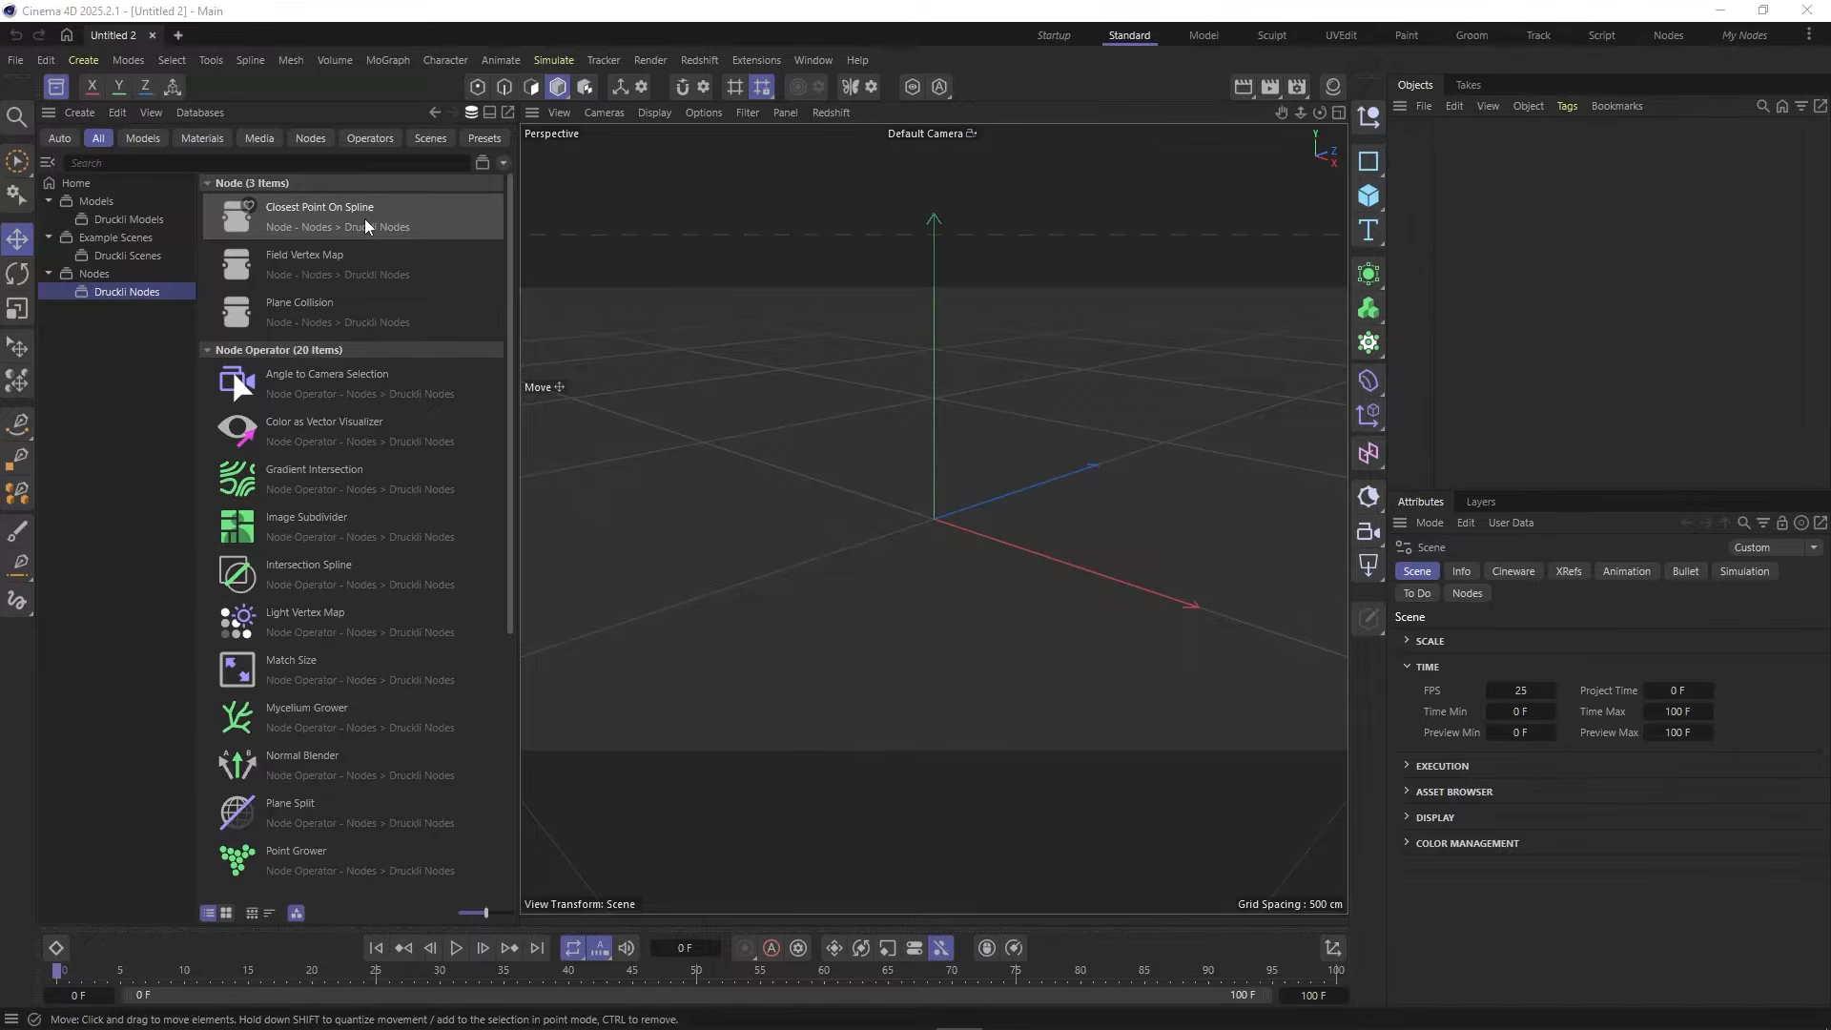
# Step: Open the Closest_Point_on_Spline_Example_Basic_01.c4d example scene from the Druckli Scenes and accept the missing font notice
pyautogui.moveTo(518, 300); pyautogui.dragTo(501, 301)
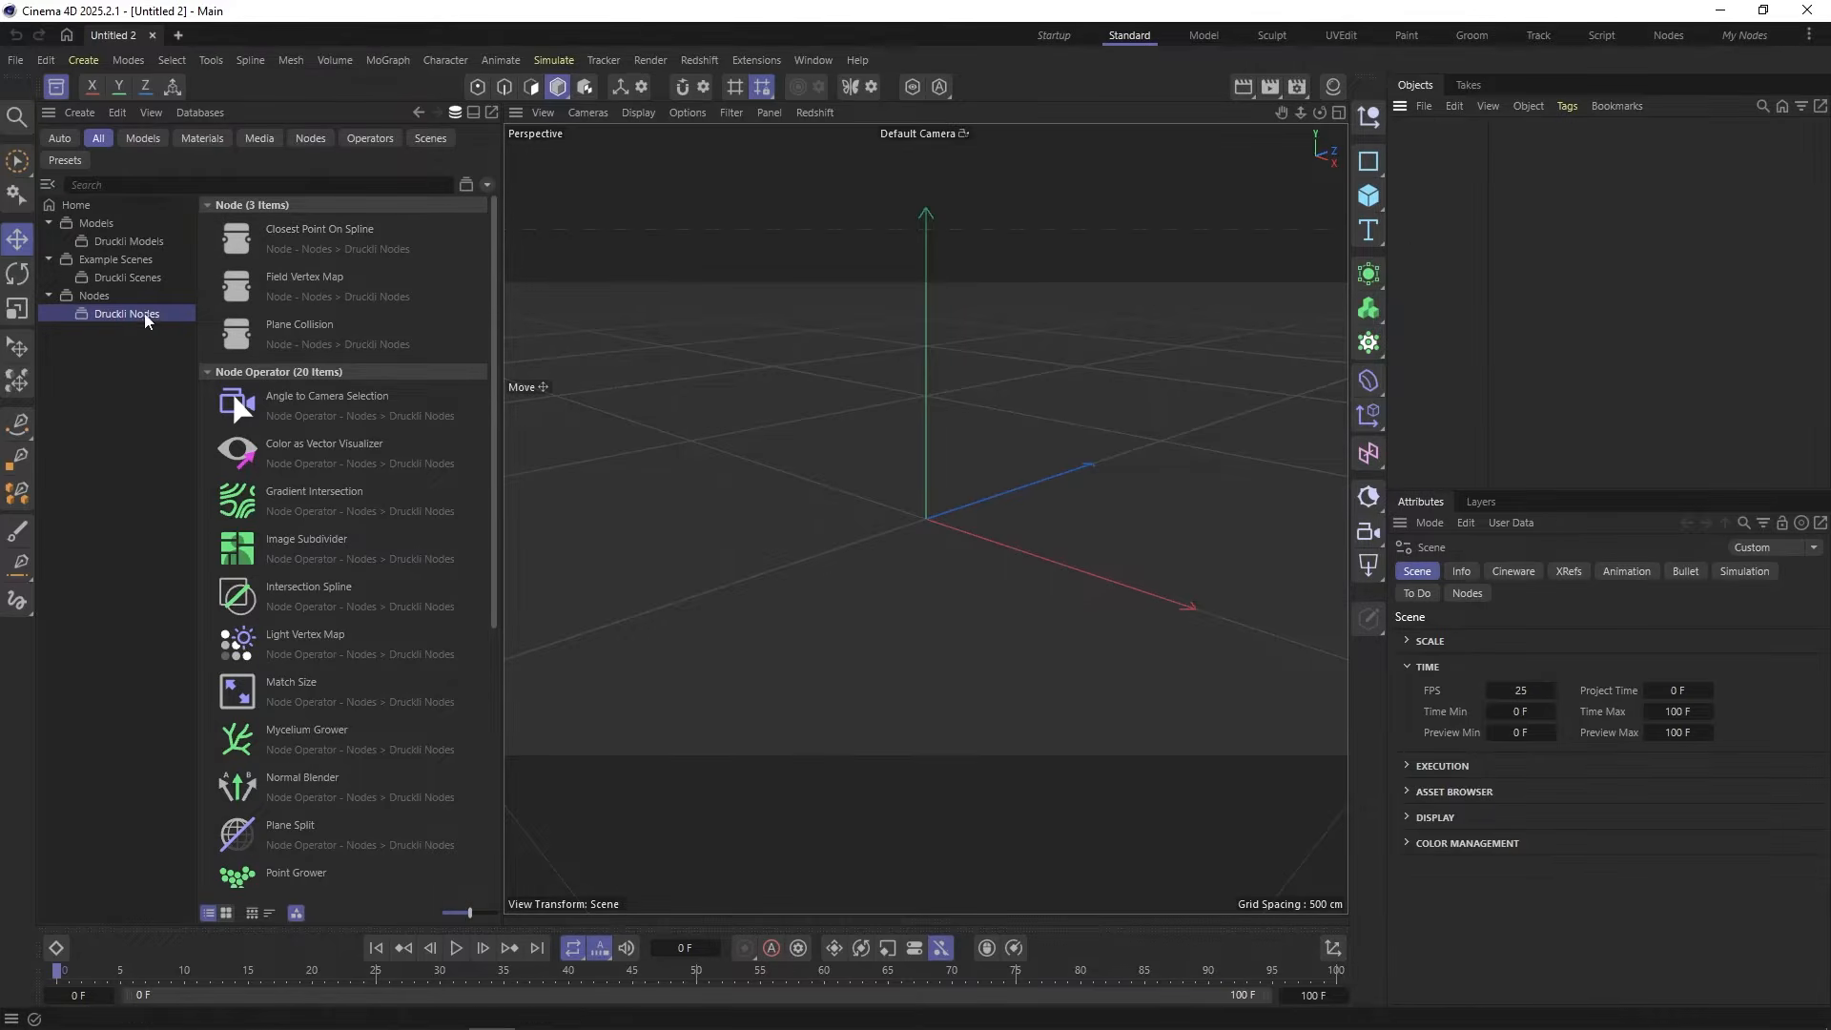
pyautogui.click(128, 278)
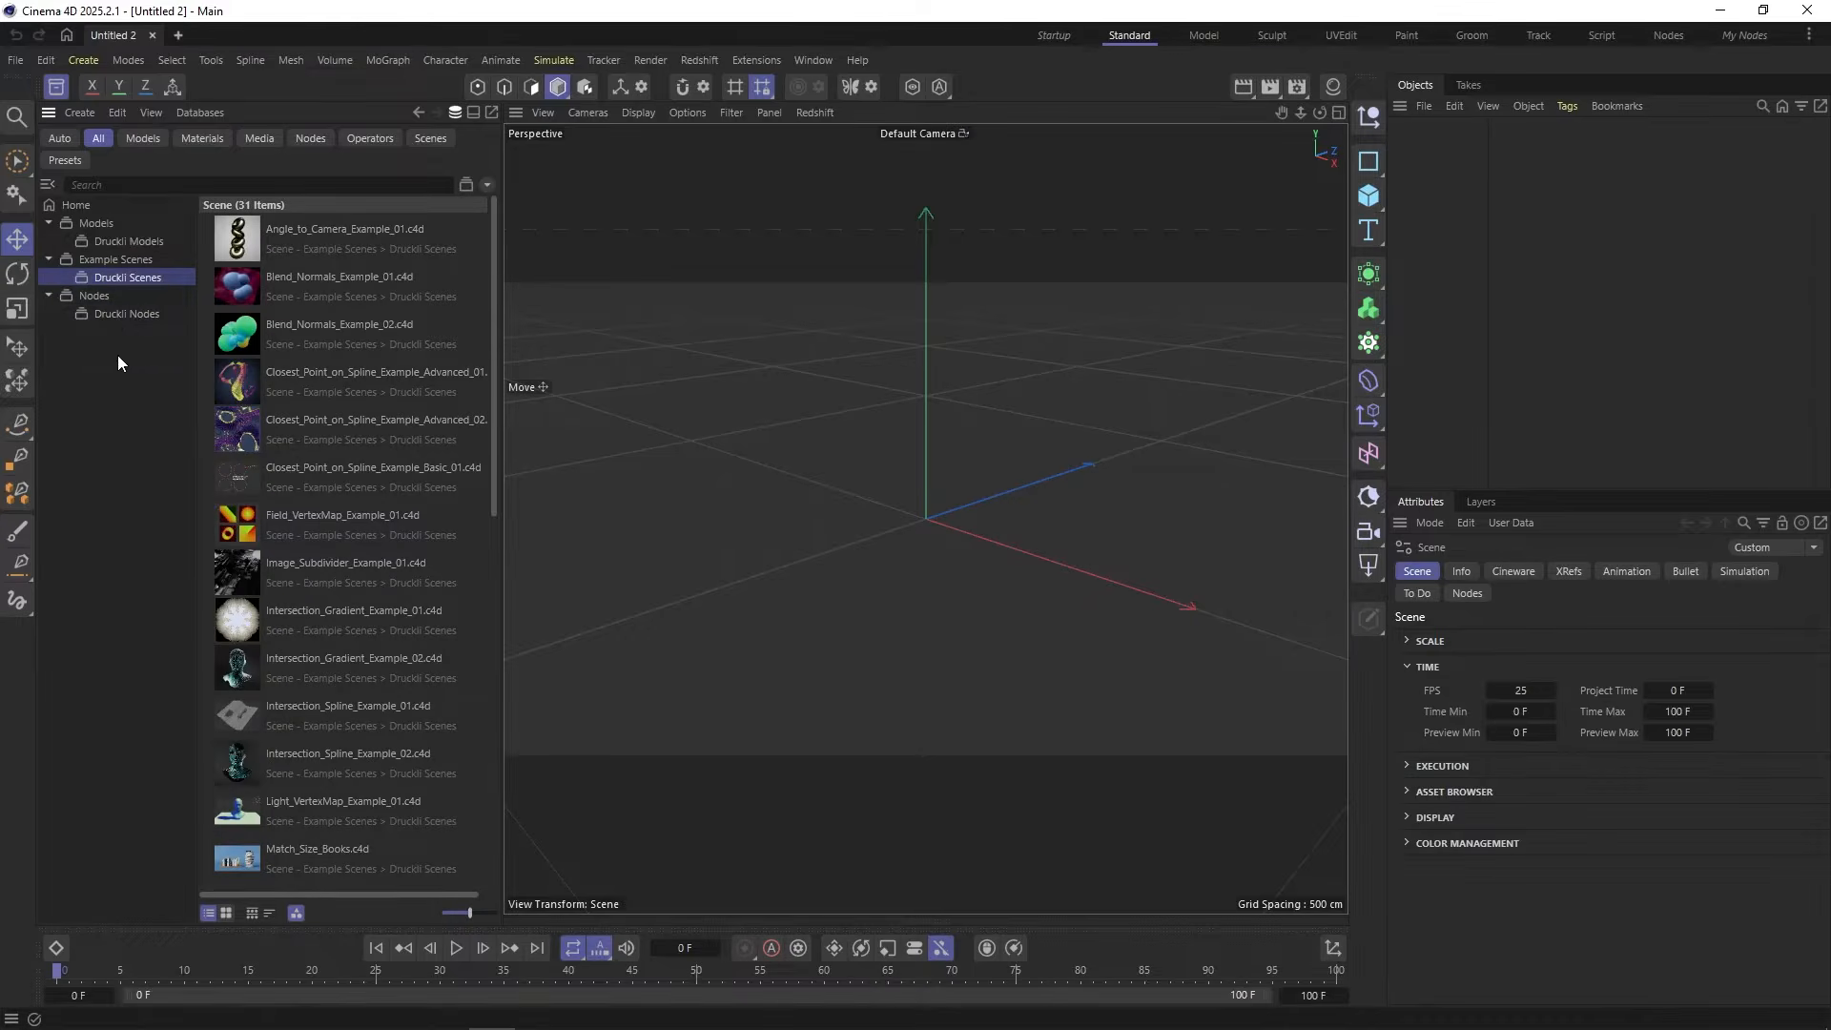
pyautogui.scroll(-3, 329, 574)
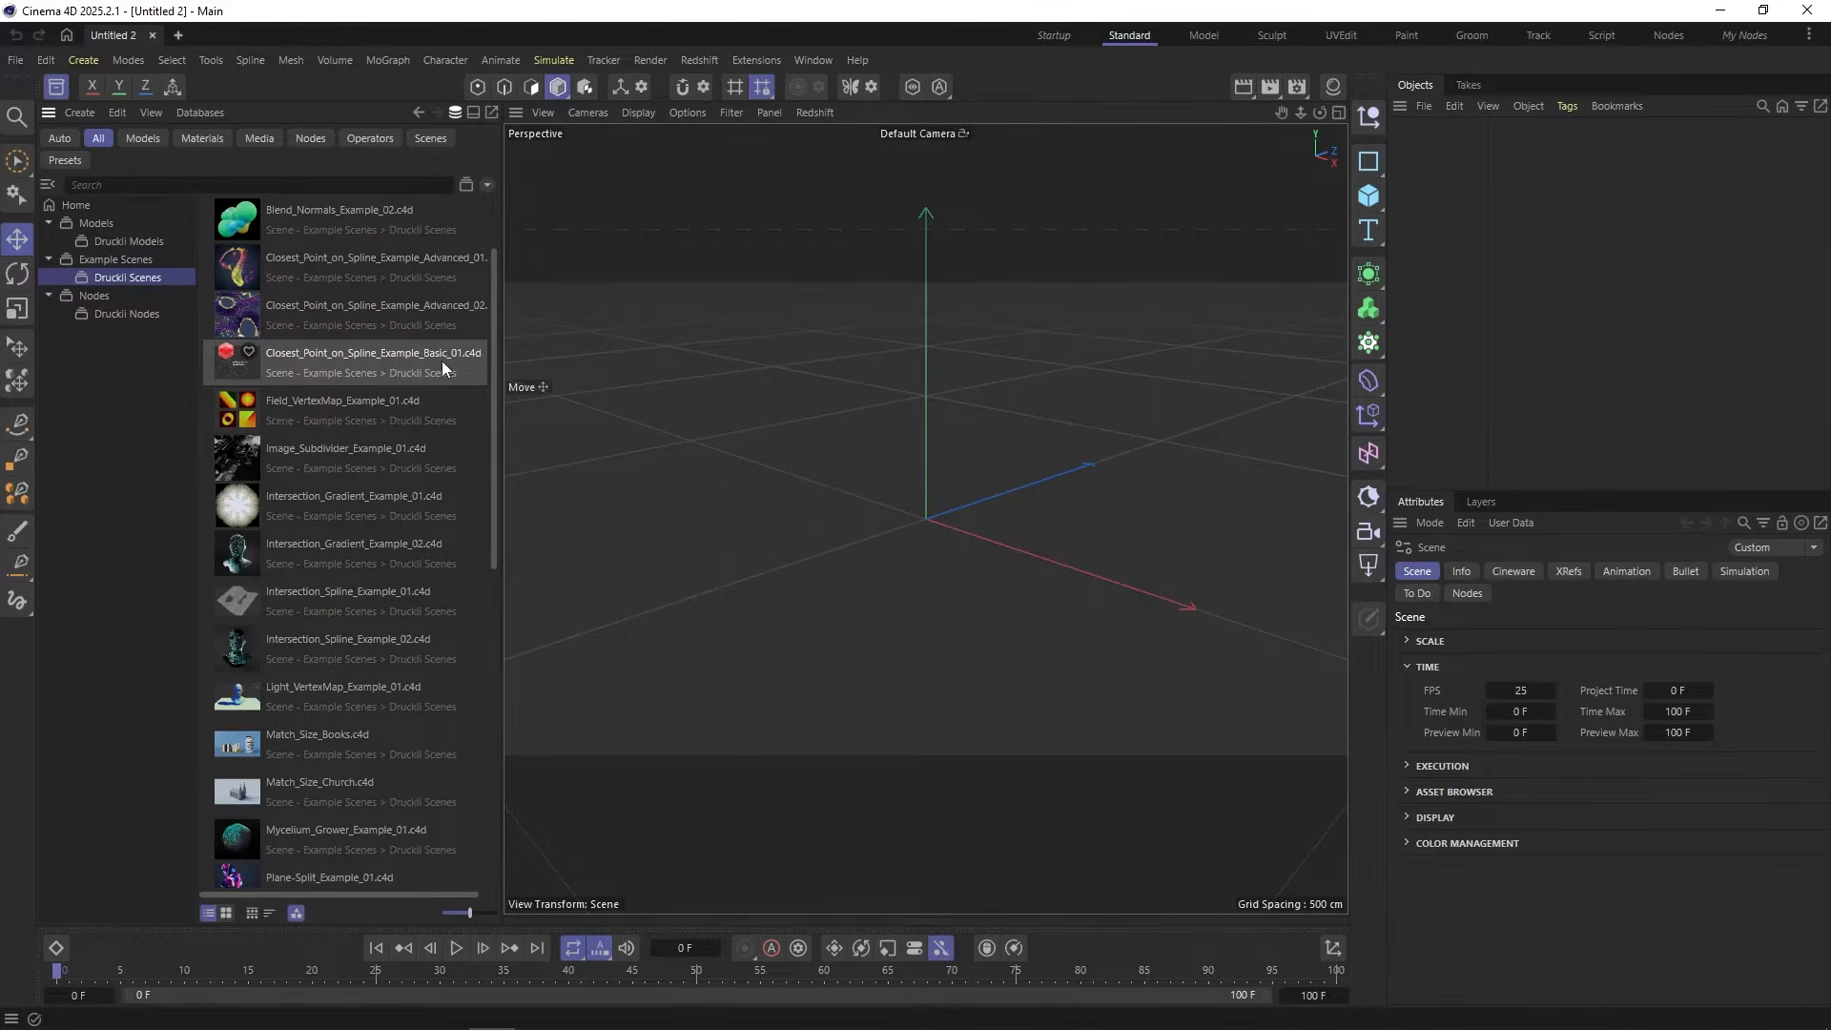
pyautogui.doubleClick(322, 365)
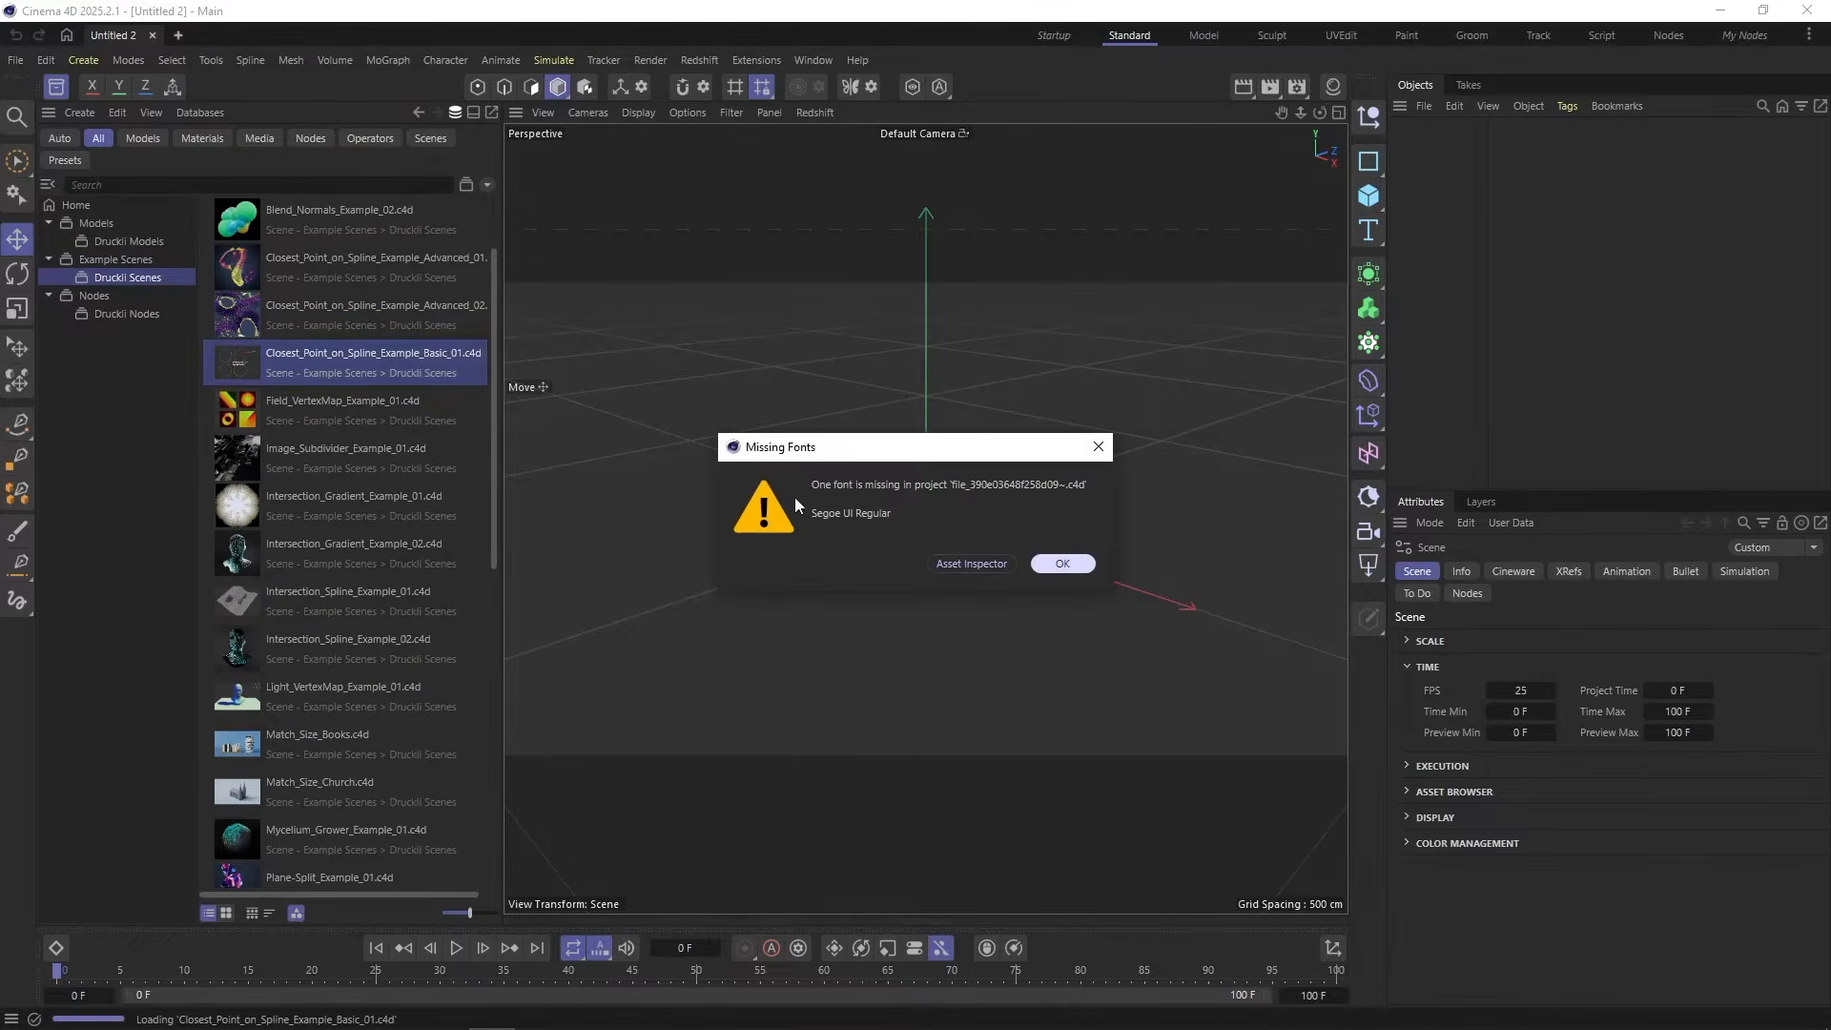
pyautogui.click(1059, 562)
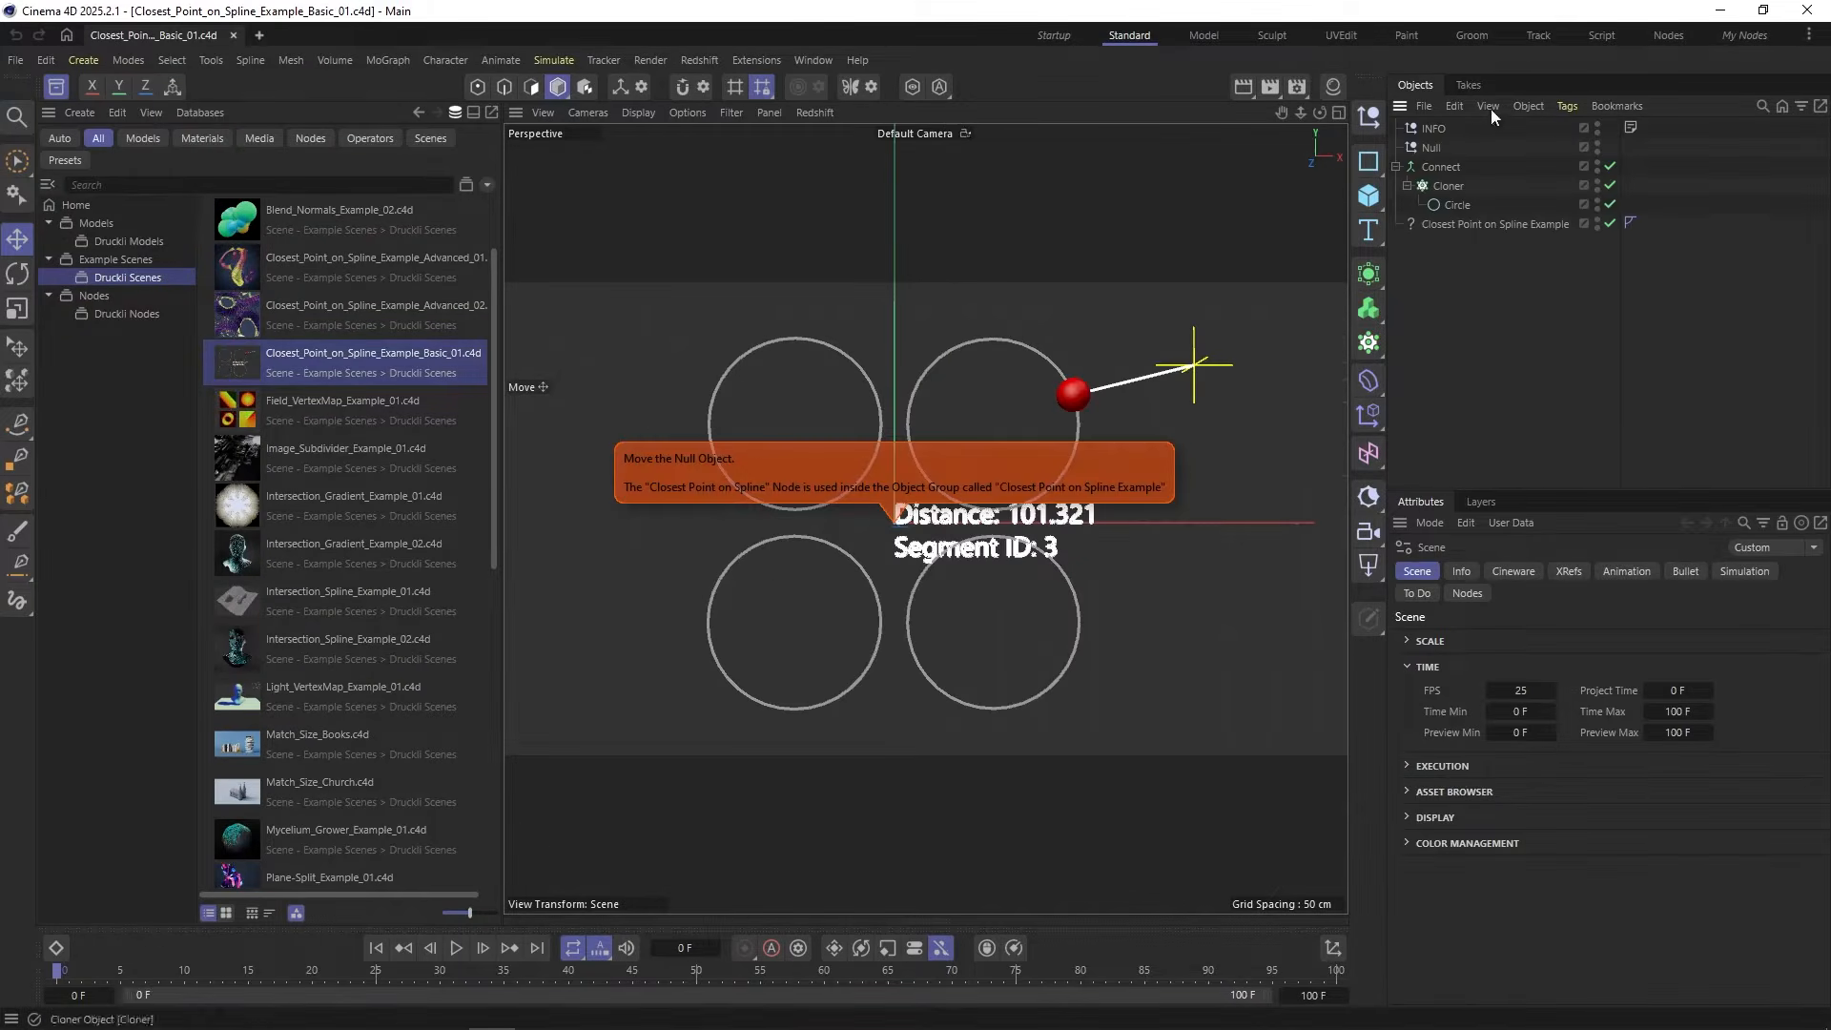
# Step: Hide the INFO annotation and open the node graph of the Closest Point on Spline Example generator
pyautogui.click(1597, 128)
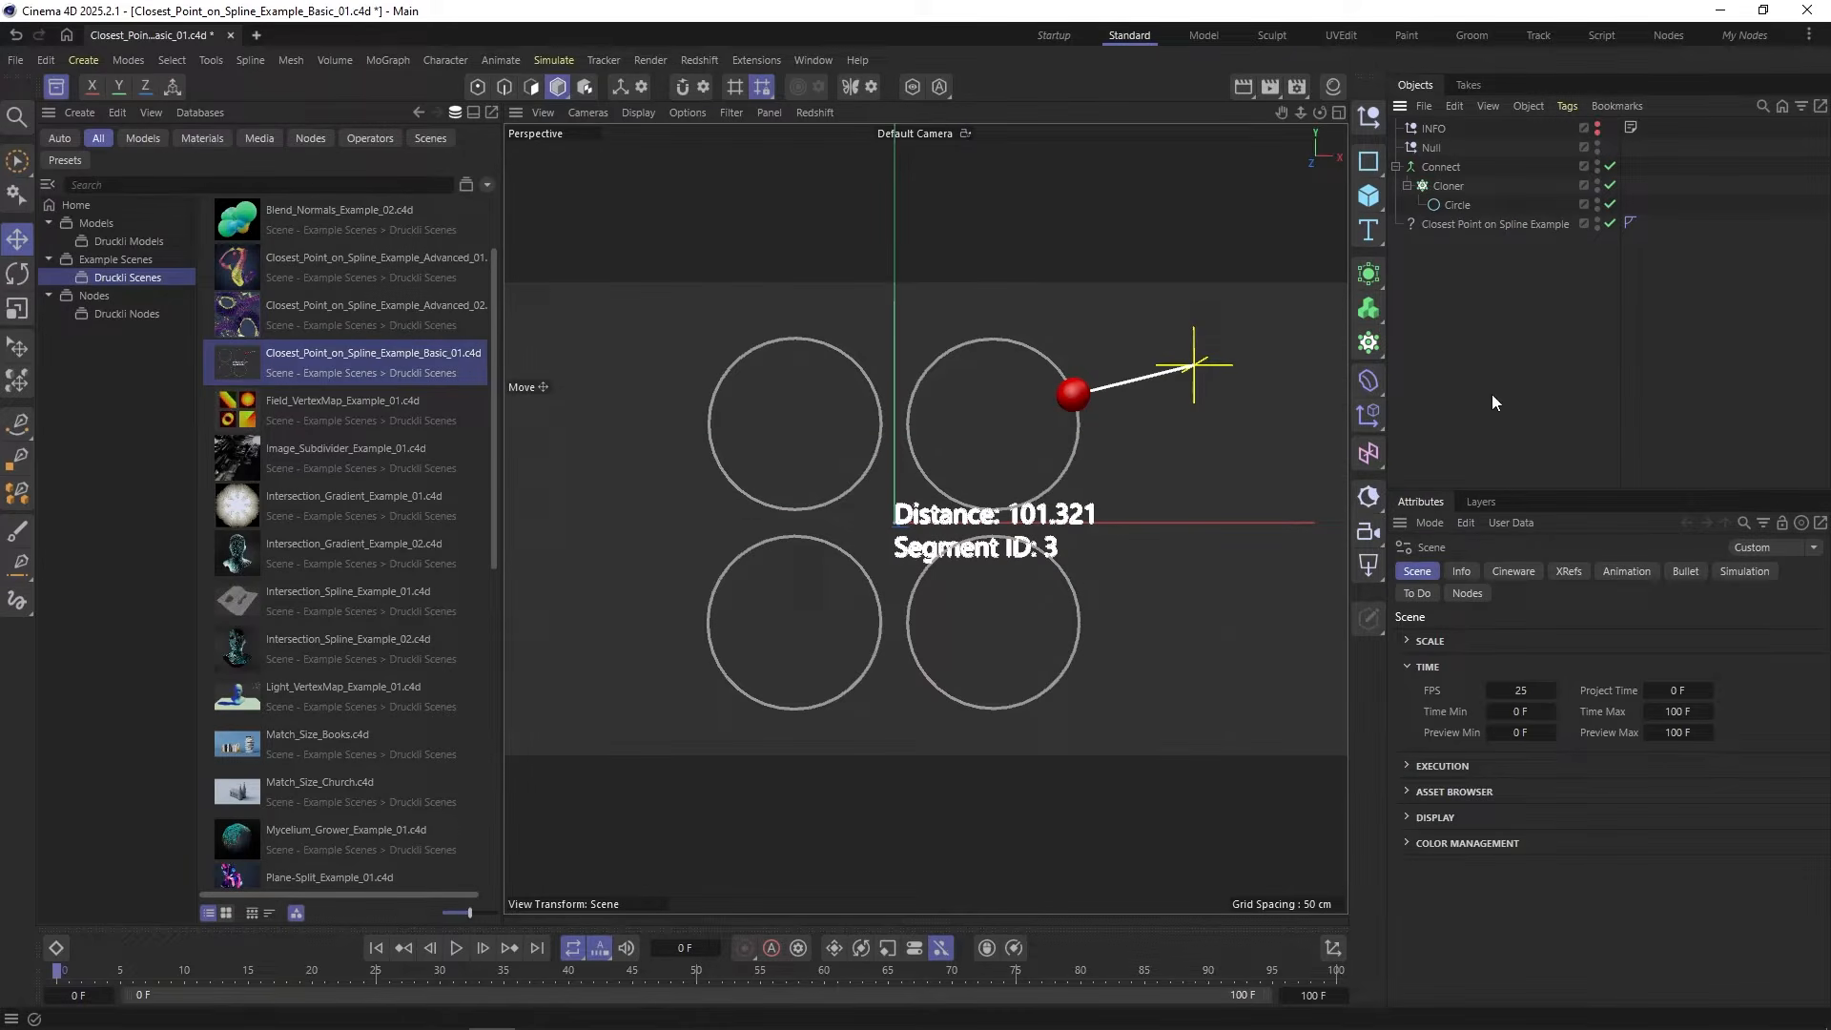
pyautogui.click(1415, 223)
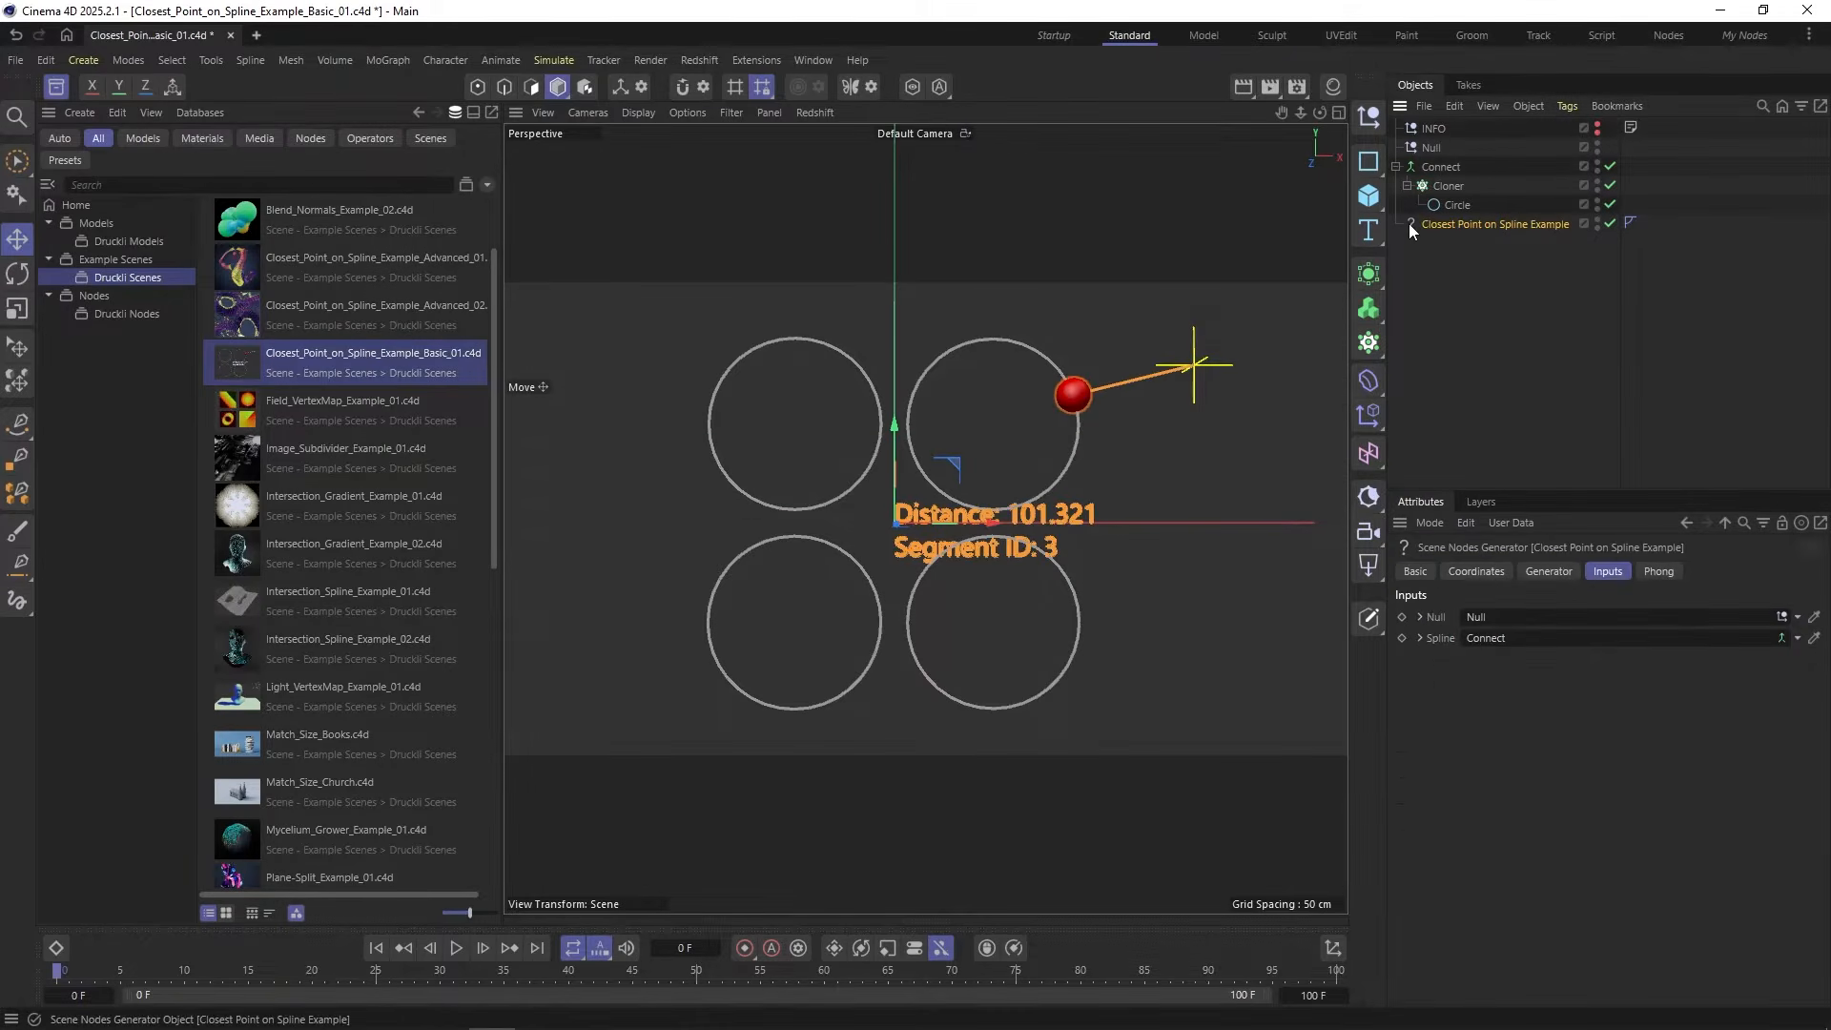
pyautogui.doubleClick(1410, 223)
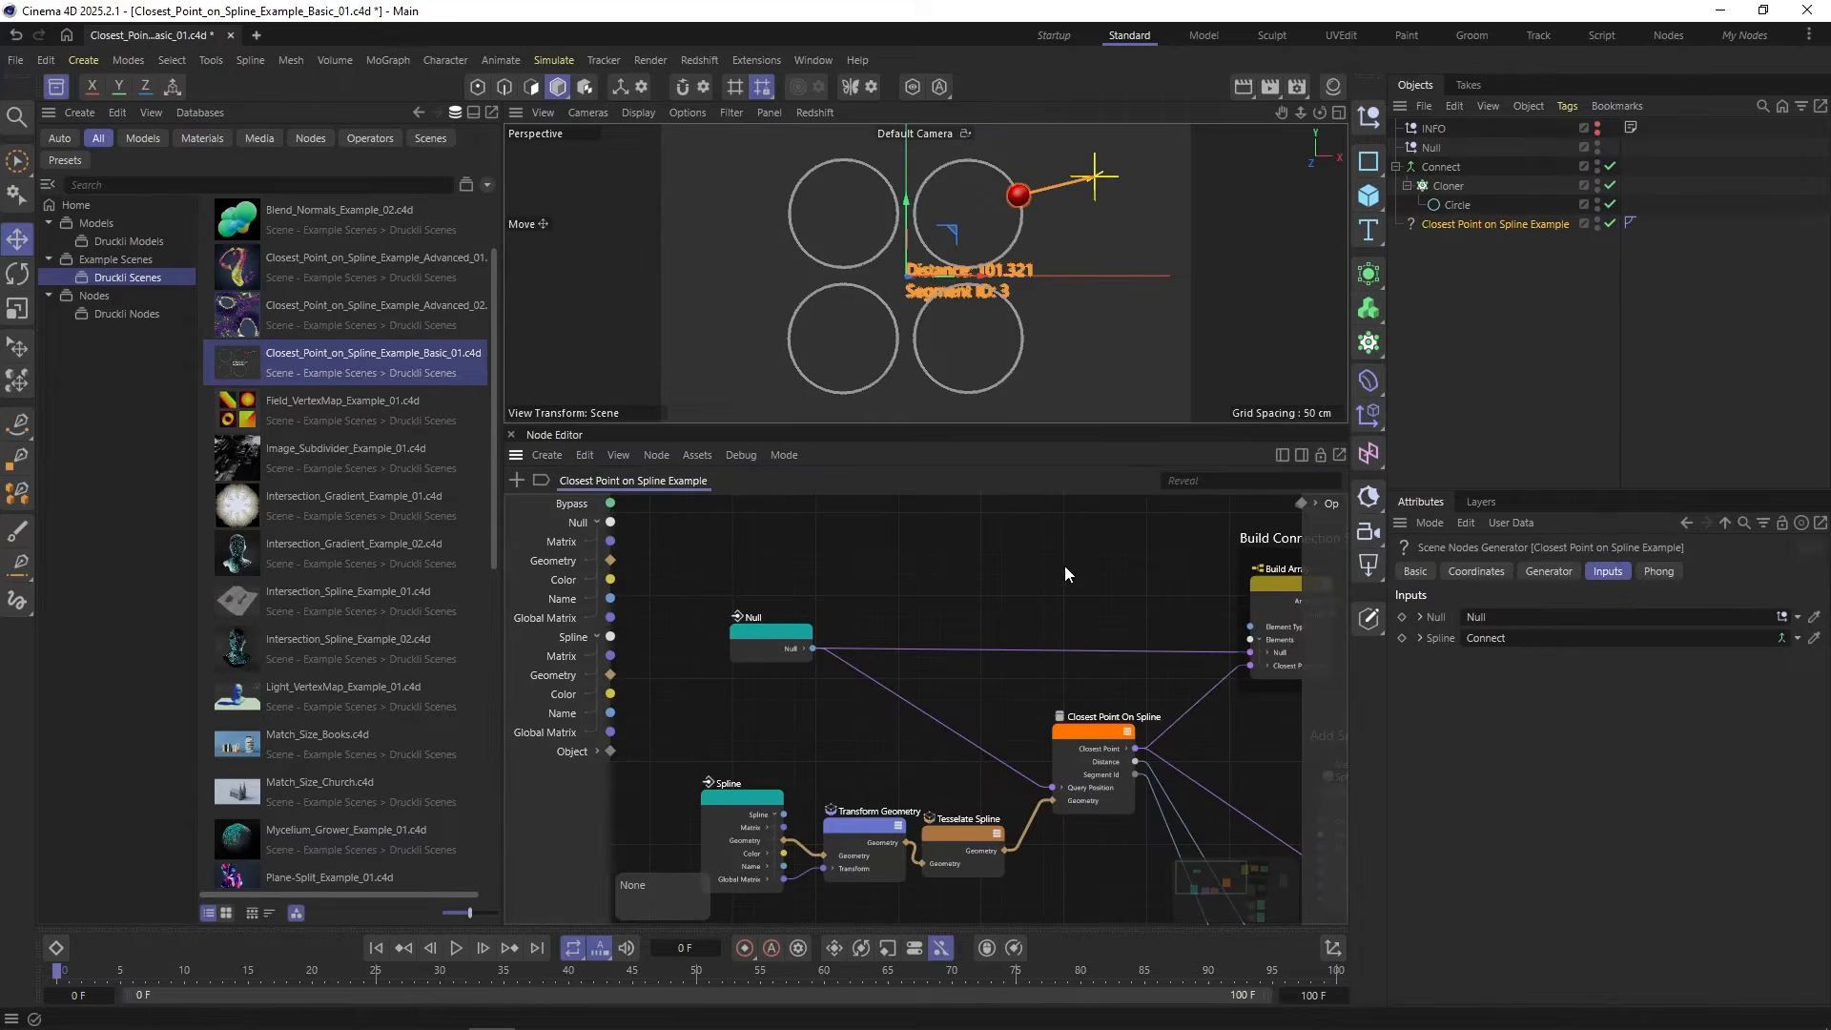
# Step: Select the Closest Point On Spline node in the graph and examine its ports and connections
pyautogui.keyDown('alt'); pyautogui.moveTo(1086, 574); pyautogui.dragTo(1002, 514, button='middle'); pyautogui.keyUp('alt')
pyautogui.scroll(3, 1084, 598)
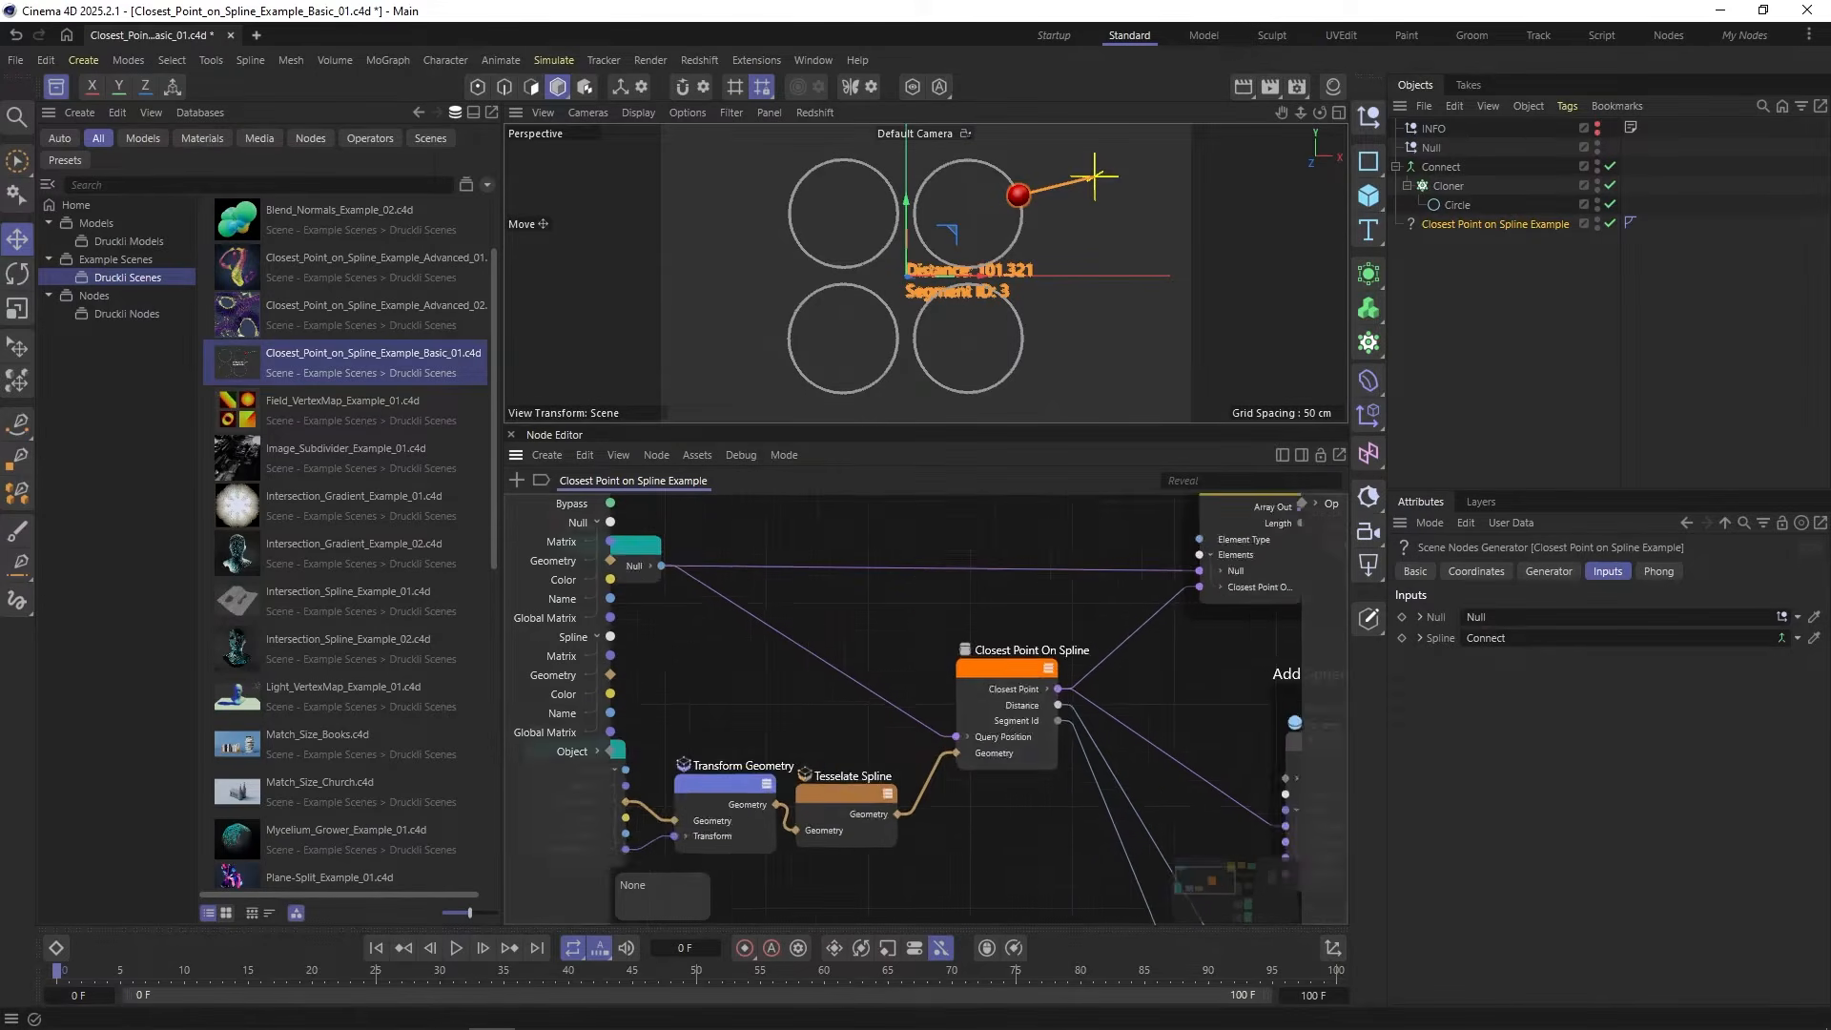
pyautogui.keyDown('alt'); pyautogui.moveTo(1083, 599); pyautogui.dragTo(1092, 468, button='middle'); pyautogui.keyUp('alt')
pyautogui.scroll(2, 967, 704)
pyautogui.click(969, 600)
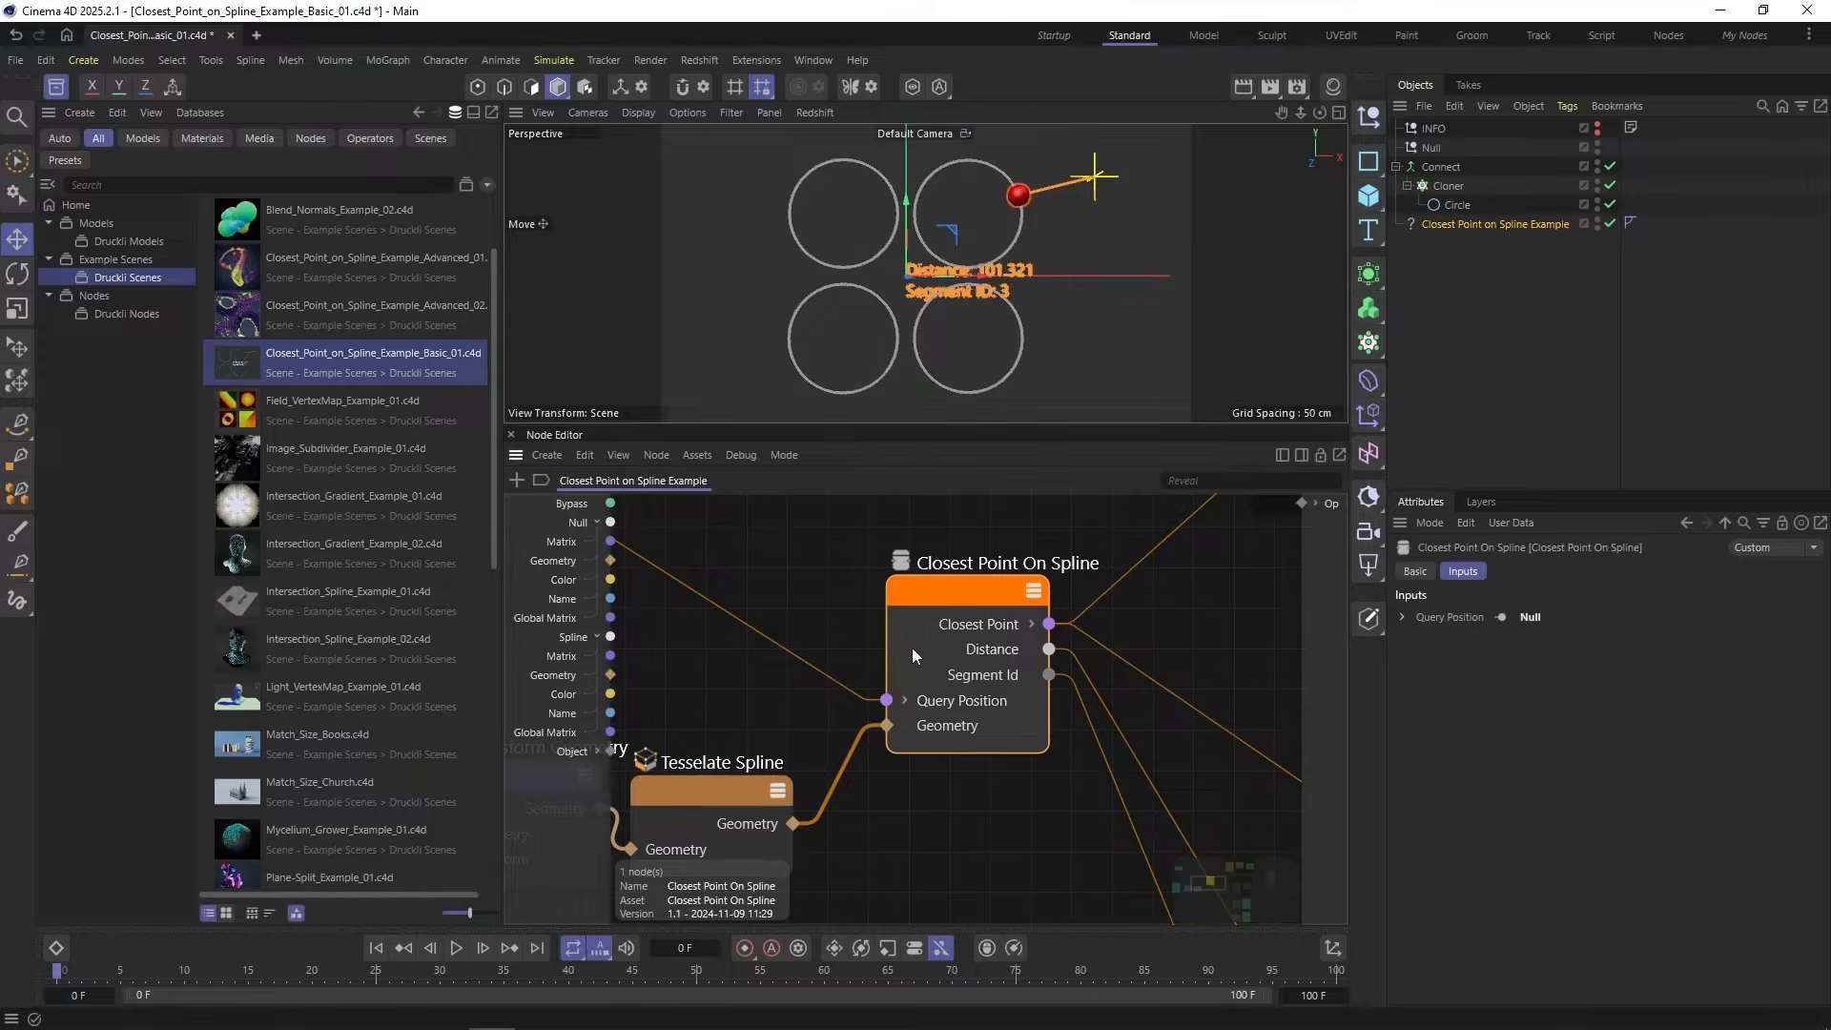
pyautogui.keyDown('alt'); pyautogui.moveTo(912, 649); pyautogui.dragTo(925, 675, button='middle'); pyautogui.keyUp('alt')
pyautogui.scroll(-2, 983, 666)
pyautogui.keyDown('alt'); pyautogui.moveTo(861, 576); pyautogui.dragTo(938, 641, button='middle'); pyautogui.keyUp('alt')
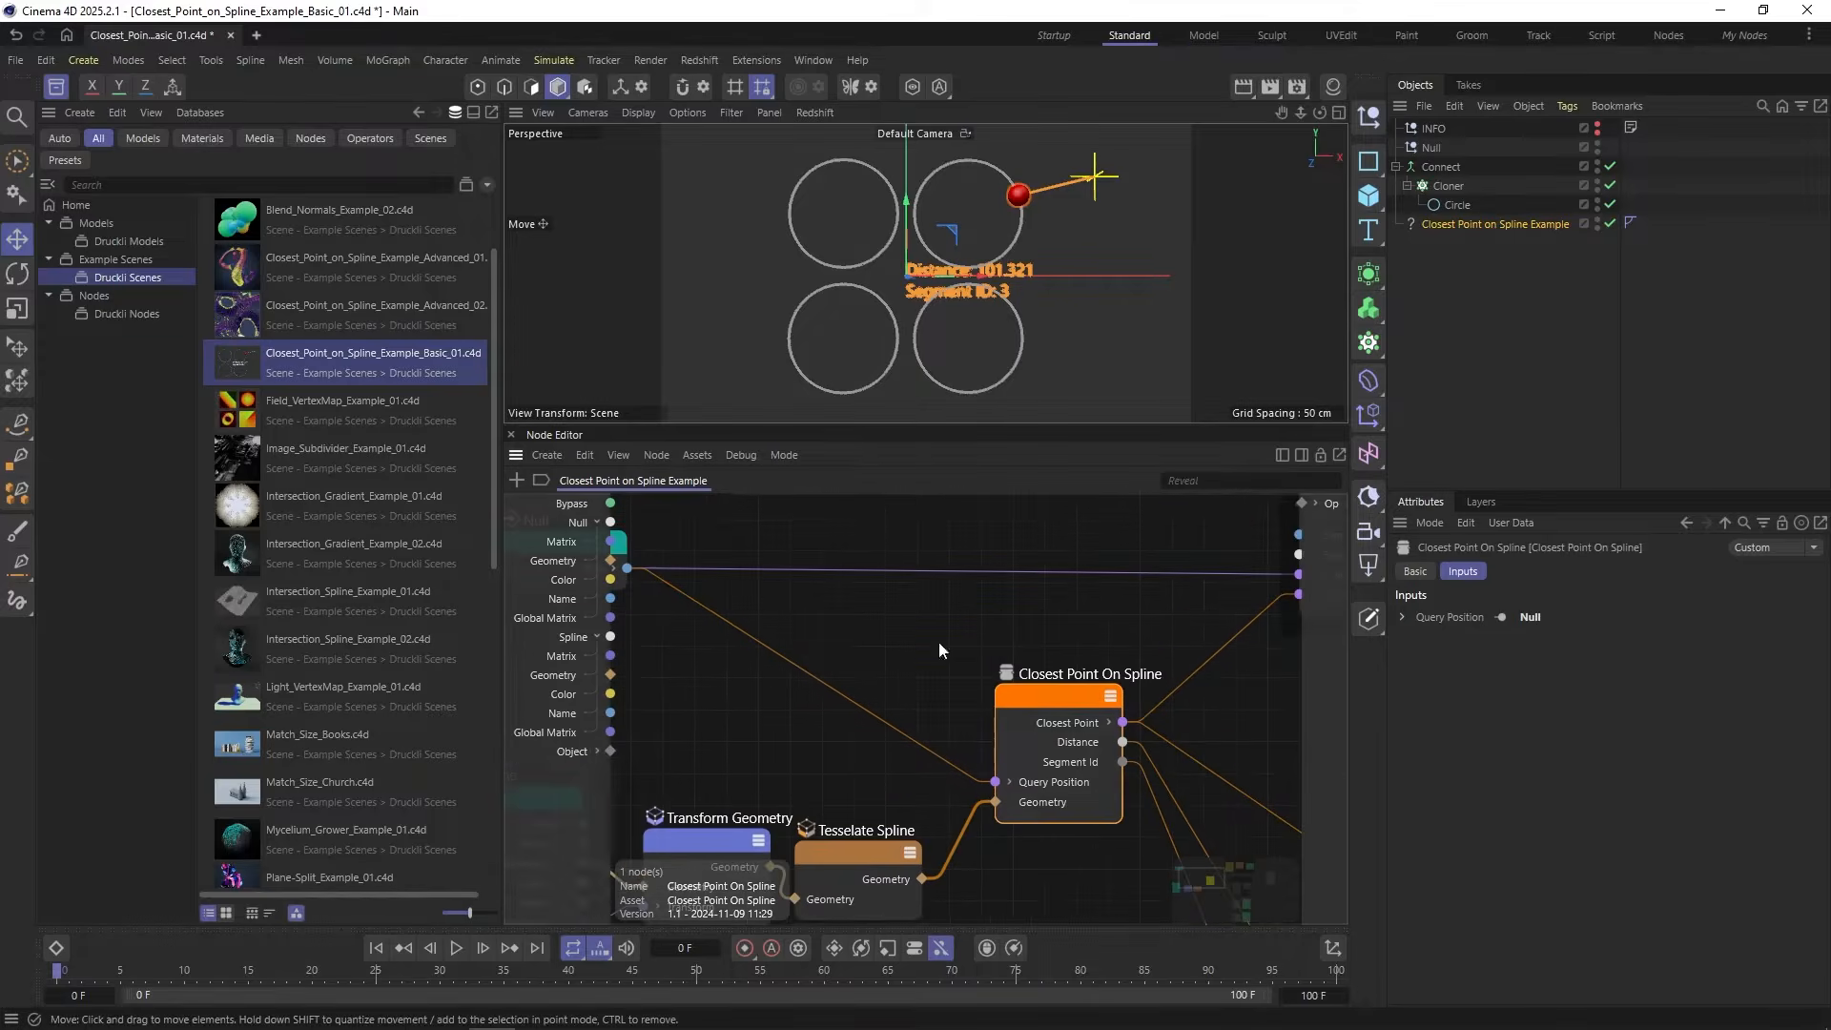
# Step: Add a second Closest Point On Spline node from the Druckli Nodes to the graph and delete it again
pyautogui.click(128, 307)
pyautogui.moveTo(317, 242); pyautogui.dragTo(857, 632)
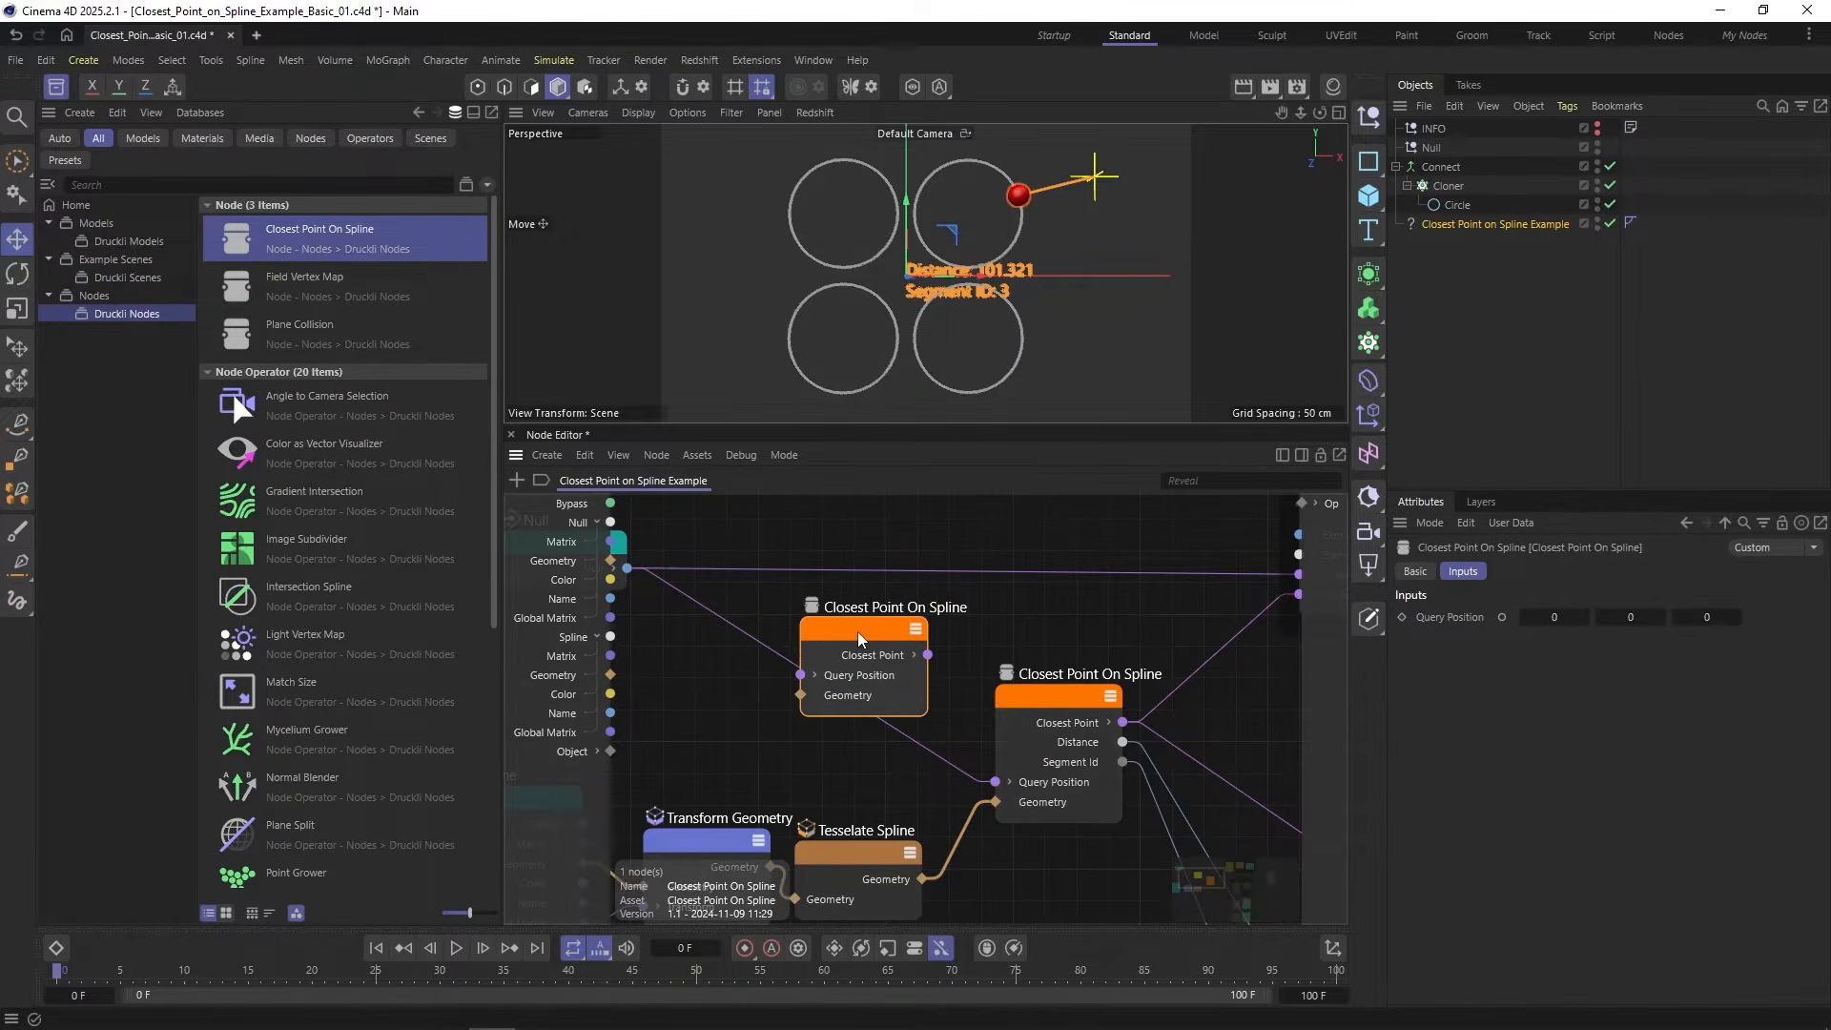
pyautogui.press('Delete')
# Step: Expand the Null node's outputs to trace its link to Query Position, and select the Null object
pyautogui.moveTo(955, 783); pyautogui.dragTo(1125, 783, button='middle')
pyautogui.scroll(1, 939, 686)
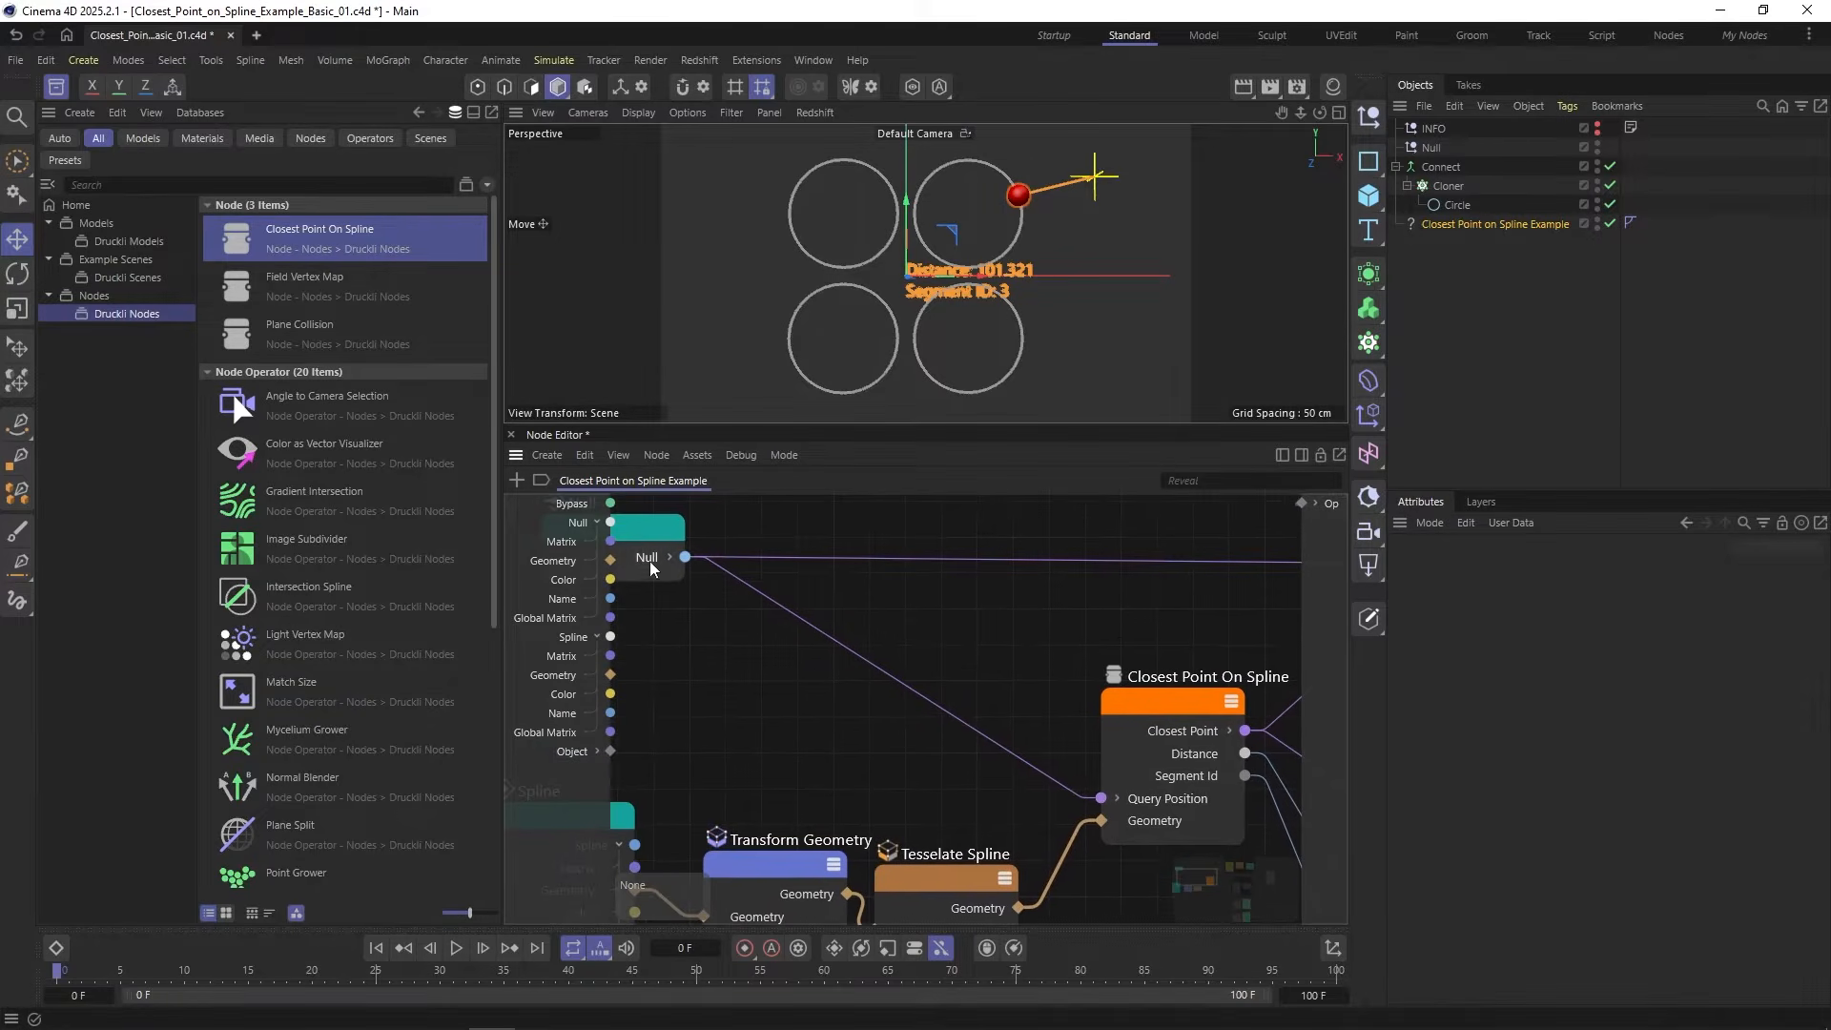
pyautogui.click(668, 559)
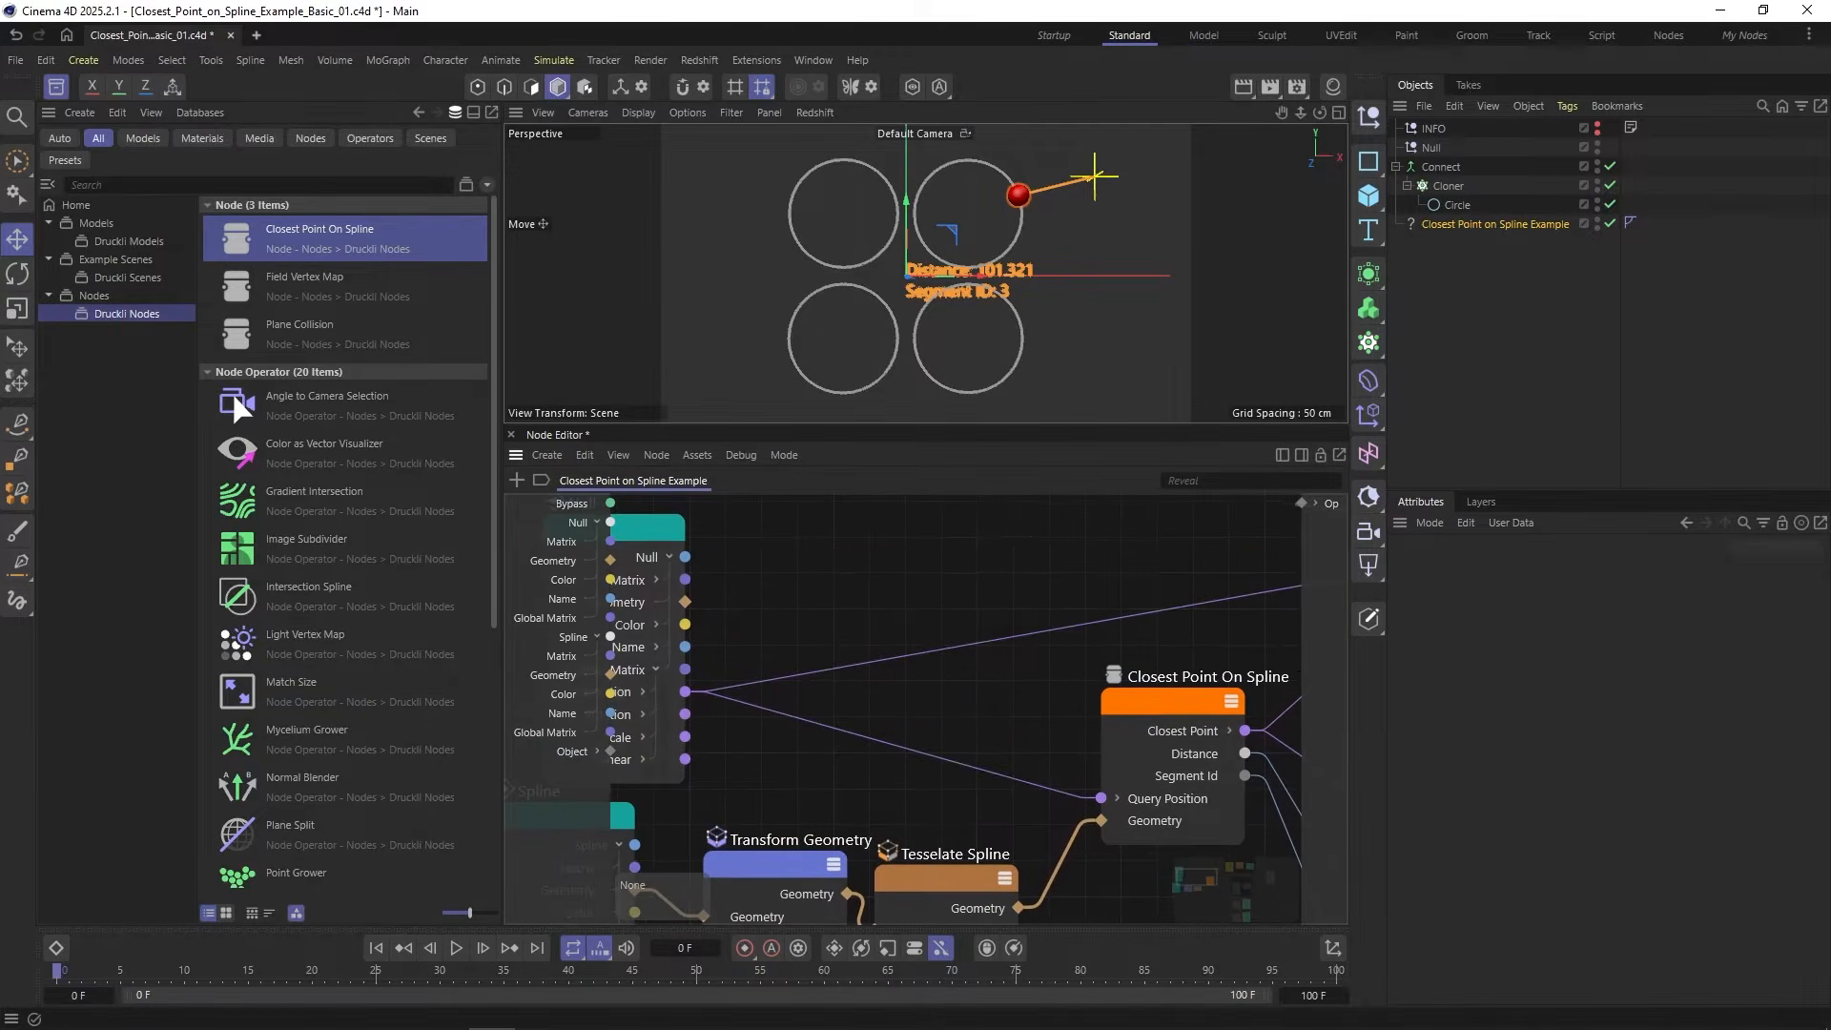
pyautogui.moveTo(744, 610); pyautogui.dragTo(858, 615, button='middle')
pyautogui.moveTo(692, 513); pyautogui.dragTo(667, 510, button='middle')
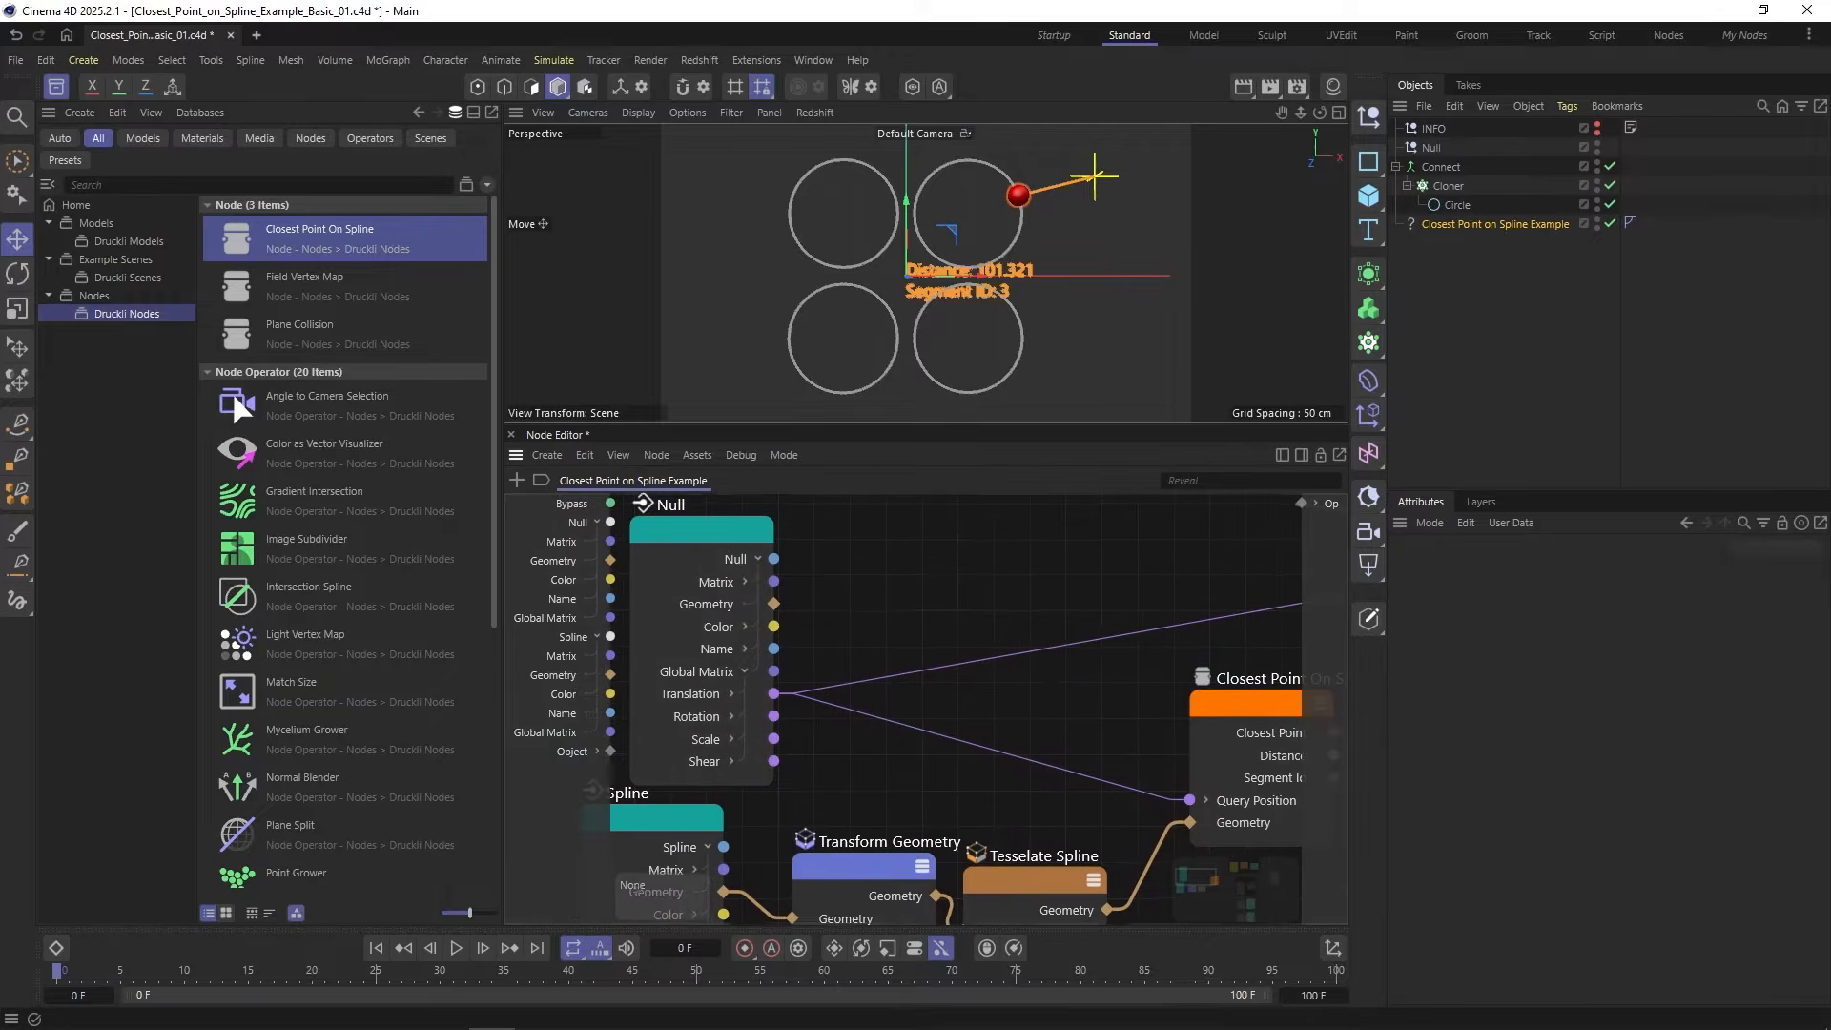
pyautogui.click(1436, 148)
# Step: Select the Connect object that feeds the spline input and examine the Closest Point On Spline node's inputs and outputs
pyautogui.moveTo(1291, 718); pyautogui.dragTo(1072, 599, button='middle')
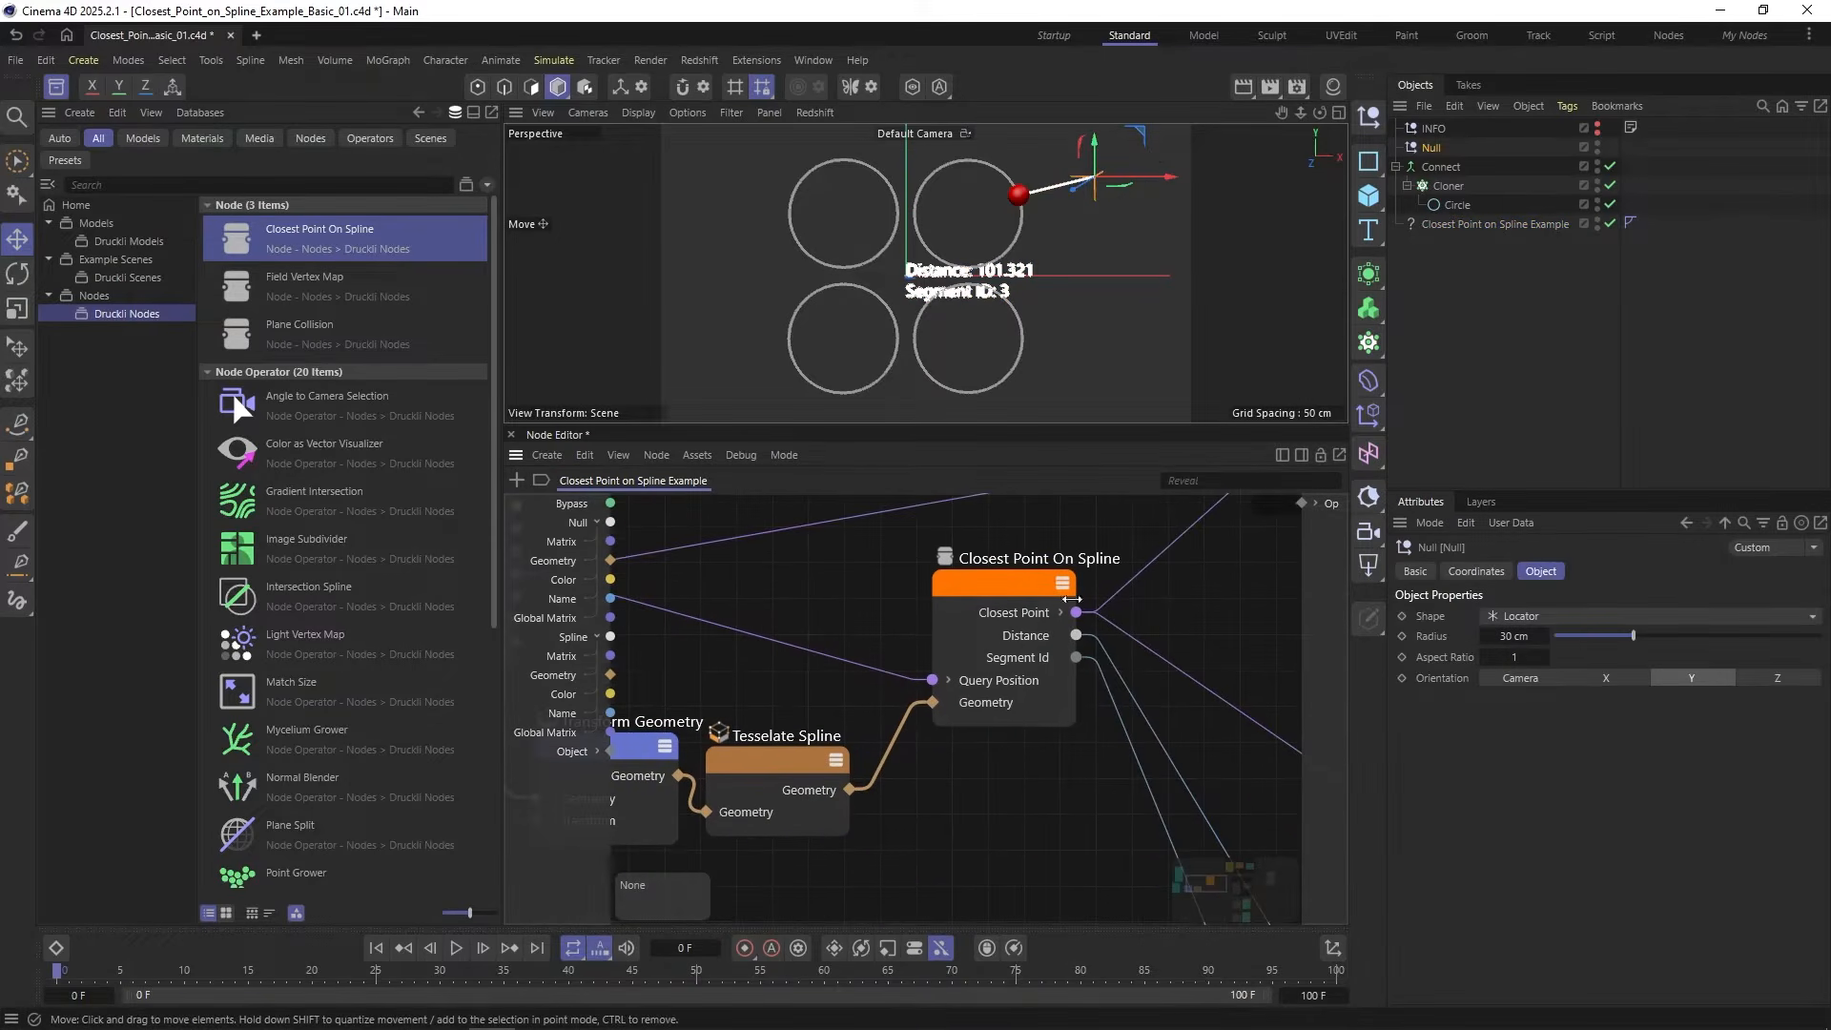
pyautogui.moveTo(944, 702); pyautogui.dragTo(1041, 689, button='middle')
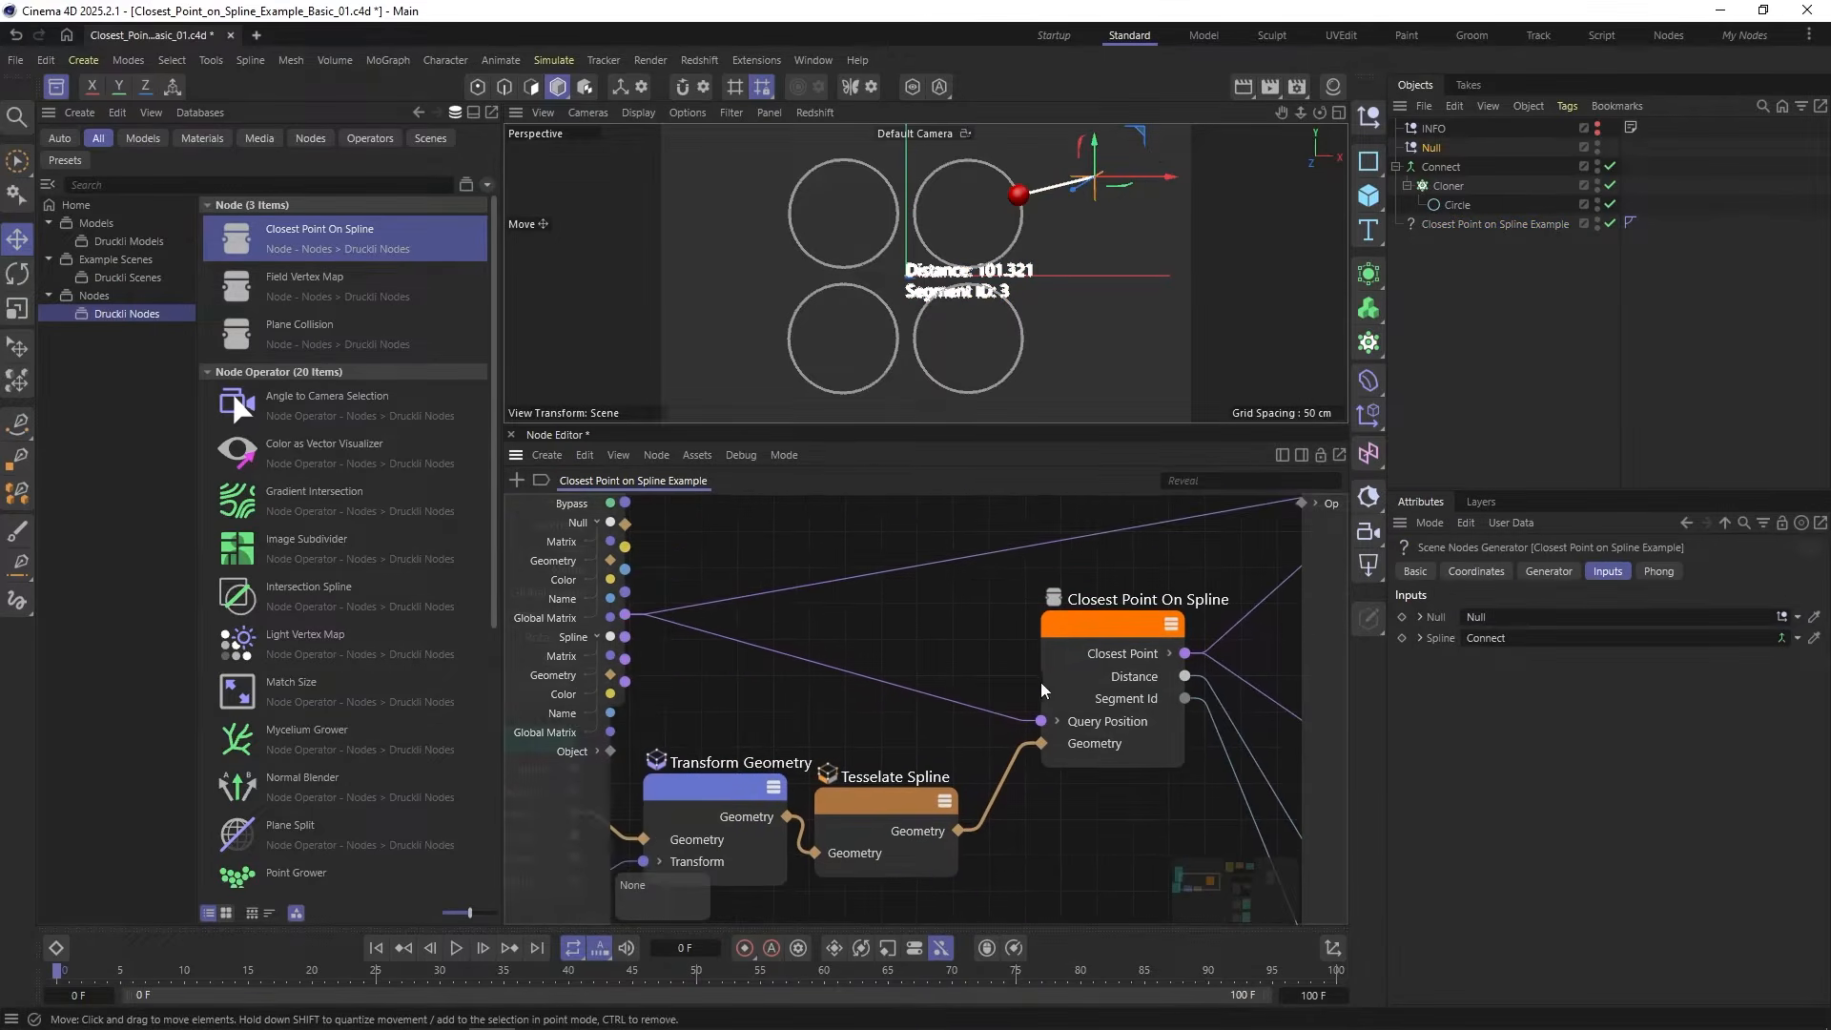
pyautogui.moveTo(1072, 752); pyautogui.dragTo(1090, 755, button='middle')
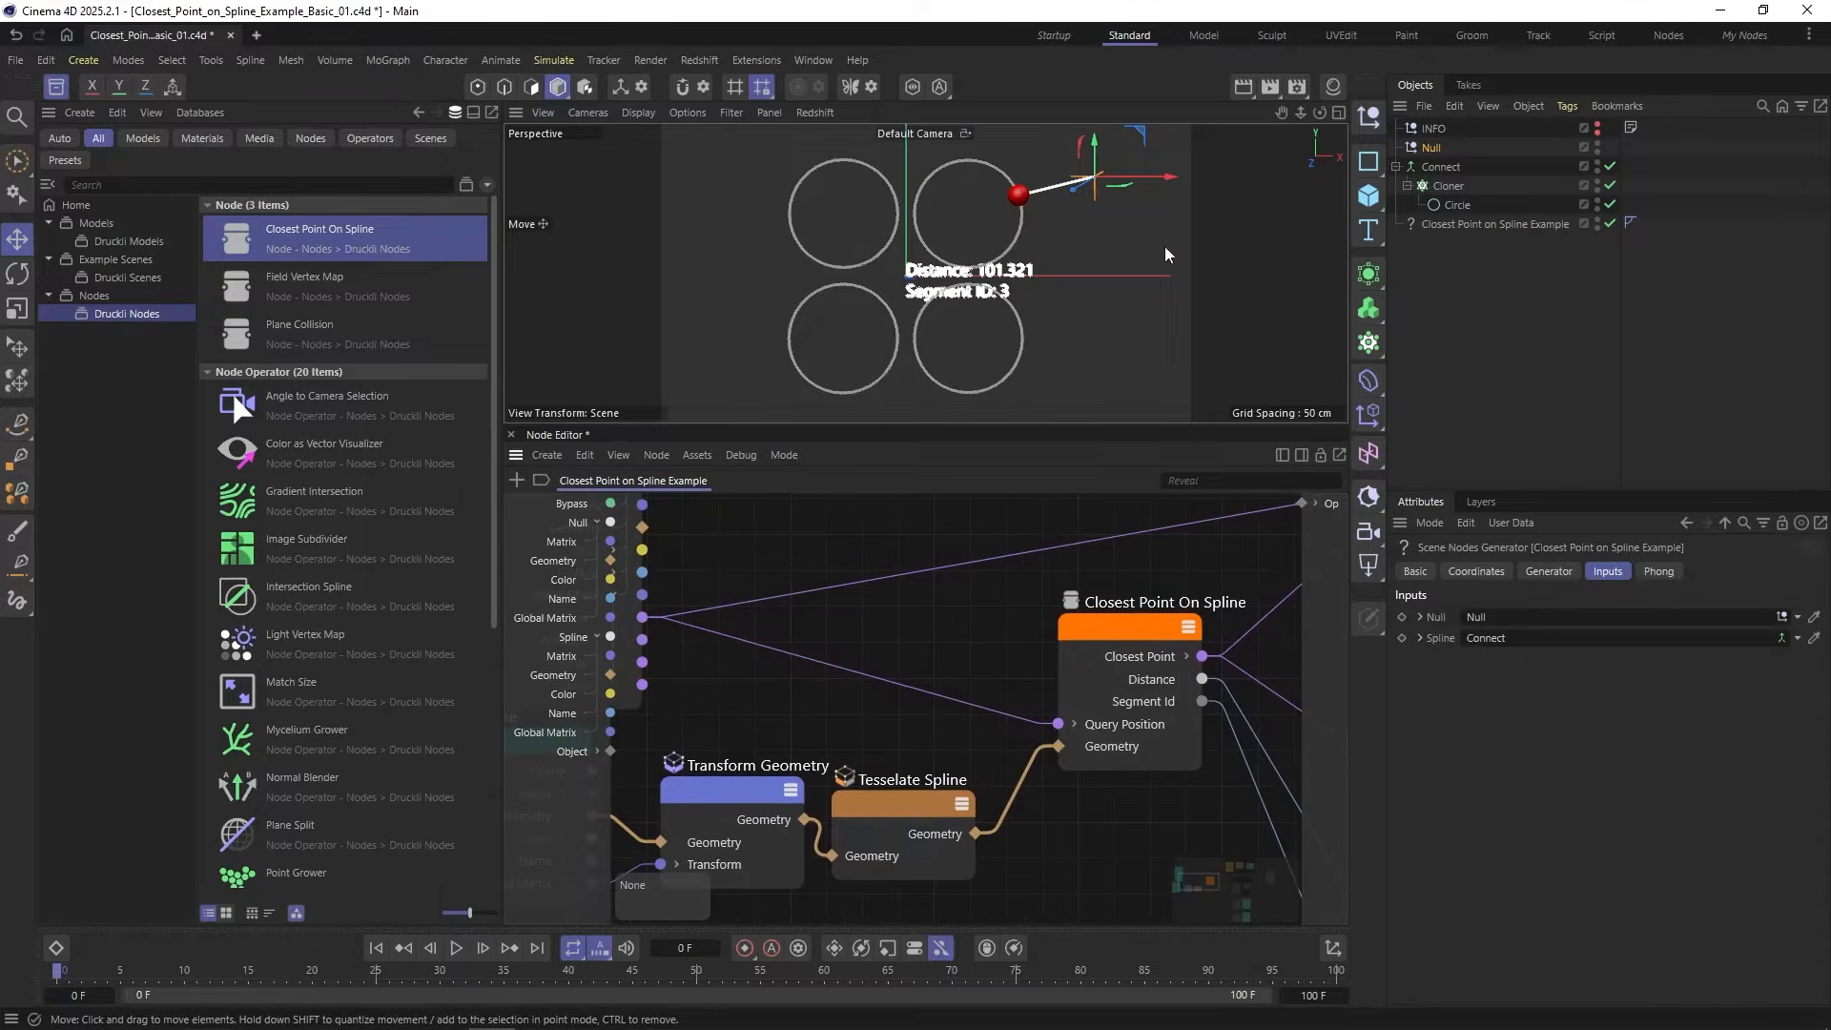
pyautogui.click(1446, 186)
pyautogui.click(1441, 167)
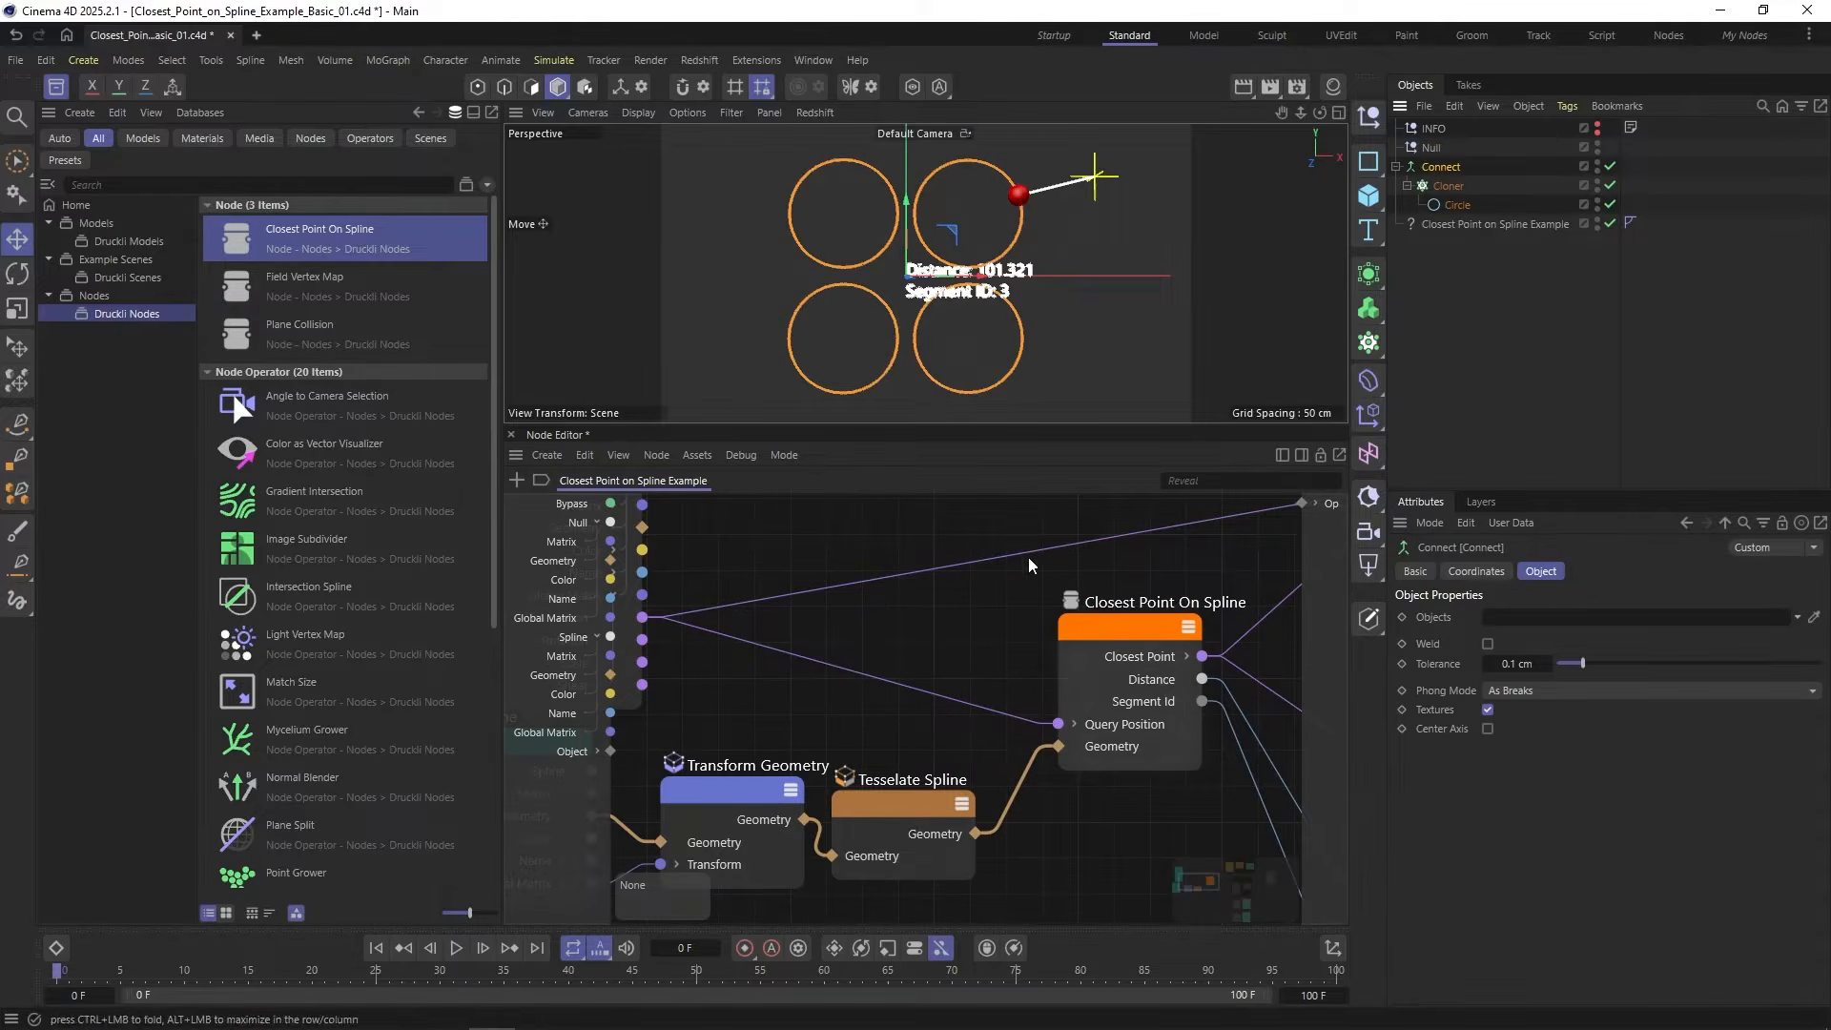
pyautogui.scroll(3, 949, 620)
pyautogui.scroll(1, 918, 615)
pyautogui.moveTo(918, 615); pyautogui.dragTo(833, 648, button='middle')
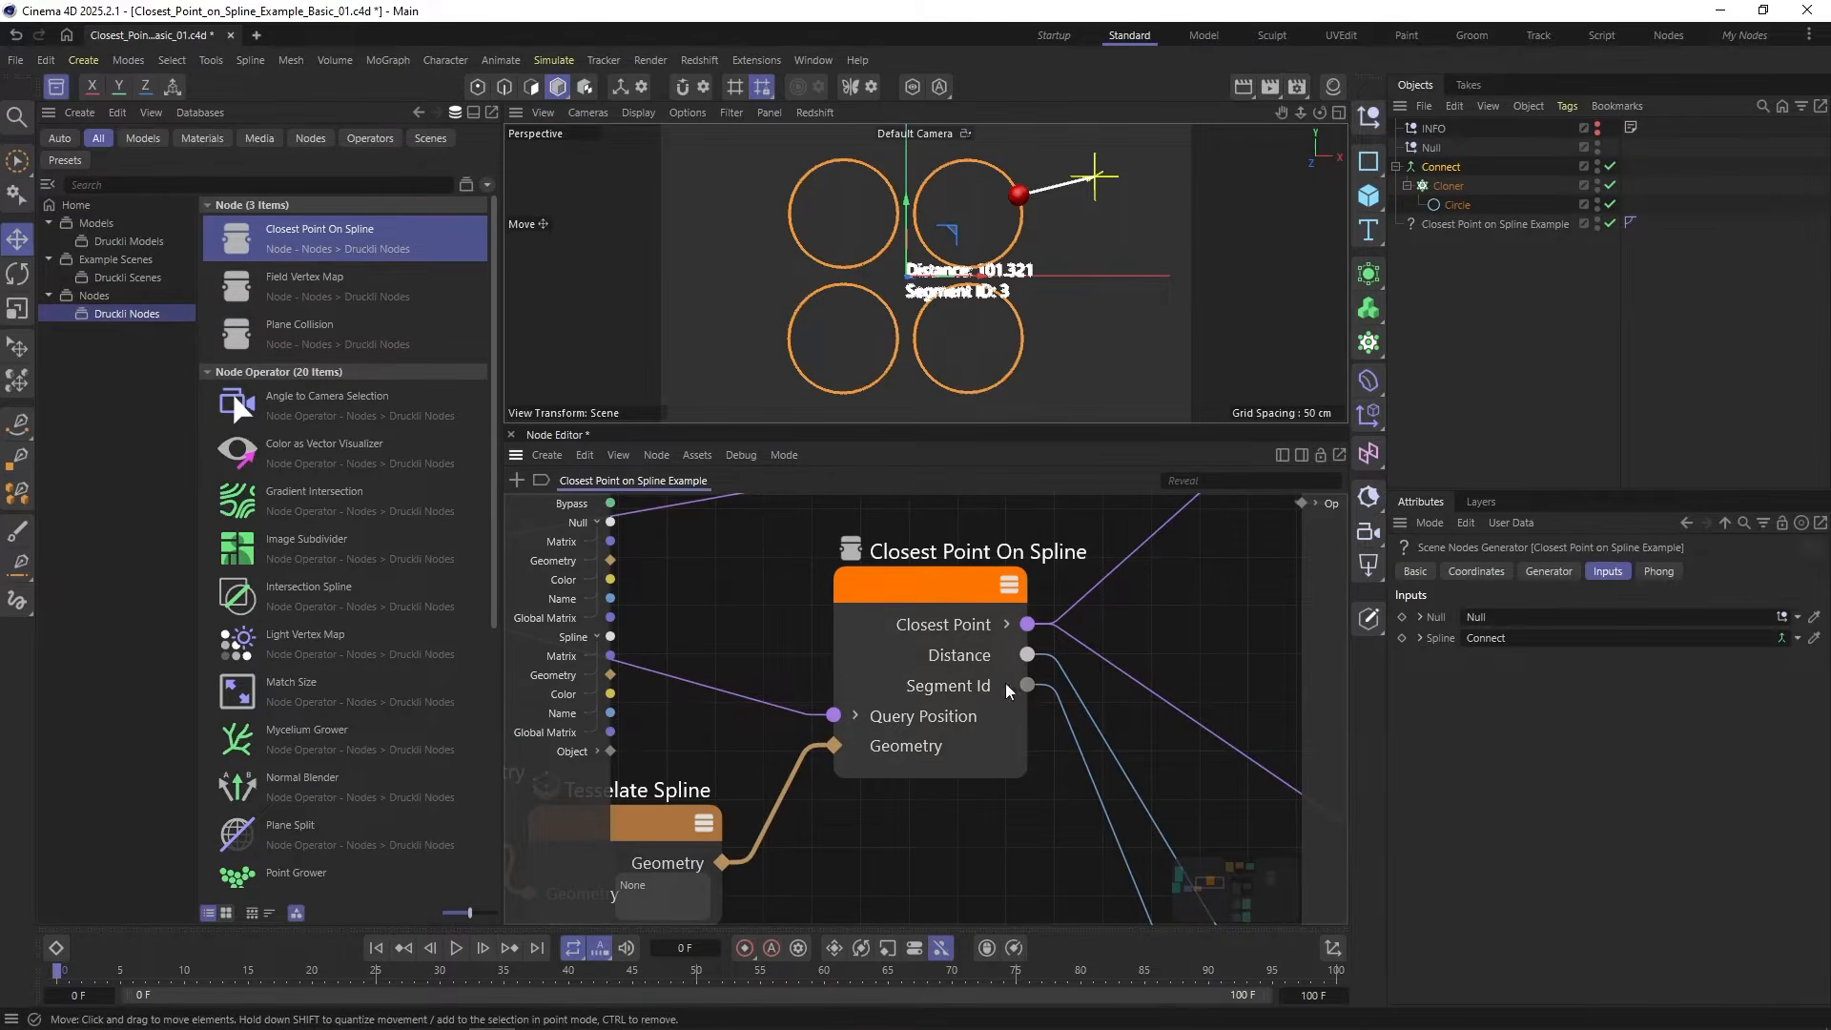
# Step: Hide the asset browser and Node Editor, and move the Null to a new position beside the upper-right circle
pyautogui.click(55, 87)
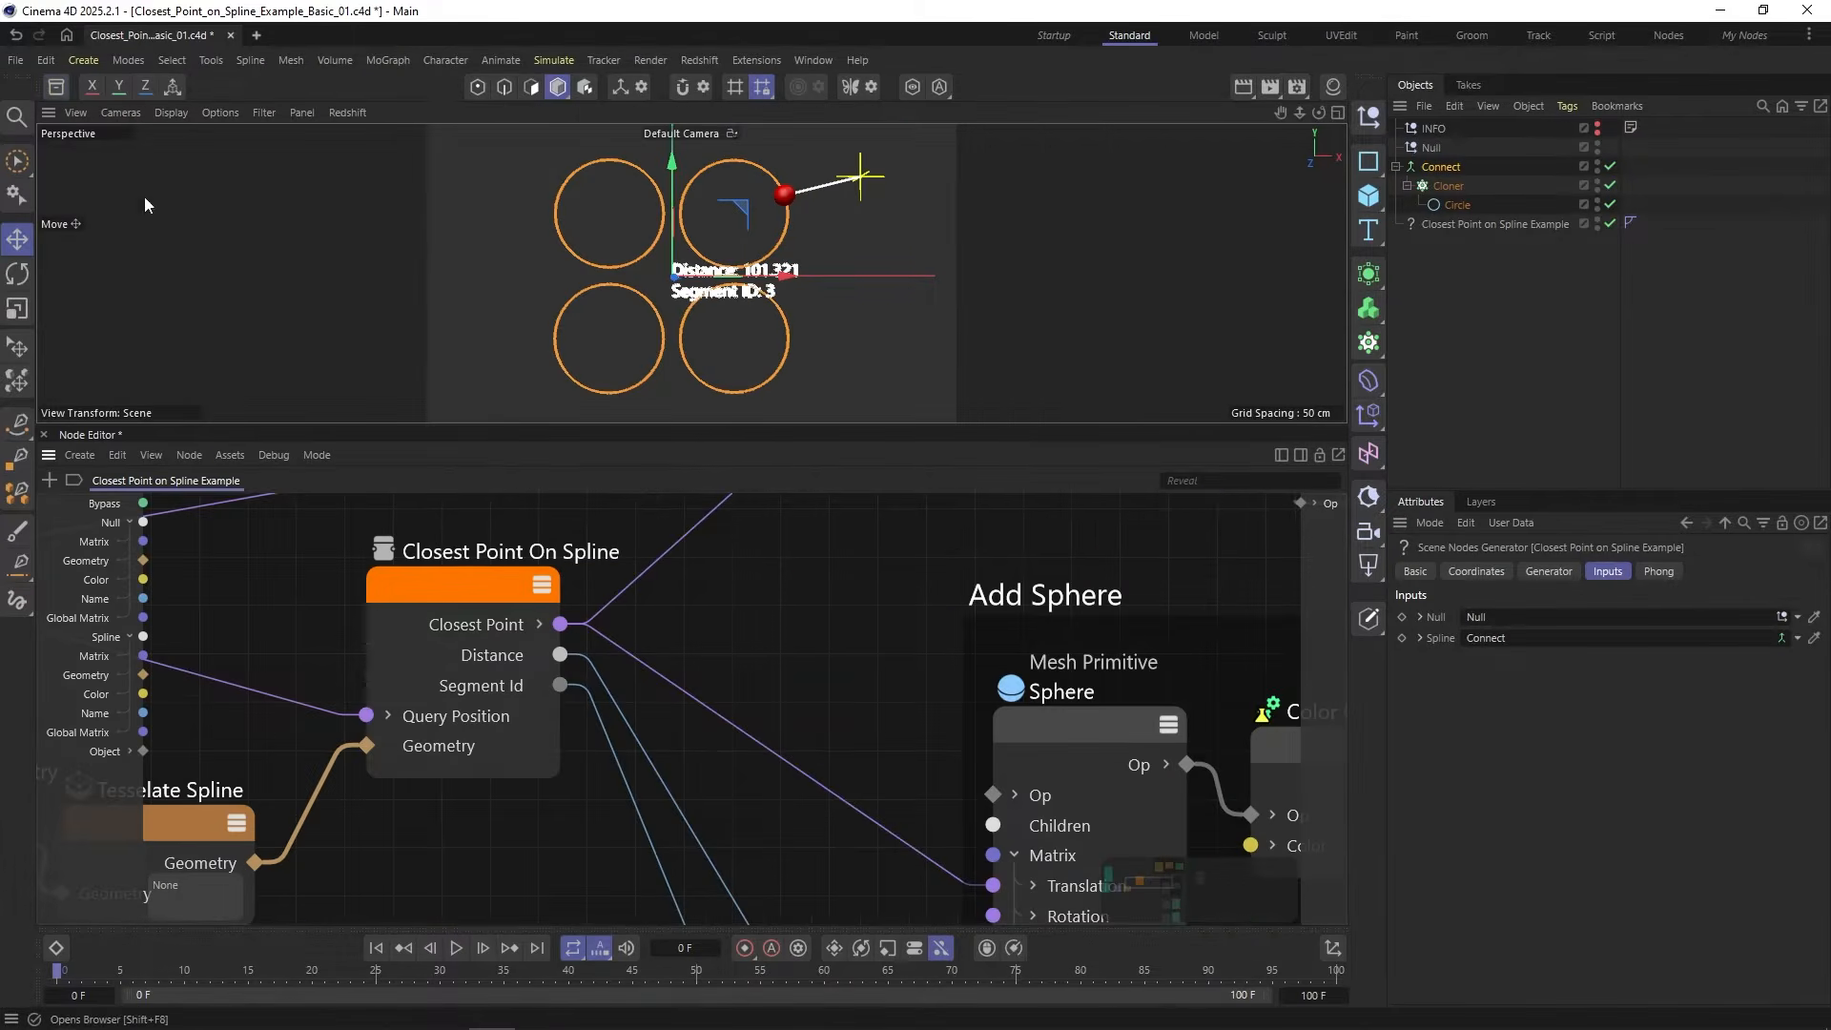
pyautogui.keyDown('ctrl'); pyautogui.click(49, 458); pyautogui.keyUp('ctrl')
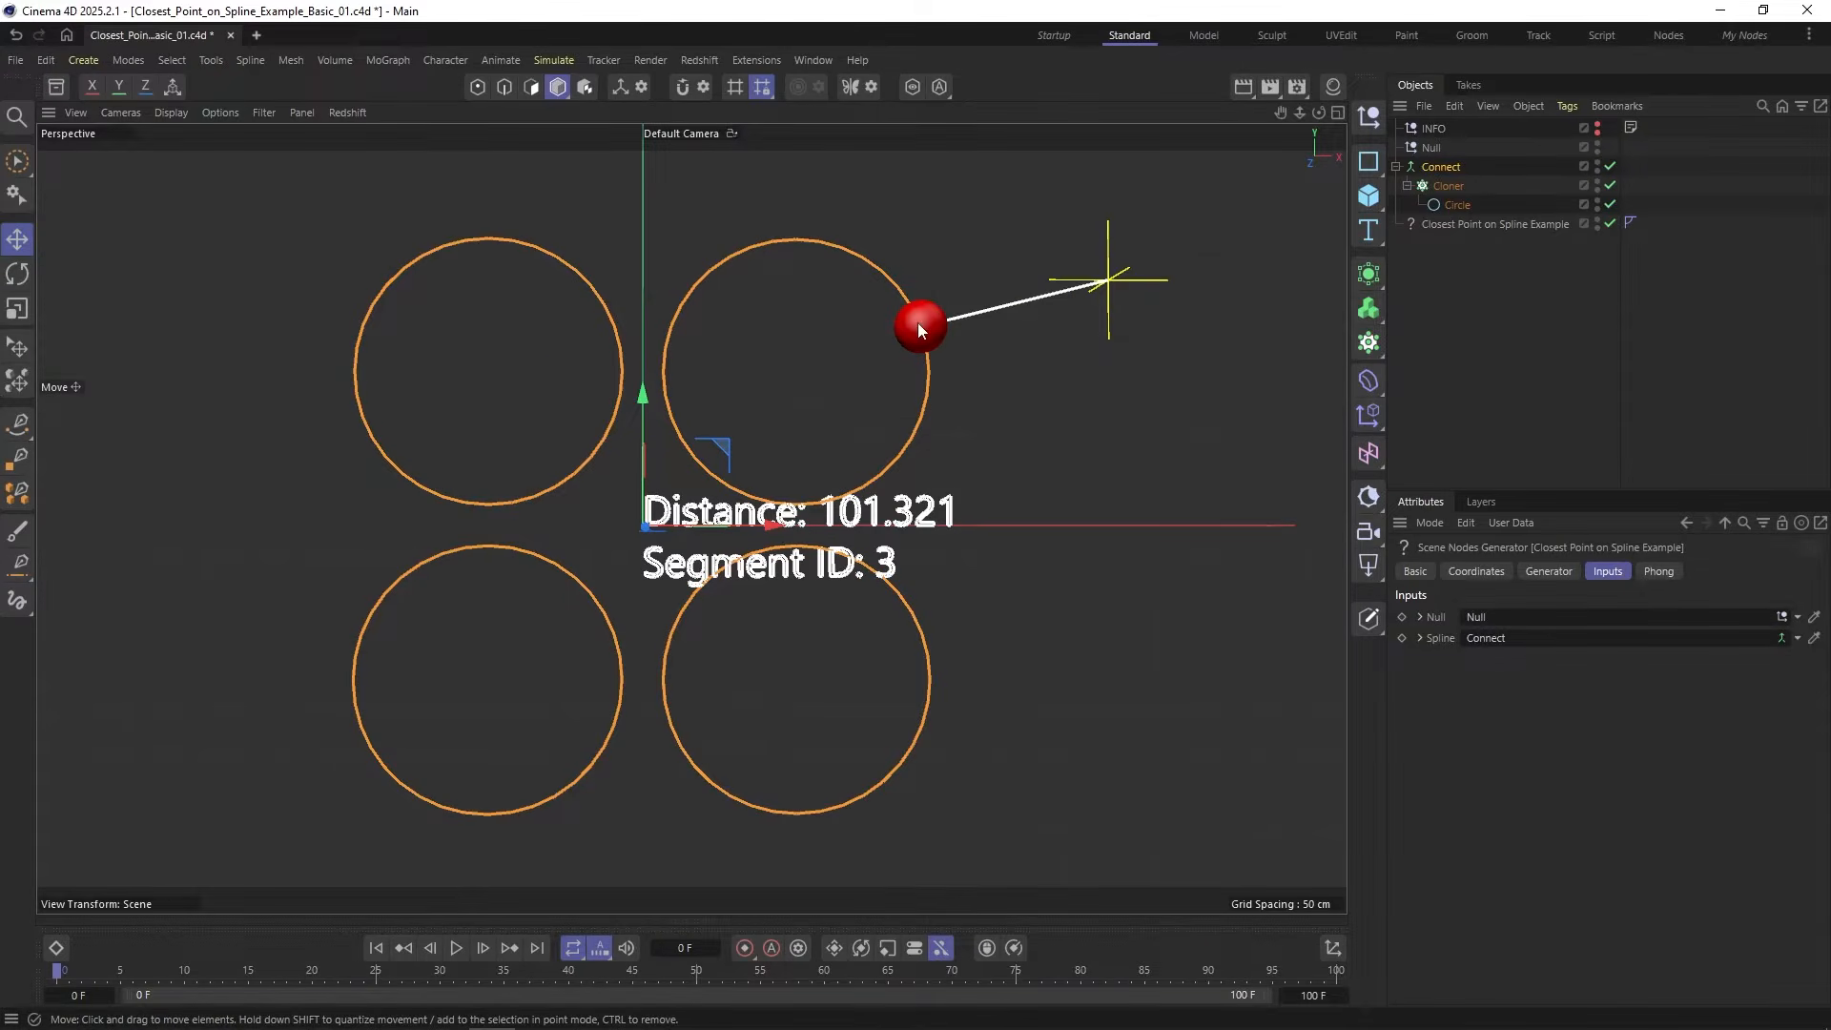
pyautogui.click(1108, 279)
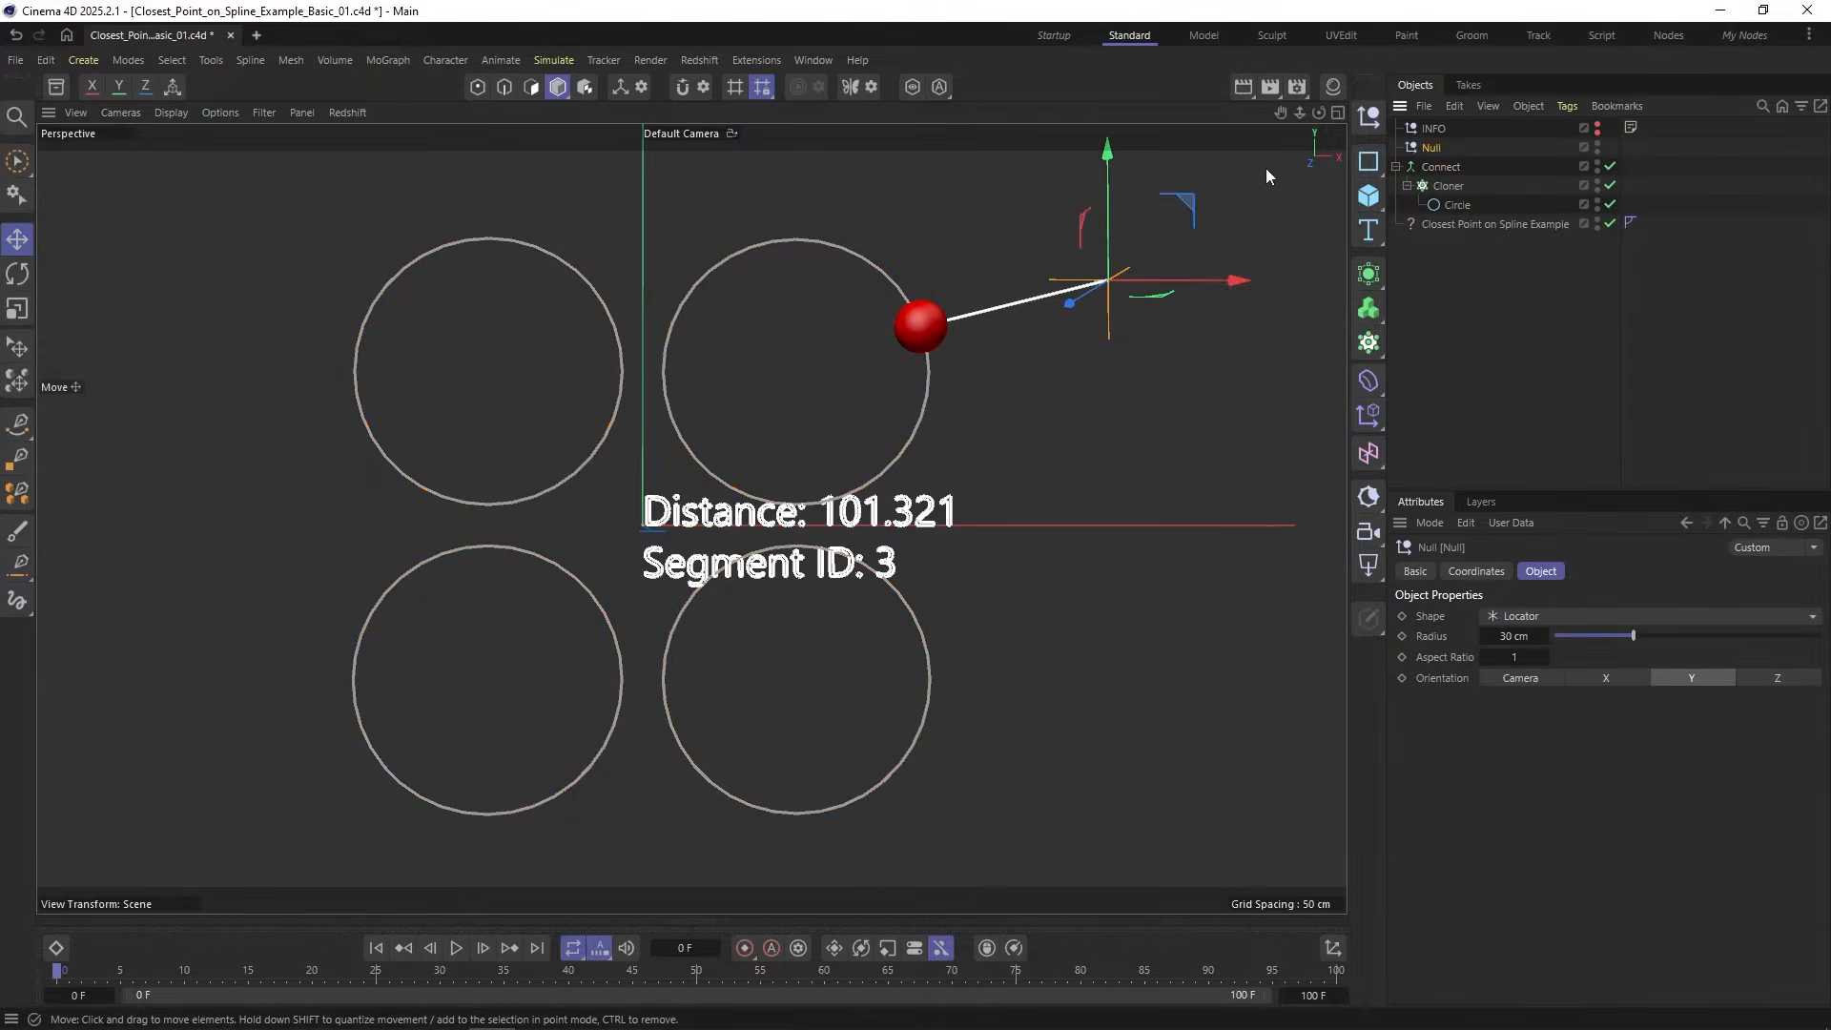
pyautogui.moveTo(1188, 192); pyautogui.dragTo(1108, 376)
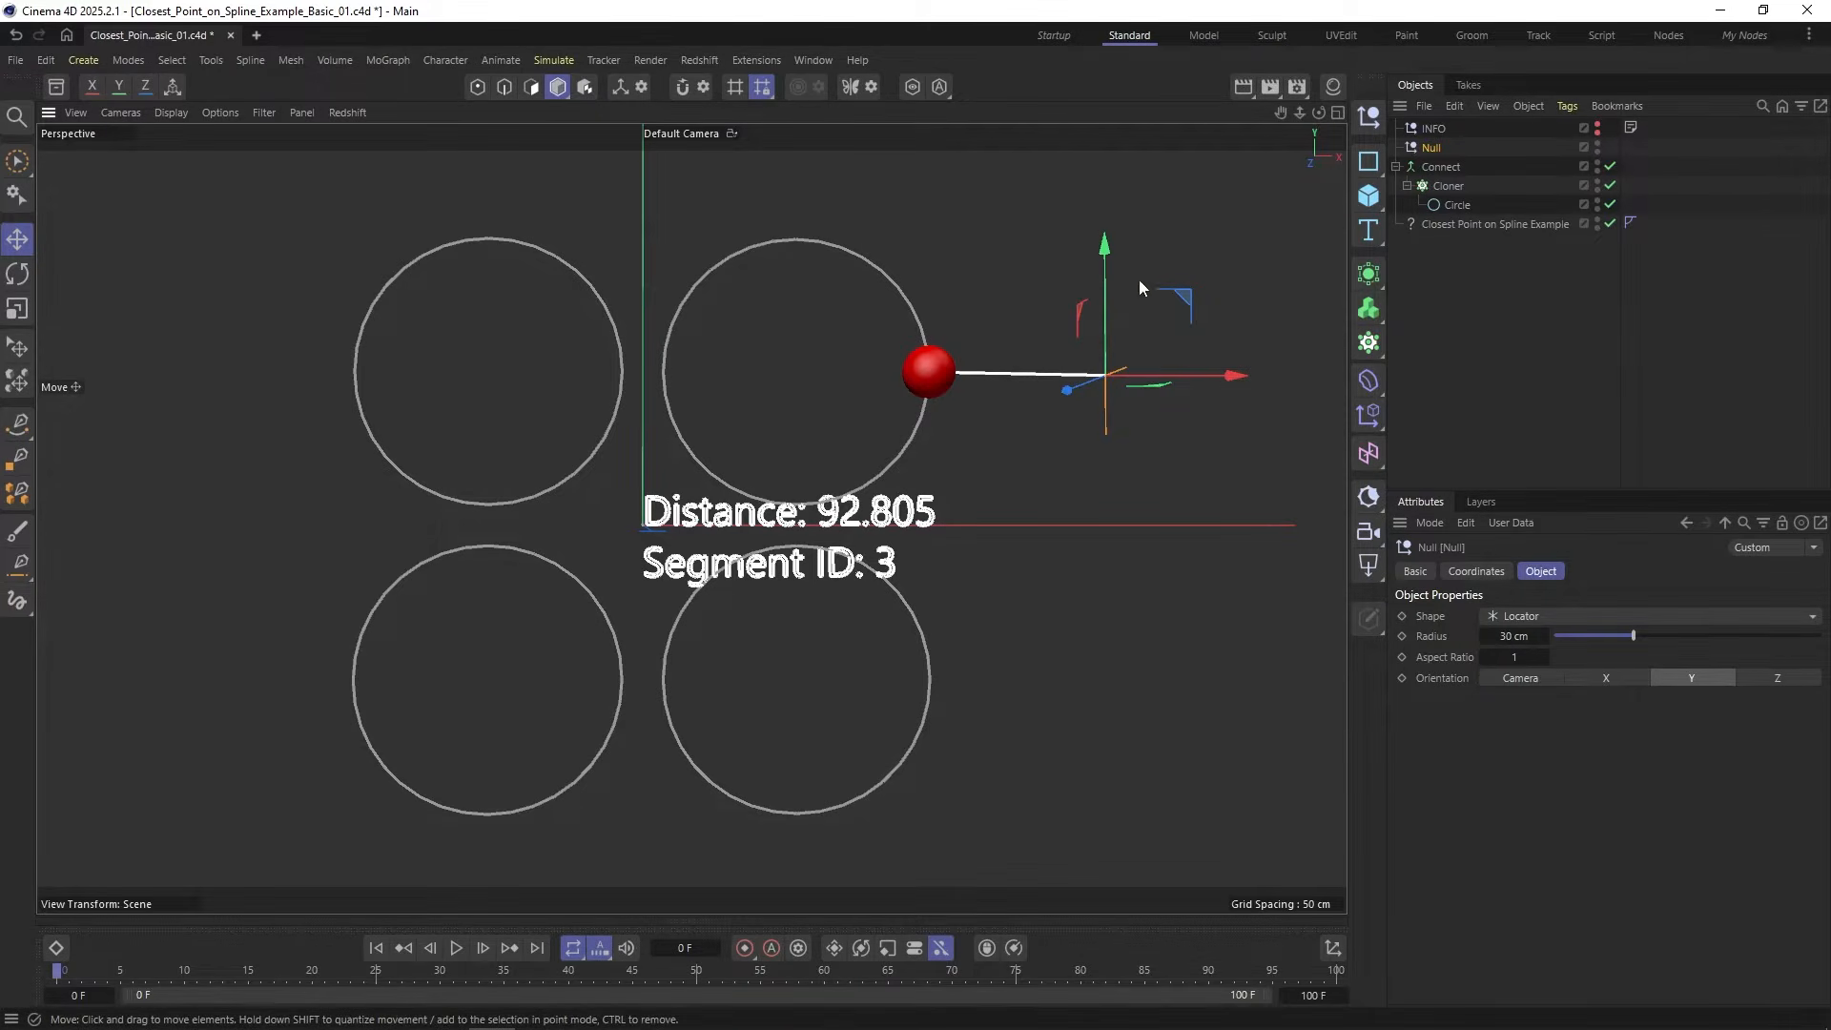
pyautogui.moveTo(1171, 303); pyautogui.dragTo(1249, 258)
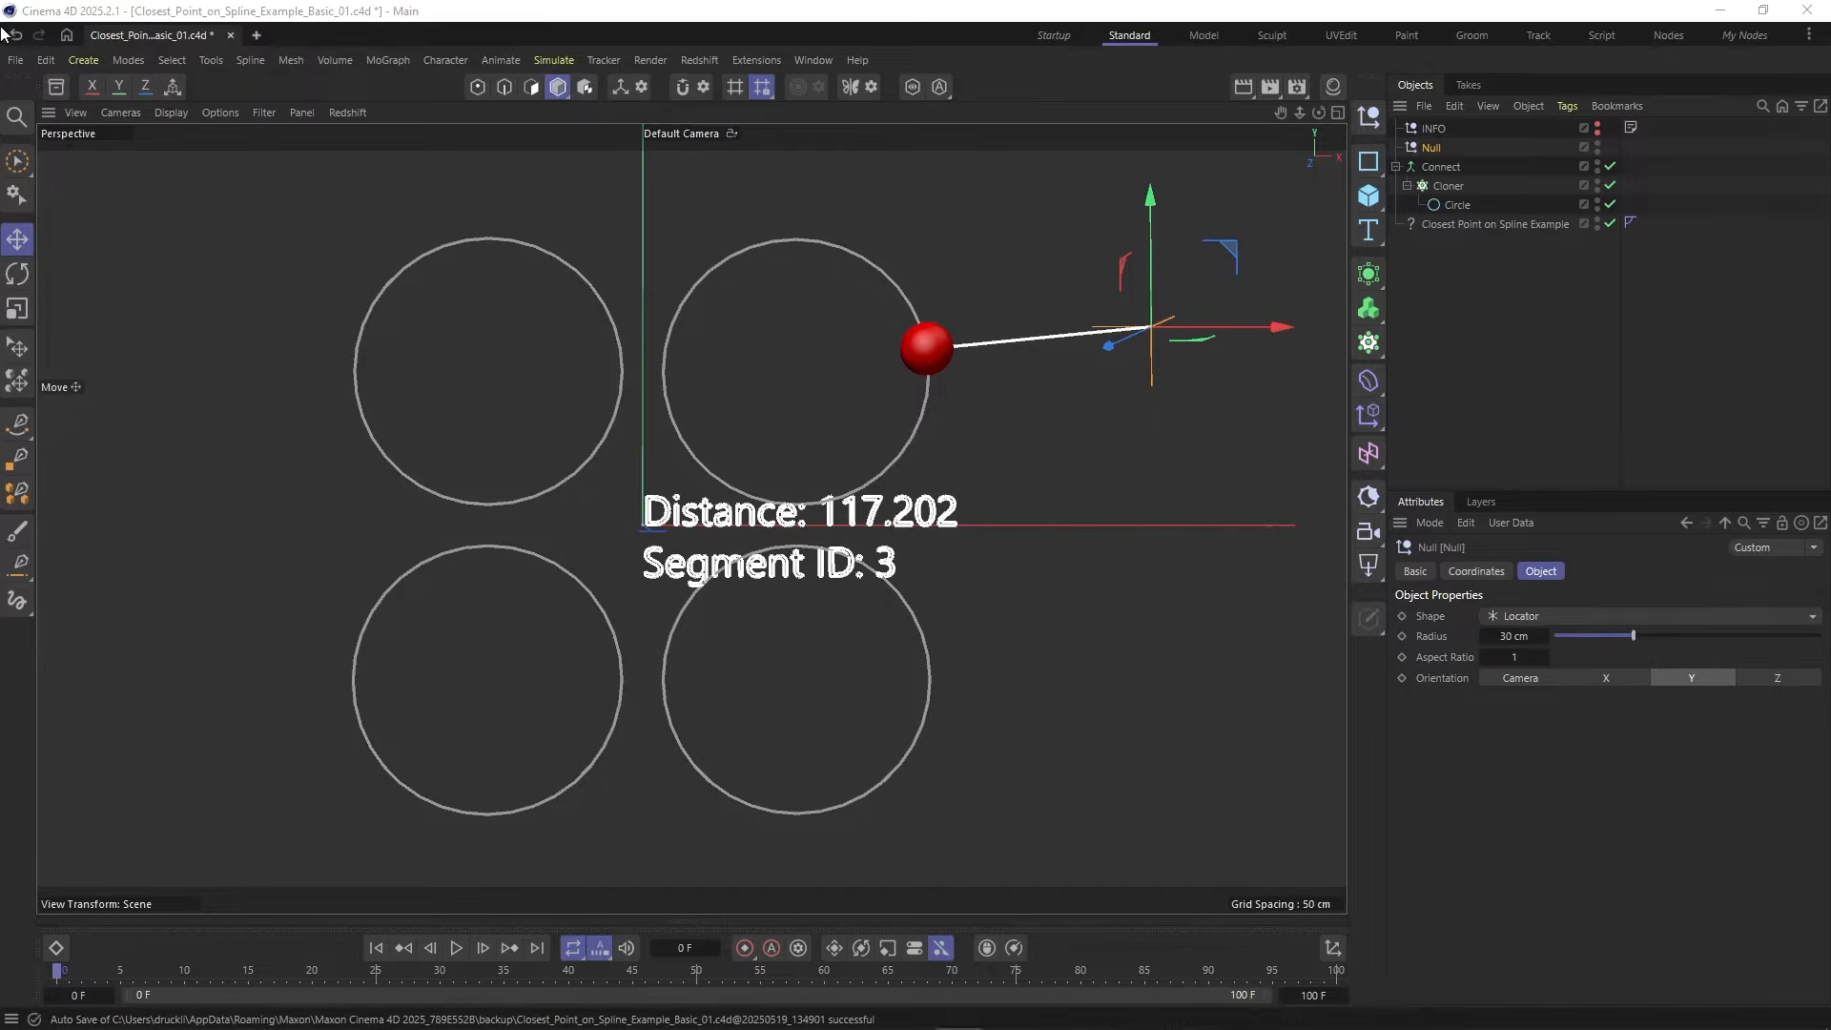
# Step: Bring back the asset browser and open the Closest_Point_on_Spline_Example_Advanced_01.c4d example scene from the Druckli Scenes
pyautogui.click(58, 89)
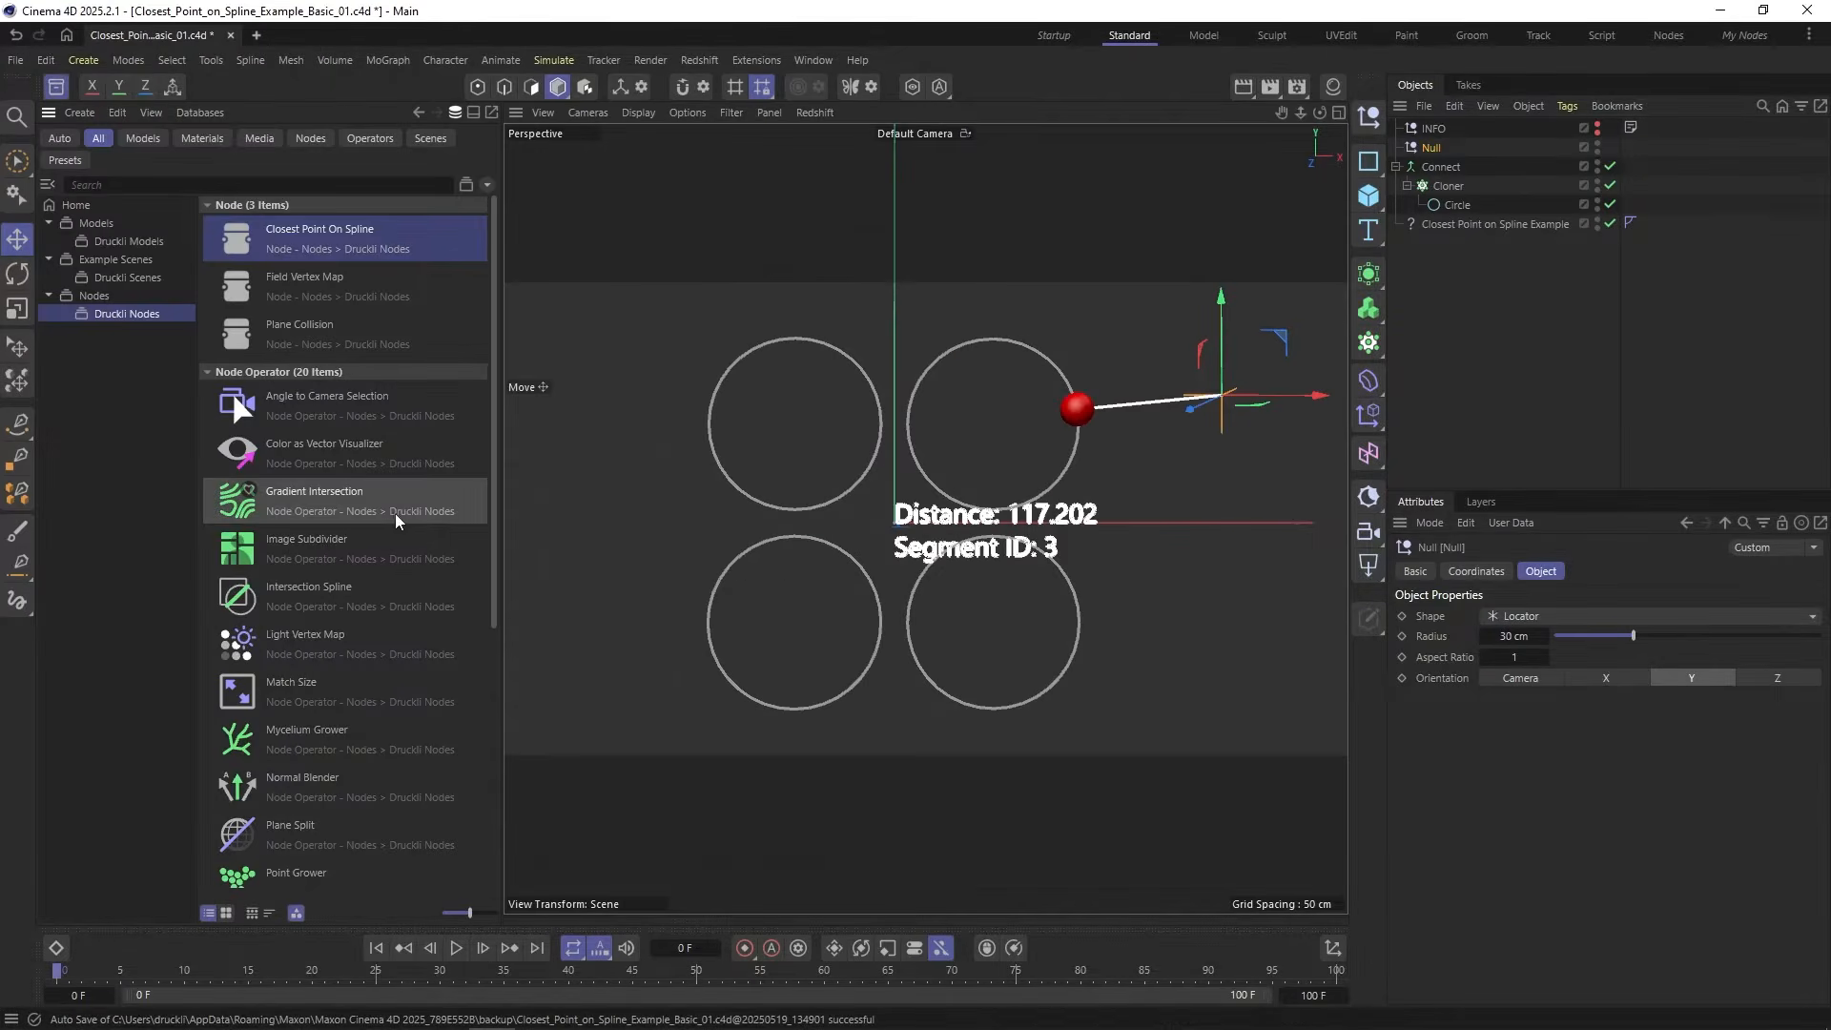
pyautogui.click(130, 278)
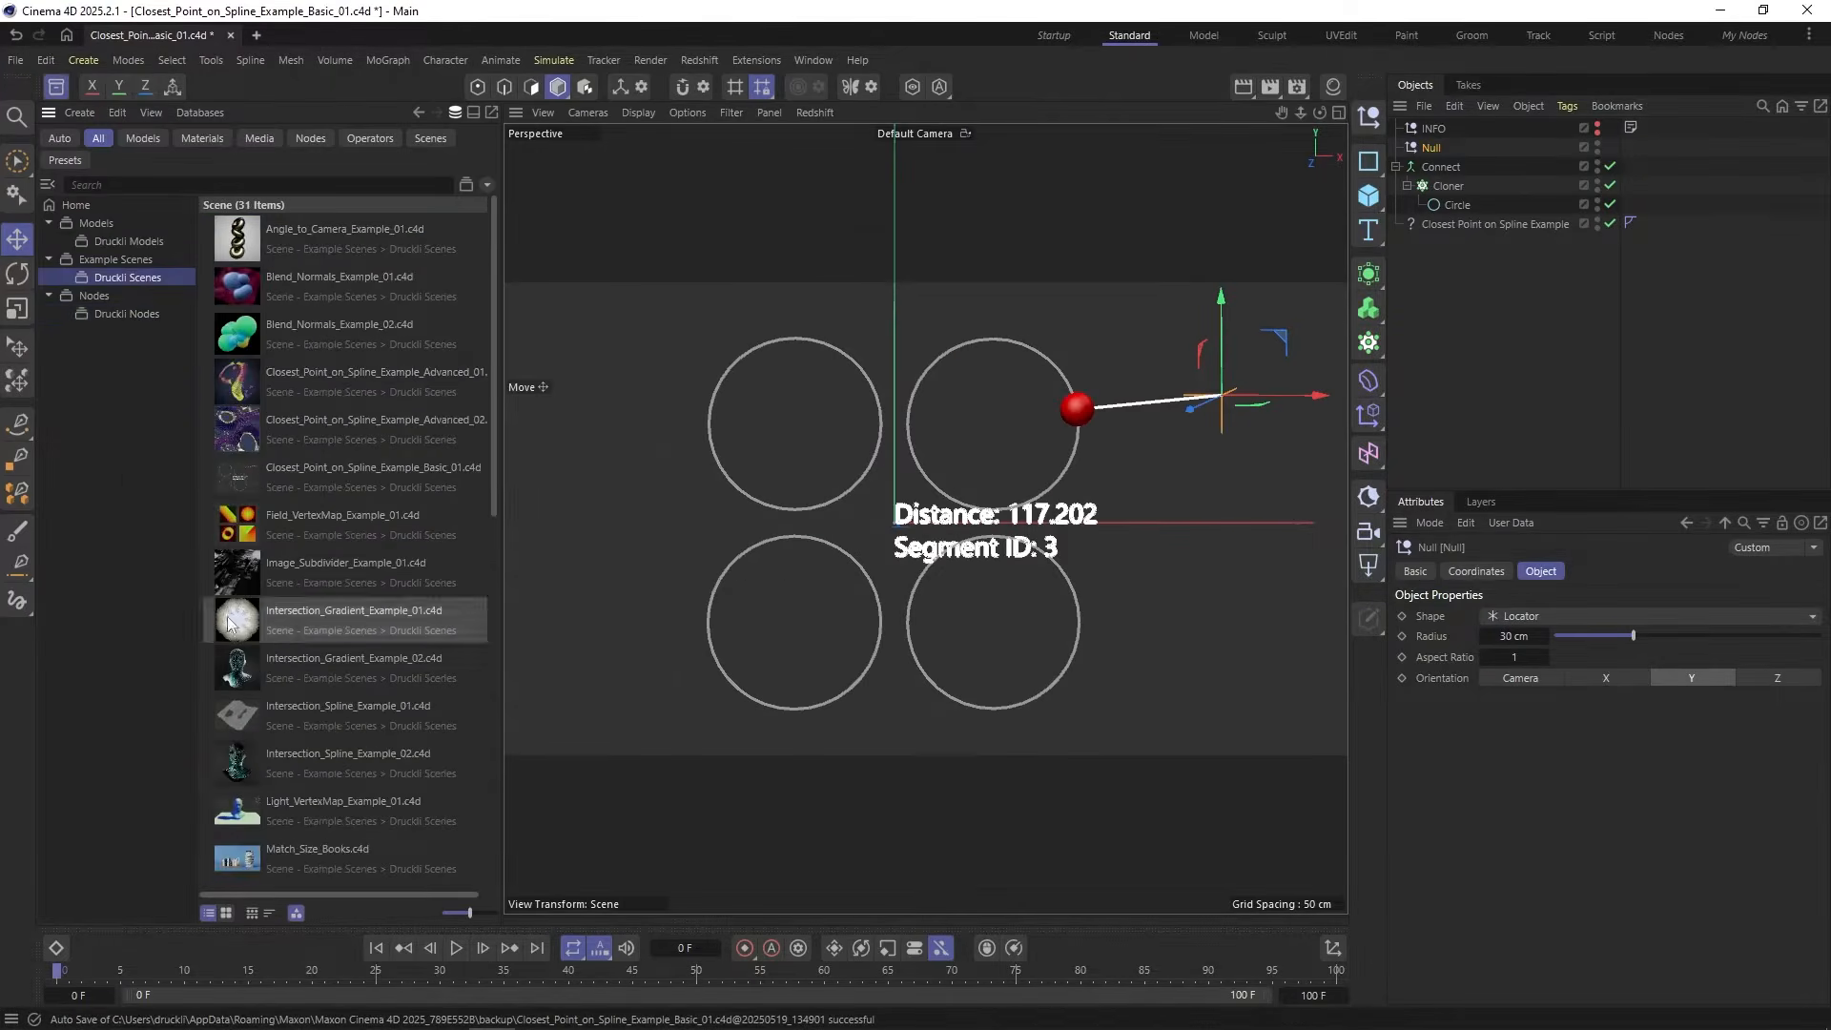
pyautogui.doubleClick(237, 387)
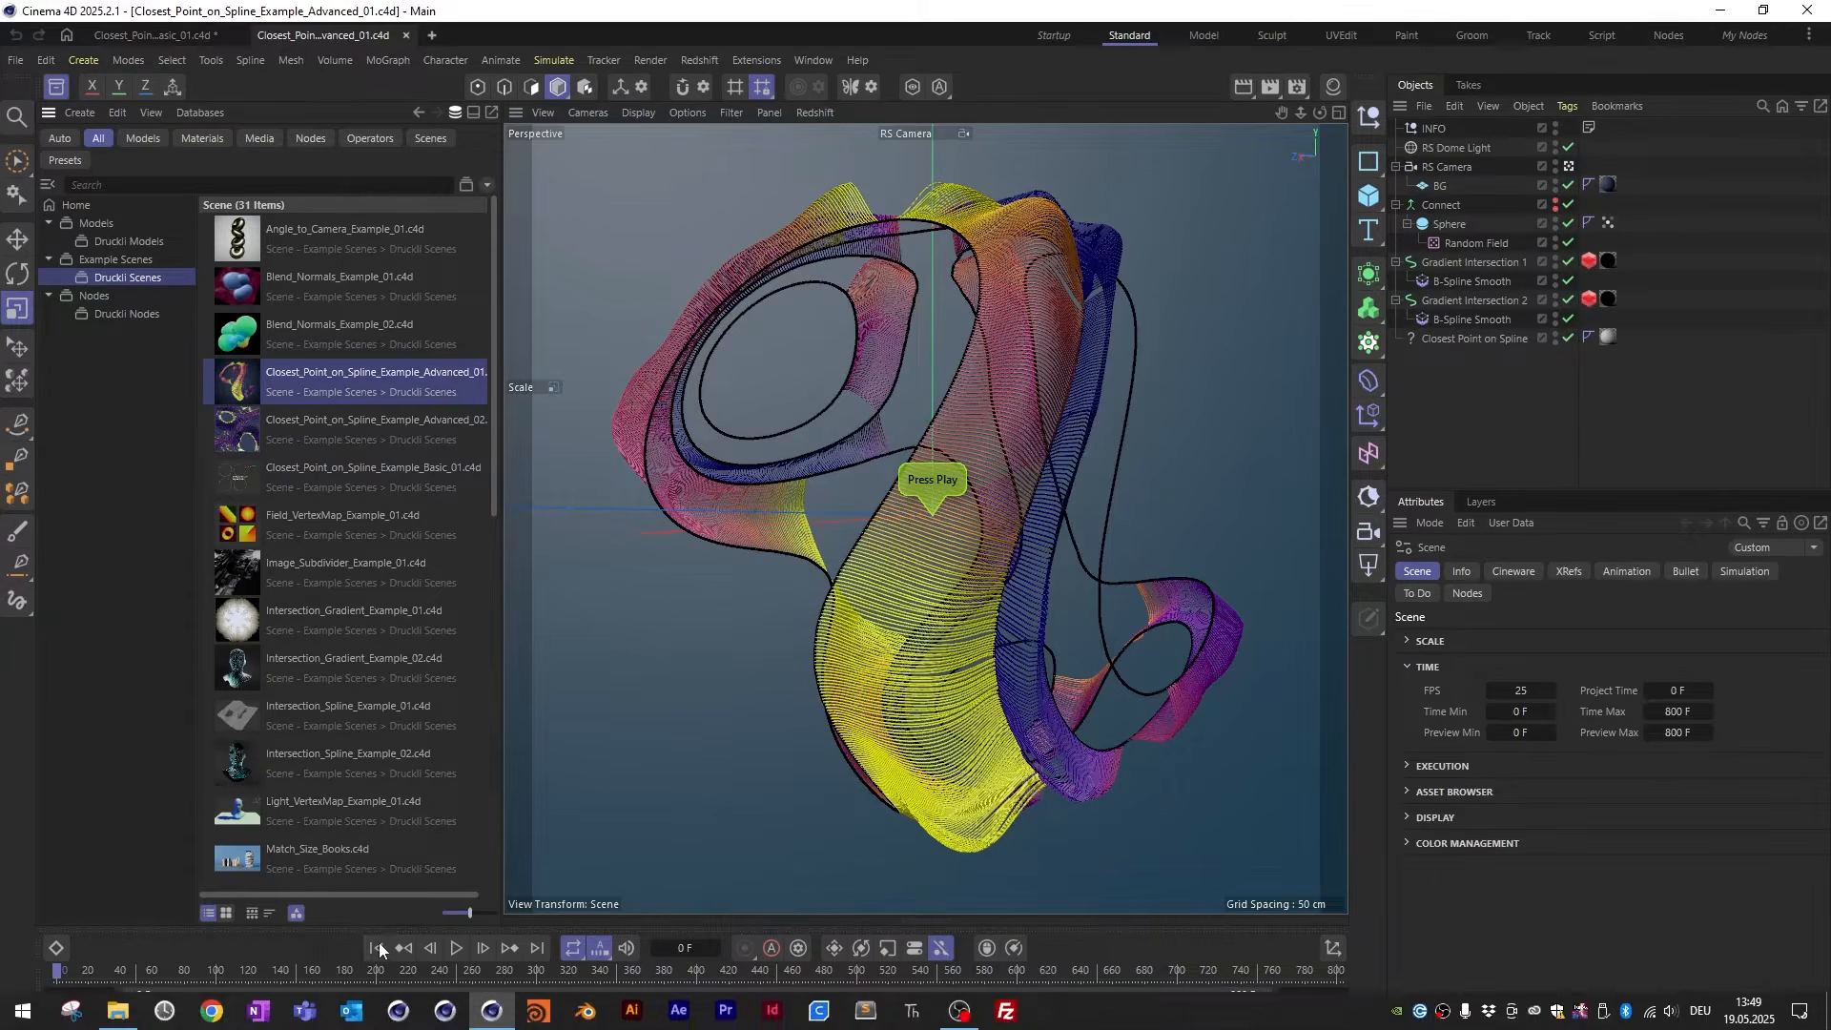
# Step: Play the animation briefly and examine the coloured connecting lines between the splines from different angles
pyautogui.click(455, 948)
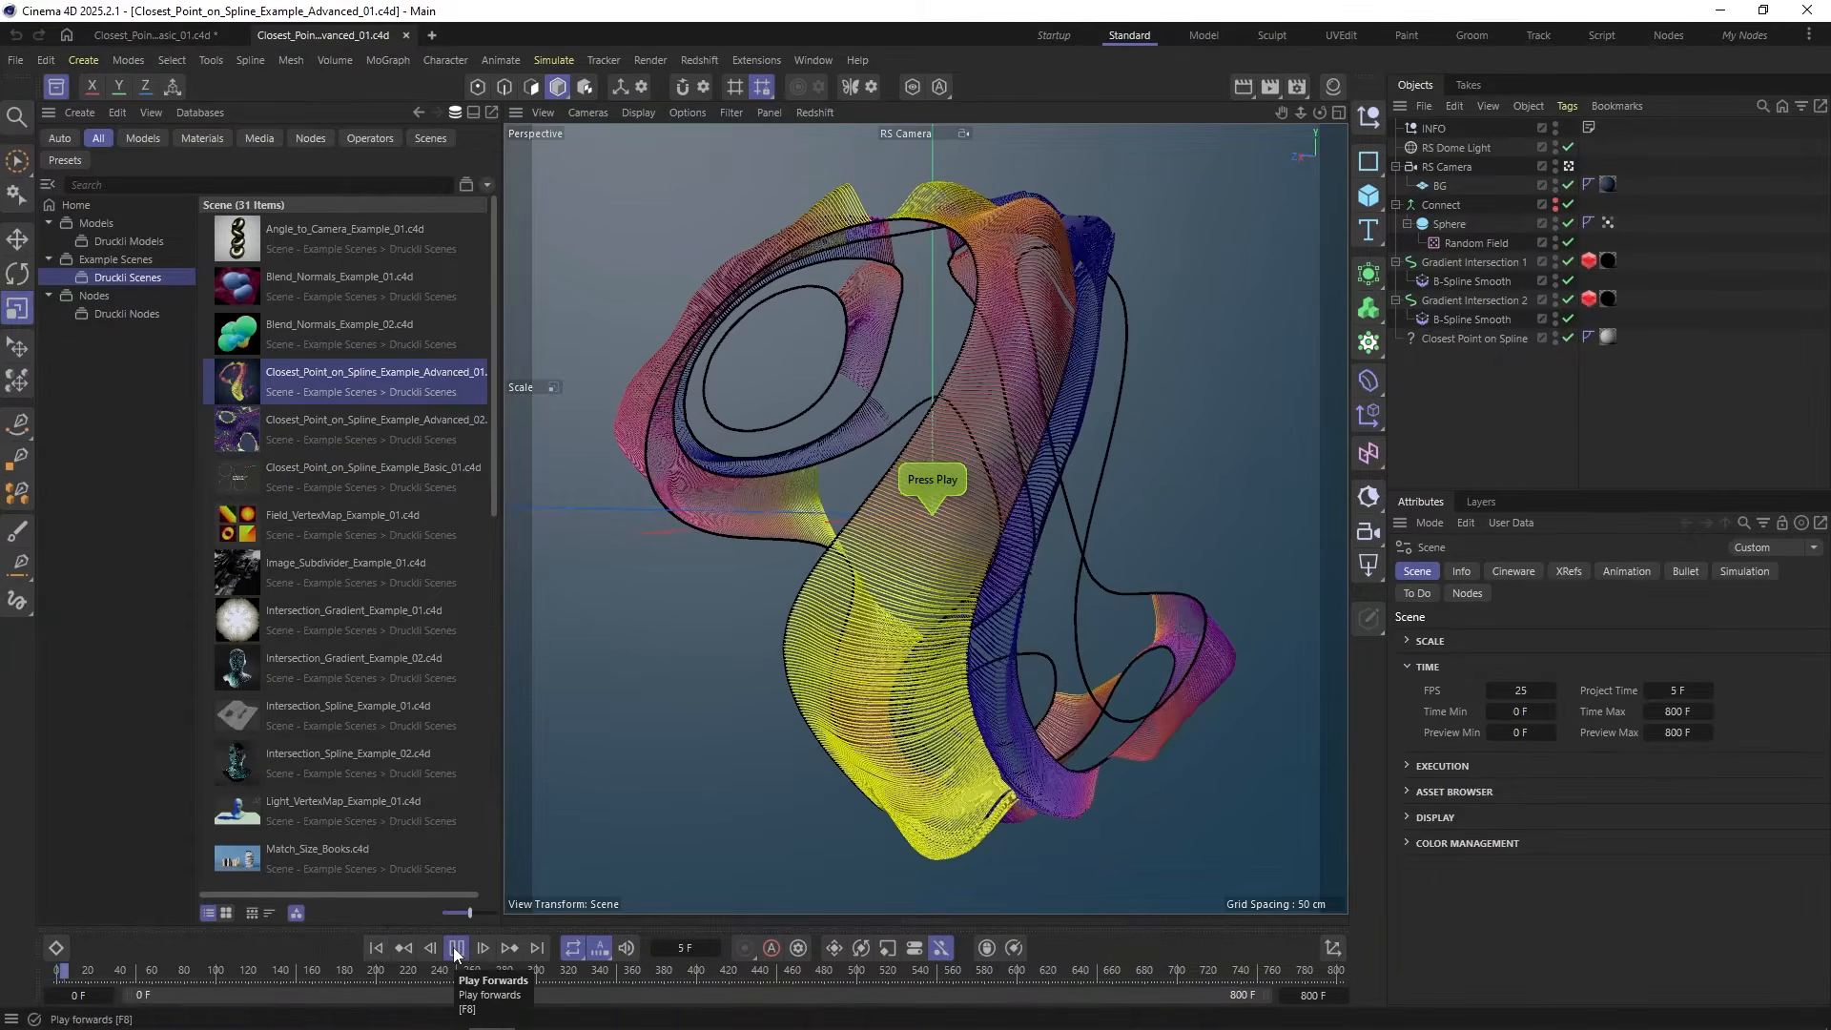
pyautogui.click(456, 948)
pyautogui.moveTo(1028, 373)
pyautogui.keyDown('alt'); pyautogui.mouseDown()
pyautogui.moveTo(736, 406)
pyautogui.moveTo(940, 462)
pyautogui.moveTo(1137, 387)
pyautogui.moveTo(1036, 380)
pyautogui.mouseUp(); pyautogui.keyUp('alt')
pyautogui.scroll(-5, 1043, 380)
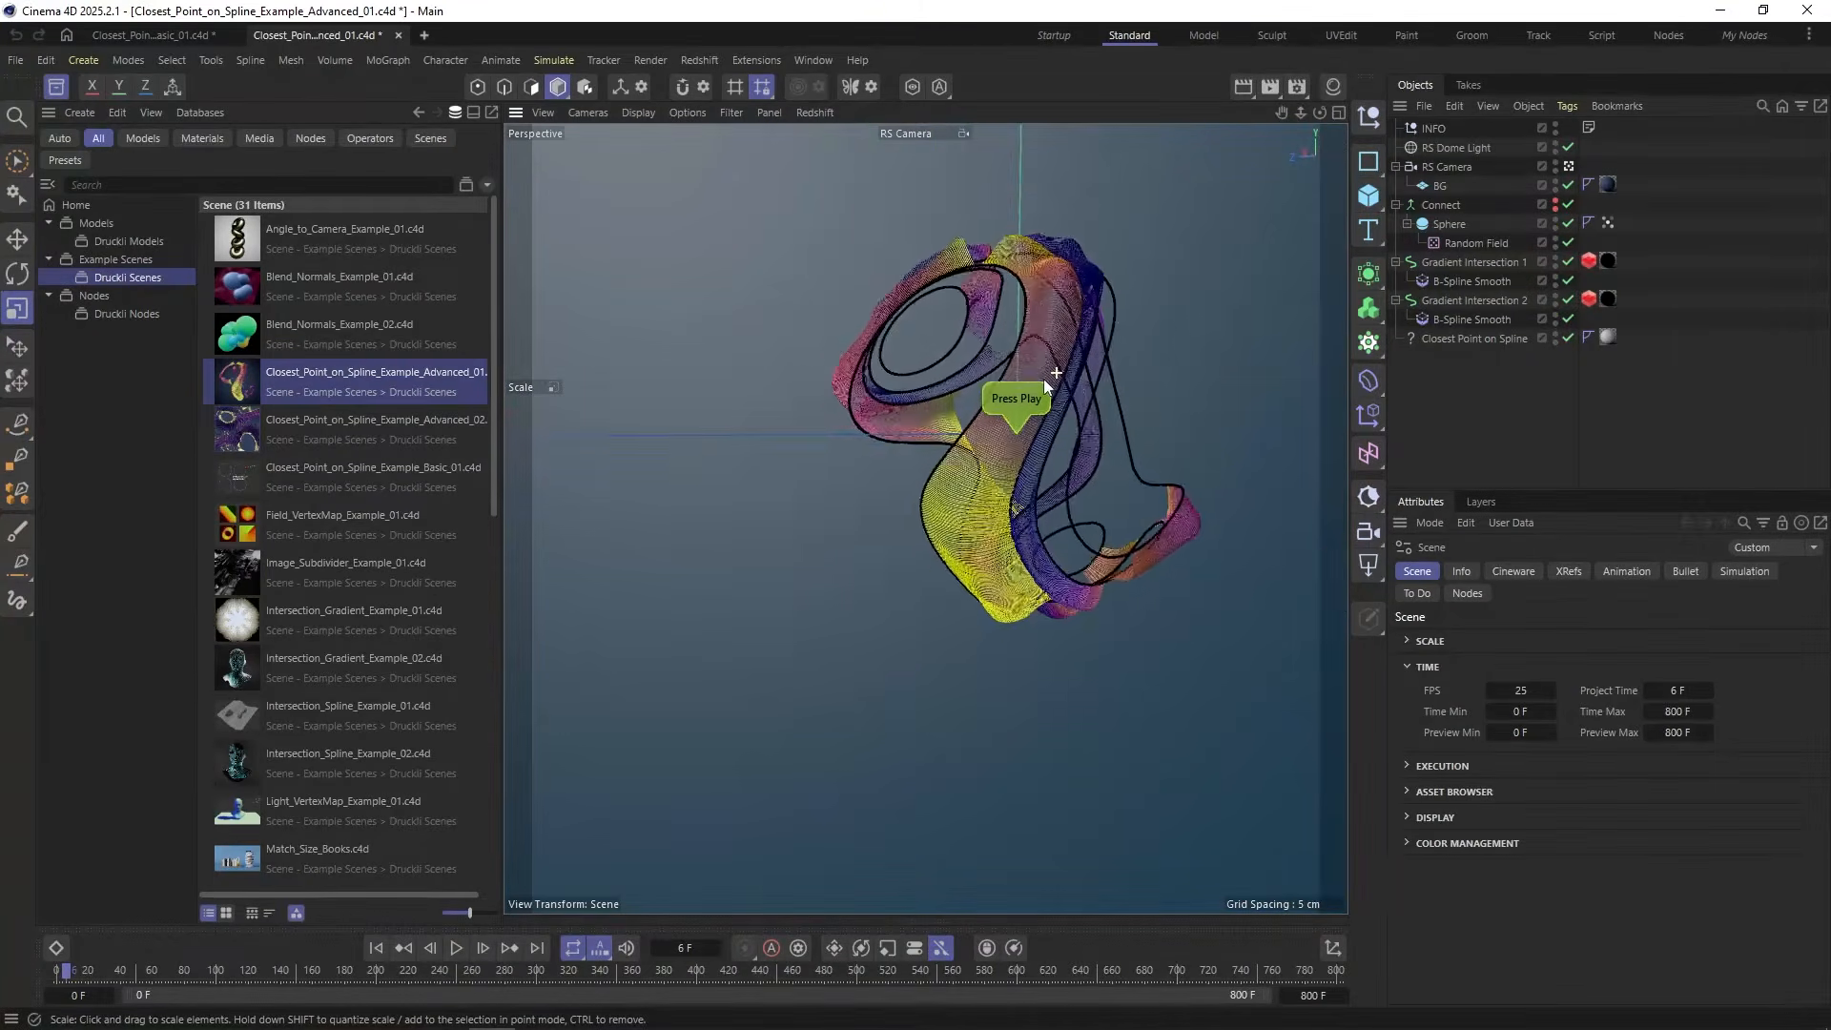
pyautogui.keyDown('alt'); pyautogui.moveTo(1044, 380); pyautogui.dragTo(976, 410, button='middle'); pyautogui.keyUp('alt')
pyautogui.scroll(2, 909, 418)
pyautogui.keyDown('alt'); pyautogui.moveTo(909, 418); pyautogui.dragTo(935, 408); pyautogui.keyUp('alt')
pyautogui.keyDown('alt'); pyautogui.moveTo(934, 408); pyautogui.dragTo(953, 401, button='right'); pyautogui.keyUp('alt')
pyautogui.keyDown('alt'); pyautogui.moveTo(877, 430); pyautogui.dragTo(896, 414, button='middle'); pyautogui.keyUp('alt')
pyautogui.keyDown('alt'); pyautogui.moveTo(896, 415); pyautogui.dragTo(908, 409, button='right'); pyautogui.keyUp('alt')
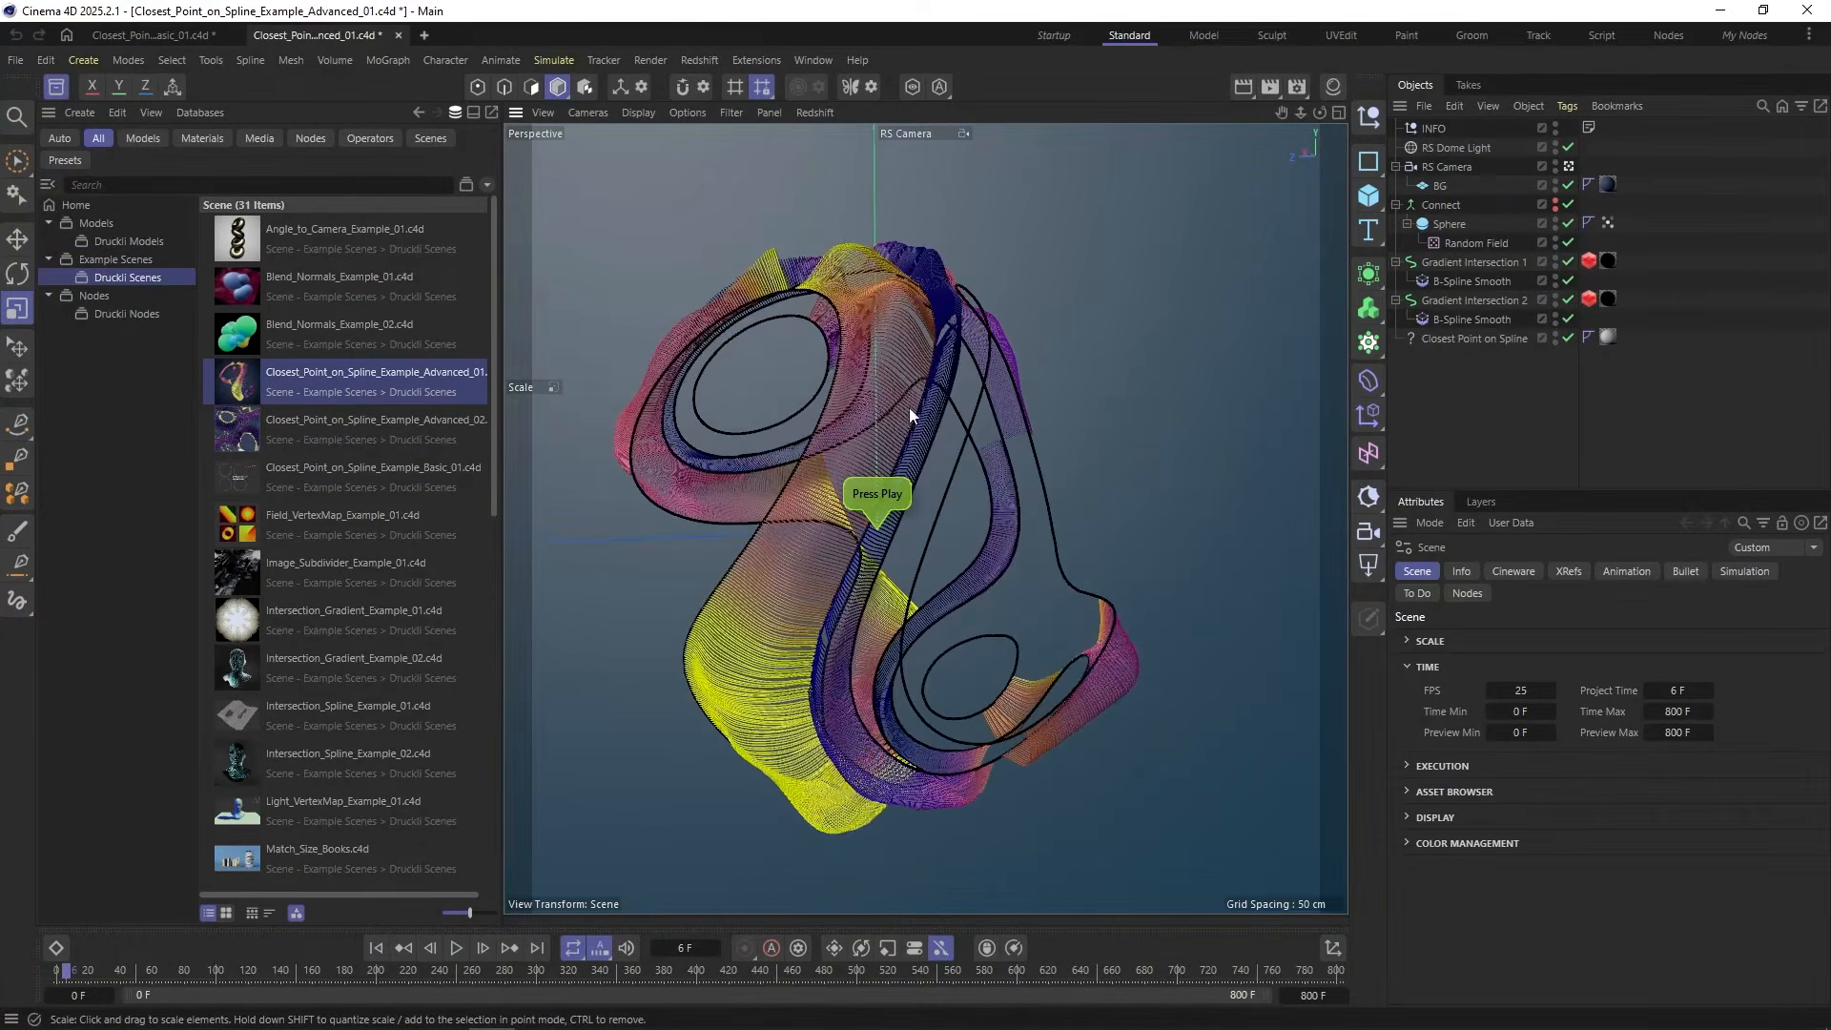
# Step: Look at the node graph of the Closest Point on Spline generator and close the Node Editor
pyautogui.click(1433, 340)
pyautogui.doubleClick(1410, 338)
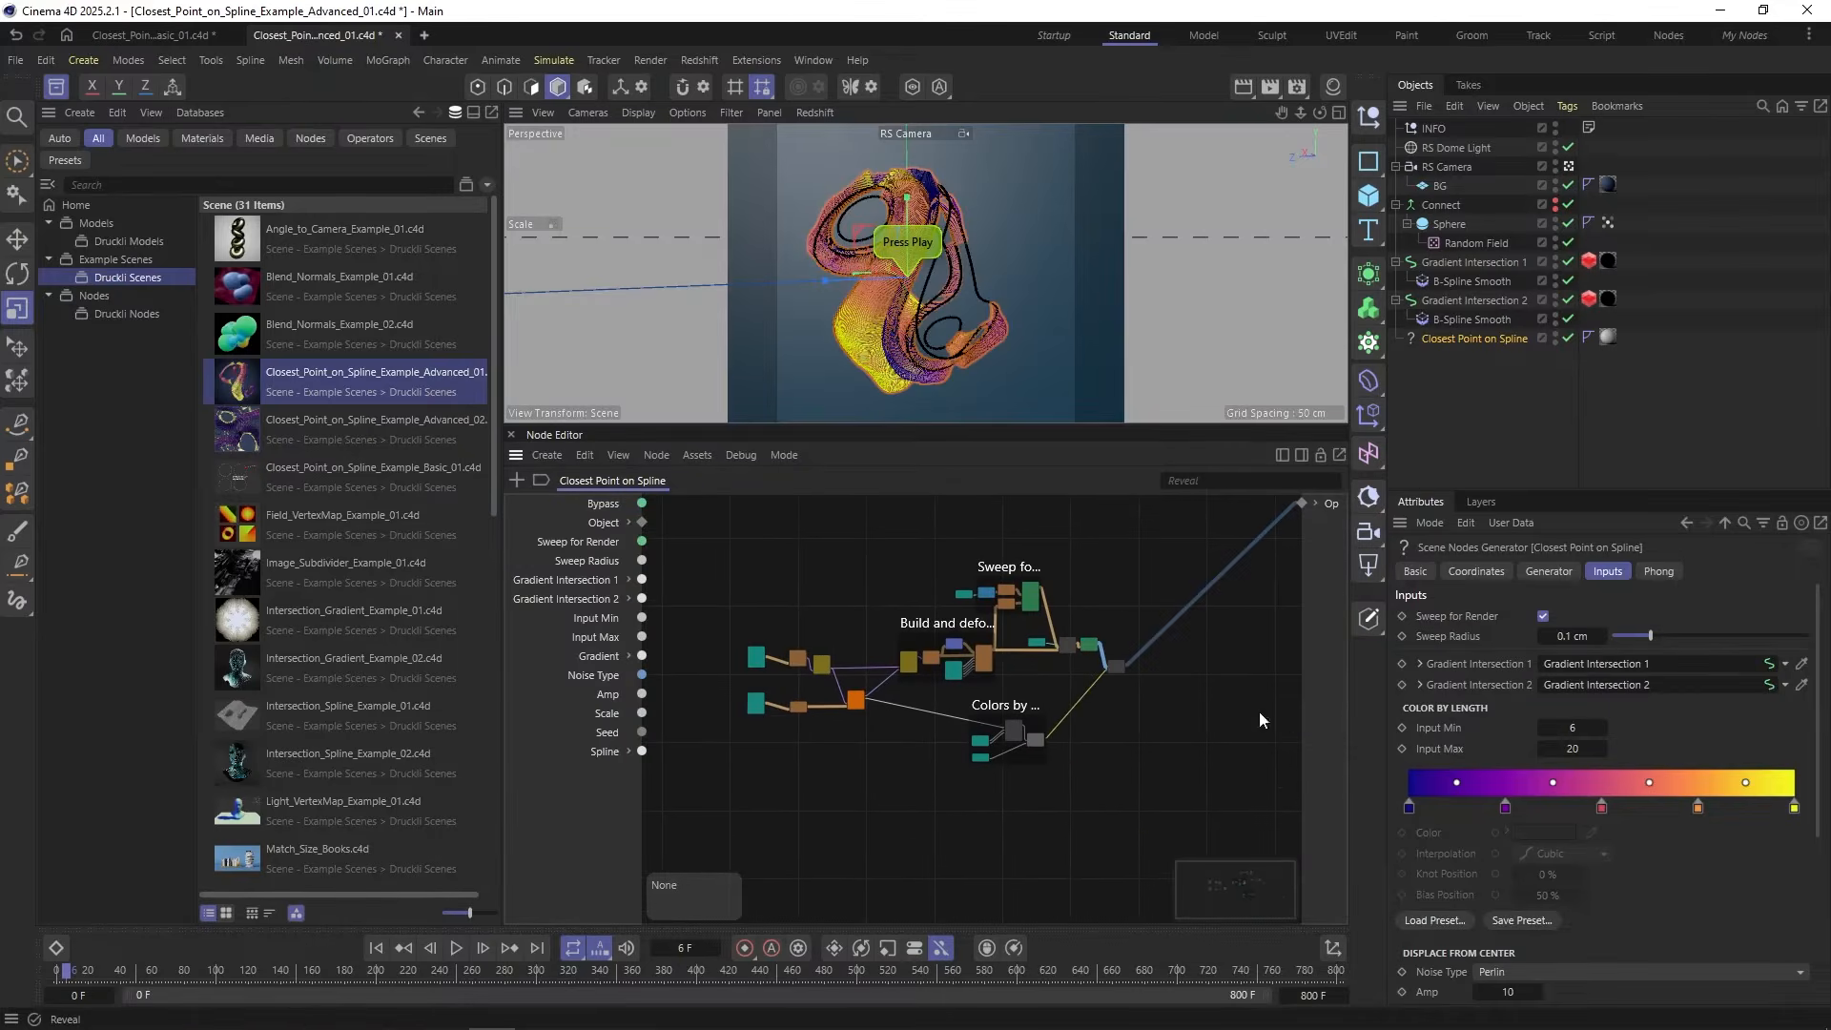
pyautogui.click(511, 433)
# Step: Select the Gradient Intersection 2 generator to inspect its spline on the model and its input settings
pyautogui.click(1445, 401)
pyautogui.keyDown('alt'); pyautogui.moveTo(849, 303); pyautogui.dragTo(872, 438); pyautogui.keyUp('alt')
pyautogui.click(1392, 301)
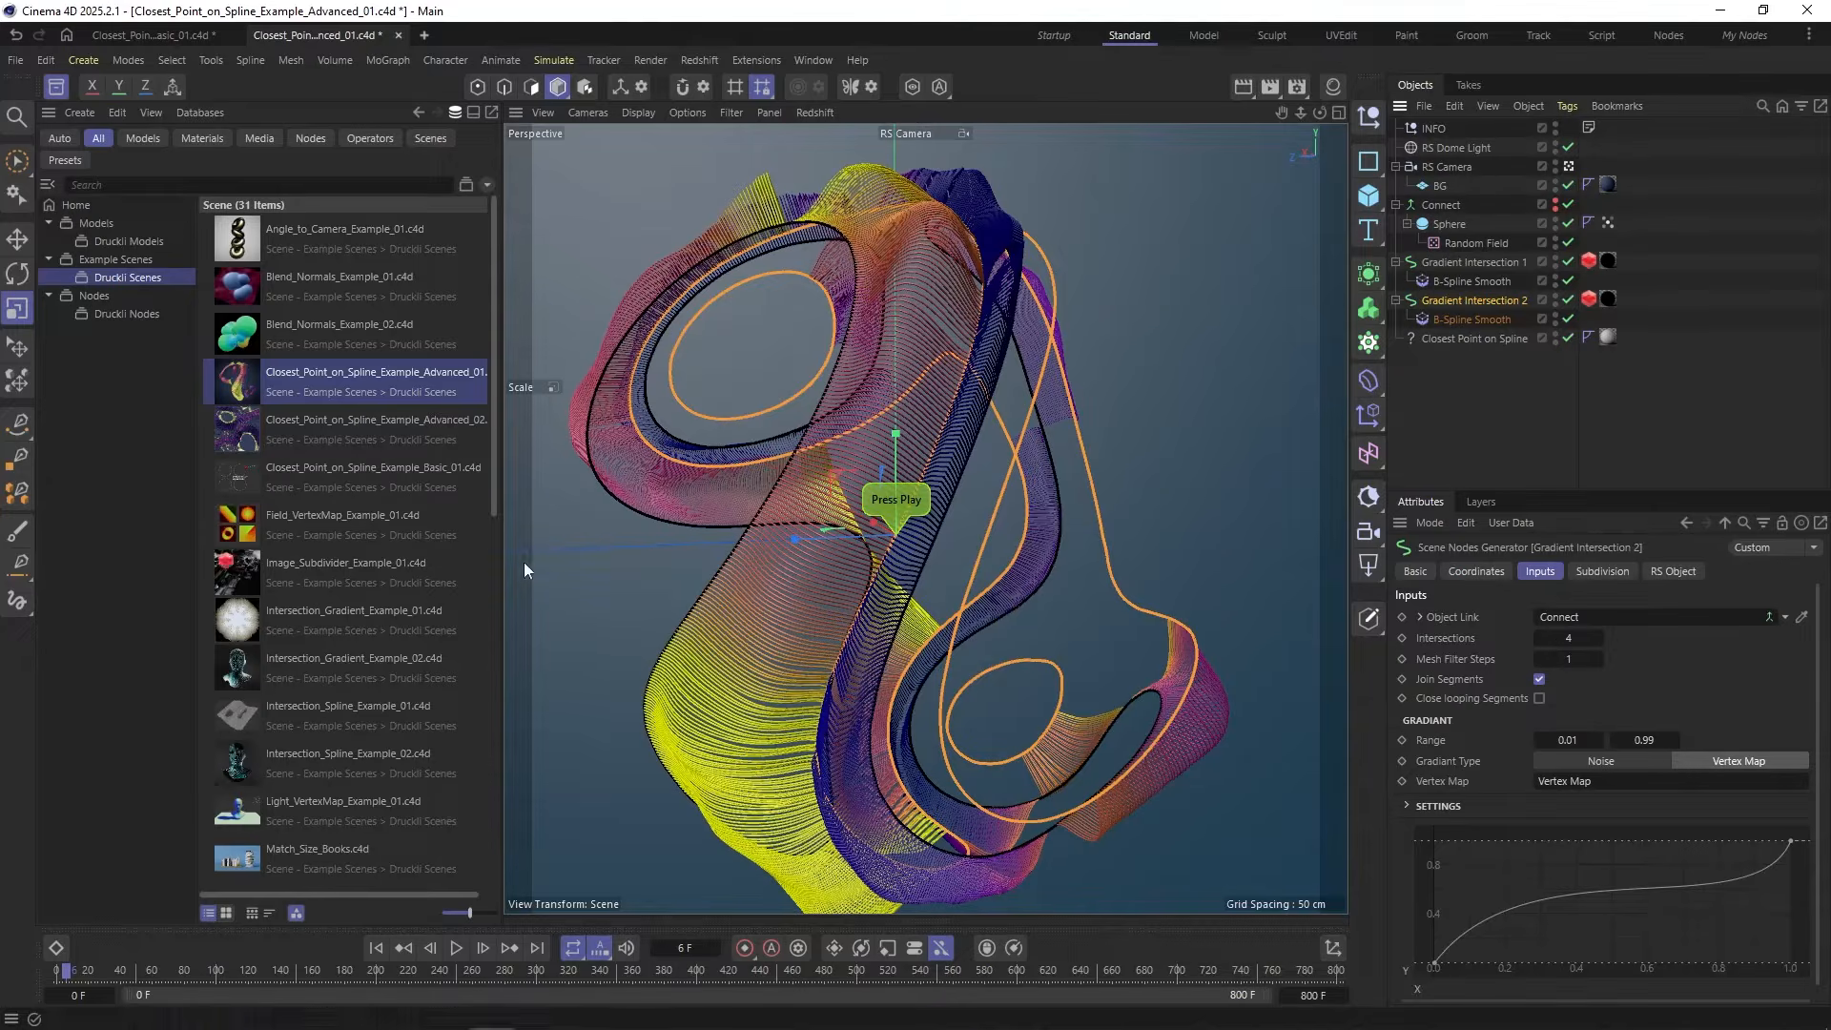
# Step: Open the Closest_Point_on_Spline_Example_Advanced_02.c4d example scene and examine the coloured lines between its contour splines
pyautogui.doubleClick(243, 432)
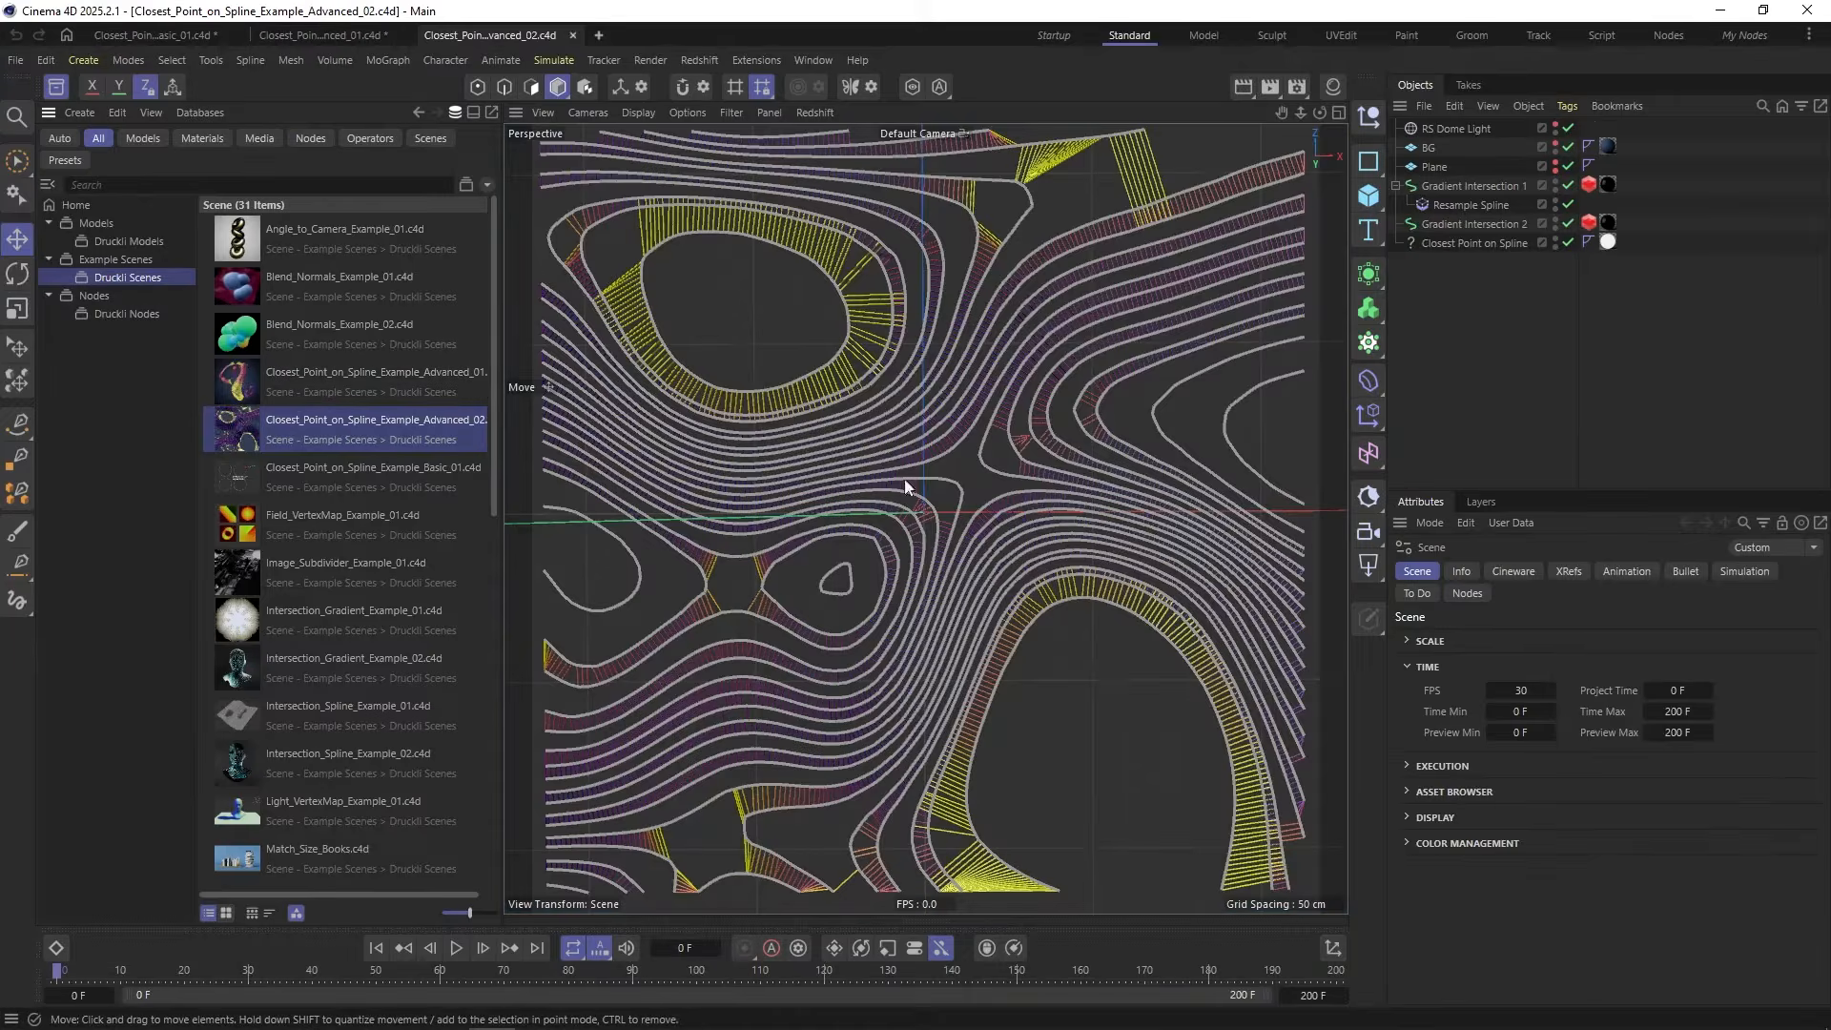
pyautogui.keyDown('alt'); pyautogui.moveTo(854, 325); pyautogui.dragTo(804, 319); pyautogui.keyUp('alt')
pyautogui.keyDown('alt'); pyautogui.moveTo(856, 284); pyautogui.dragTo(840, 319, button='middle'); pyautogui.keyUp('alt')
pyautogui.keyDown('alt'); pyautogui.moveTo(839, 318); pyautogui.dragTo(862, 301, button='right'); pyautogui.keyUp('alt')
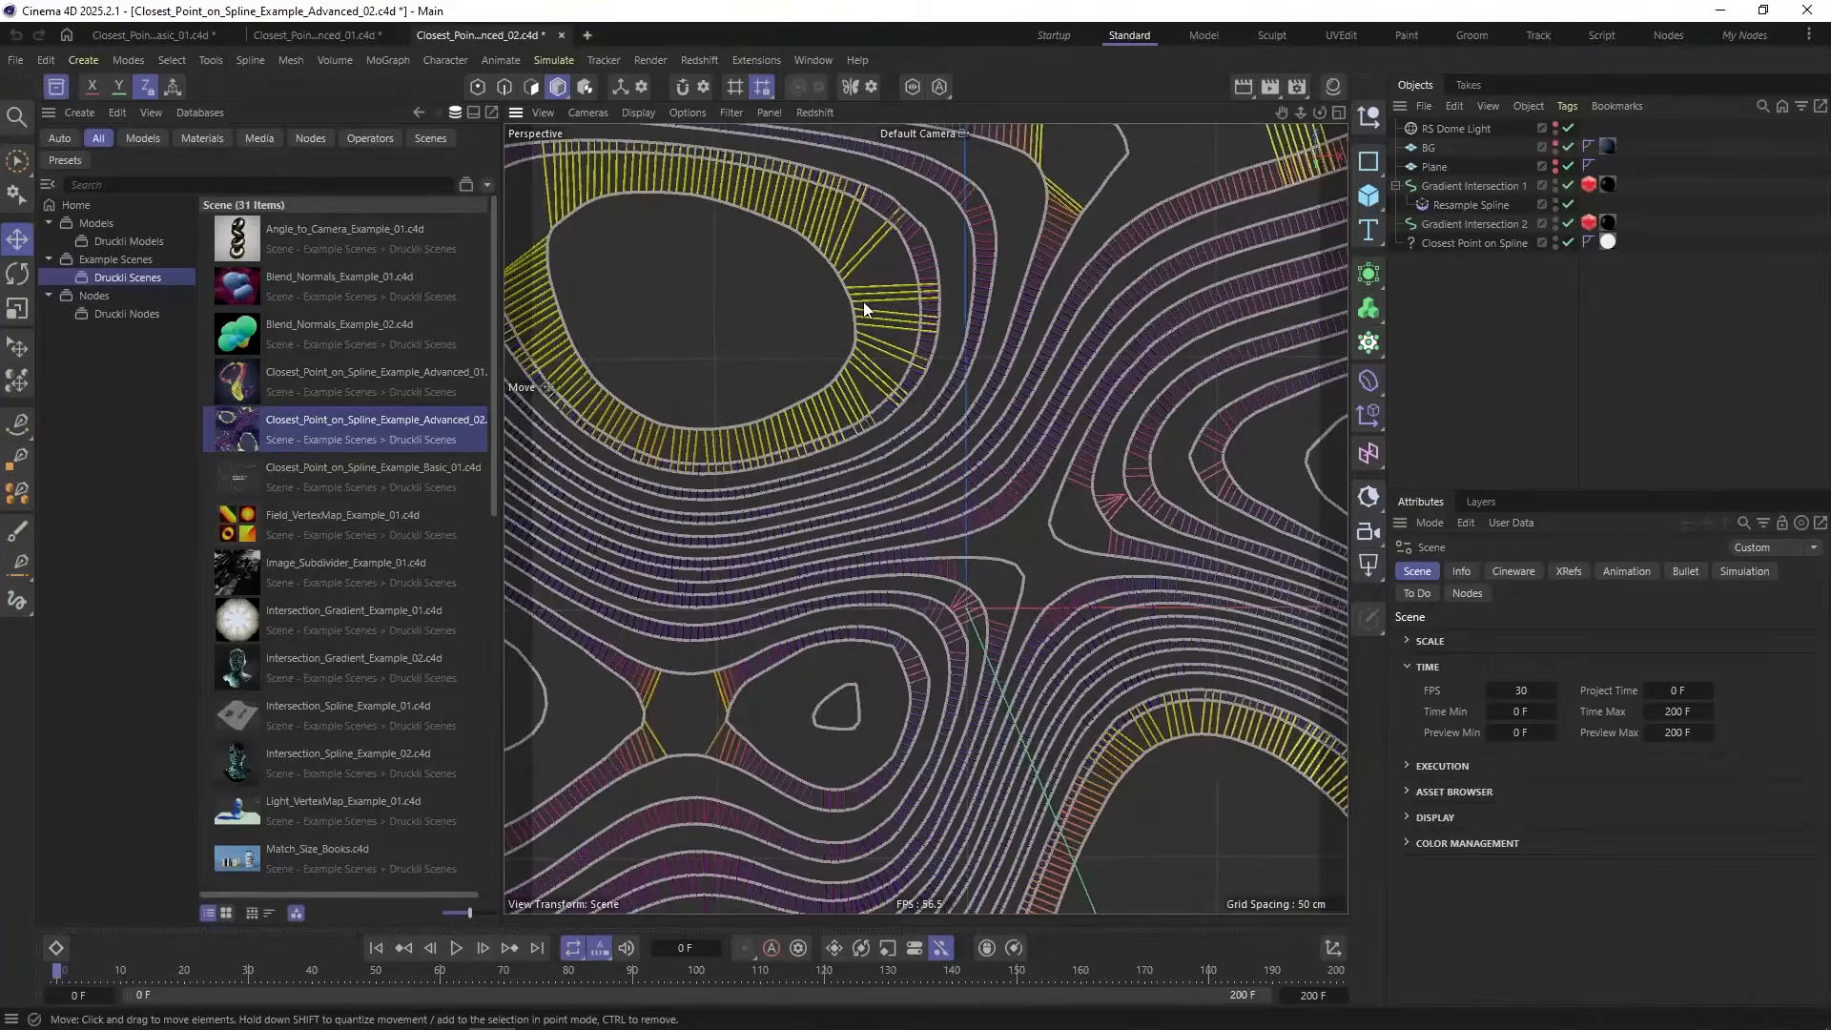
# Step: Inspect the Closest Point on Spline generator's inputs and node graph, and close the Node Editor
pyautogui.click(917, 421)
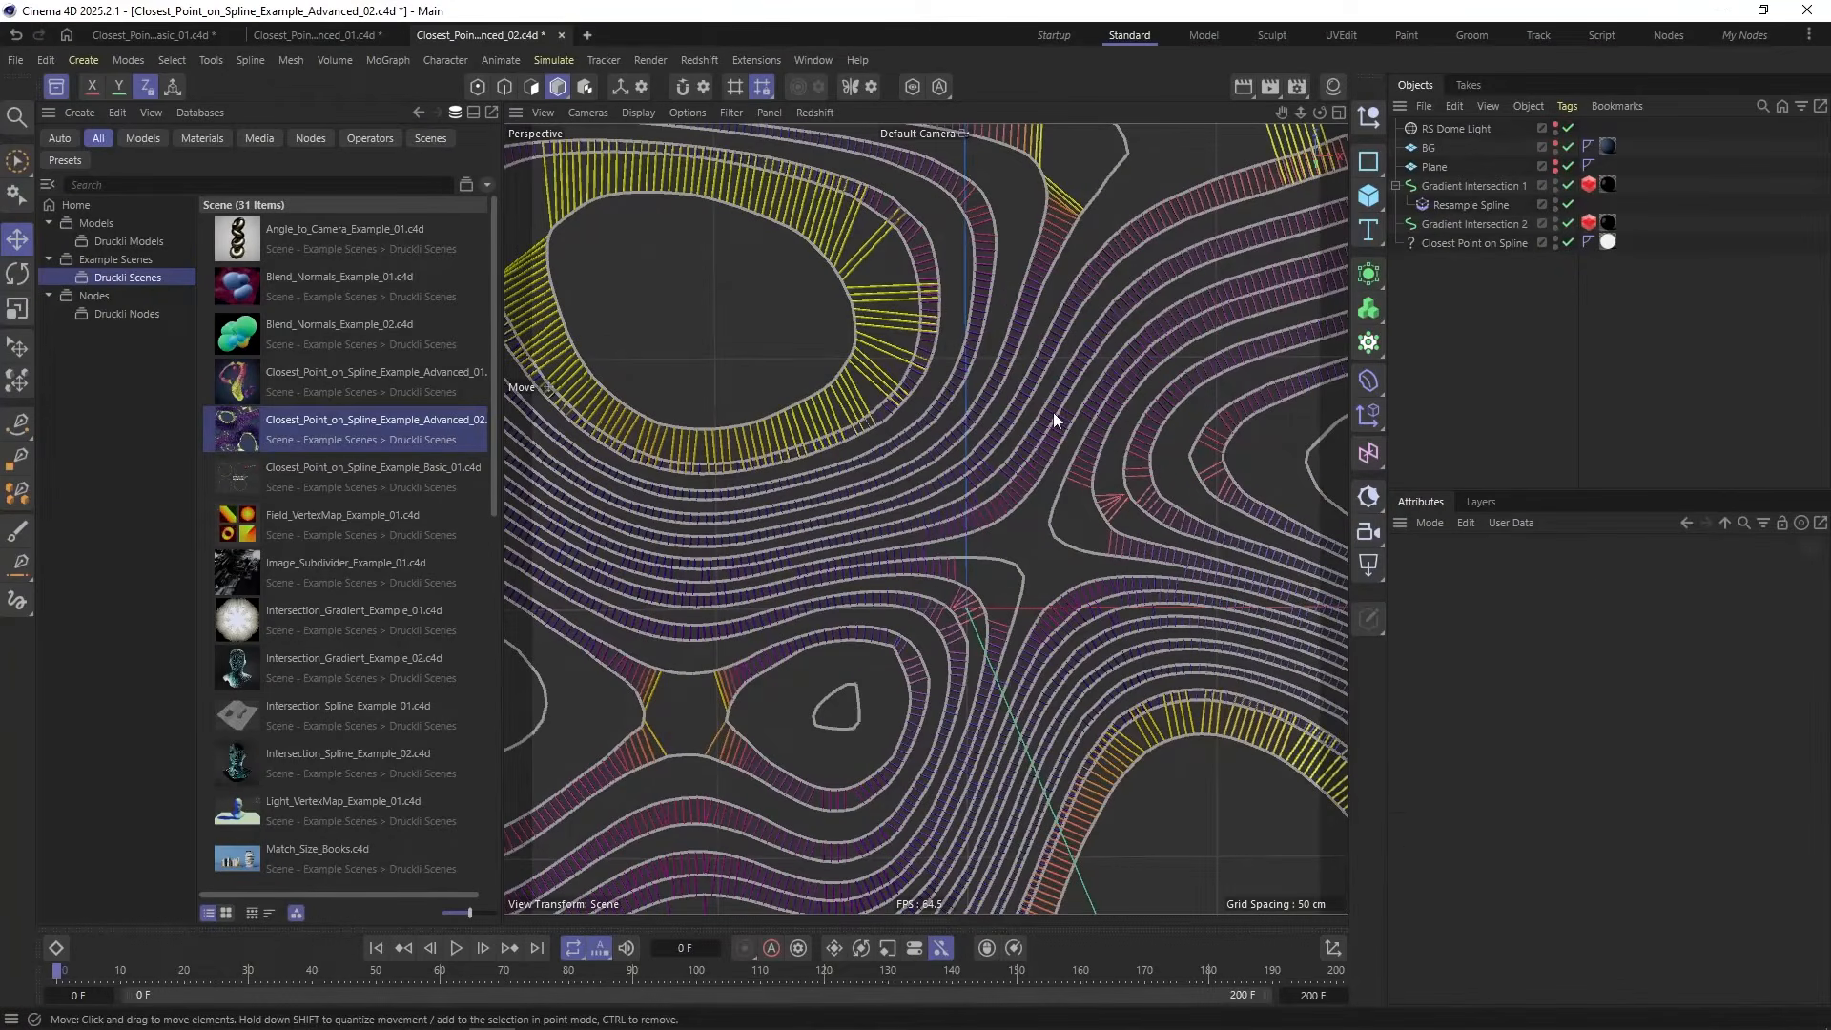
pyautogui.click(1459, 243)
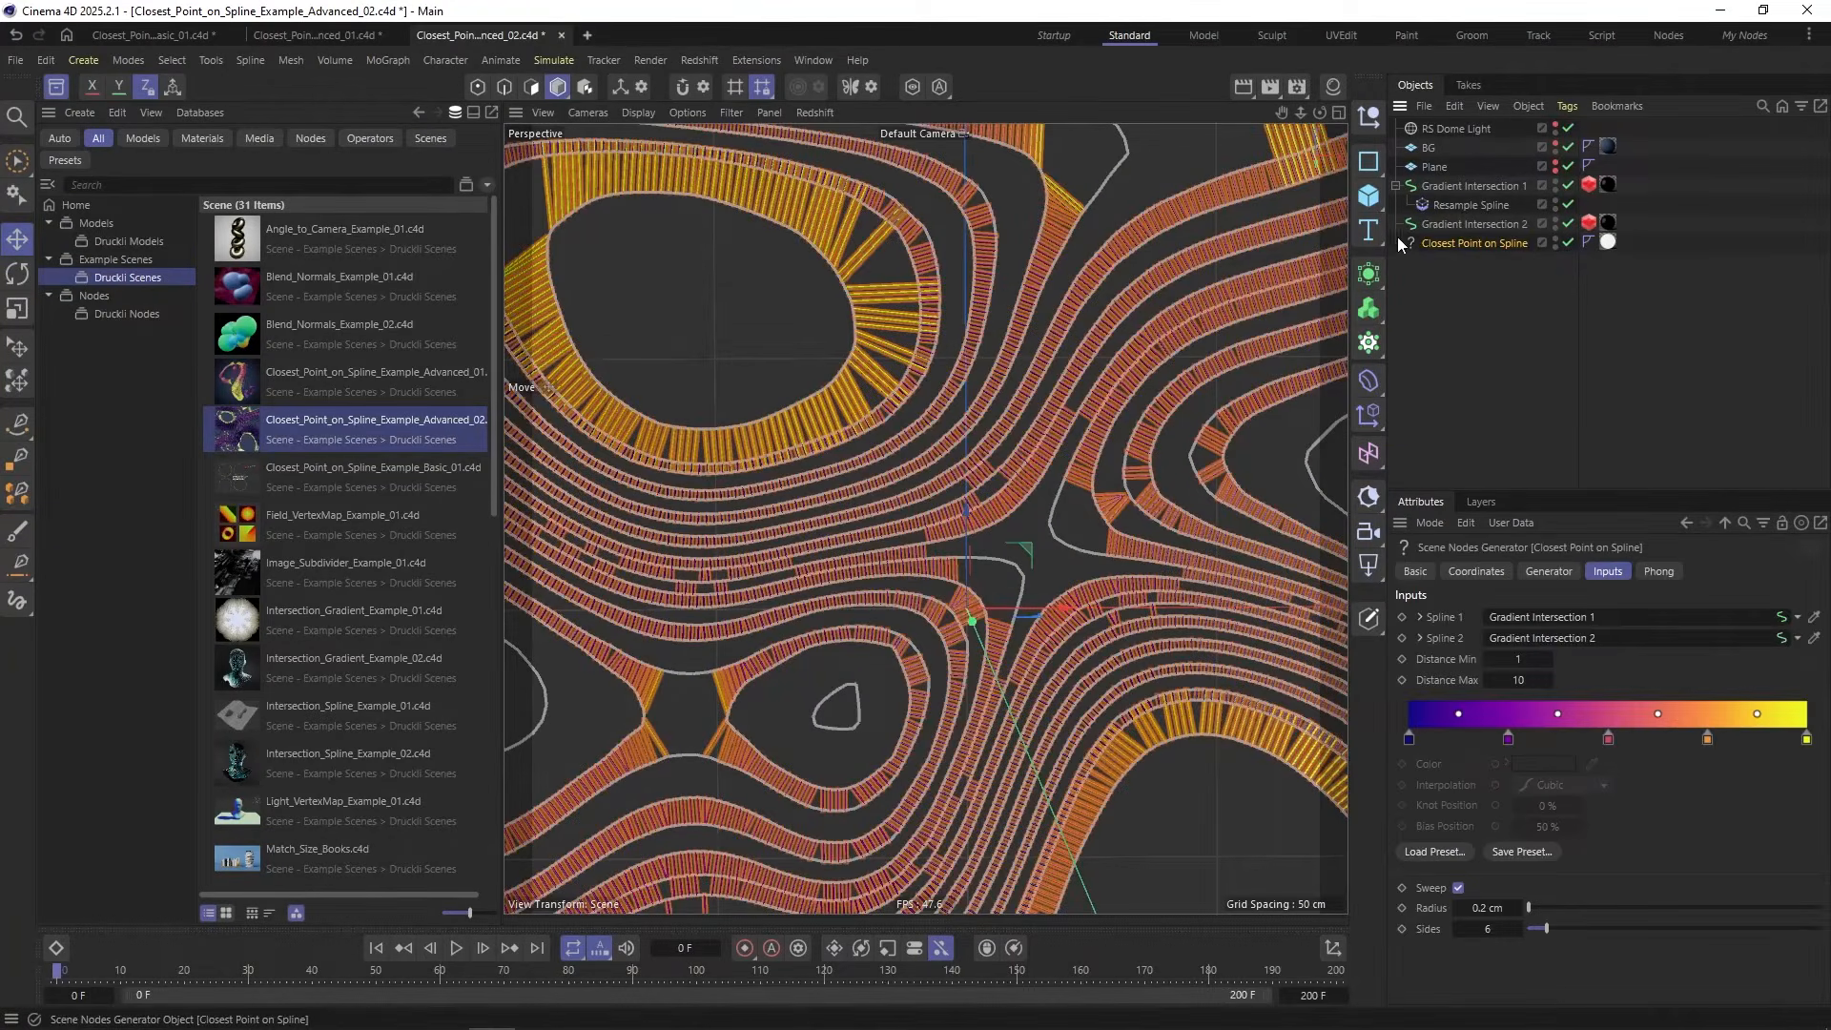
pyautogui.doubleClick(1411, 242)
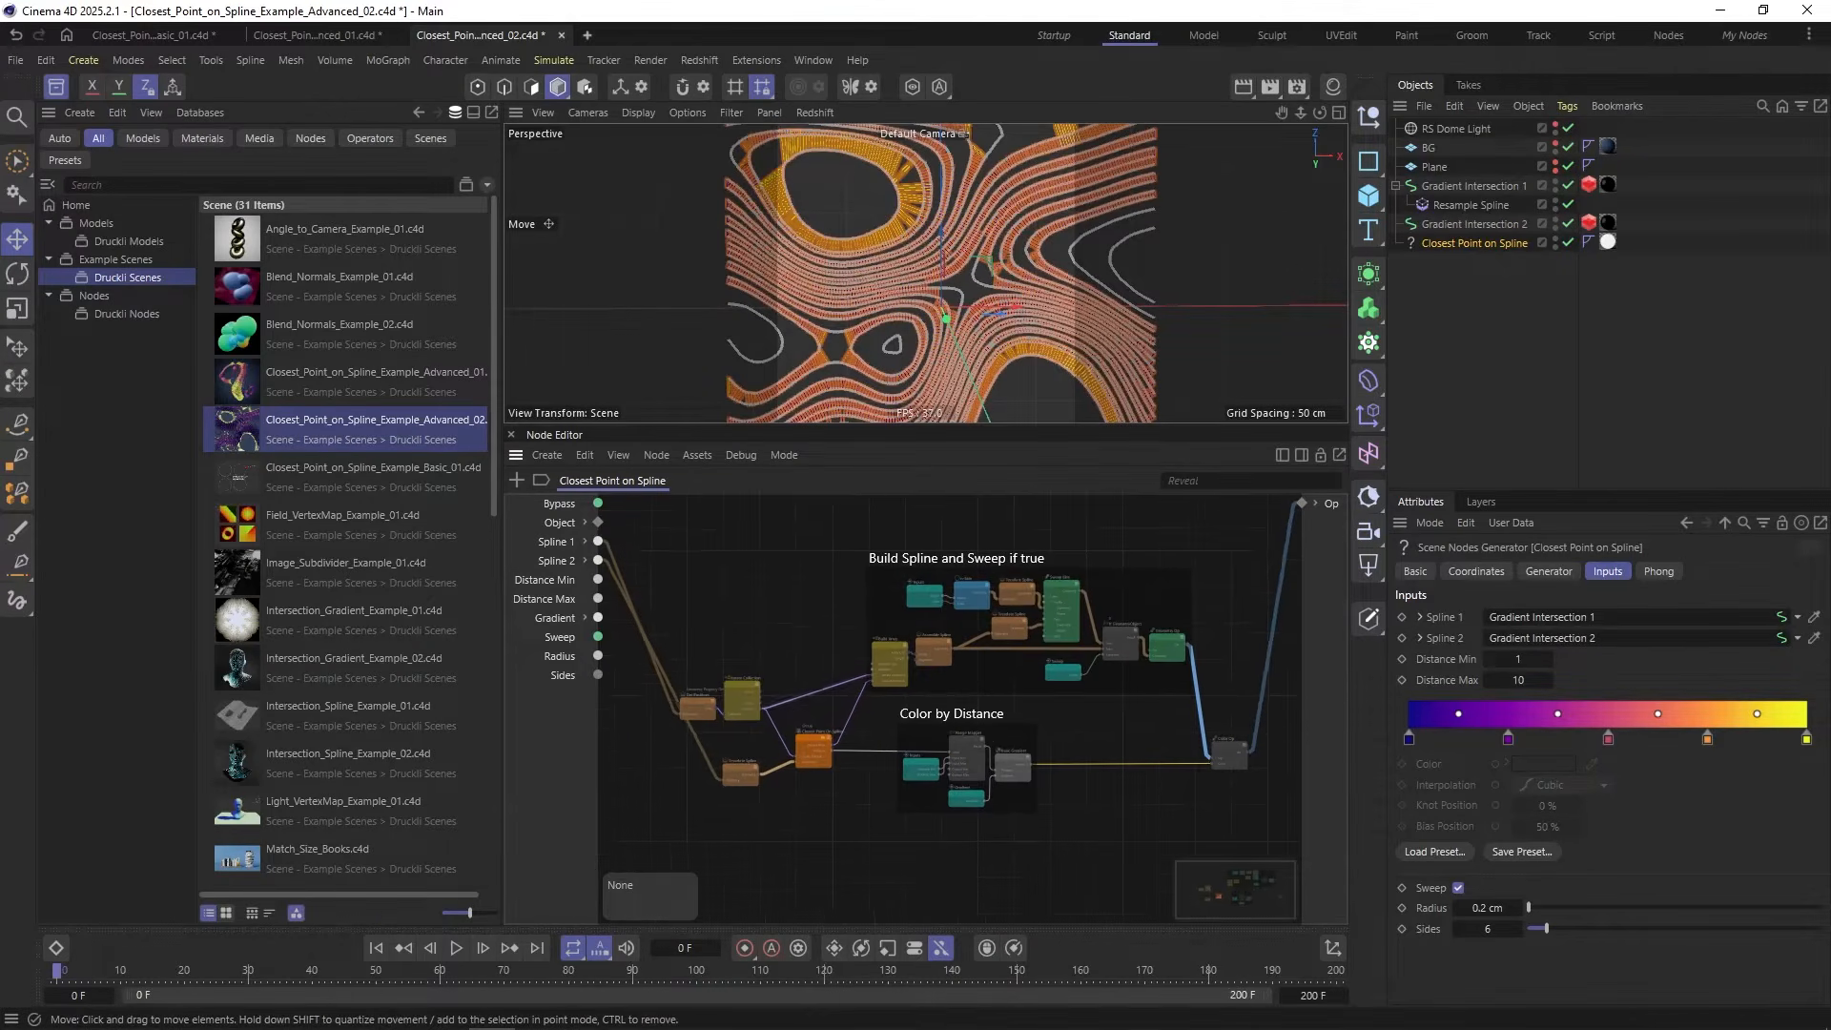
pyautogui.click(512, 434)
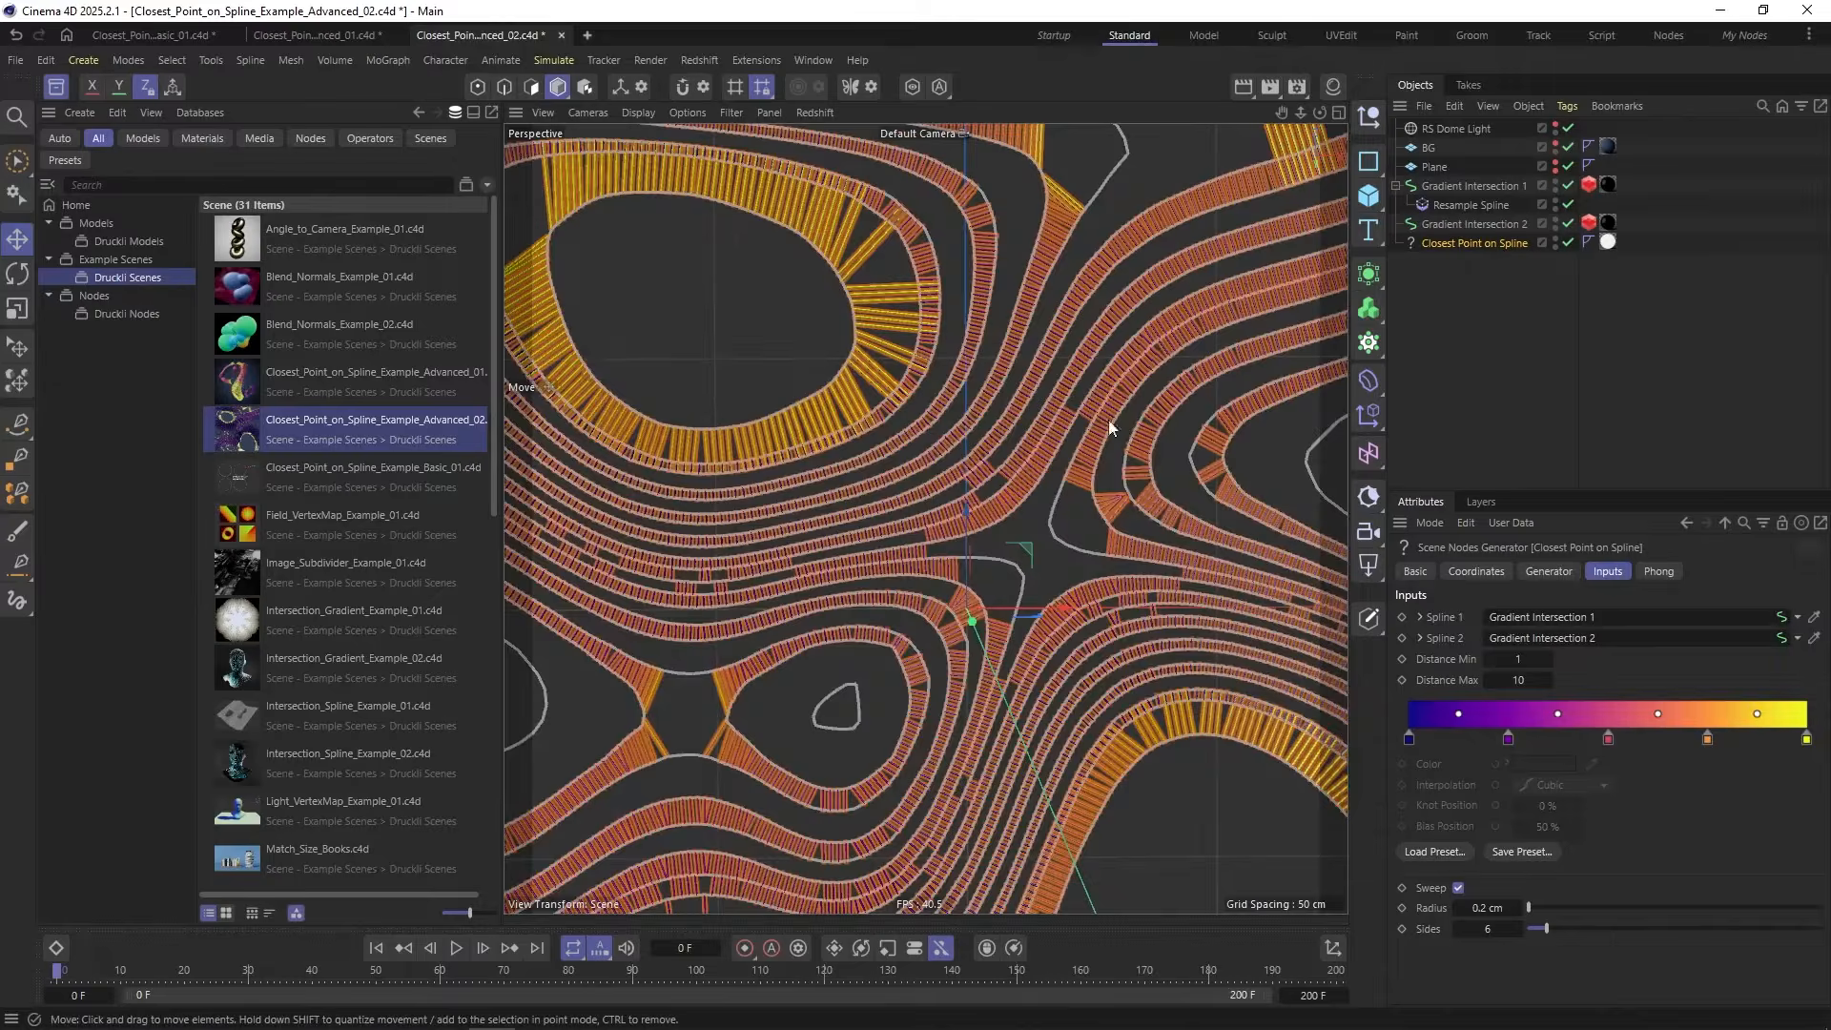
# Step: Turn off Sweep for the Closest Point on Spline generator and play the animation with the plain connecting splines
pyautogui.click(1023, 532)
pyautogui.click(1415, 242)
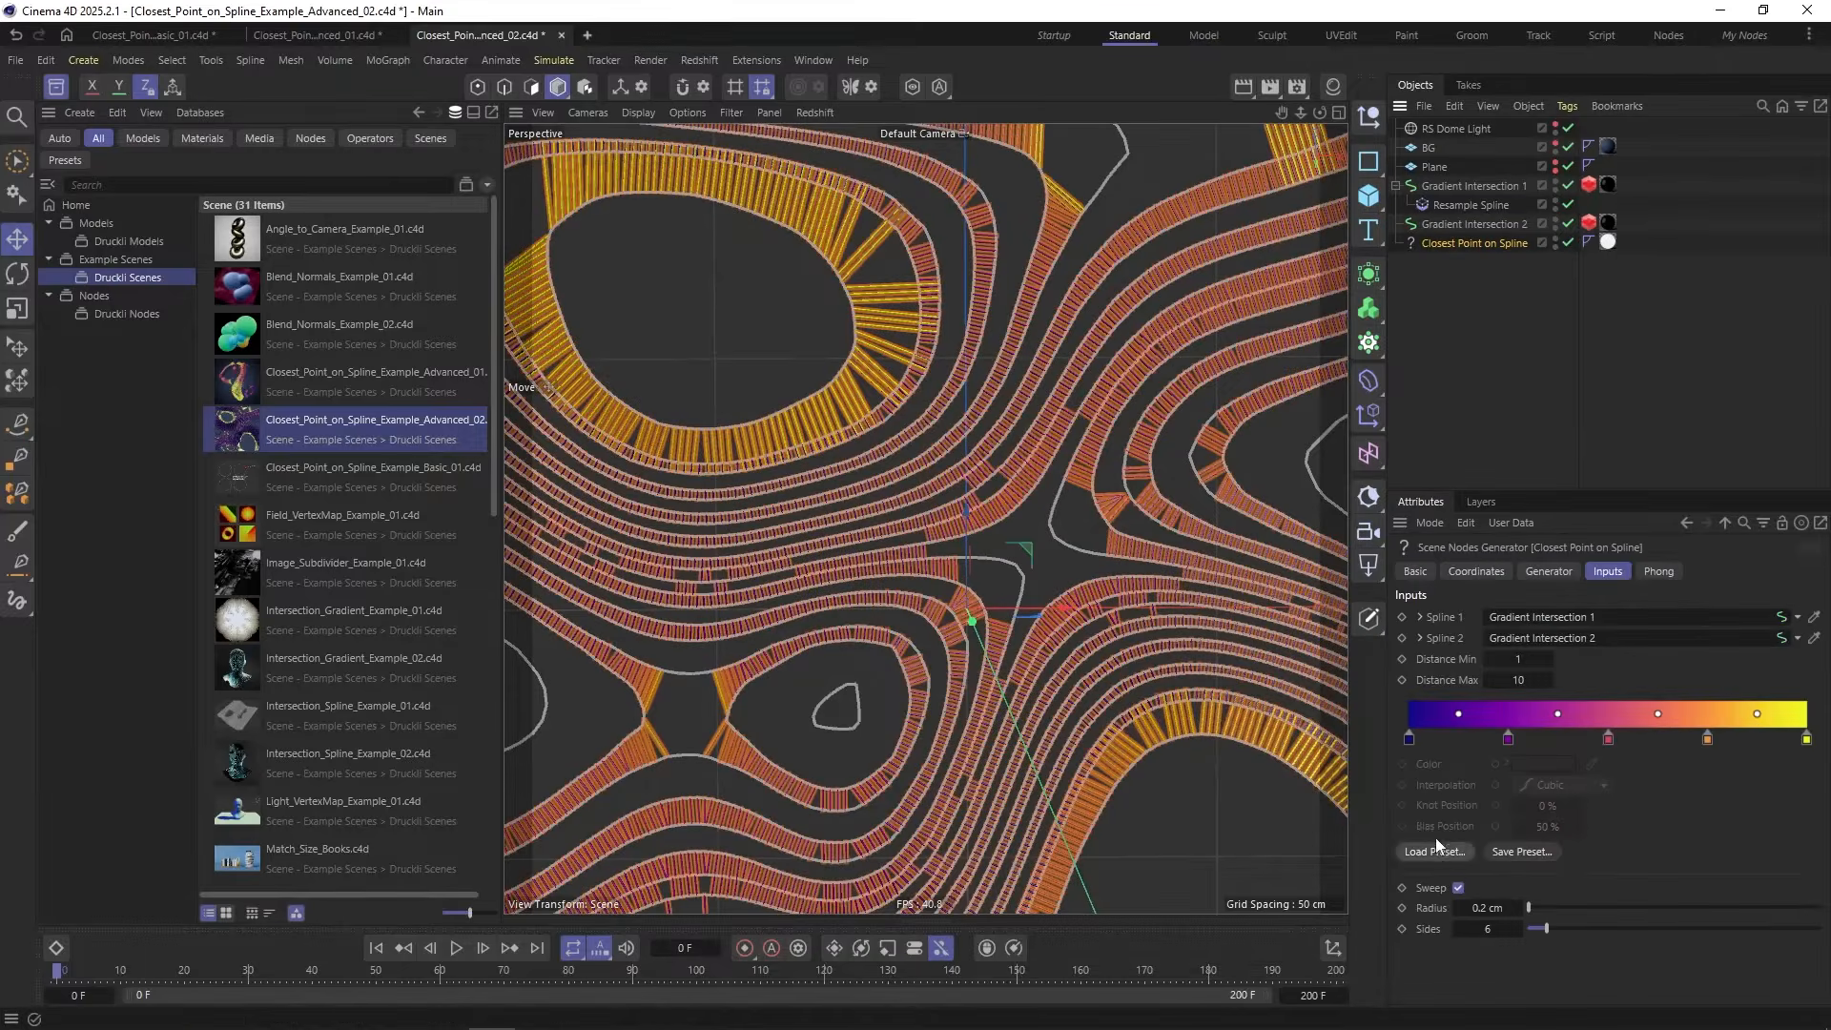
pyautogui.click(704, 328)
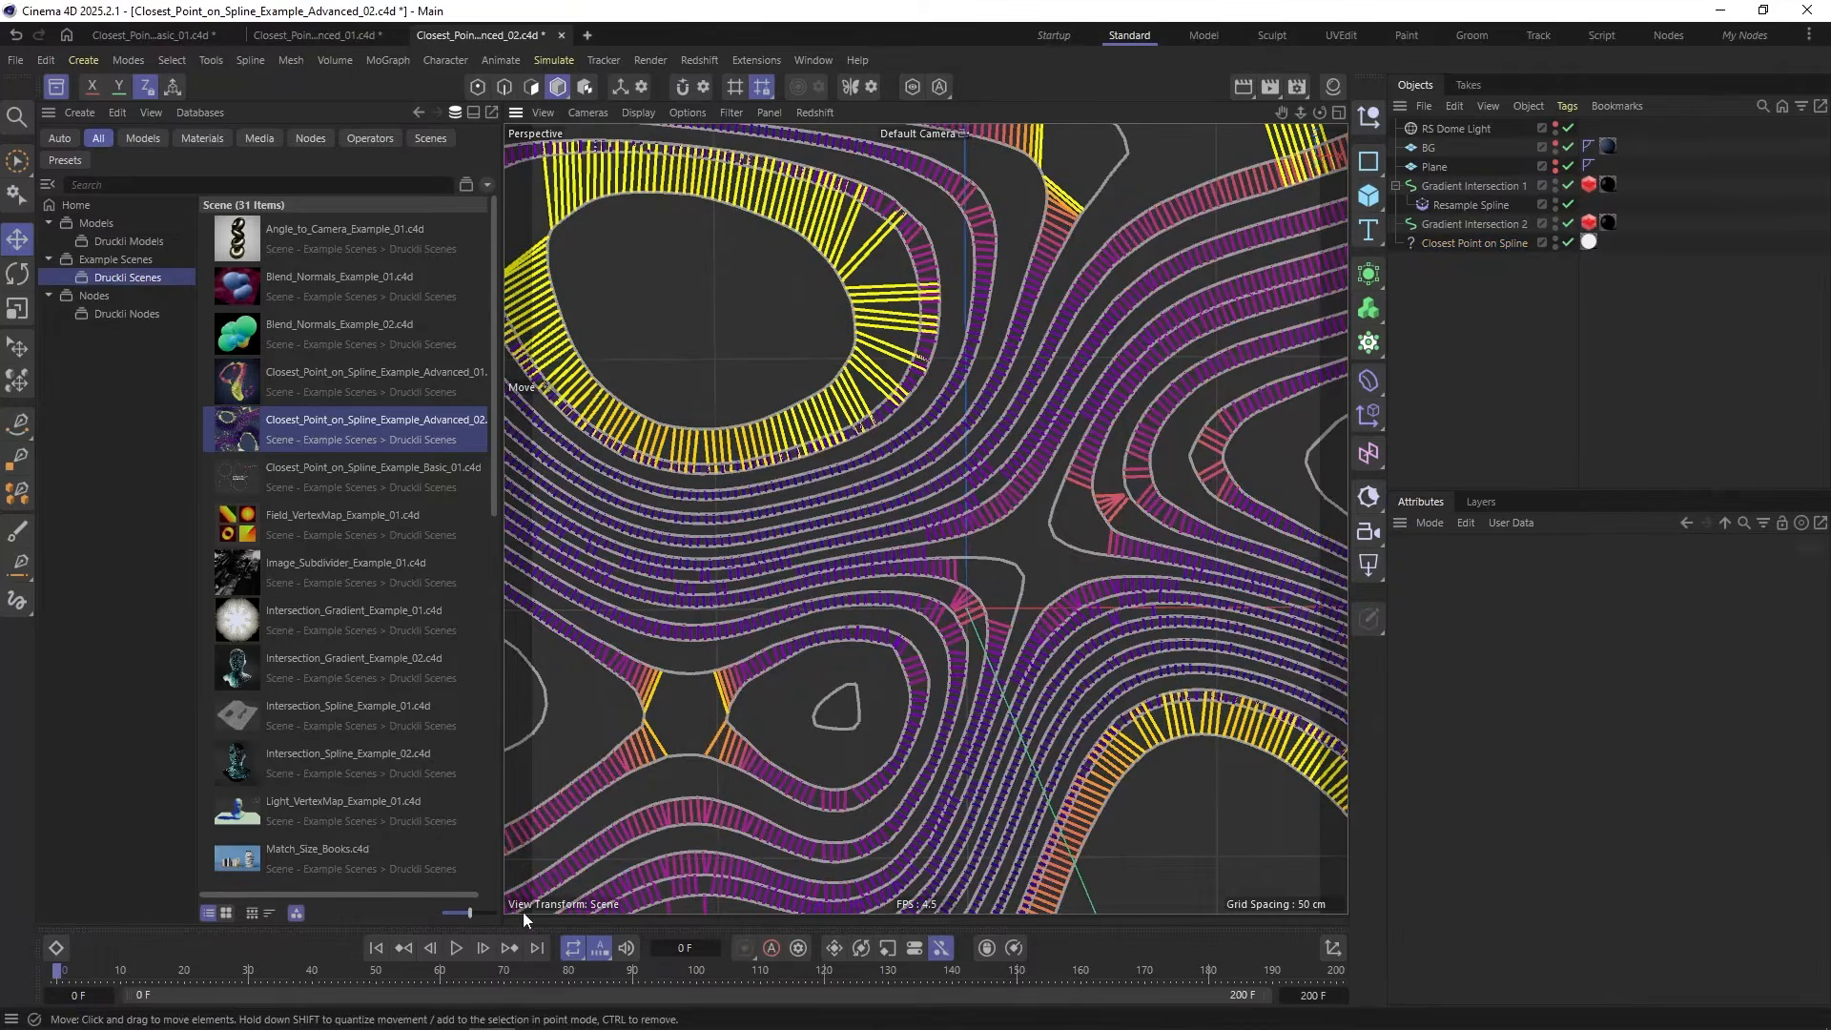
pyautogui.click(456, 948)
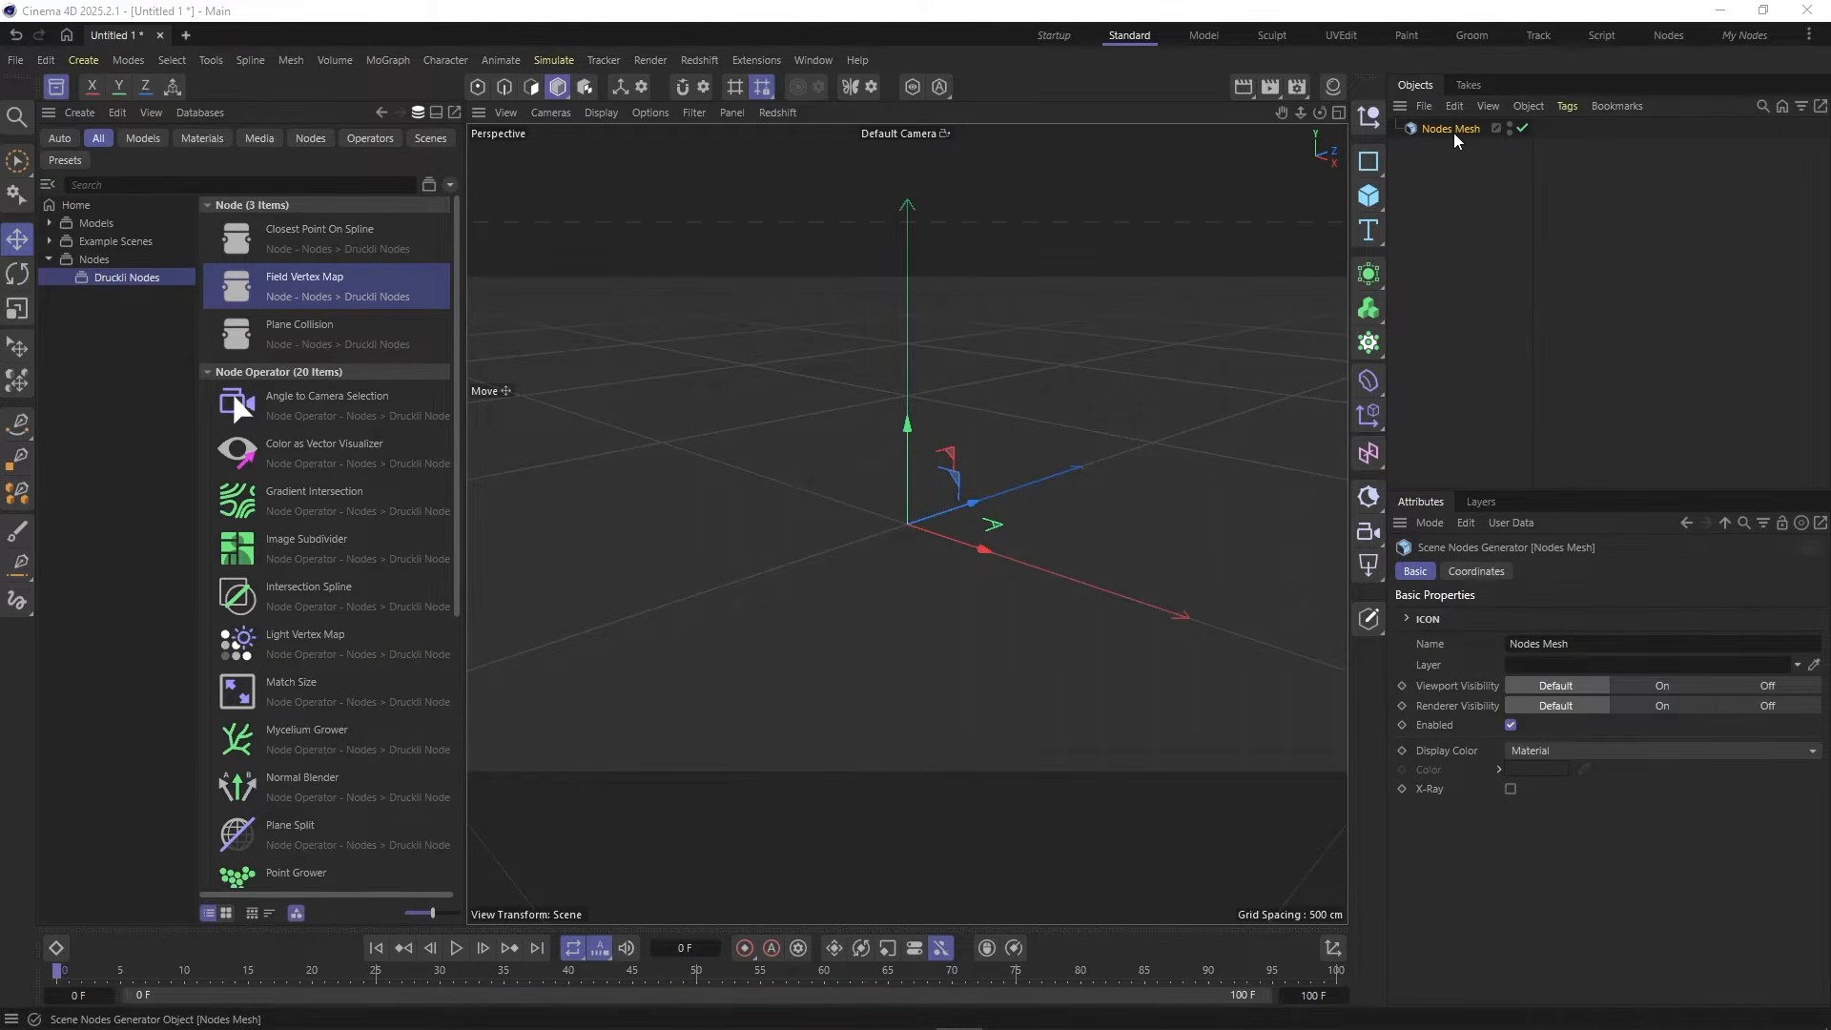
# Step: Open the Nodes Mesh object's node graph and add a Field Vertex Map node from the Druckli Nodes assets
pyautogui.doubleClick(1410, 128)
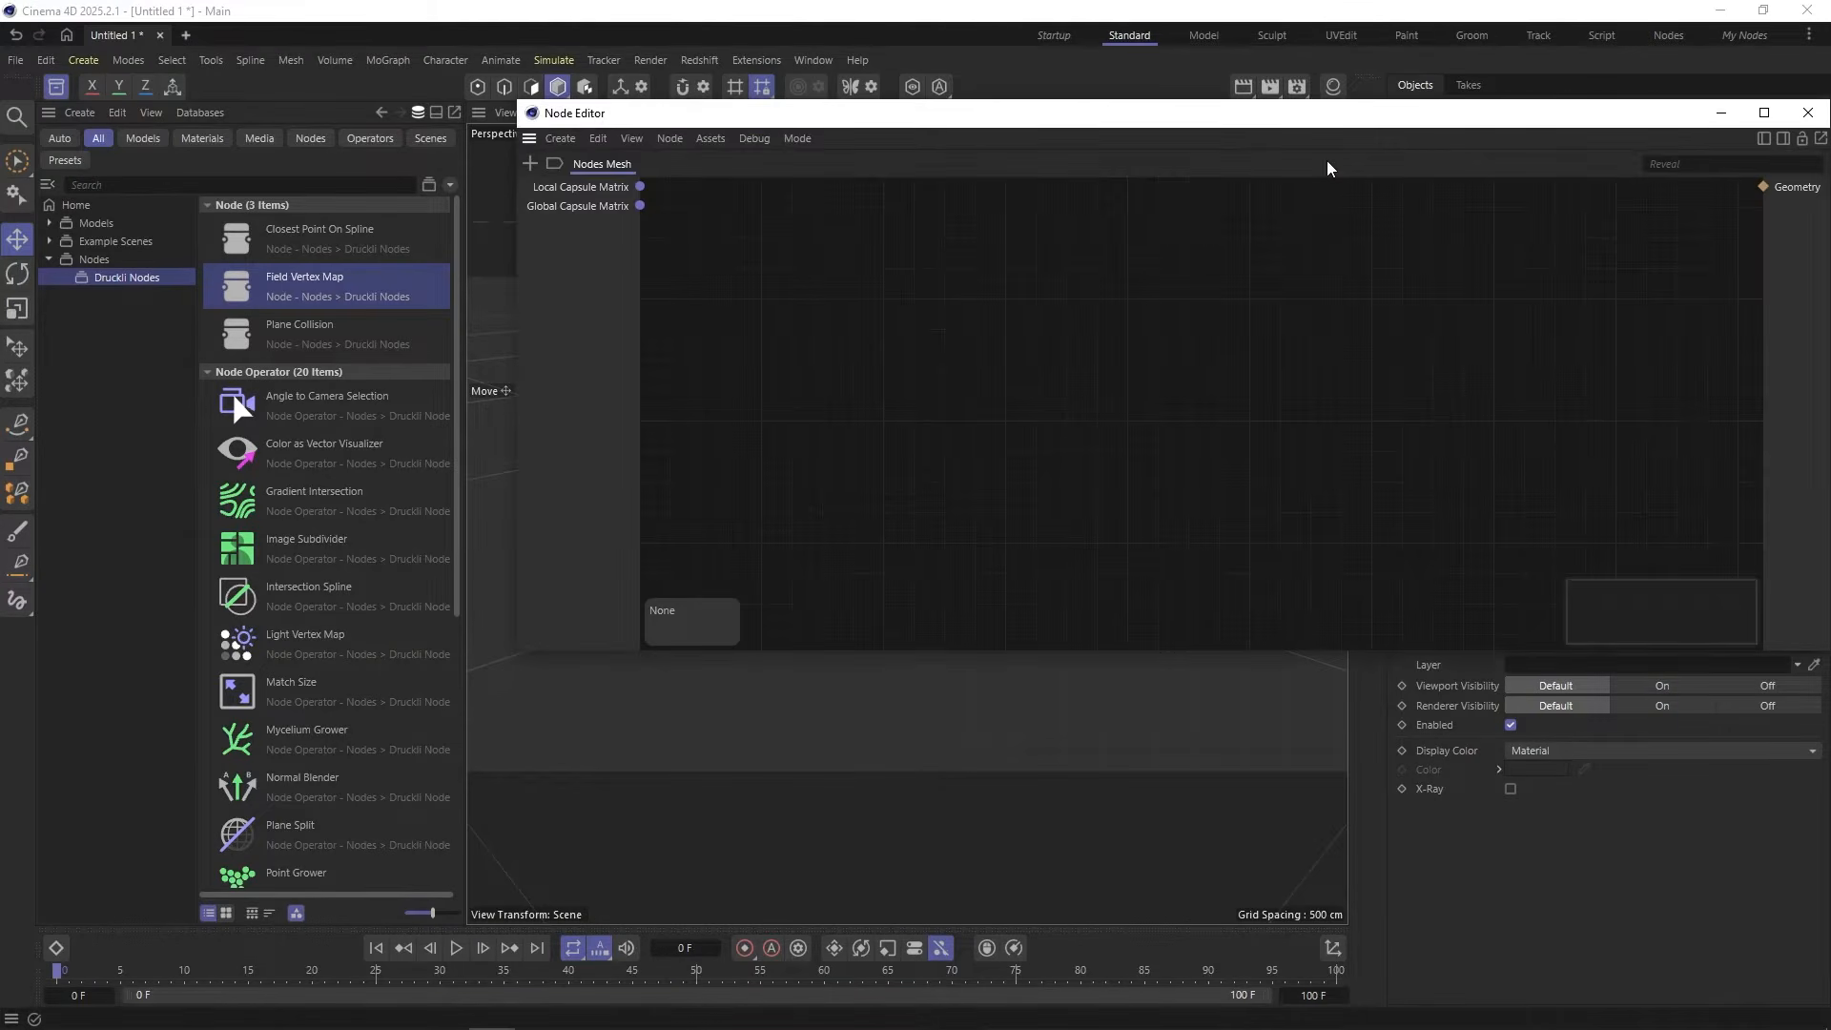
pyautogui.moveTo(263, 276); pyautogui.dragTo(1085, 389)
# Step: Hide the Asset Browser and dock the Node Editor beneath the viewport, enlarged to leave room around the Field Vertex Map node
pyautogui.moveTo(999, 139); pyautogui.dragTo(945, 238)
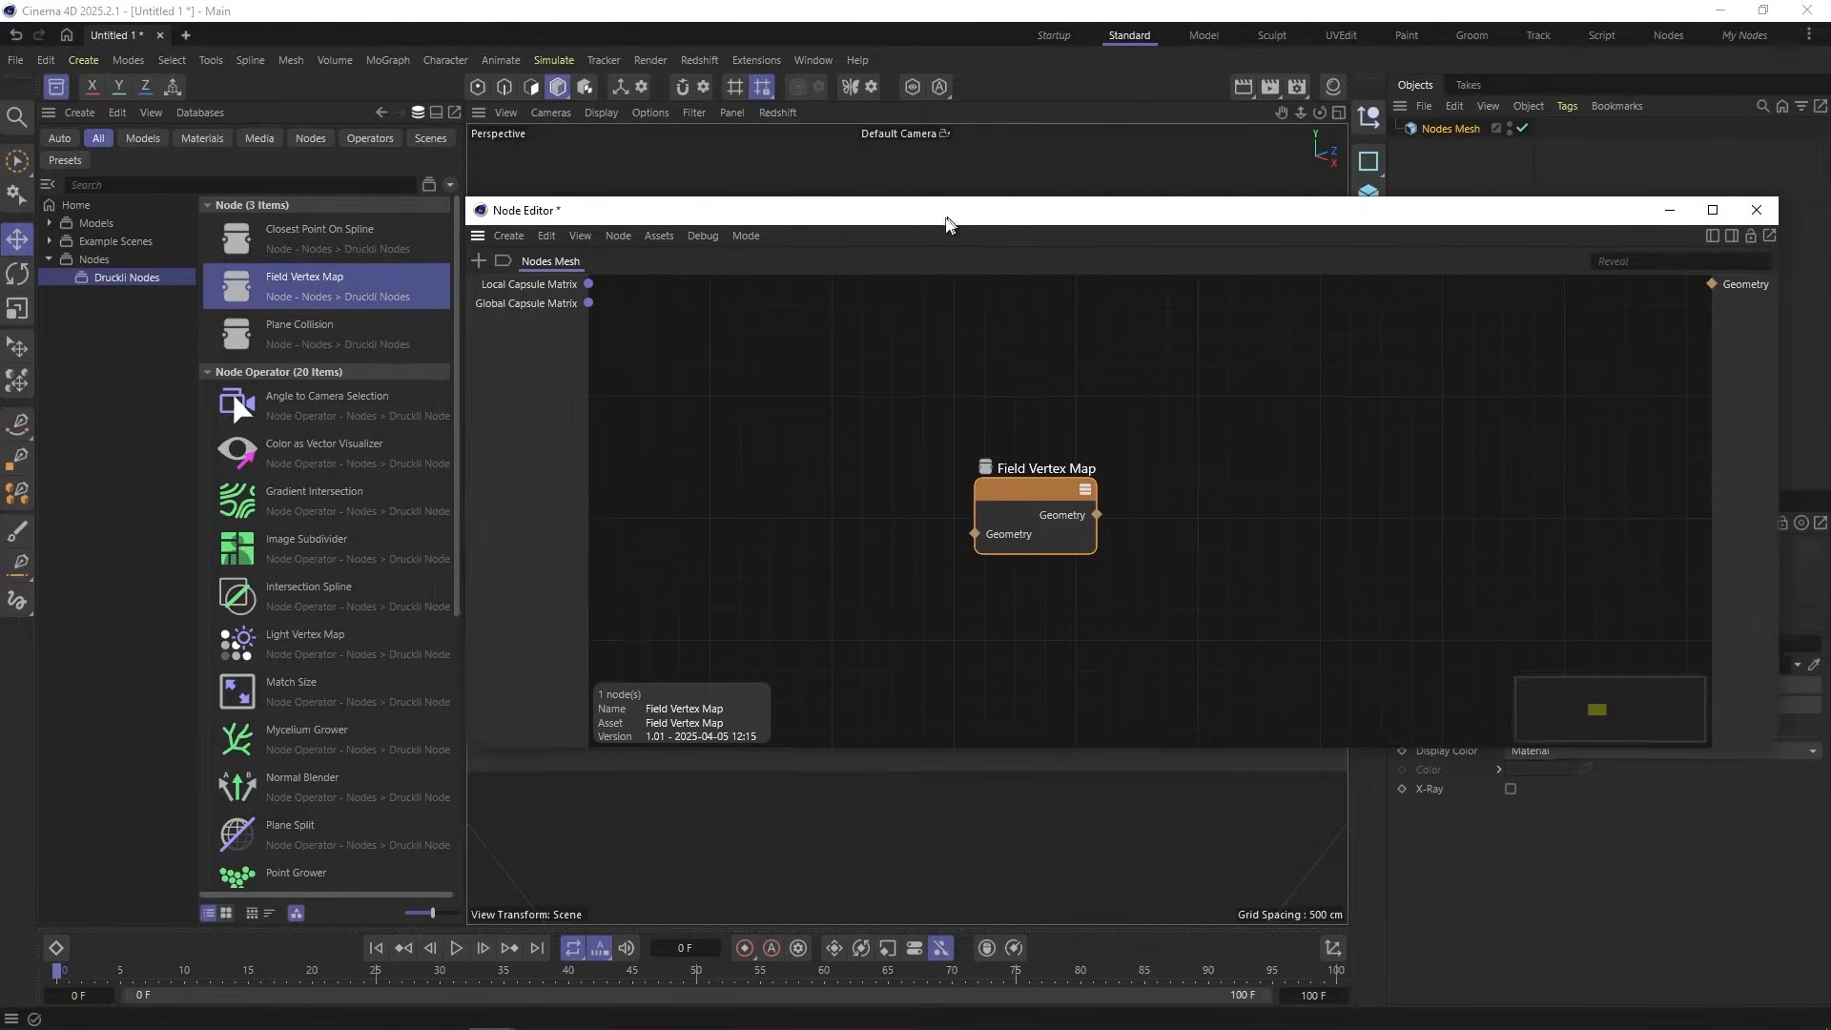
pyautogui.click(58, 87)
pyautogui.moveTo(475, 237); pyautogui.dragTo(557, 866)
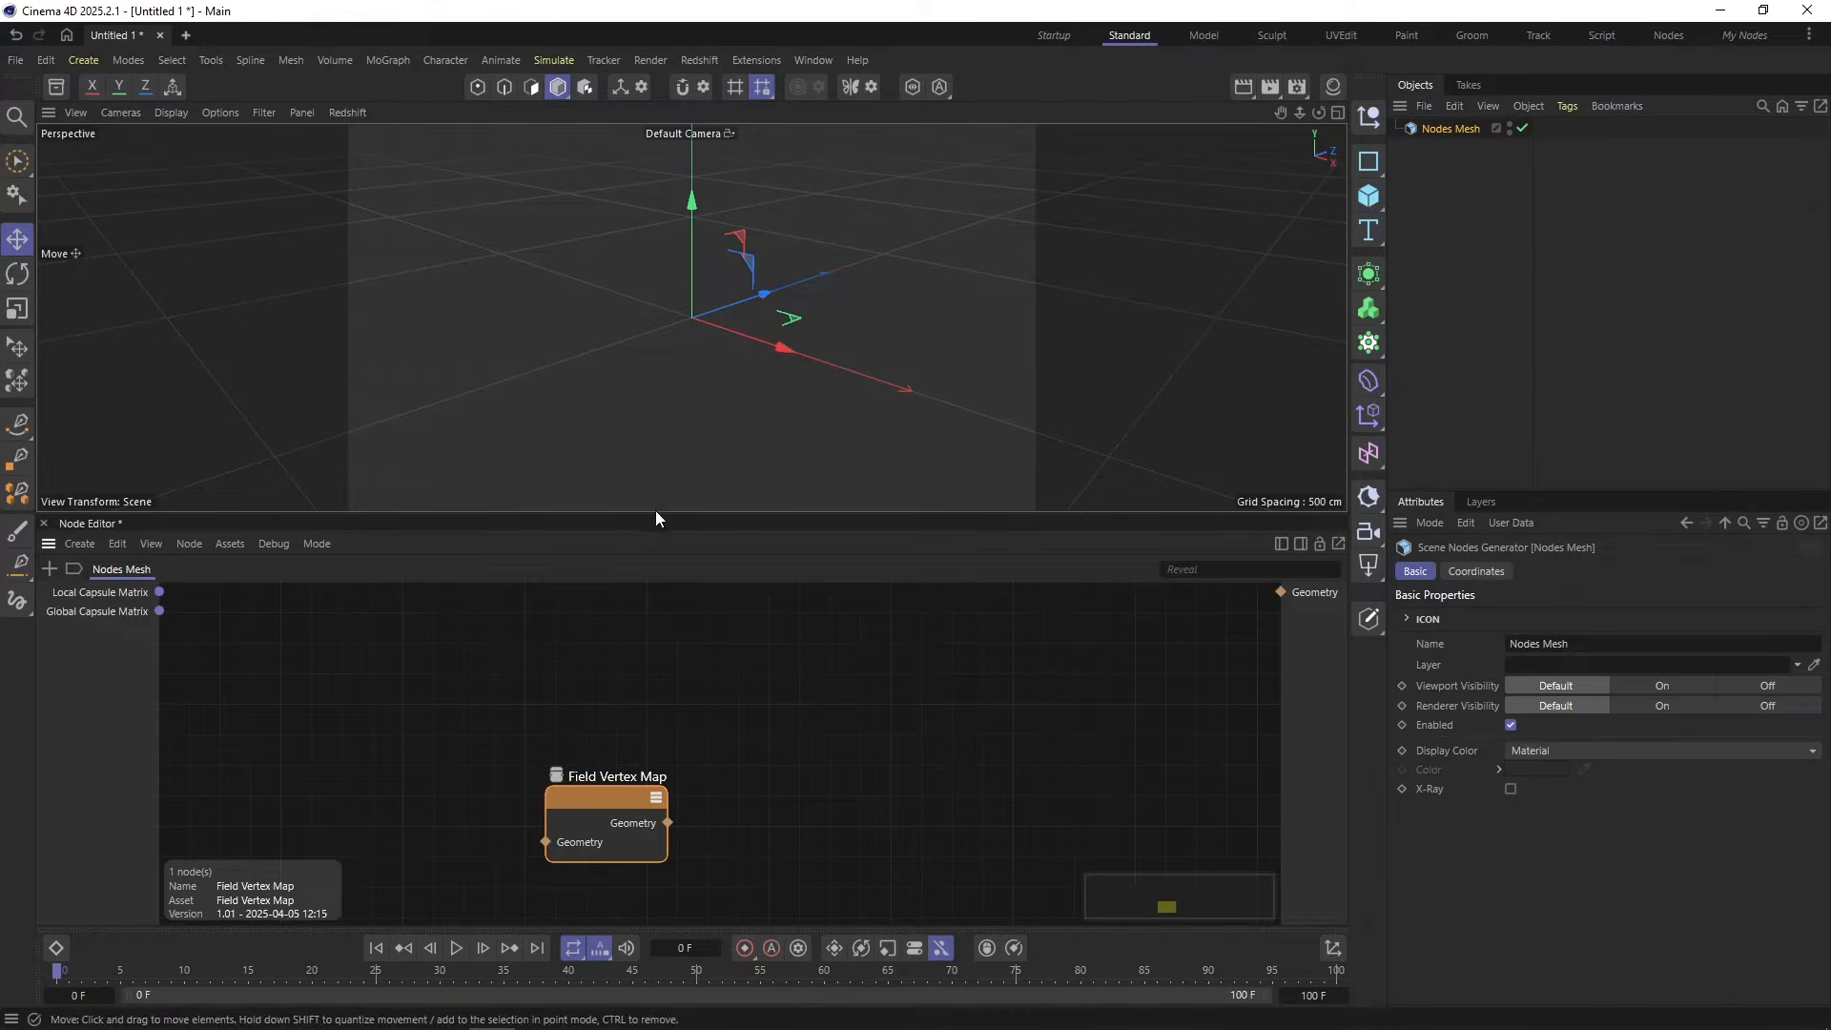
pyautogui.moveTo(655, 511); pyautogui.dragTo(655, 448)
pyautogui.moveTo(608, 748); pyautogui.dragTo(644, 725)
pyautogui.moveTo(644, 725); pyautogui.dragTo(811, 708, button='middle')
# Step: Search the node assets for a sphere and add the Geo Mesh Sphere node to the graph
pyautogui.doubleClick(336, 696)
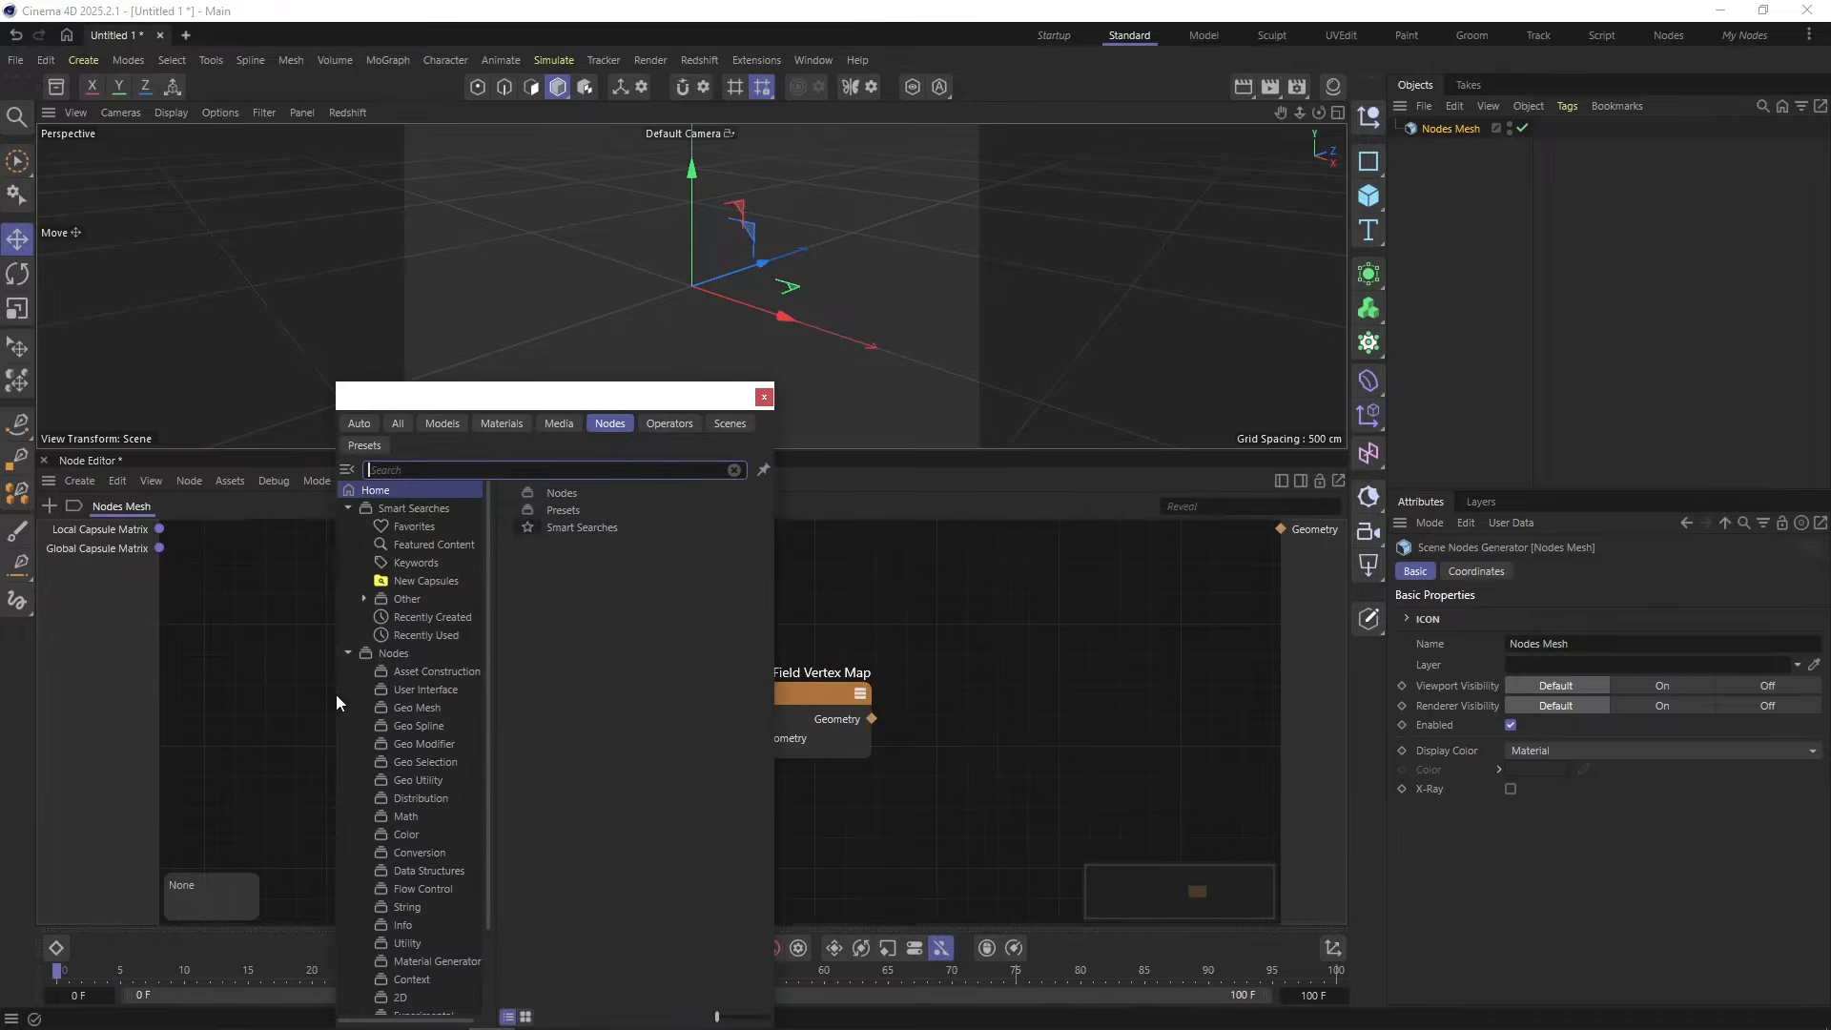
pyautogui.write('shp')
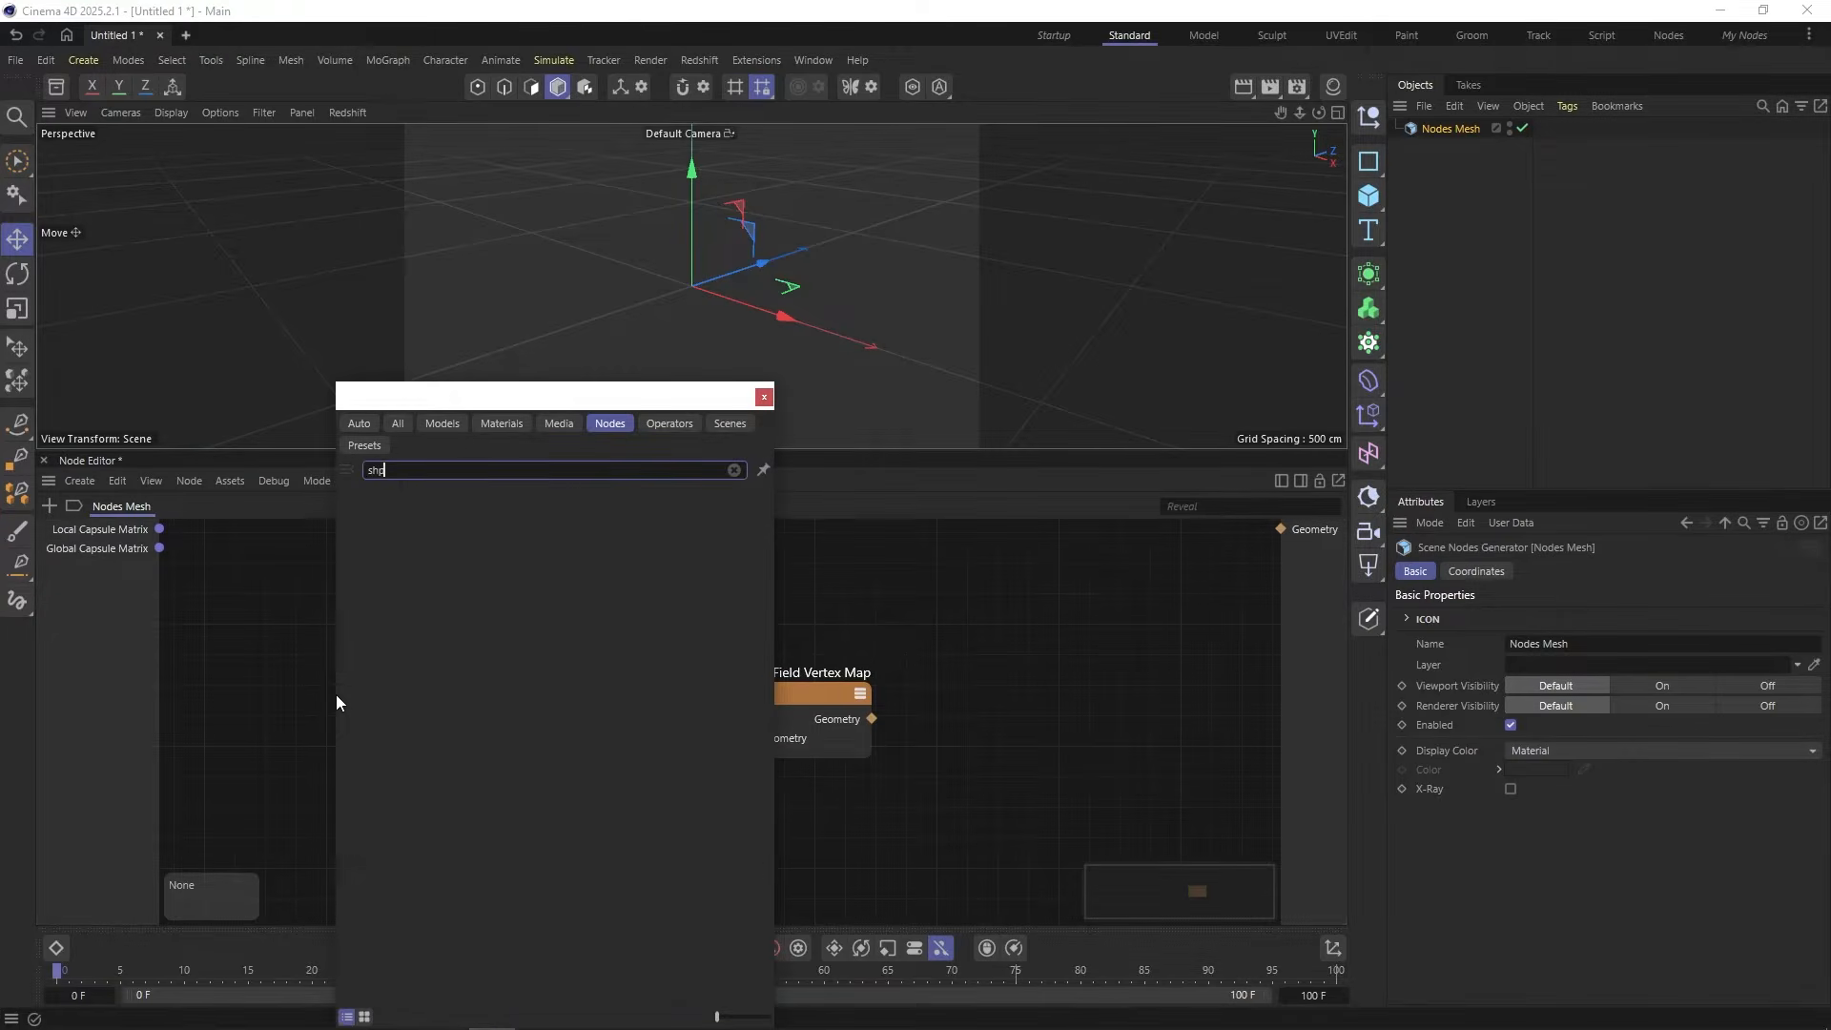
pyautogui.press('BackSpace')
pyautogui.press('BackSpace')
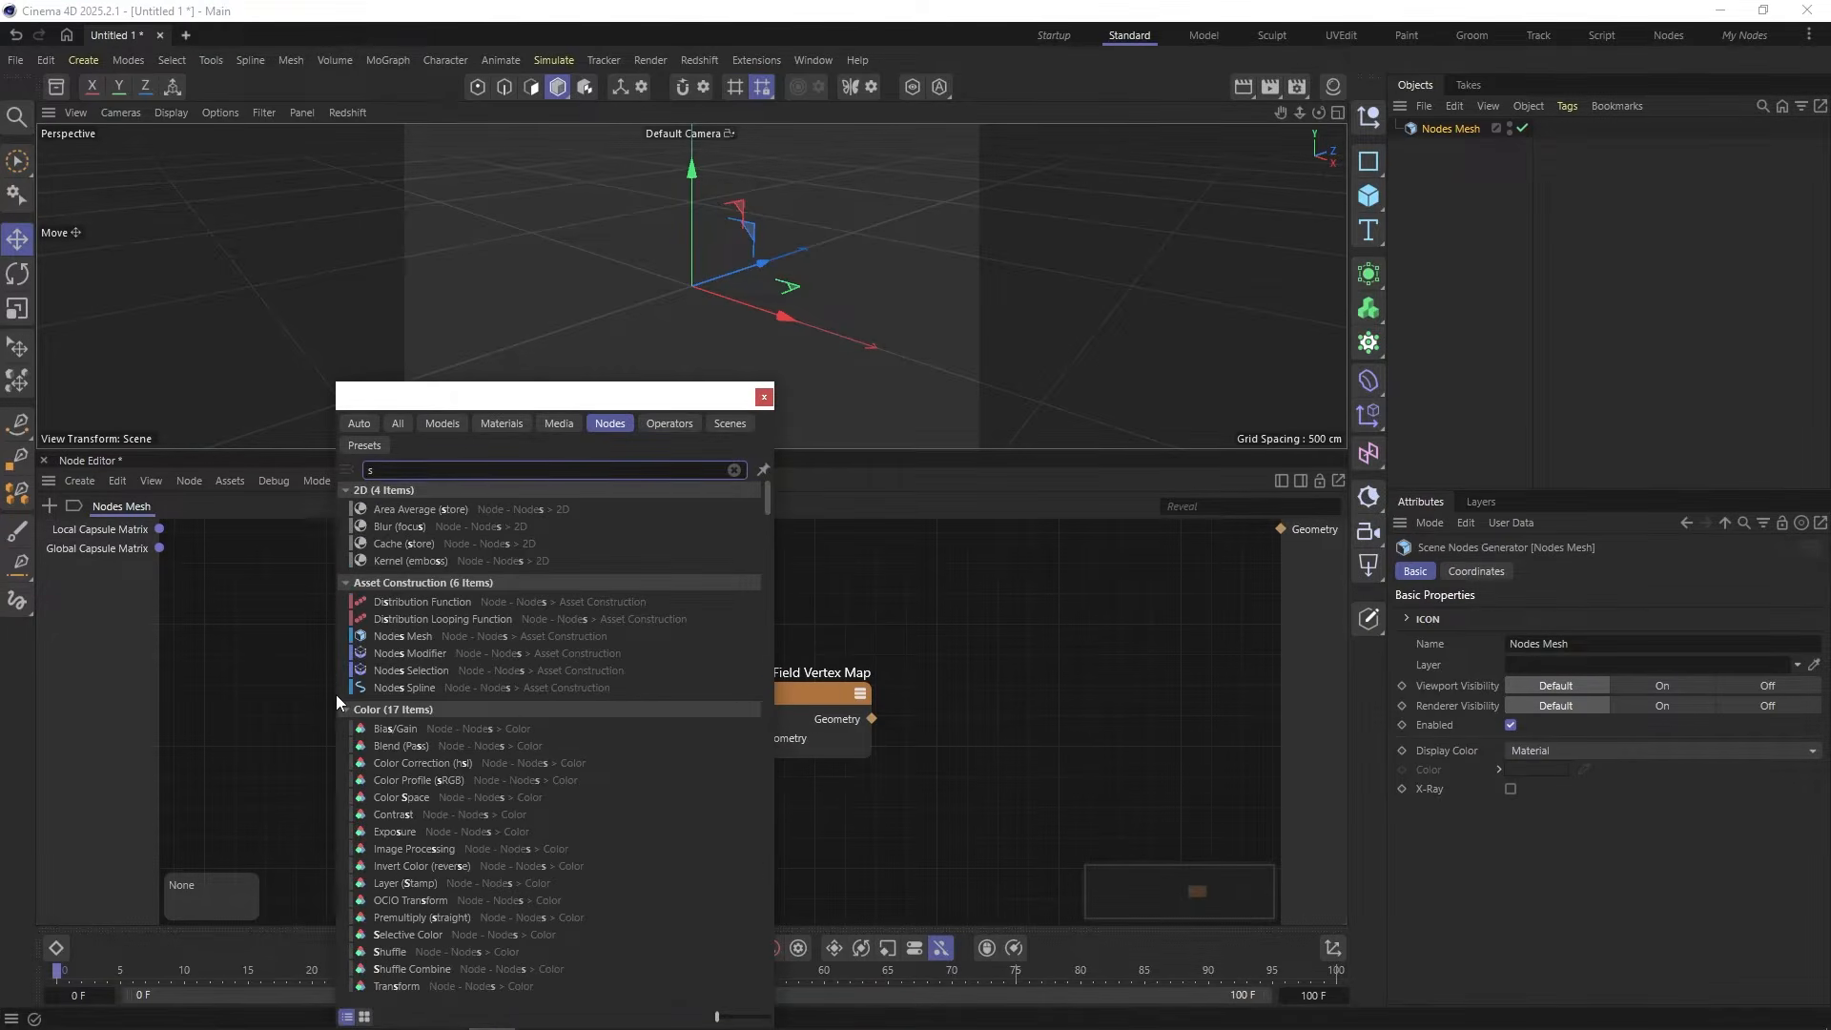
pyautogui.write('pher')
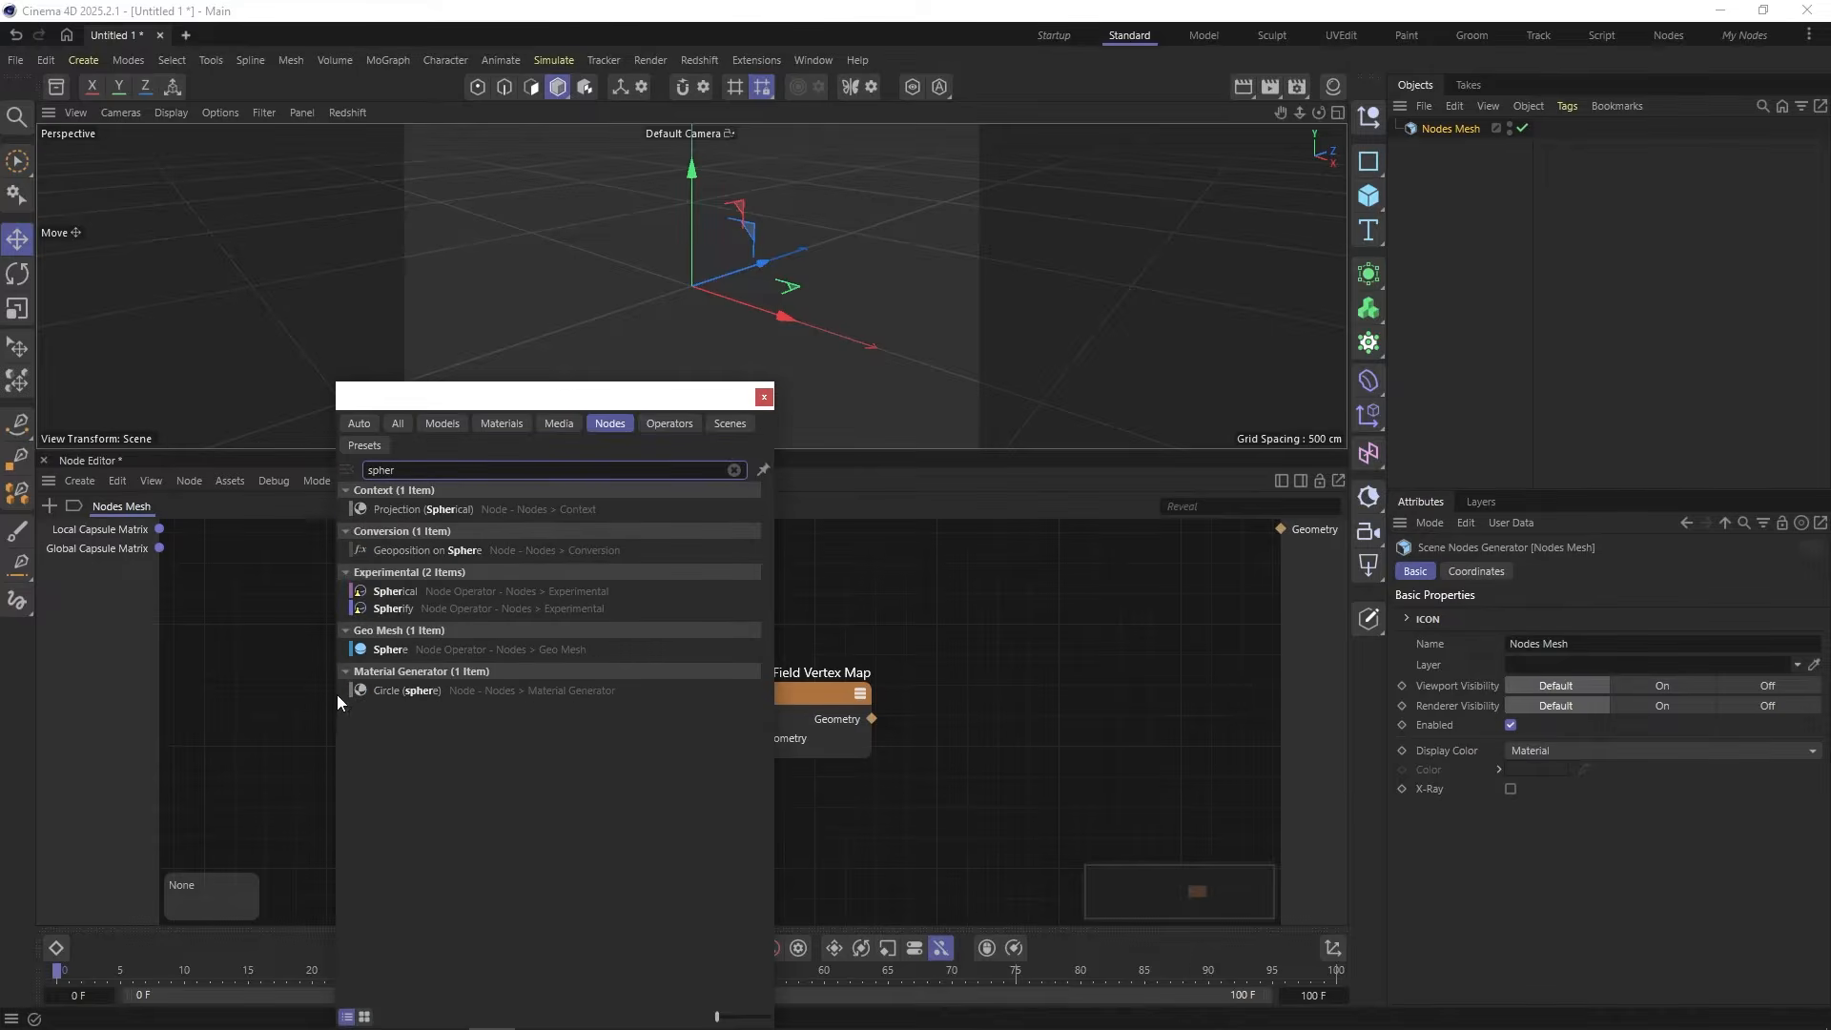
pyautogui.doubleClick(389, 651)
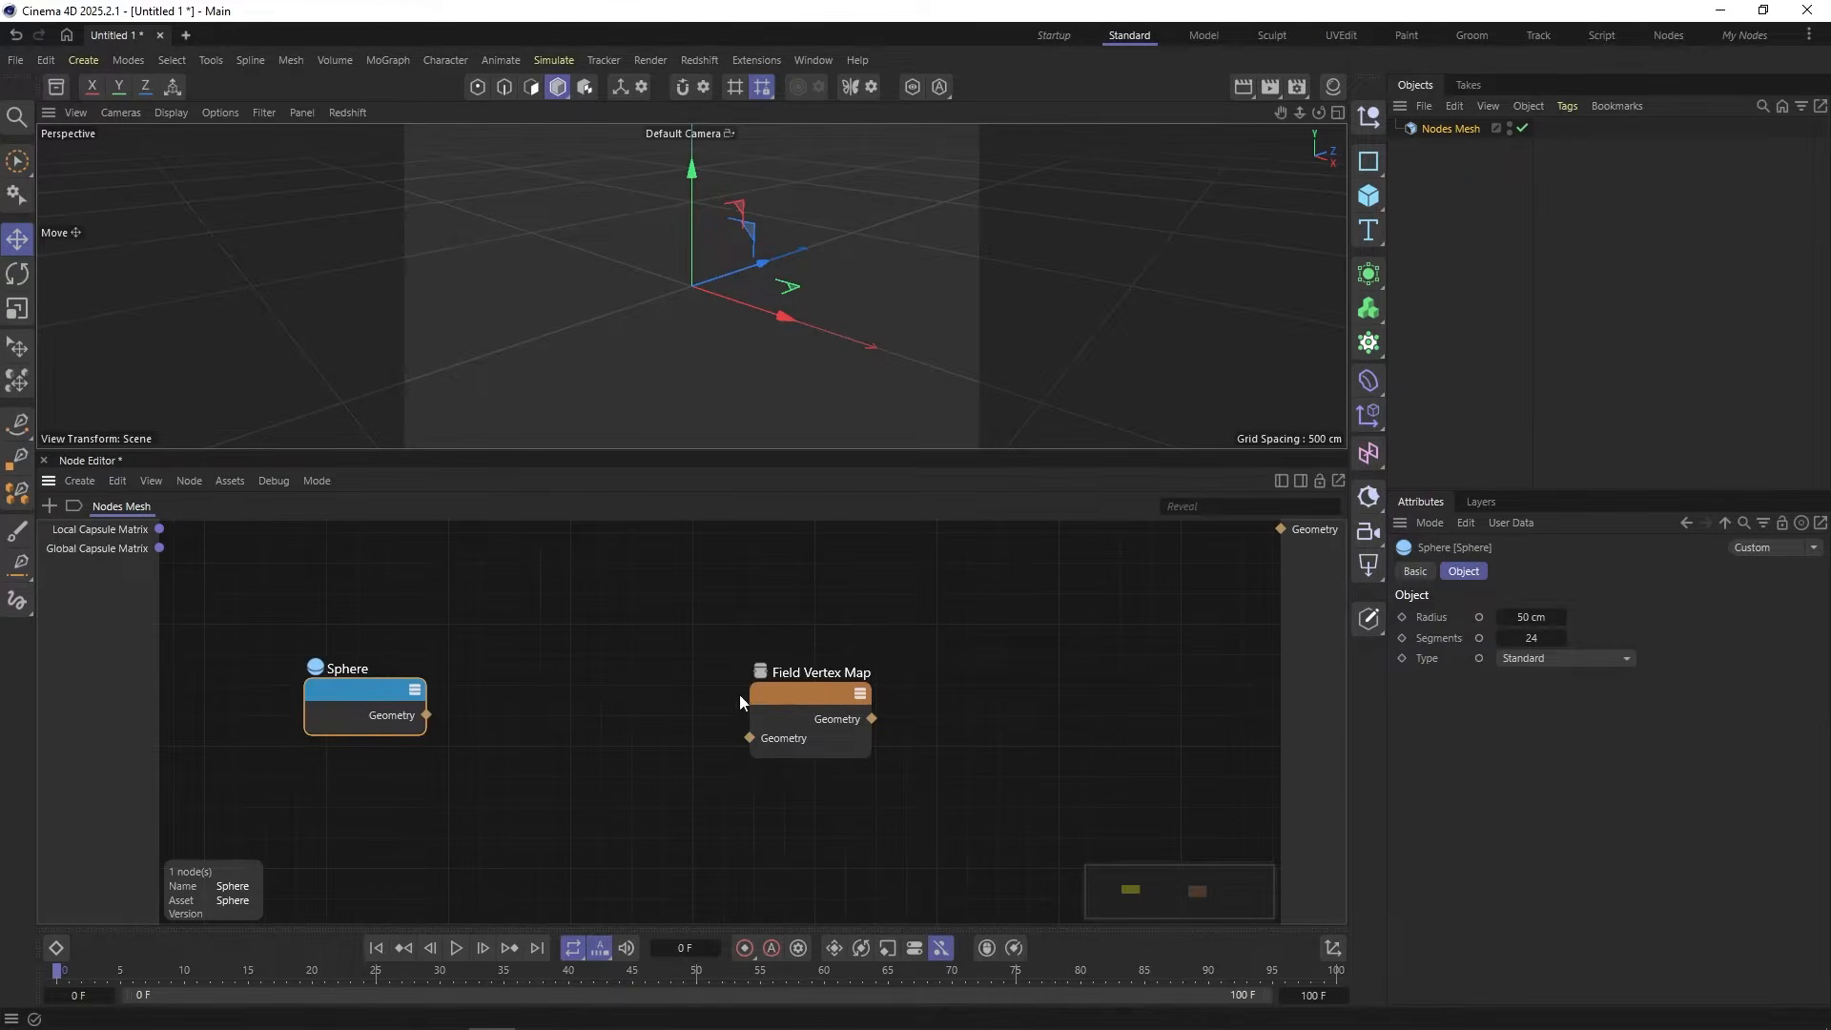
# Step: Arrange the nodes and connect the Sphere through the Field Vertex Map to the graph's Geometry output
pyautogui.moveTo(789, 689); pyautogui.dragTo(650, 692)
pyautogui.moveTo(379, 692); pyautogui.dragTo(416, 701)
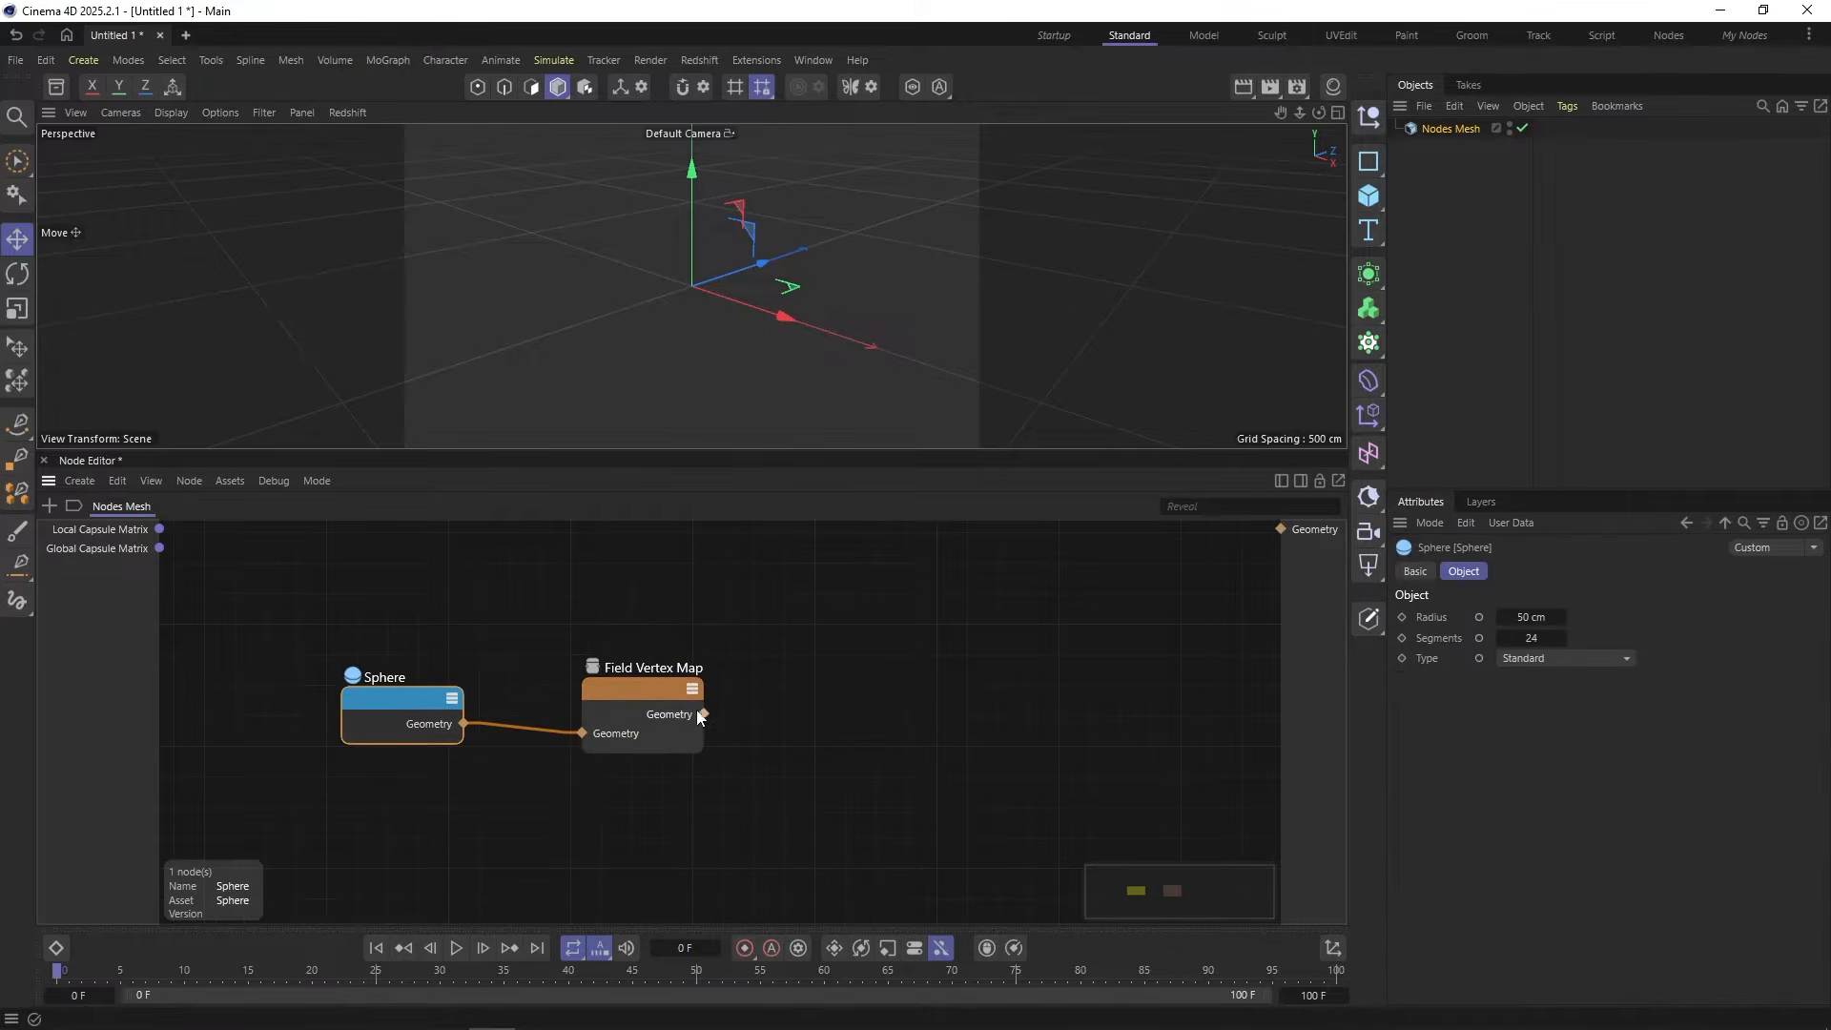
pyautogui.moveTo(705, 715); pyautogui.dragTo(1279, 531)
pyautogui.moveTo(434, 706); pyautogui.dragTo(474, 710)
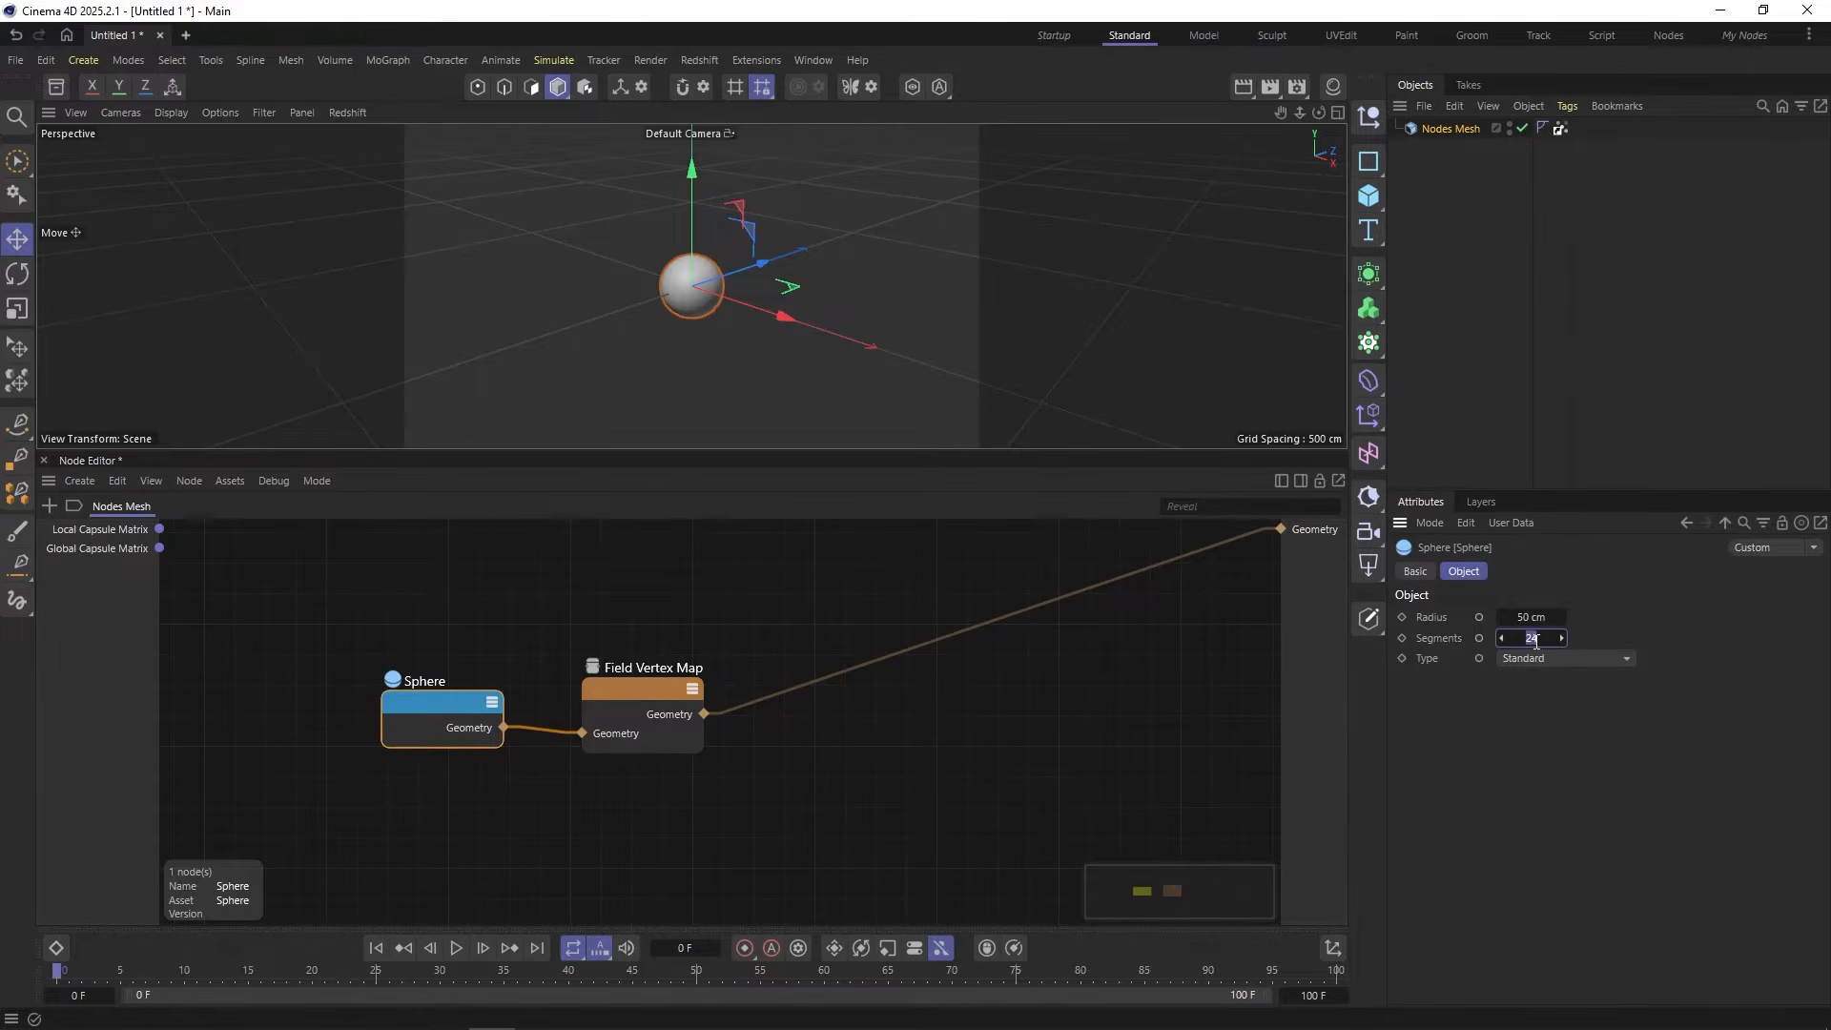
# Step: Set the Sphere node to 40 segments and its type to Icosahedron
pyautogui.click(1595, 658)
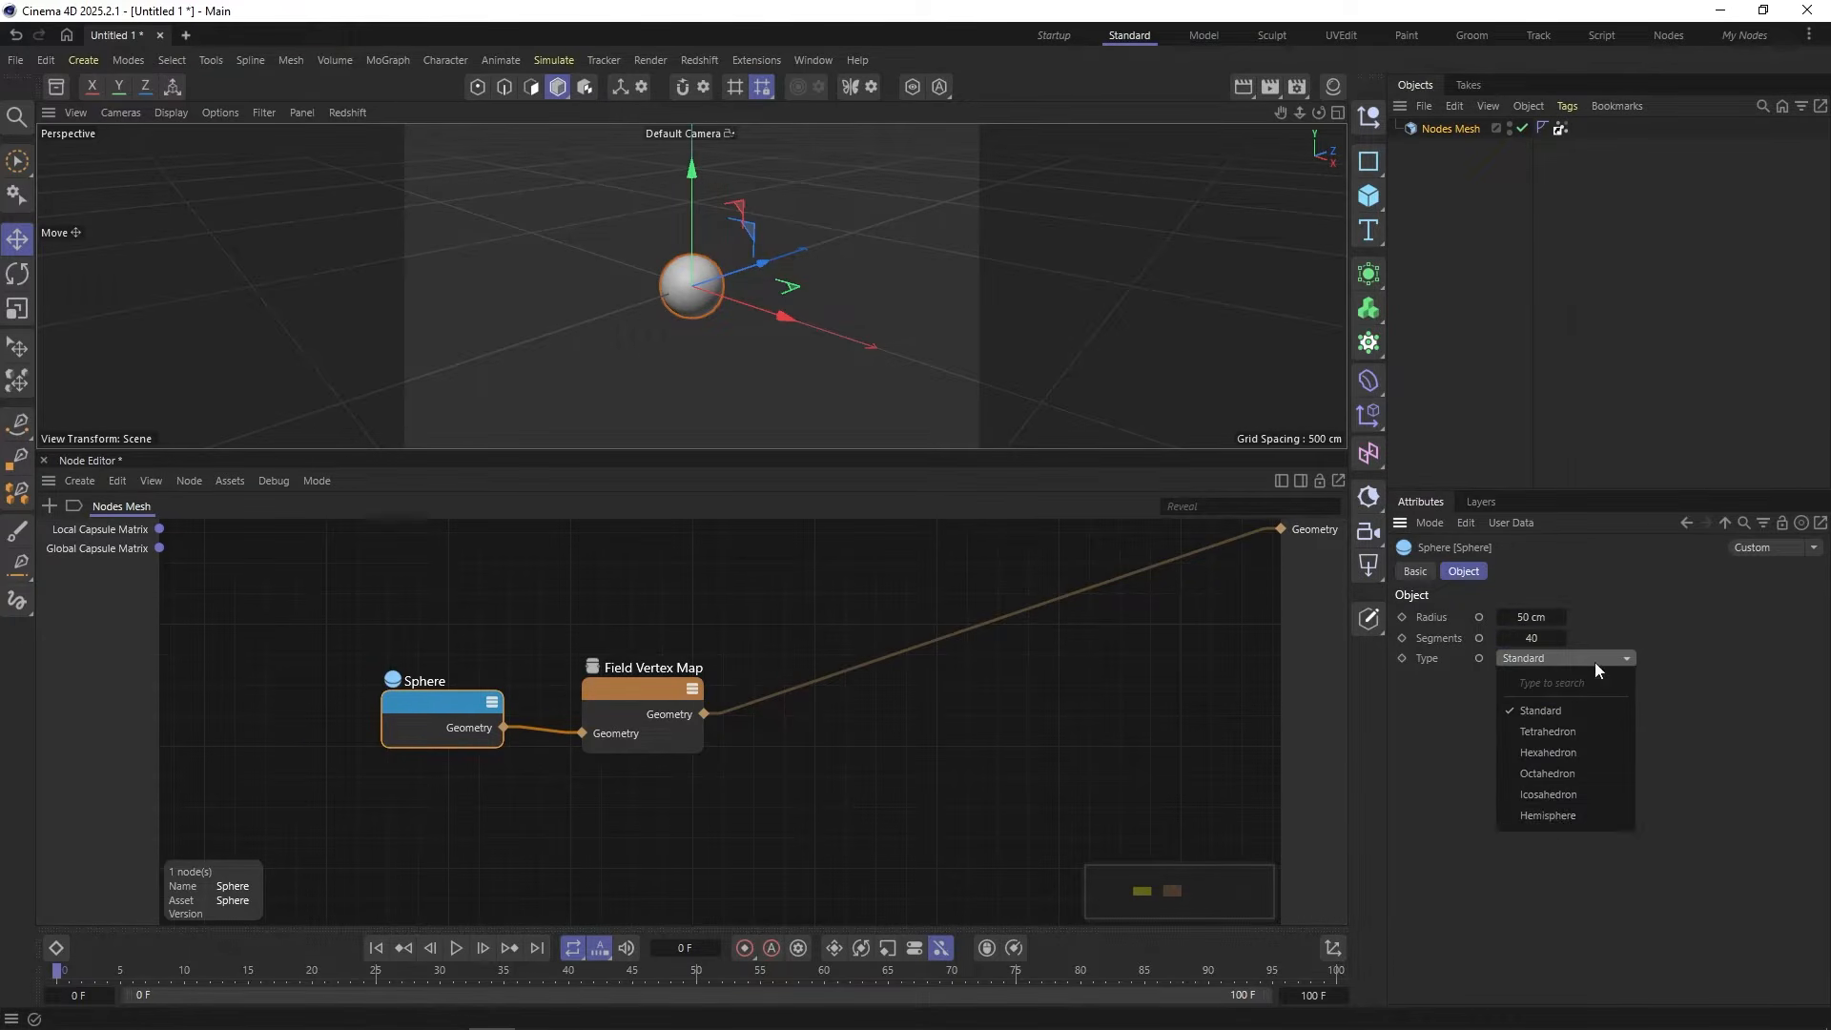
pyautogui.click(1547, 796)
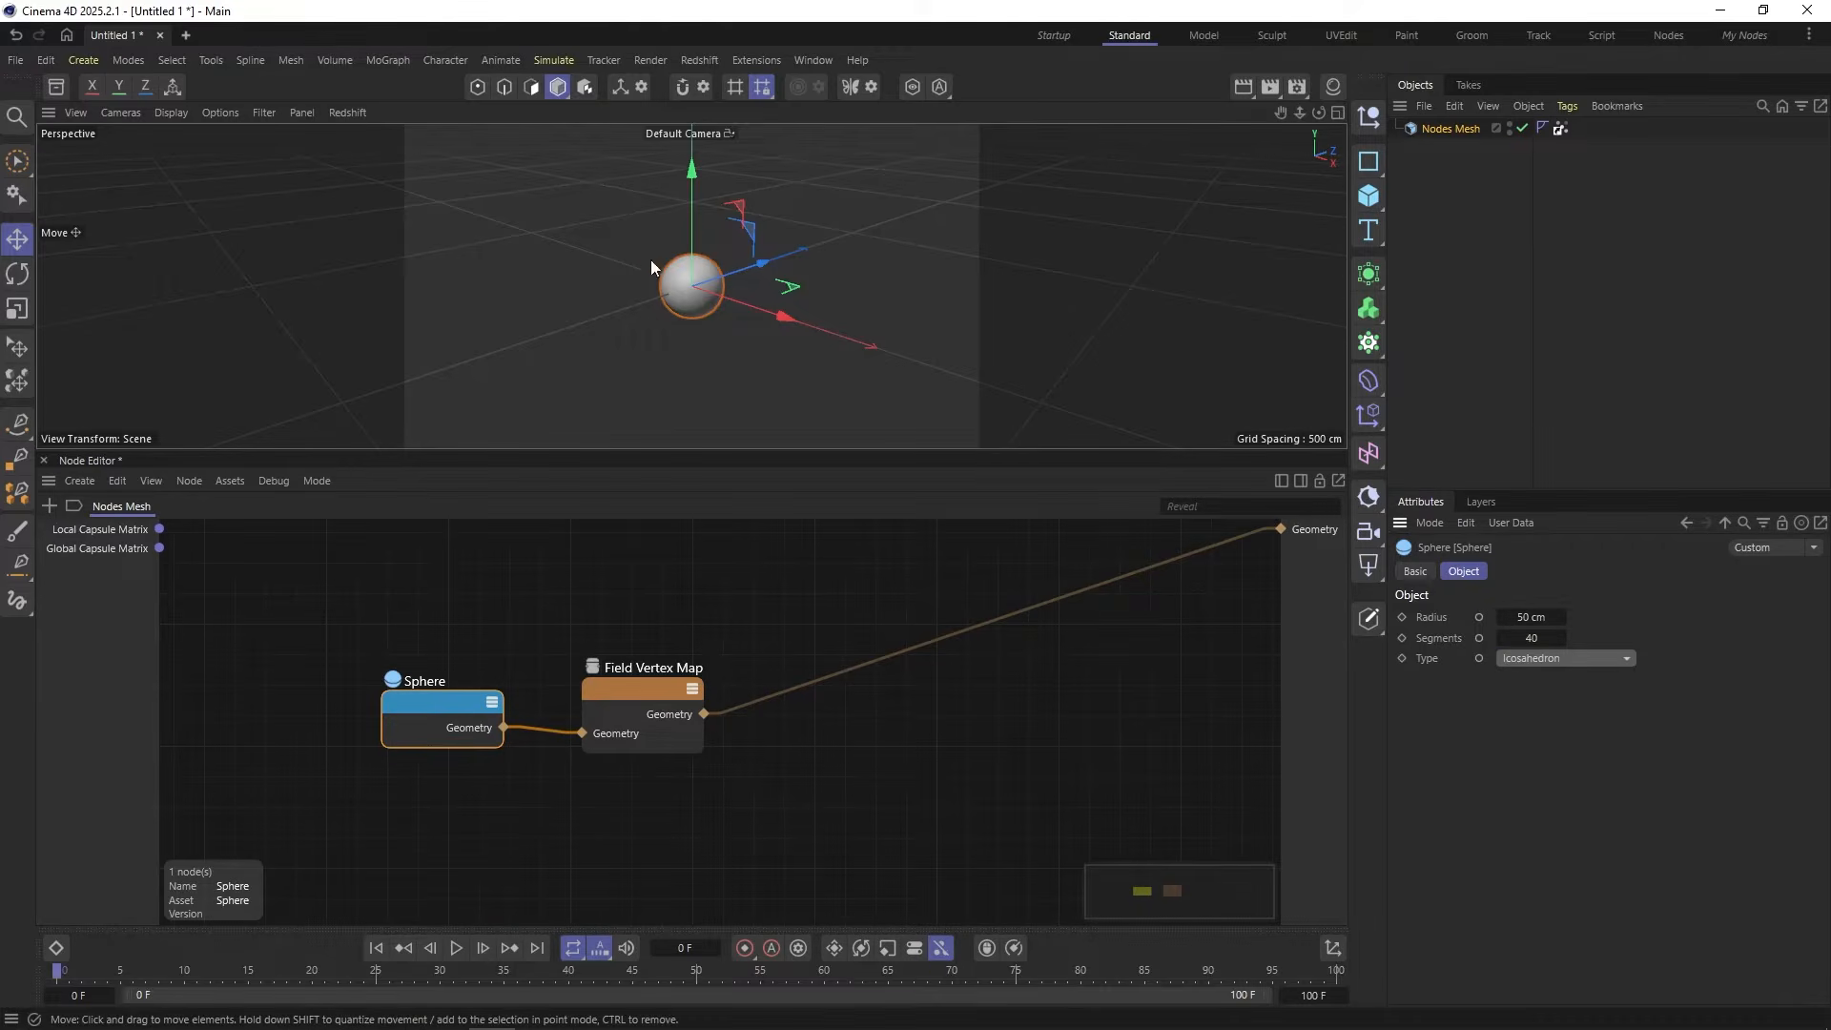
pyautogui.scroll(5, 704, 280)
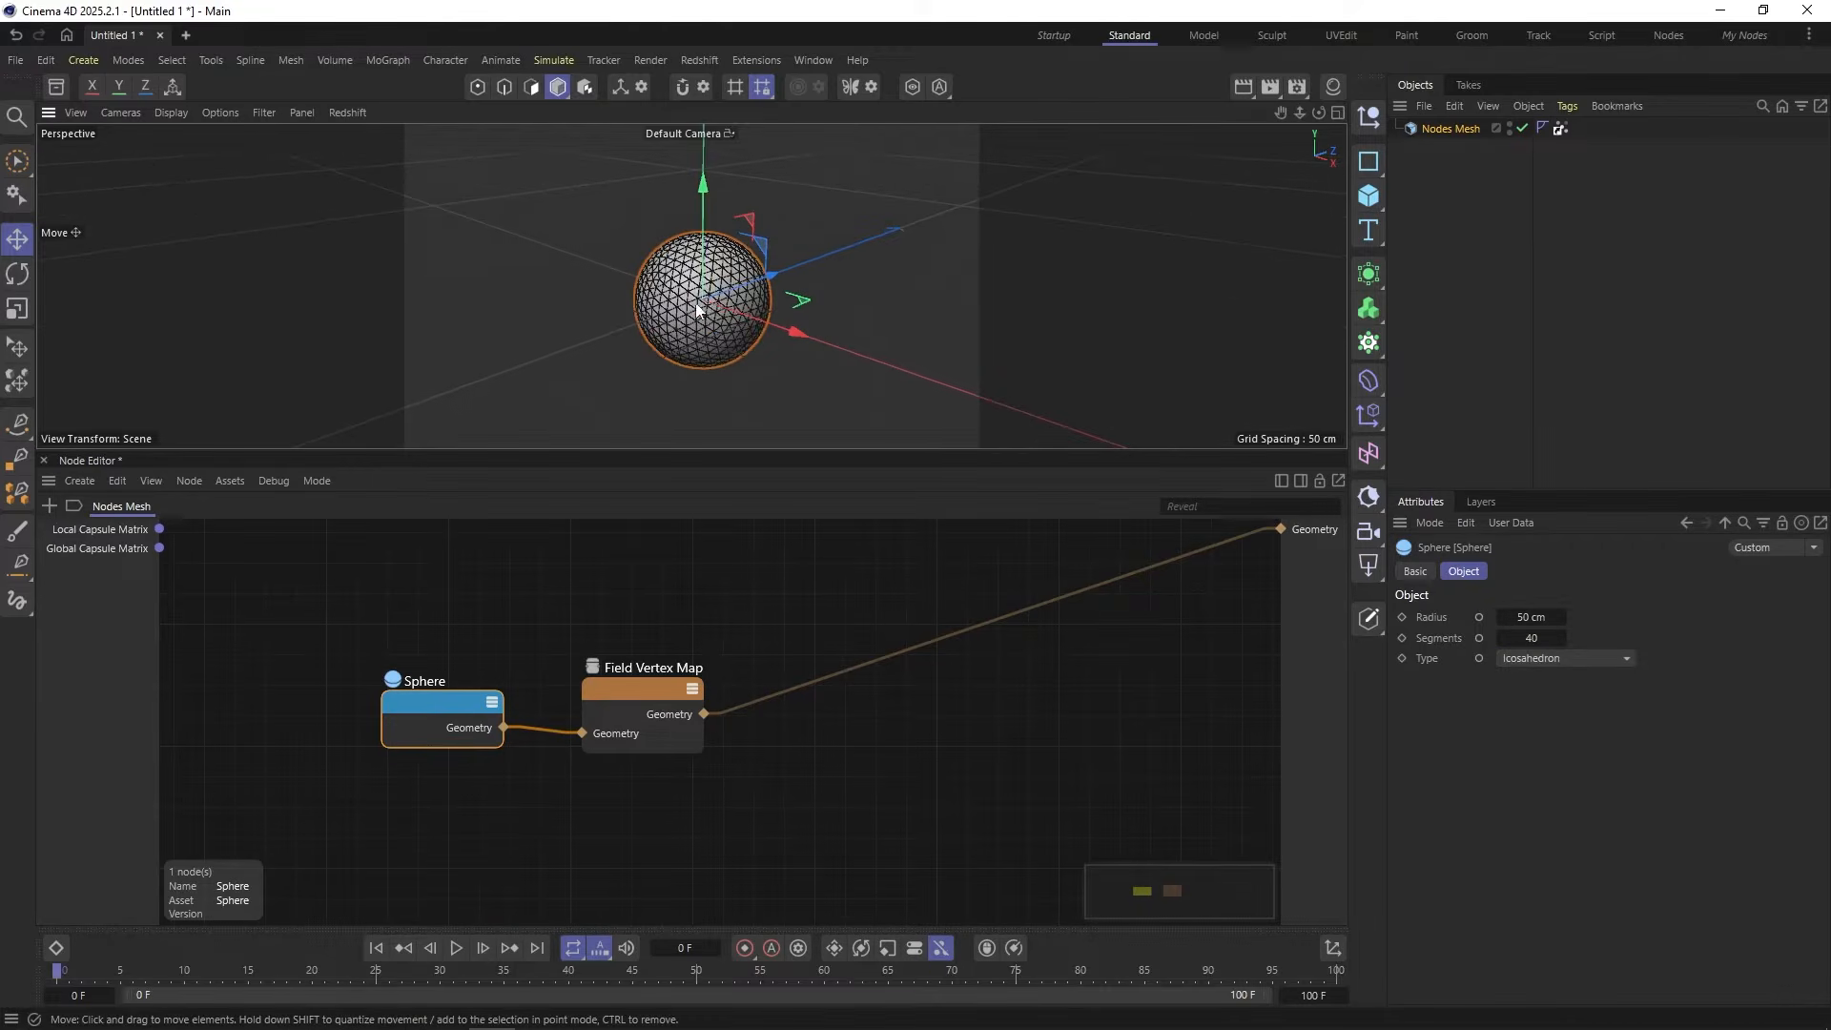
pyautogui.scroll(3, 677, 253)
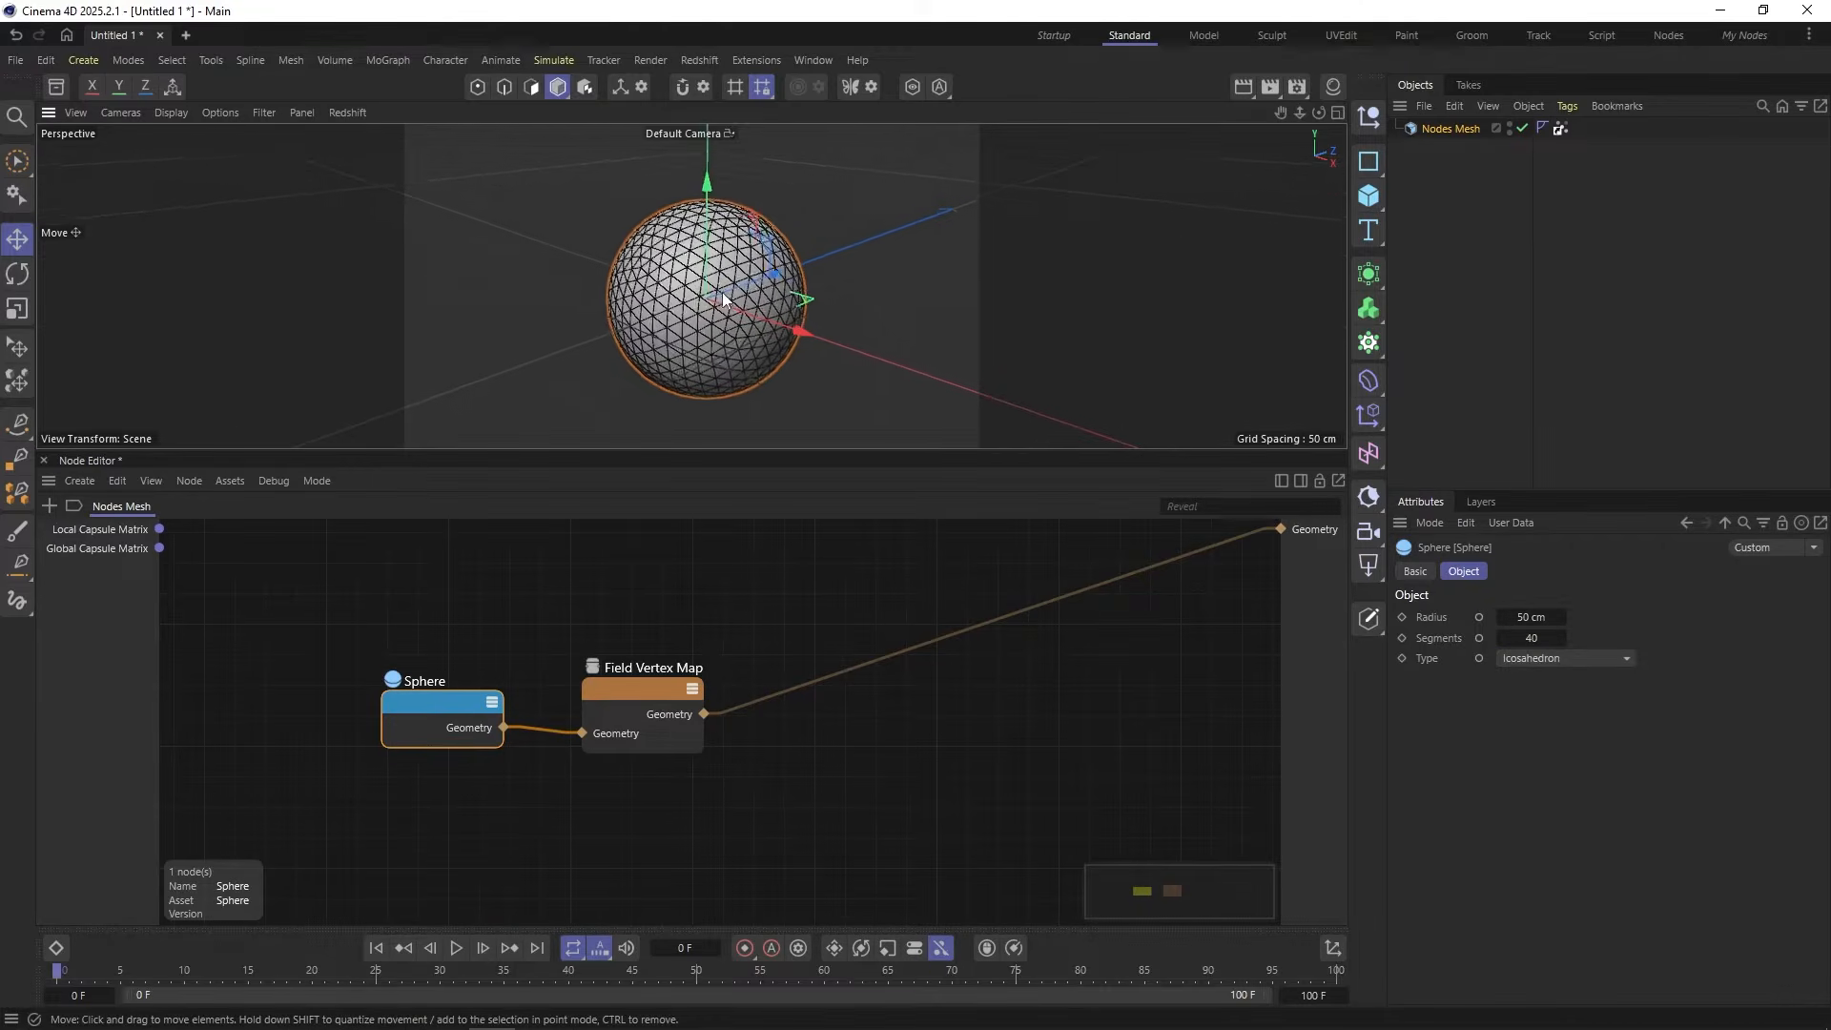
# Step: Review the Field Vertex Map node's inputs and display its vertex map tag on the sphere
pyautogui.click(660, 687)
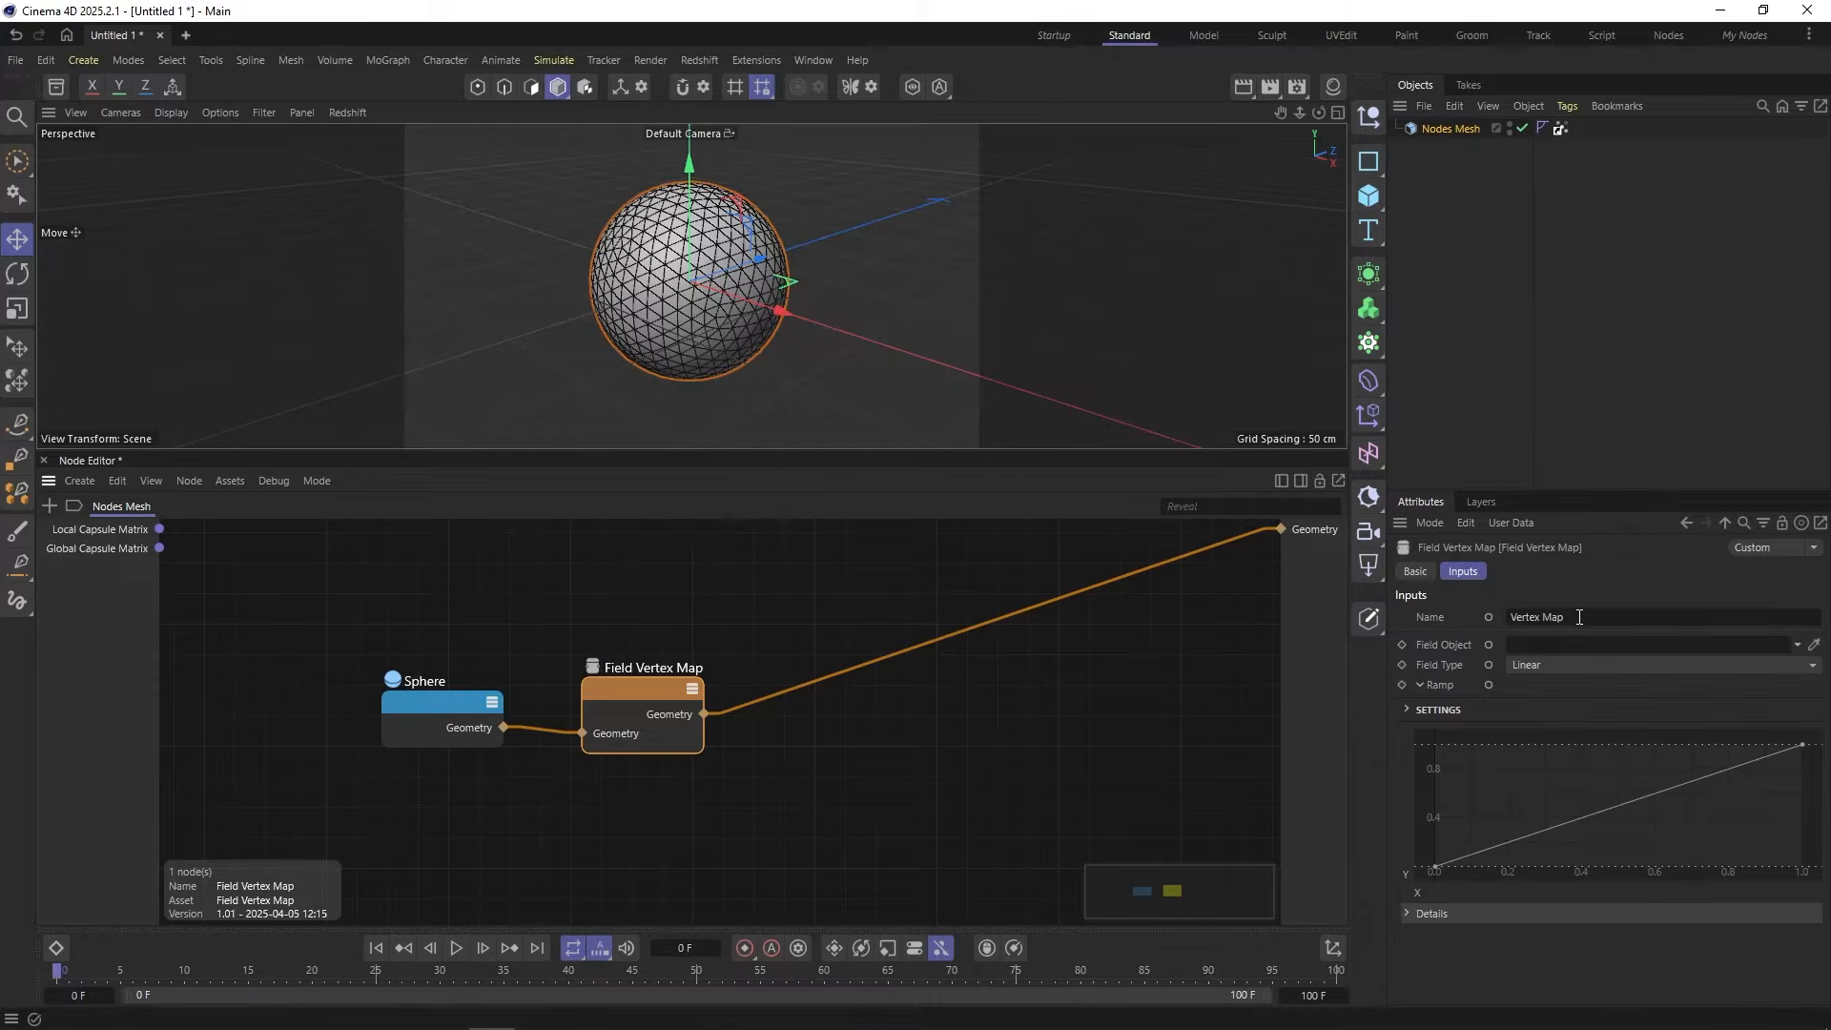
pyautogui.click(1561, 128)
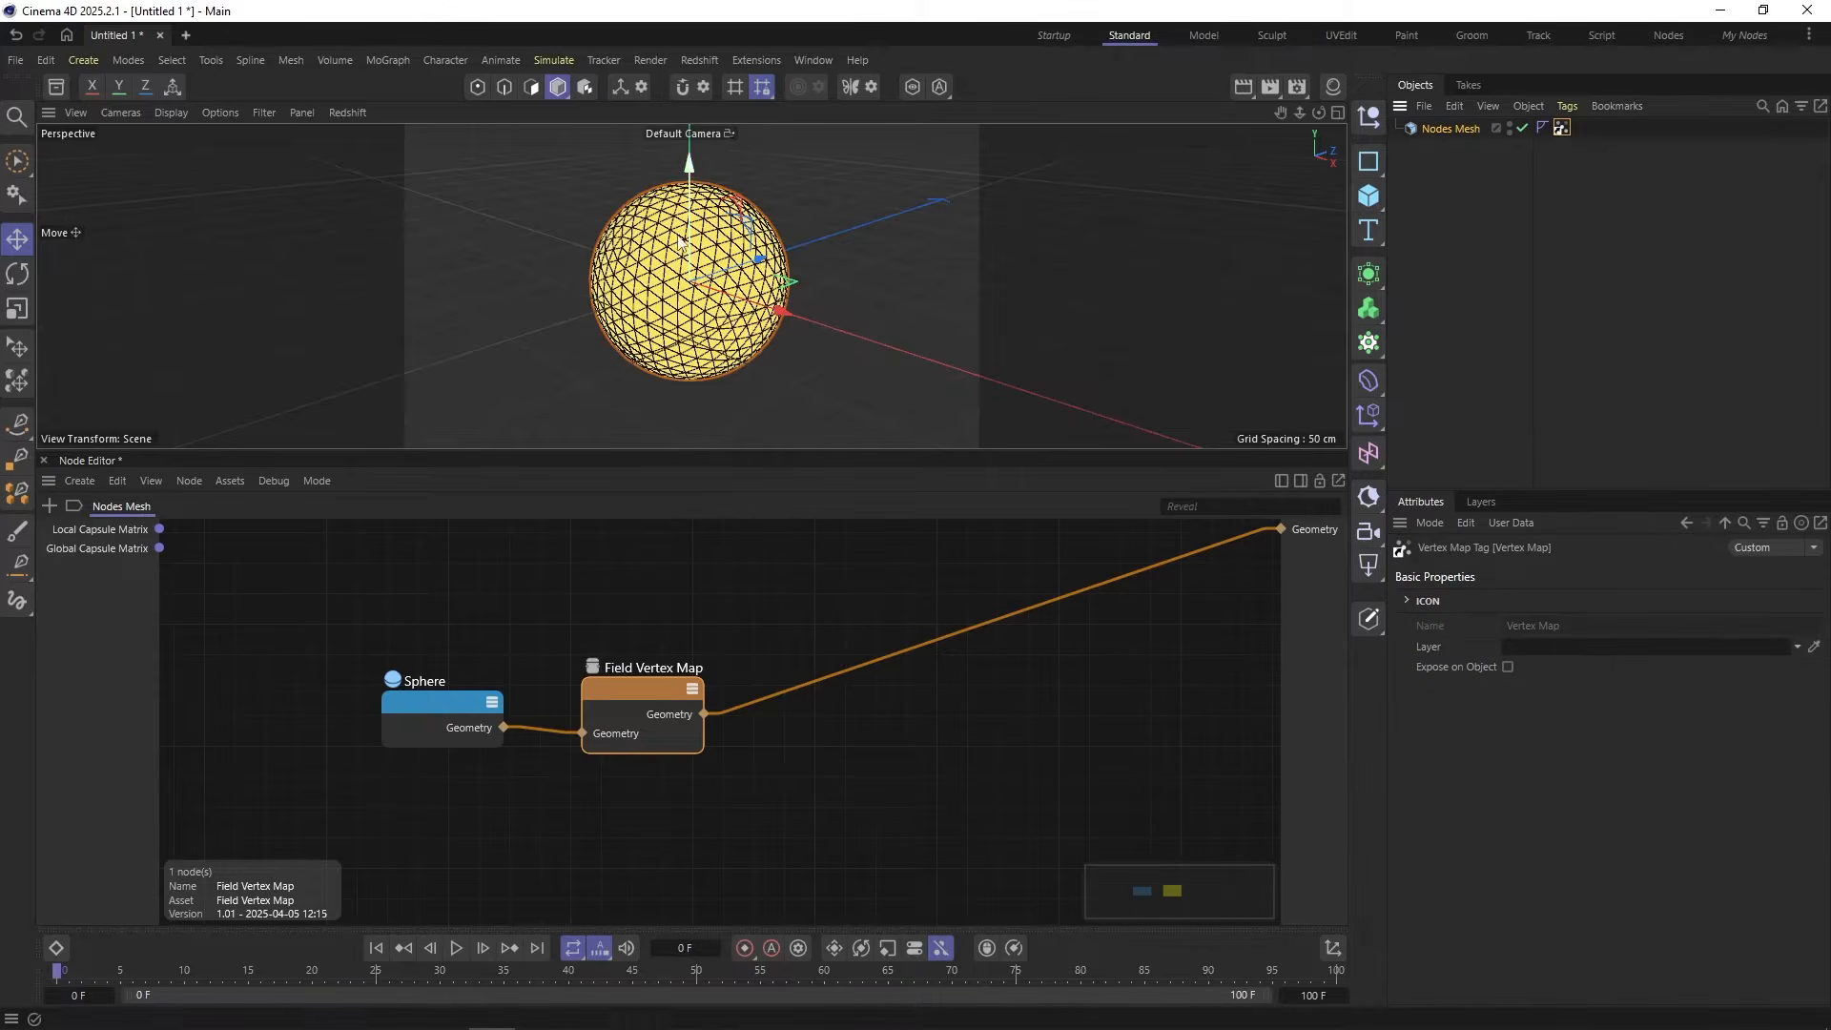
pyautogui.click(703, 672)
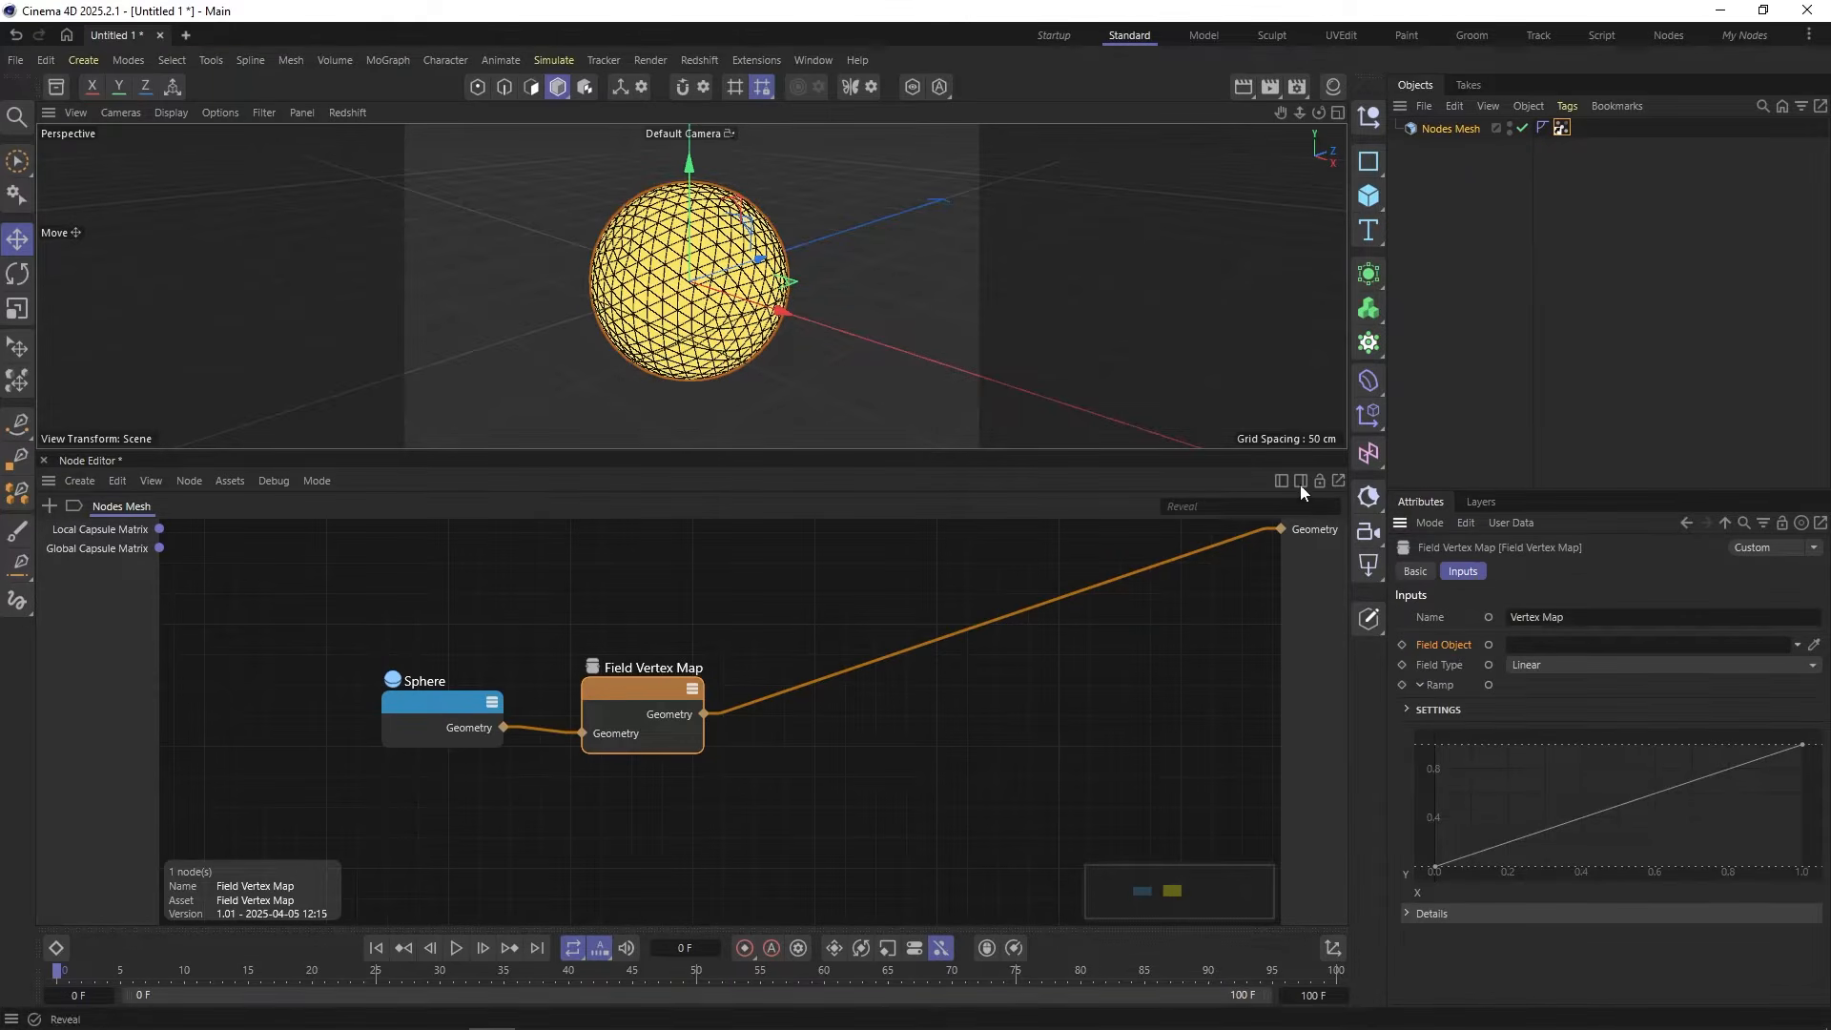
# Step: Create a Linear Field and assign it as the Field Vertex Map's Field Object, keeping the Field Type on Linear
pyautogui.click(1371, 456)
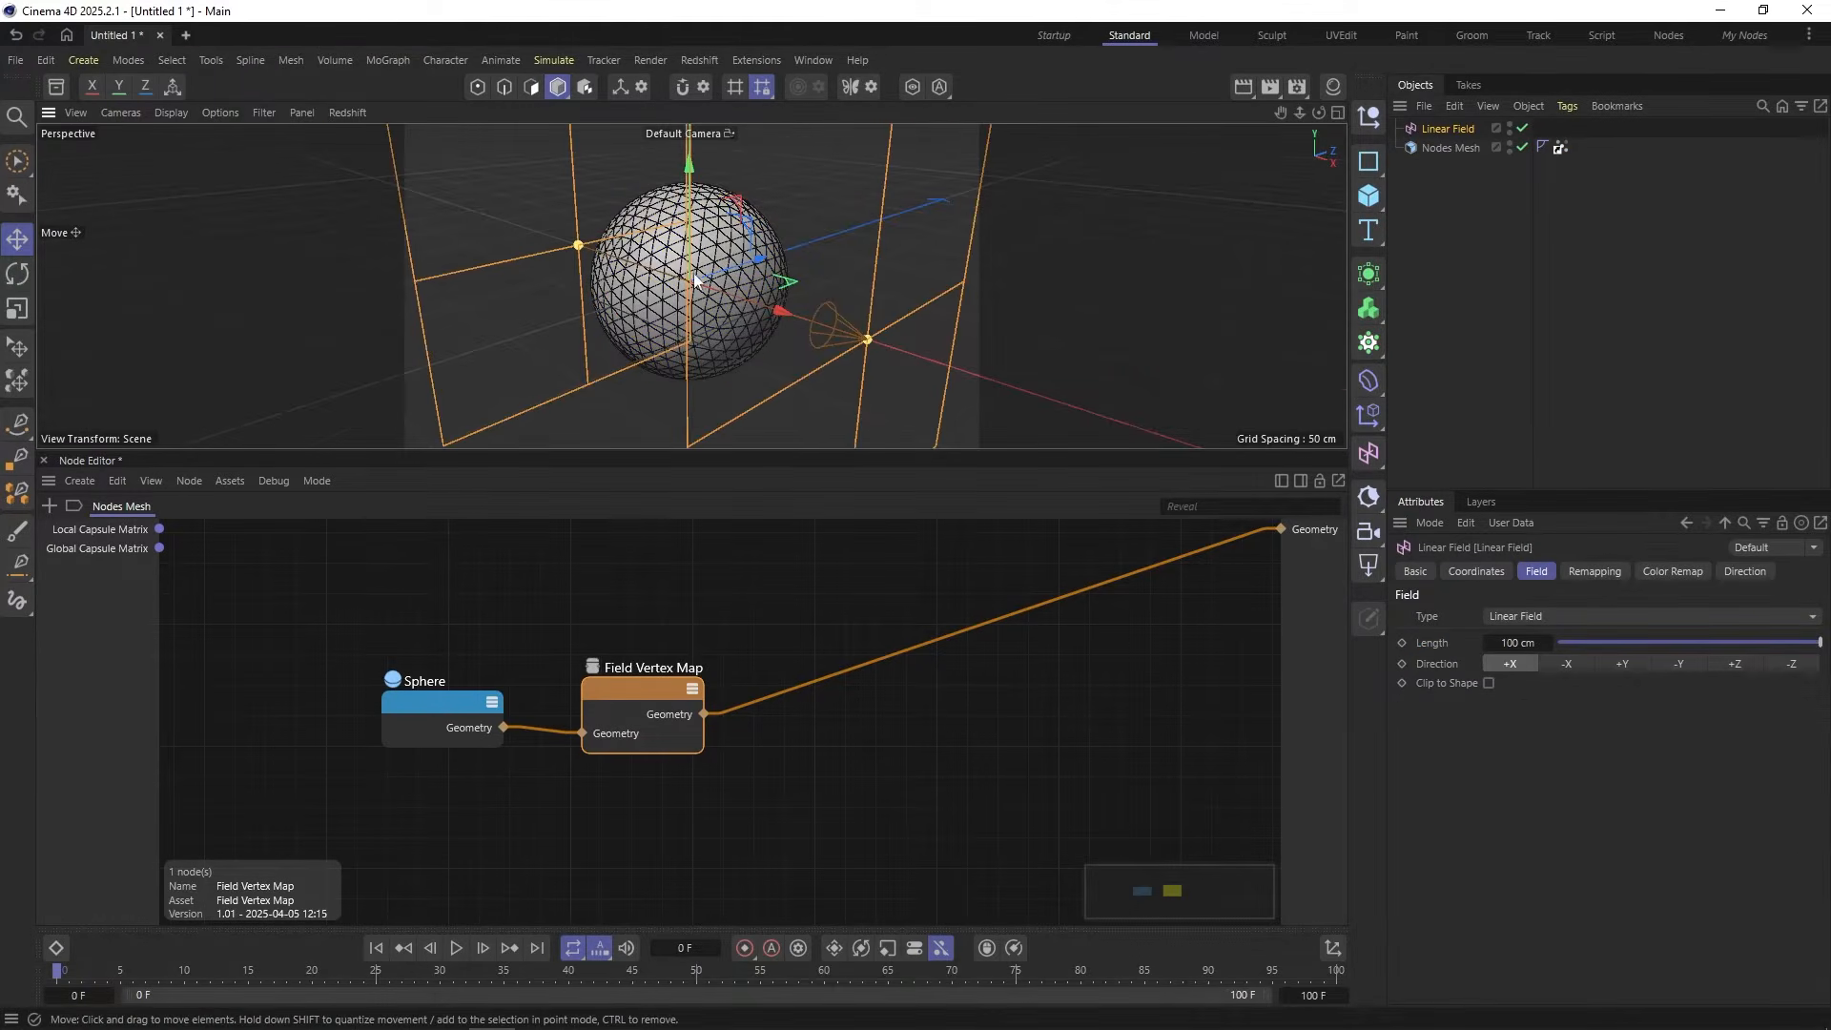
pyautogui.keyDown('alt'); pyautogui.moveTo(694, 280); pyautogui.dragTo(940, 225); pyautogui.keyUp('alt')
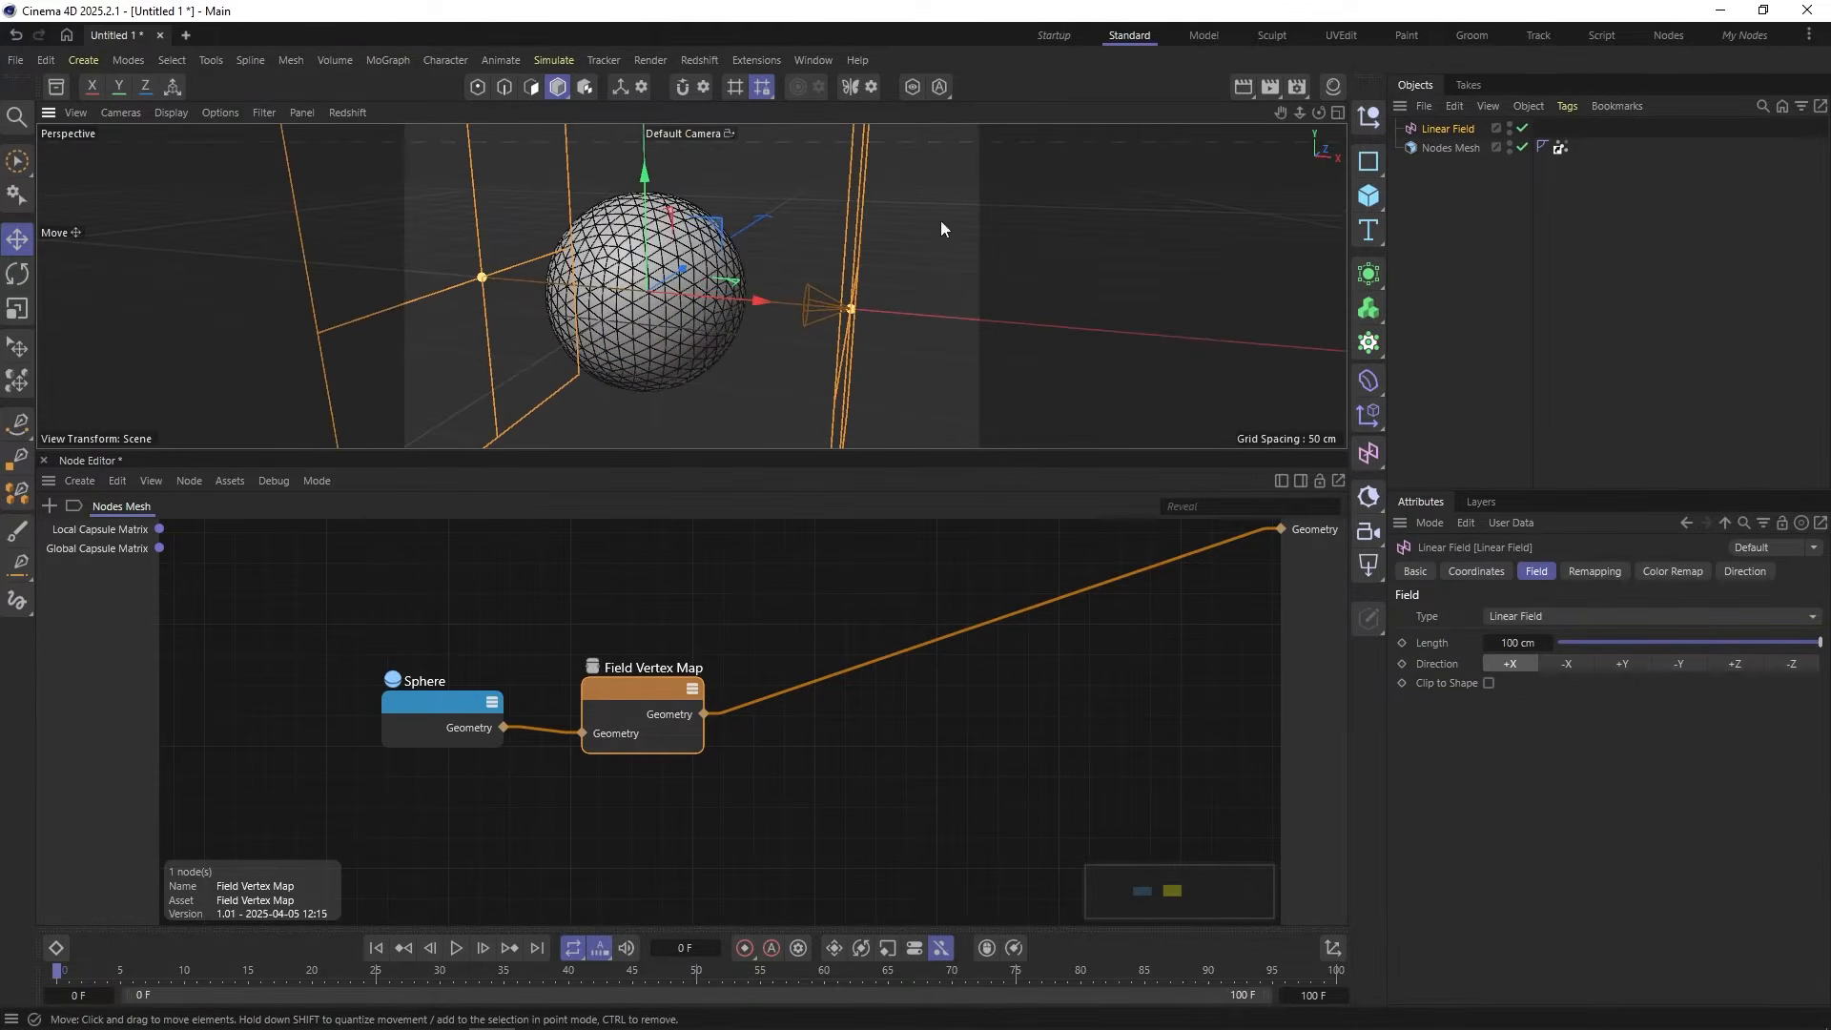
pyautogui.click(648, 687)
pyautogui.moveTo(1444, 127); pyautogui.dragTo(1502, 658)
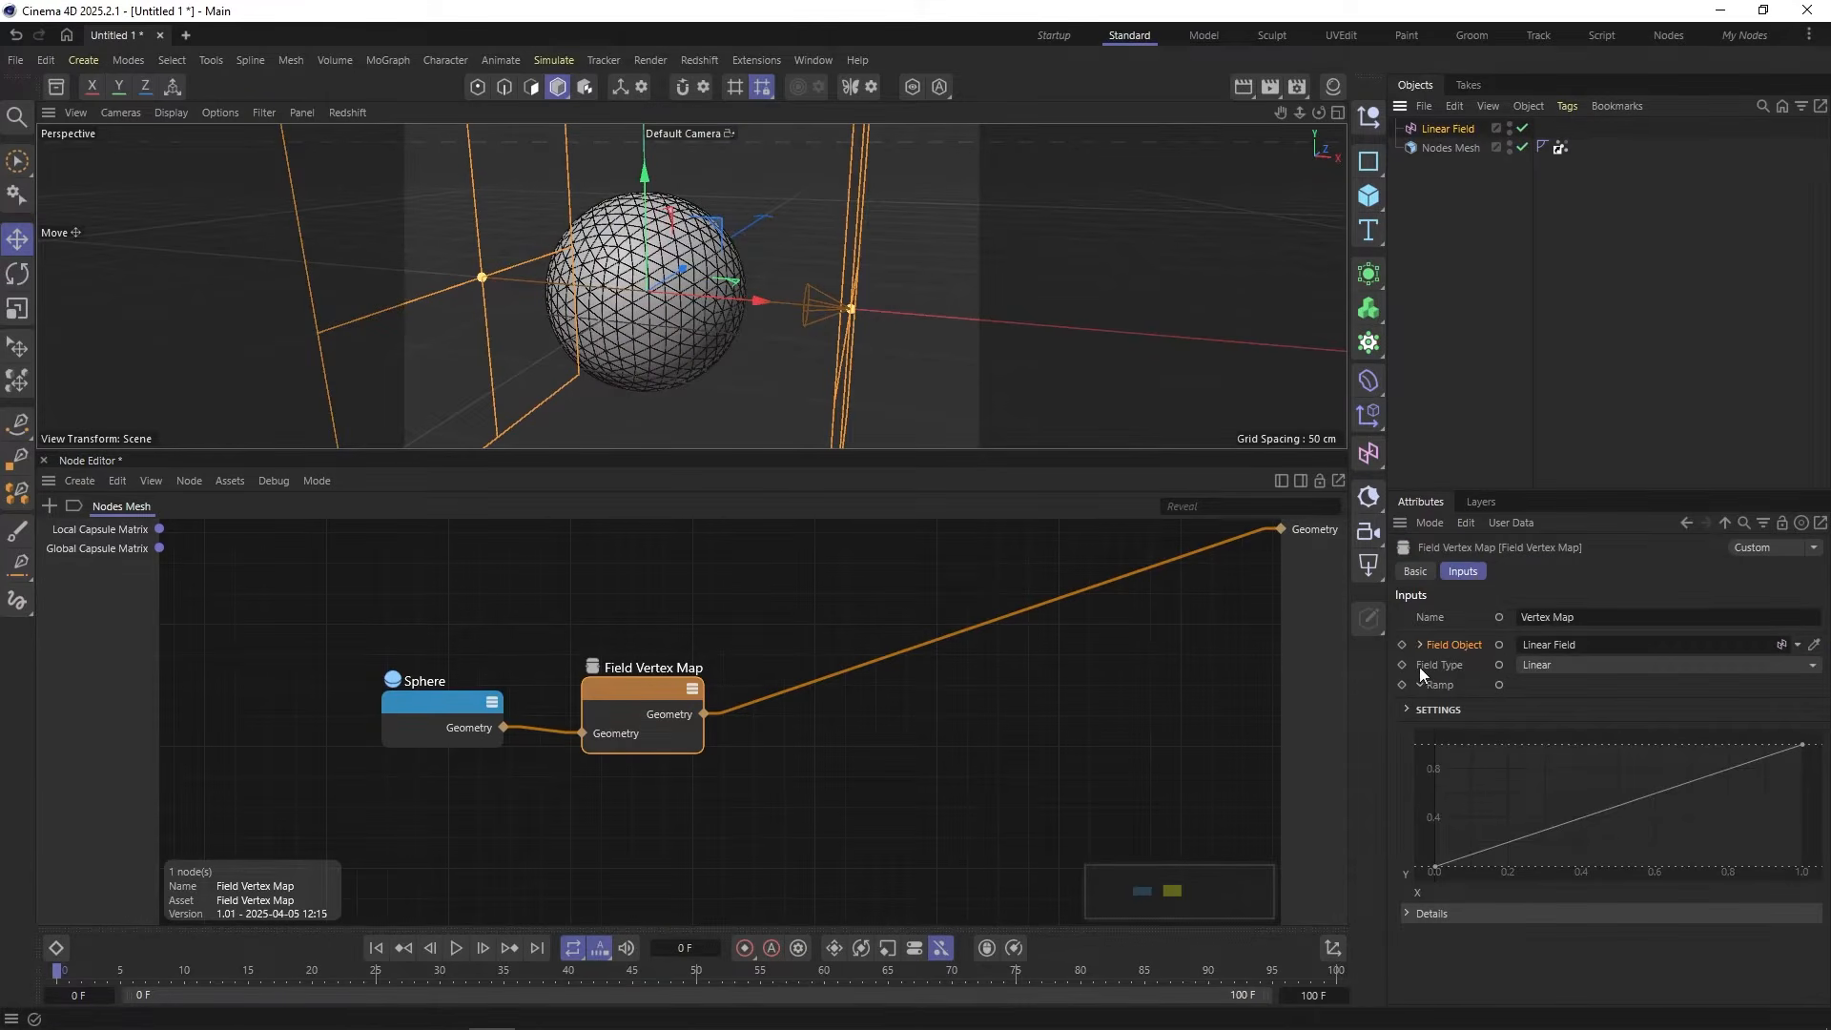
pyautogui.click(1552, 666)
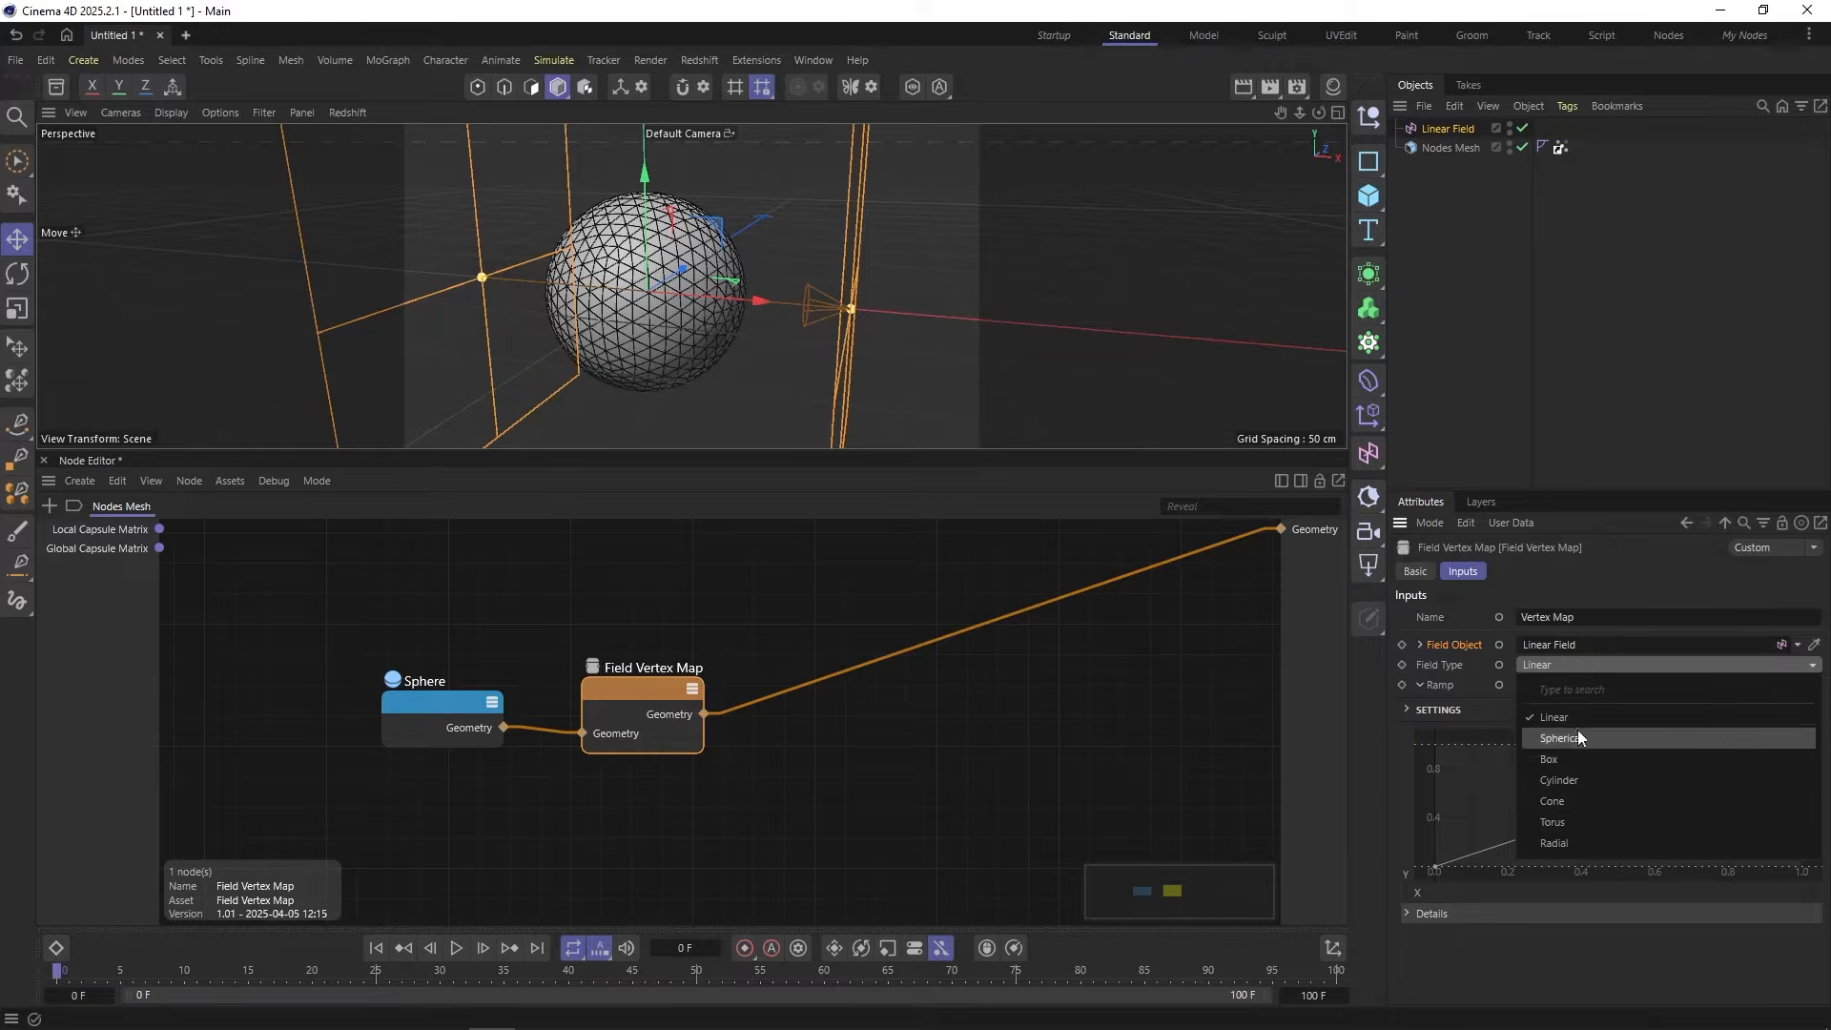
pyautogui.click(1444, 642)
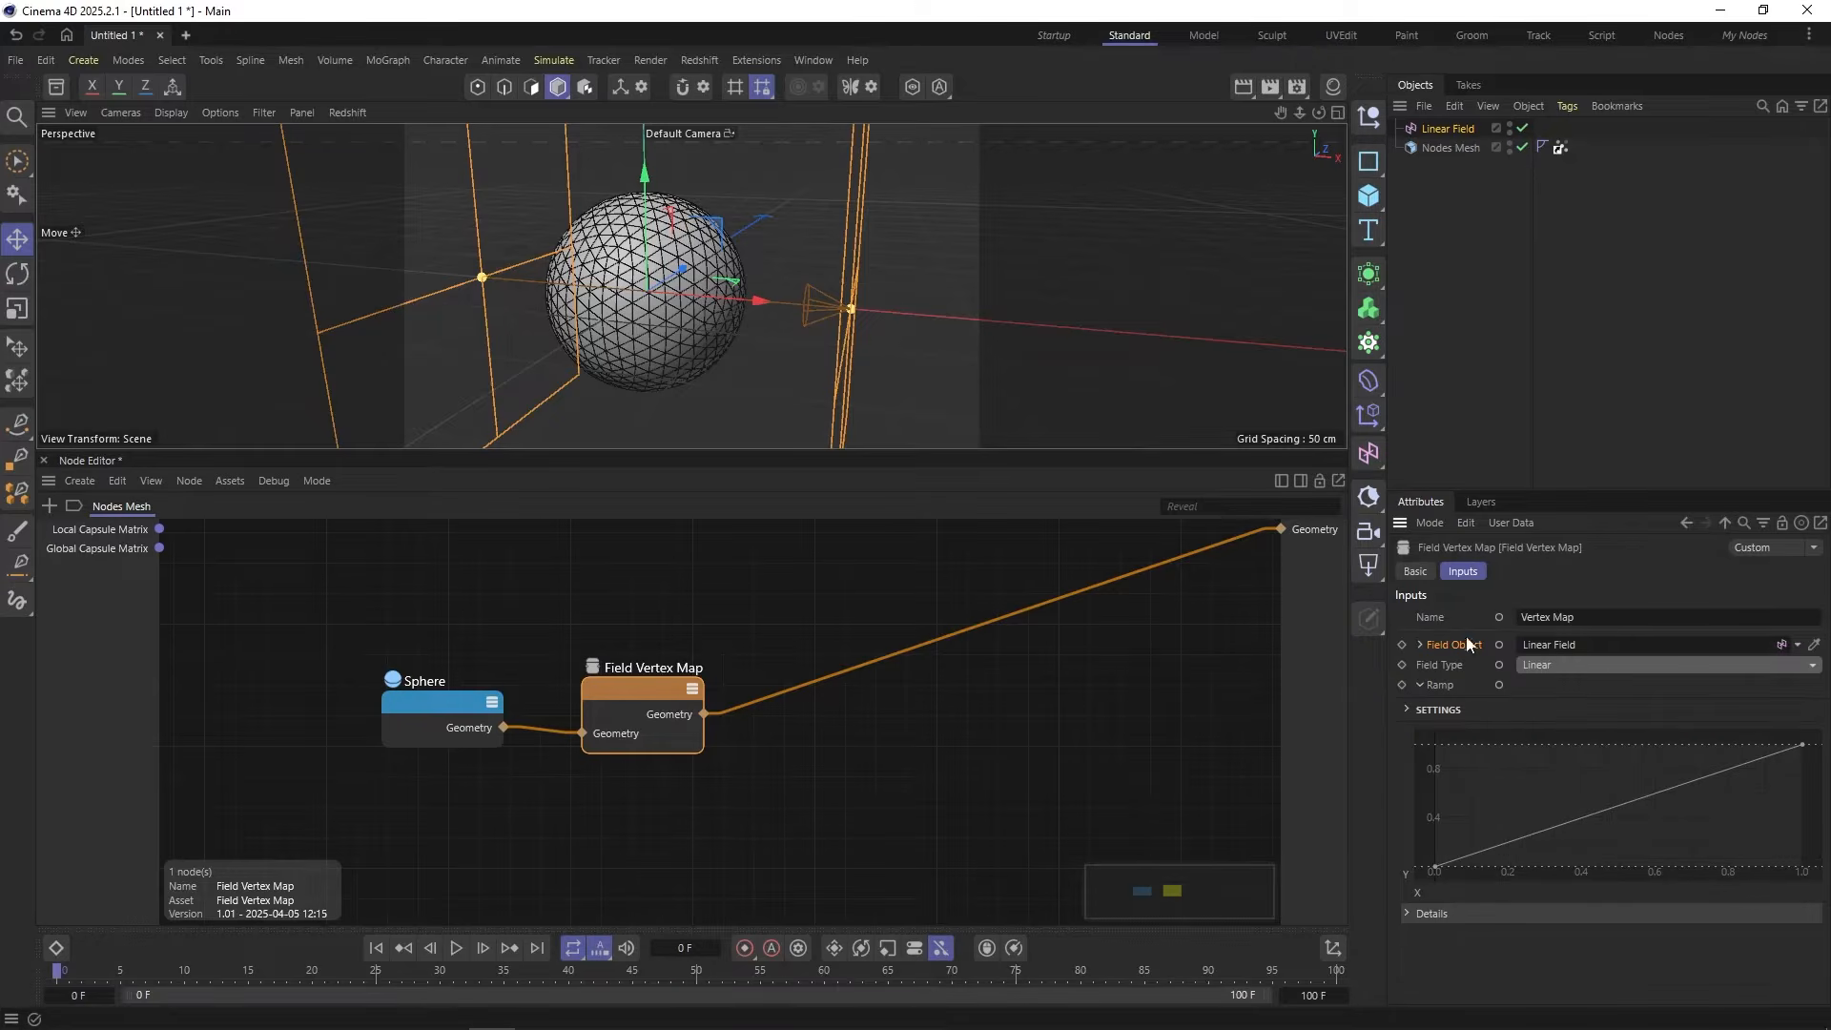
# Step: Display the vertex map tag on the sphere and examine the linear field's gradient across the mesh
pyautogui.click(1562, 147)
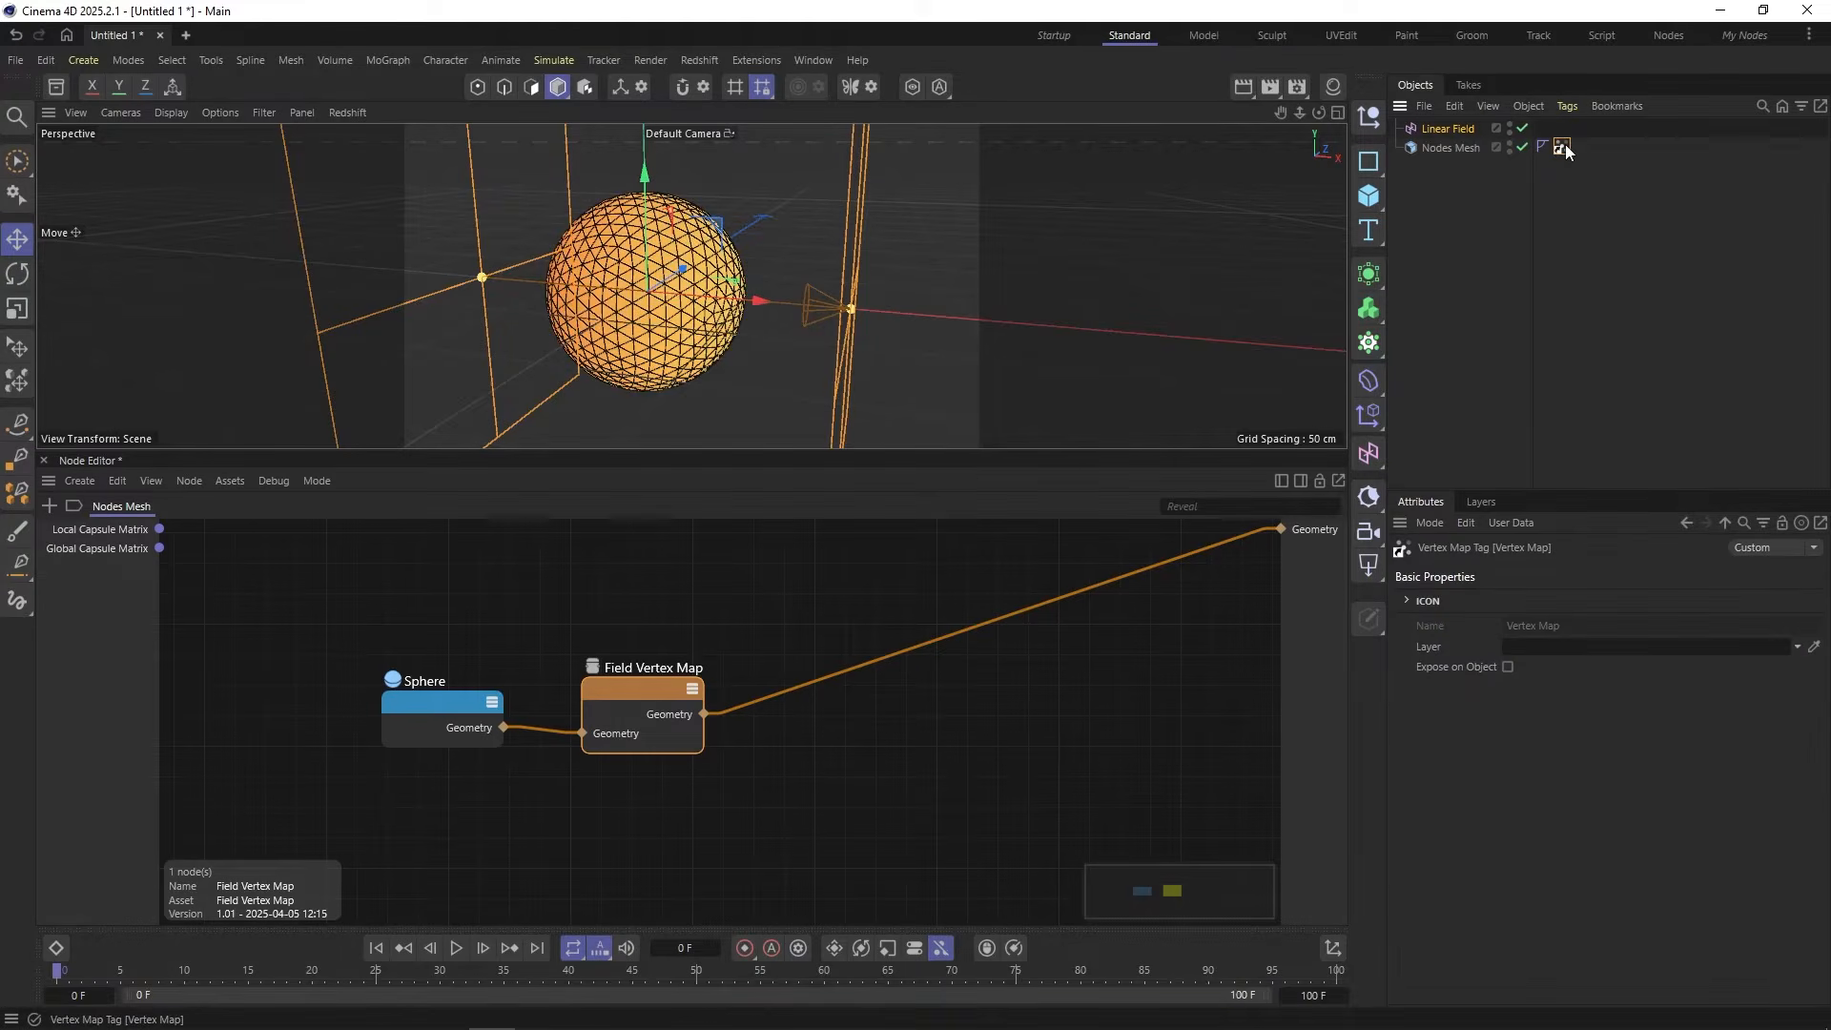
pyautogui.moveTo(740, 310)
pyautogui.keyDown('alt'); pyautogui.mouseDown()
pyautogui.moveTo(752, 286)
pyautogui.moveTo(733, 297)
pyautogui.moveTo(736, 320)
pyautogui.moveTo(766, 296)
pyautogui.moveTo(583, 290)
pyautogui.moveTo(640, 292)
pyautogui.moveTo(611, 297)
pyautogui.moveTo(724, 257)
pyautogui.moveTo(839, 296)
pyautogui.moveTo(739, 295)
pyautogui.mouseUp(); pyautogui.keyUp('alt')
pyautogui.keyDown('alt'); pyautogui.moveTo(717, 322); pyautogui.dragTo(674, 315, button='middle'); pyautogui.keyUp('alt')
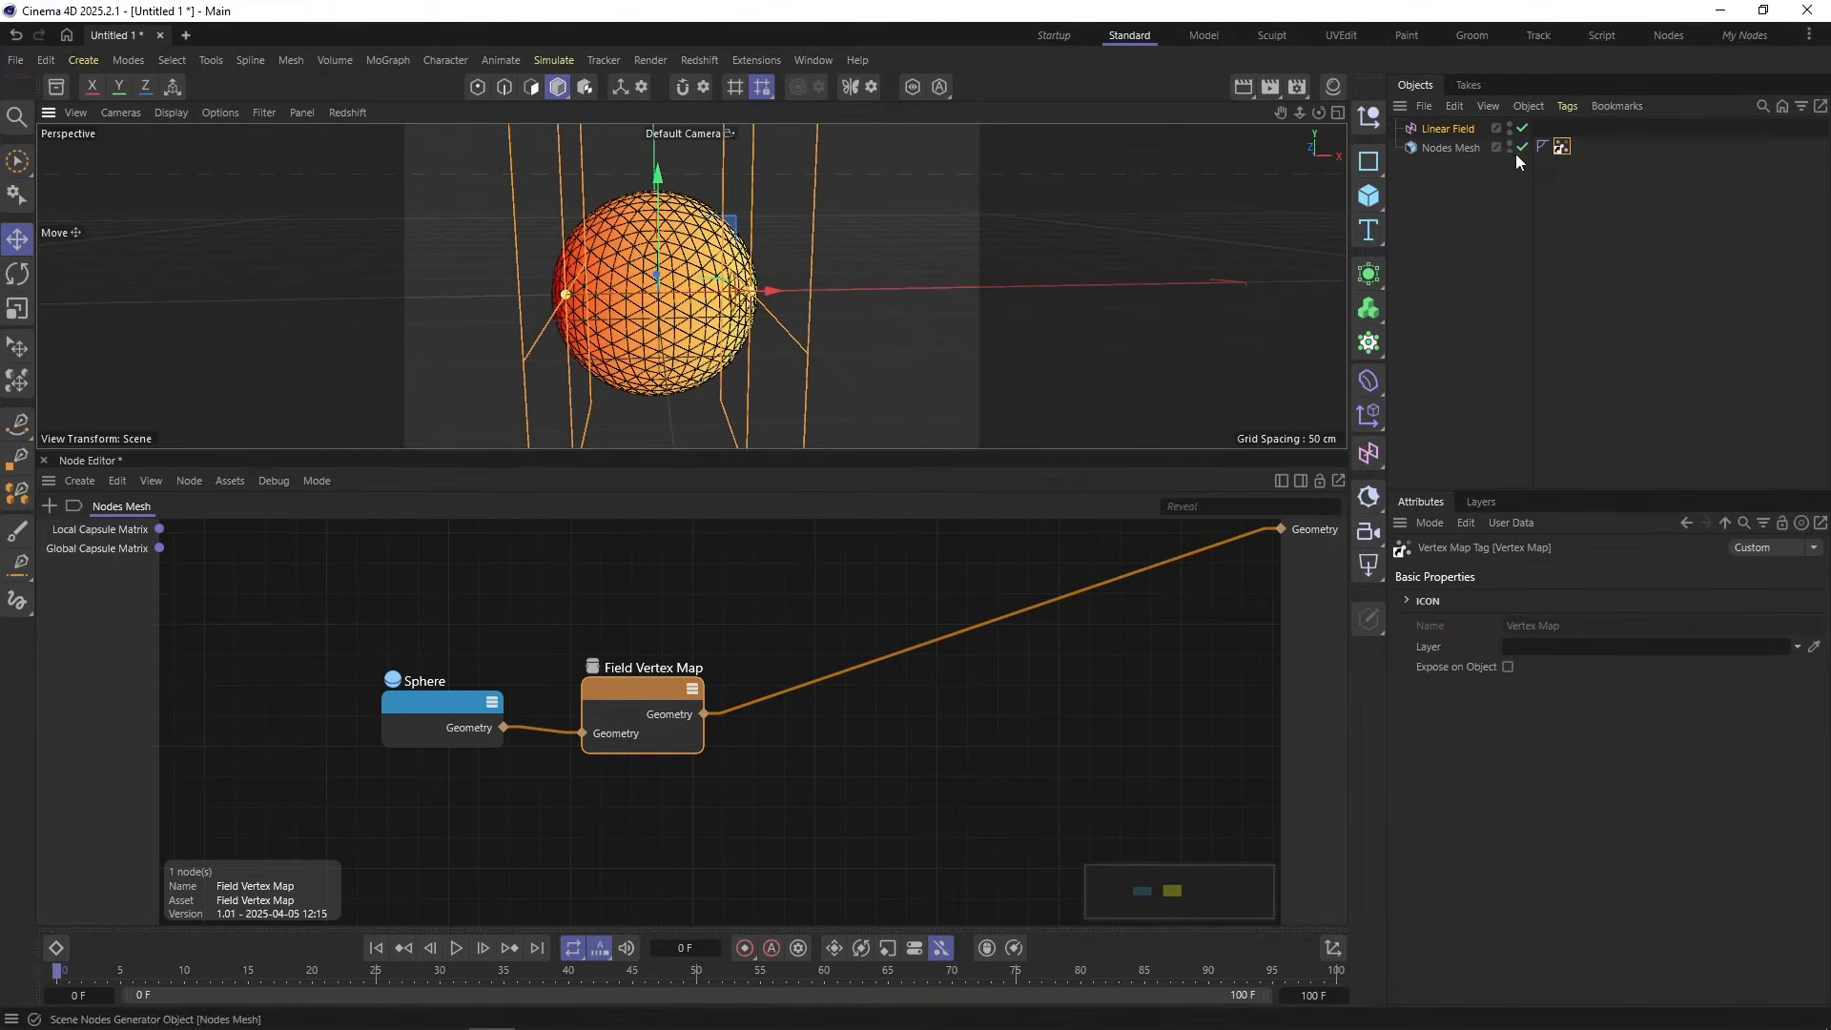
# Step: Try a steeper Field Vertex Map ramp with end points at about 0.4 and 0.6, and restore the full 0 to 1 ramp
pyautogui.click(1437, 131)
pyautogui.click(658, 689)
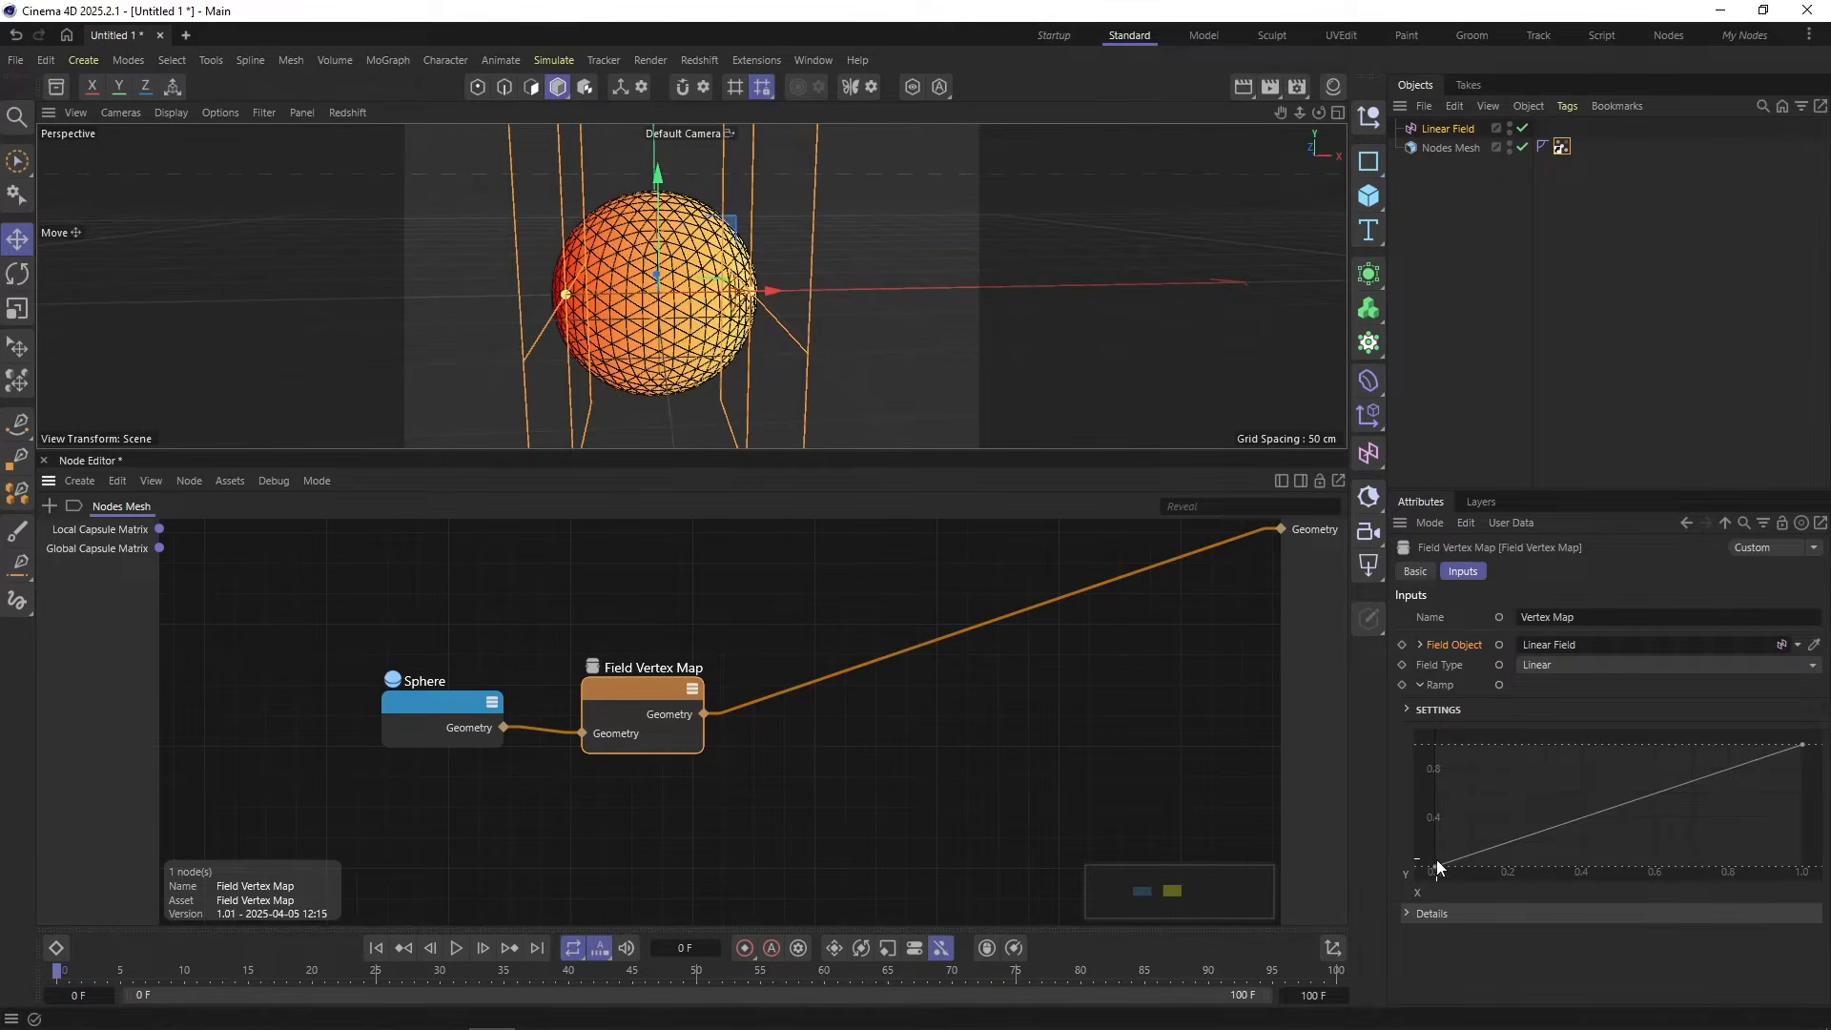
pyautogui.moveTo(1433, 869); pyautogui.dragTo(1578, 869)
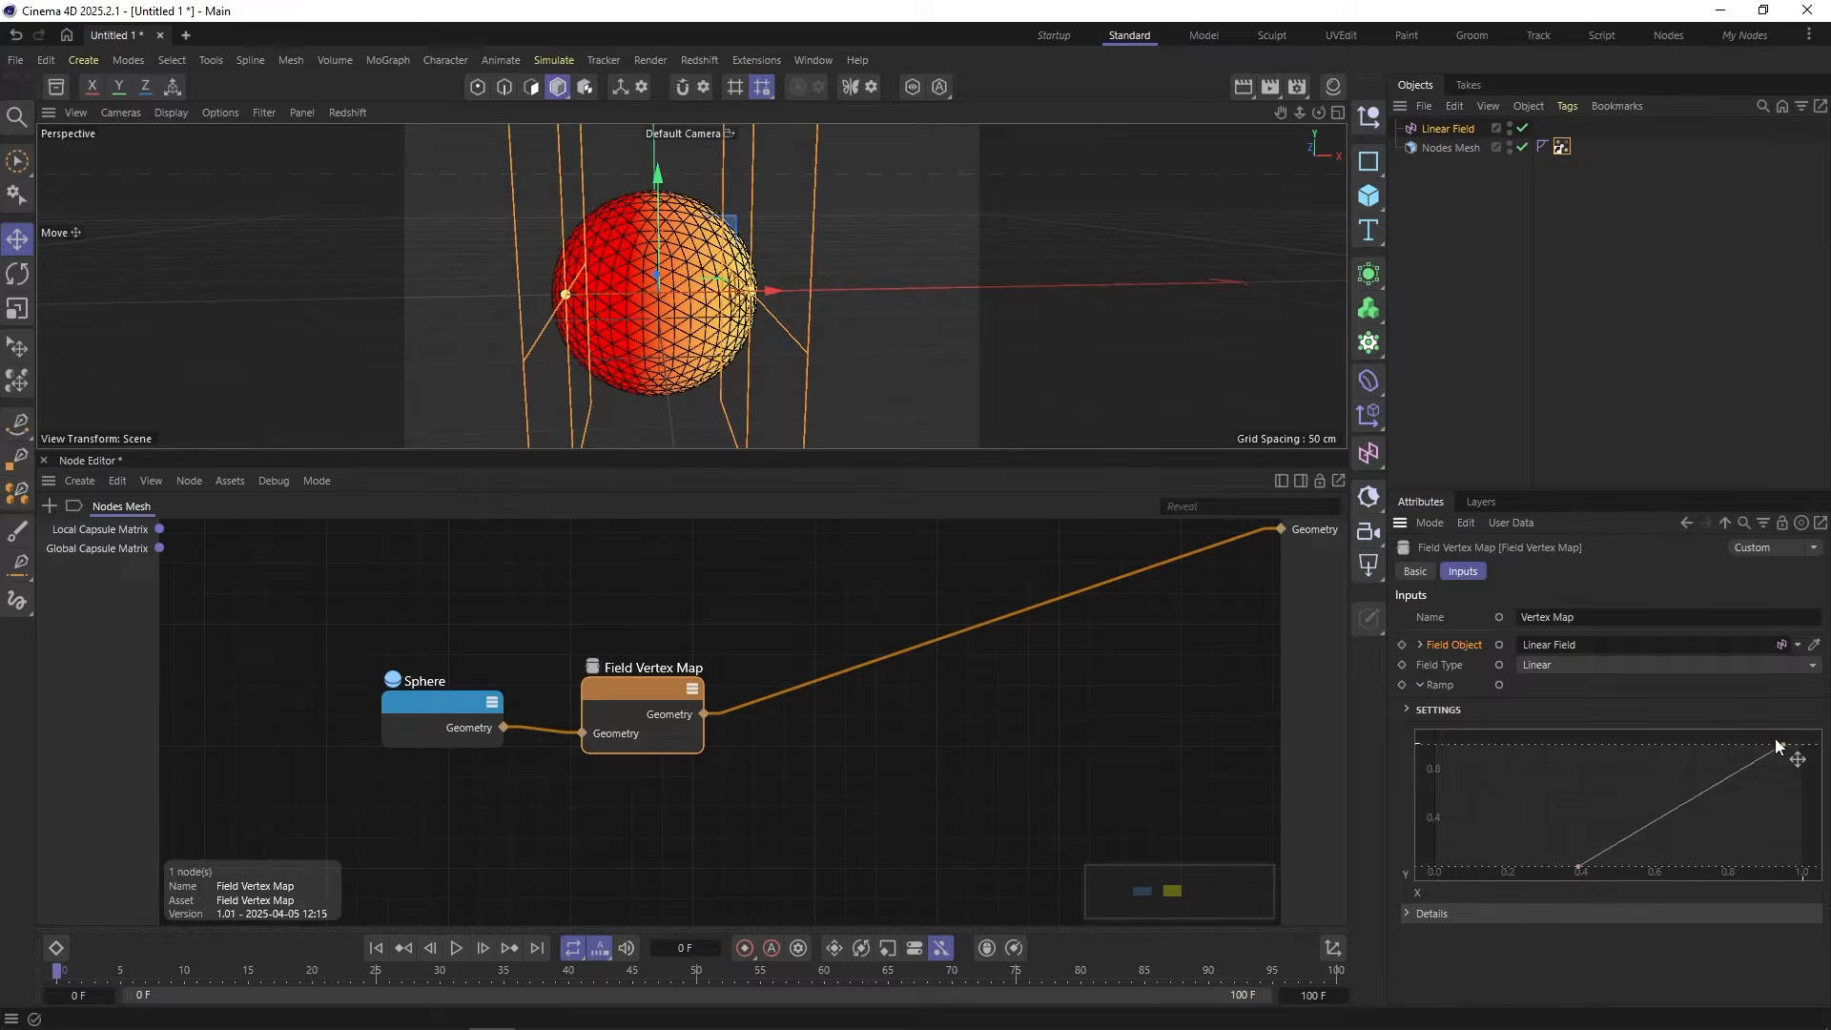
pyautogui.click(1651, 740)
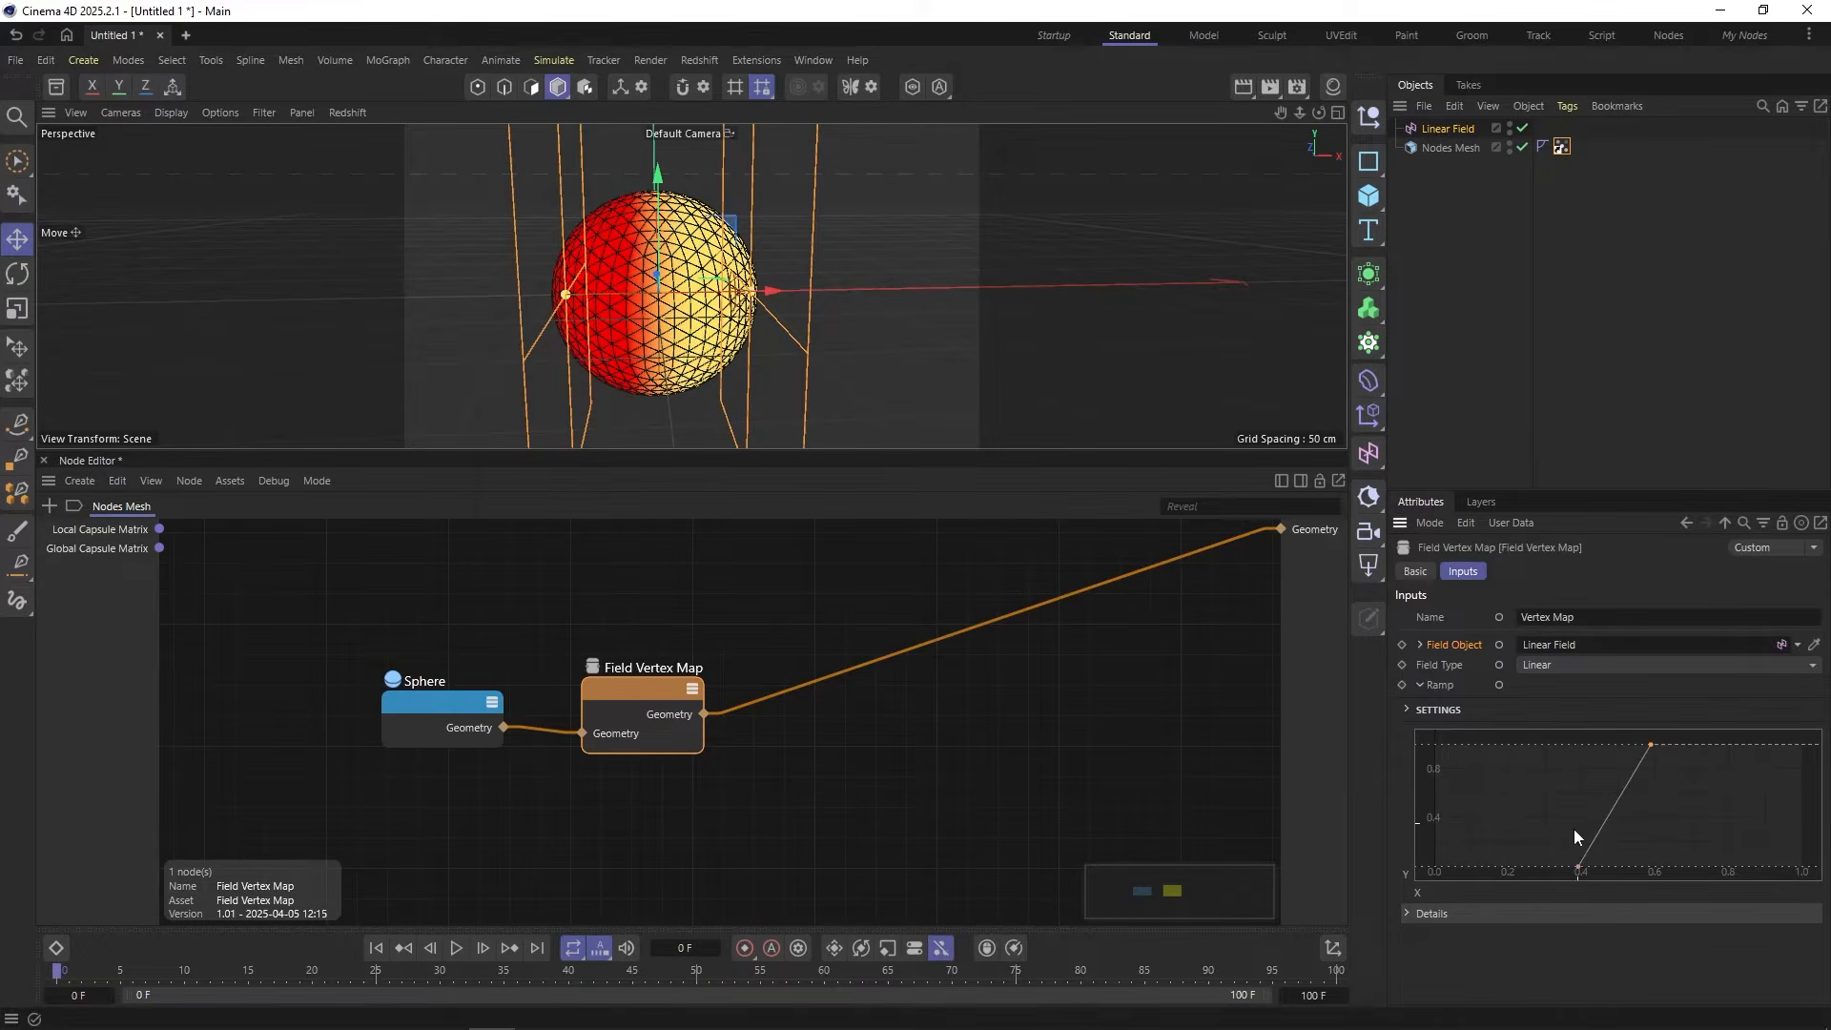
pyautogui.moveTo(1651, 741); pyautogui.dragTo(1805, 741)
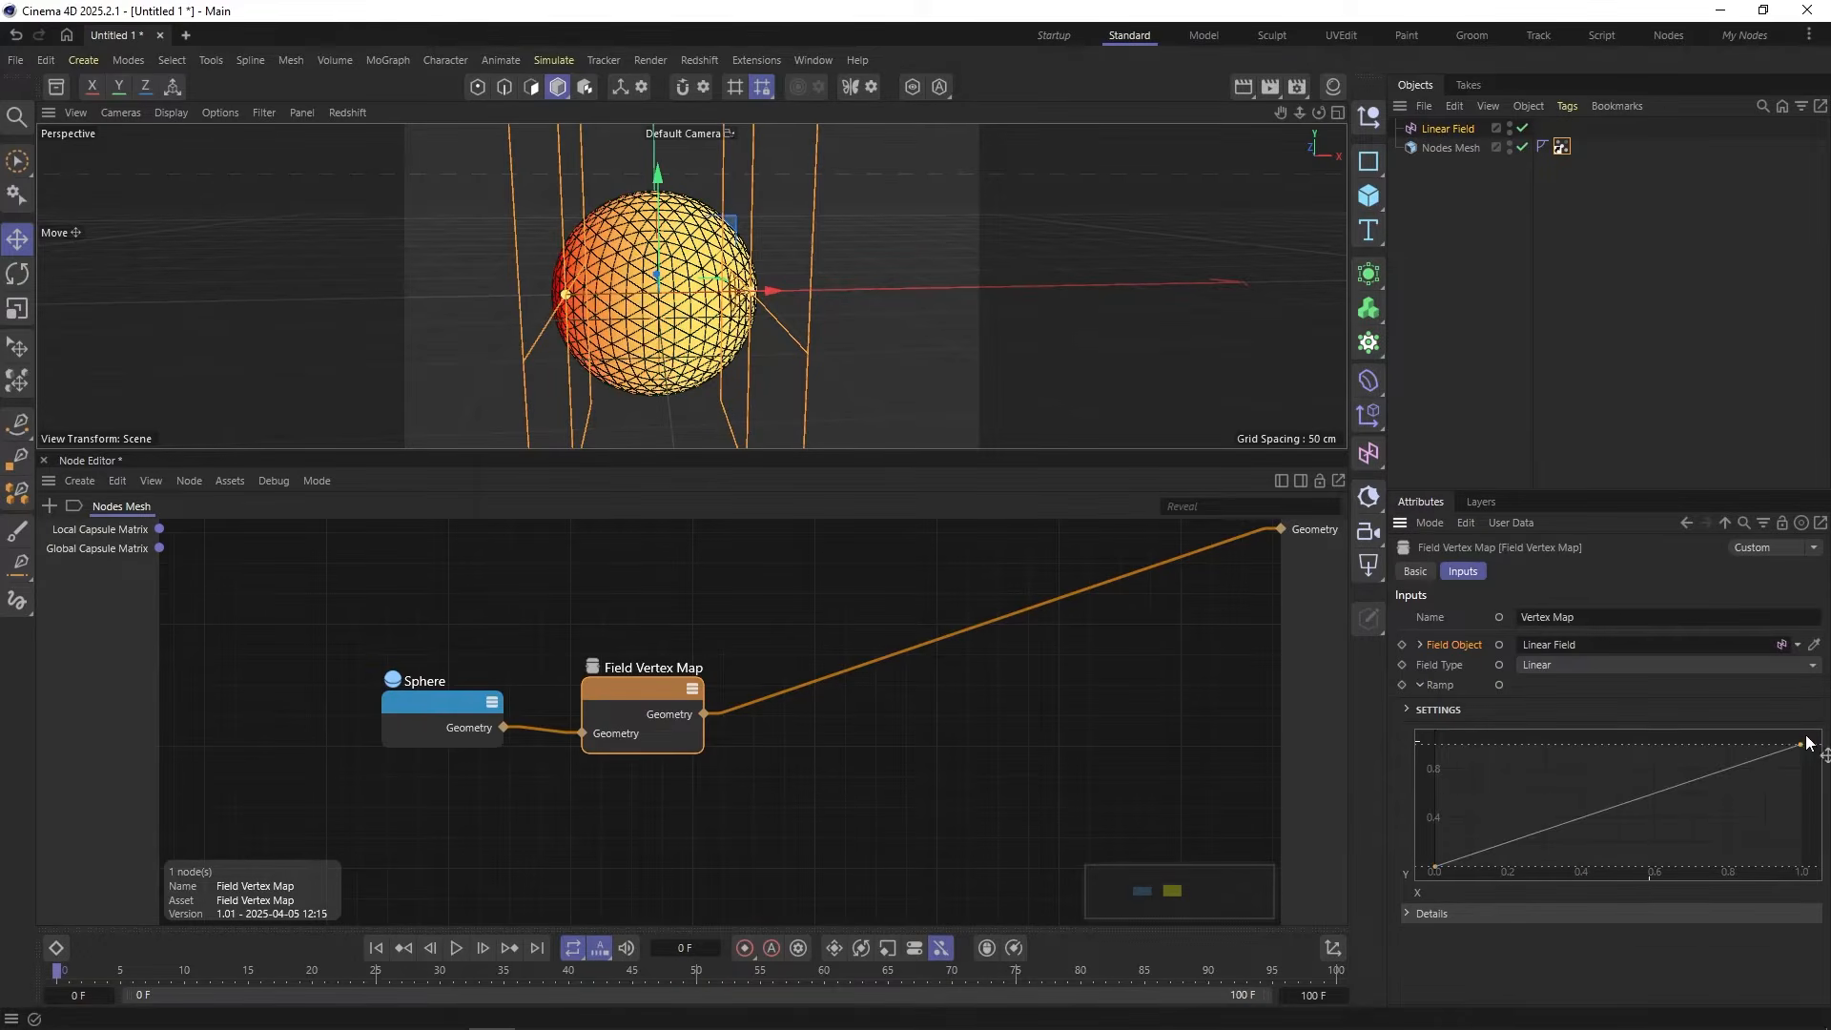
# Step: Shorten the Linear Field to about 18 cm and rotate it diagonally across the sphere
pyautogui.click(1428, 131)
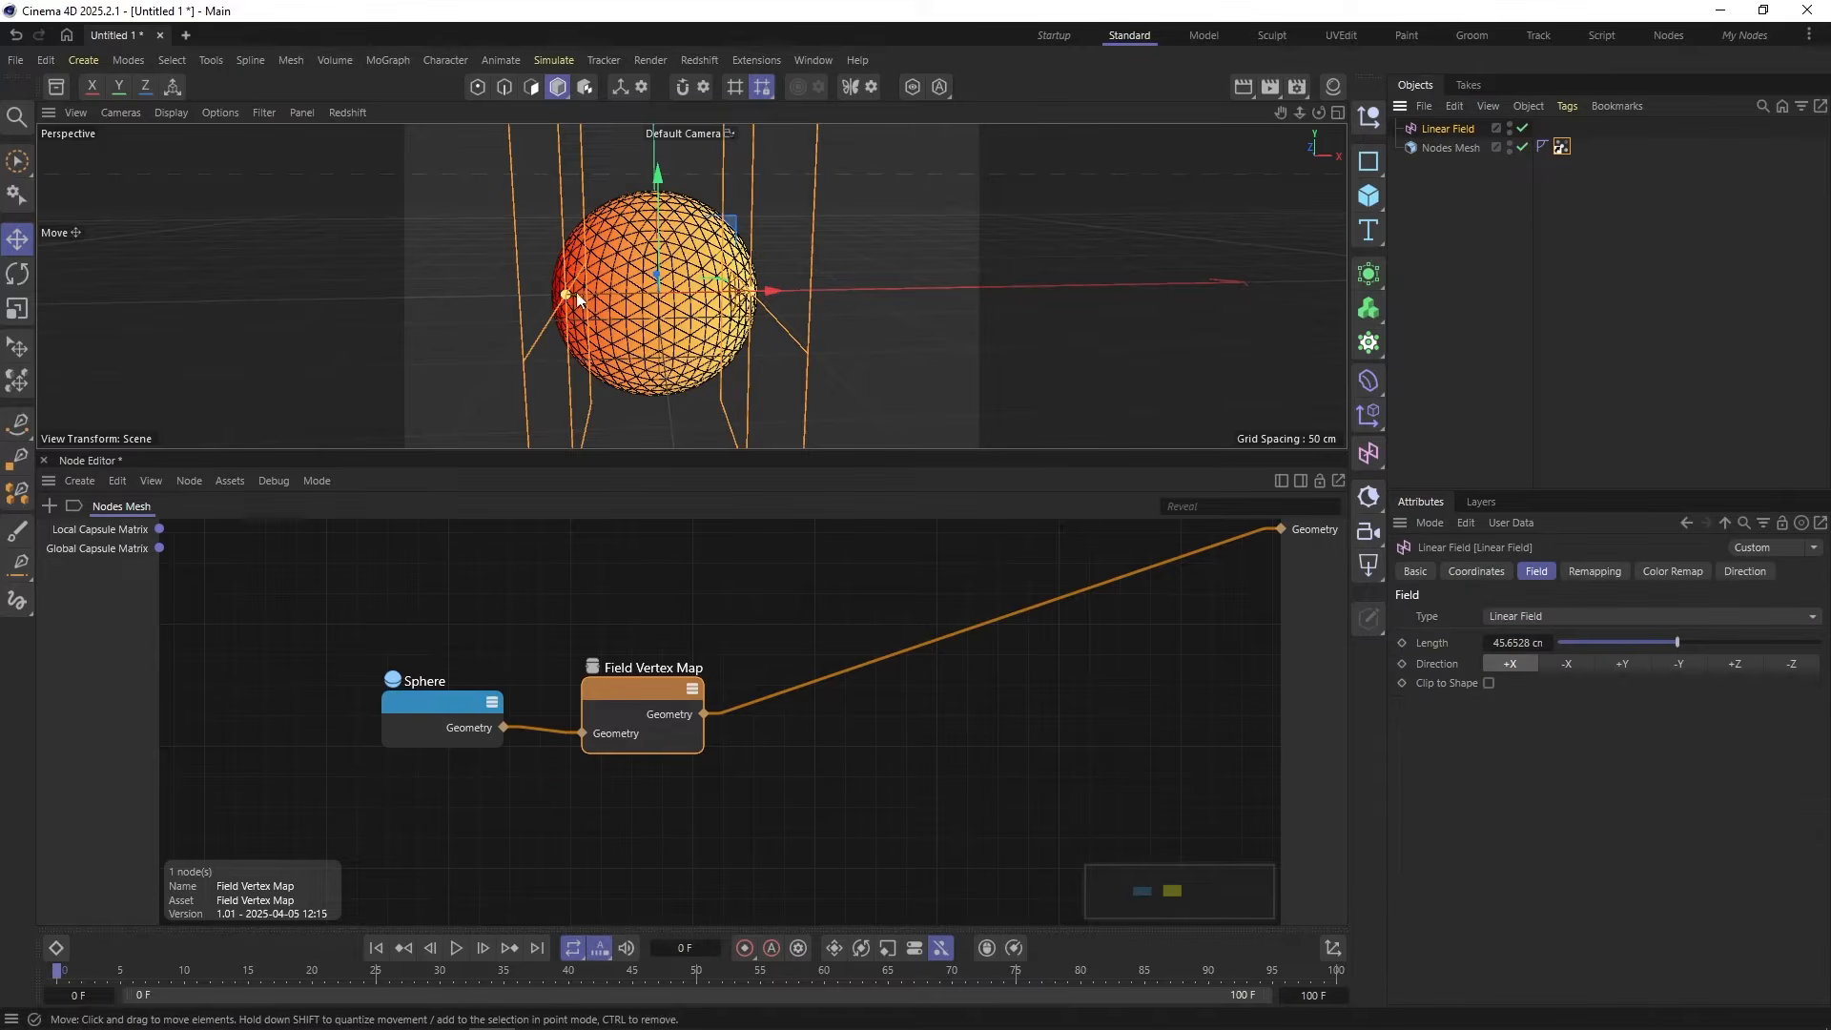
pyautogui.moveTo(569, 295); pyautogui.dragTo(894, 329)
pyautogui.press('r')
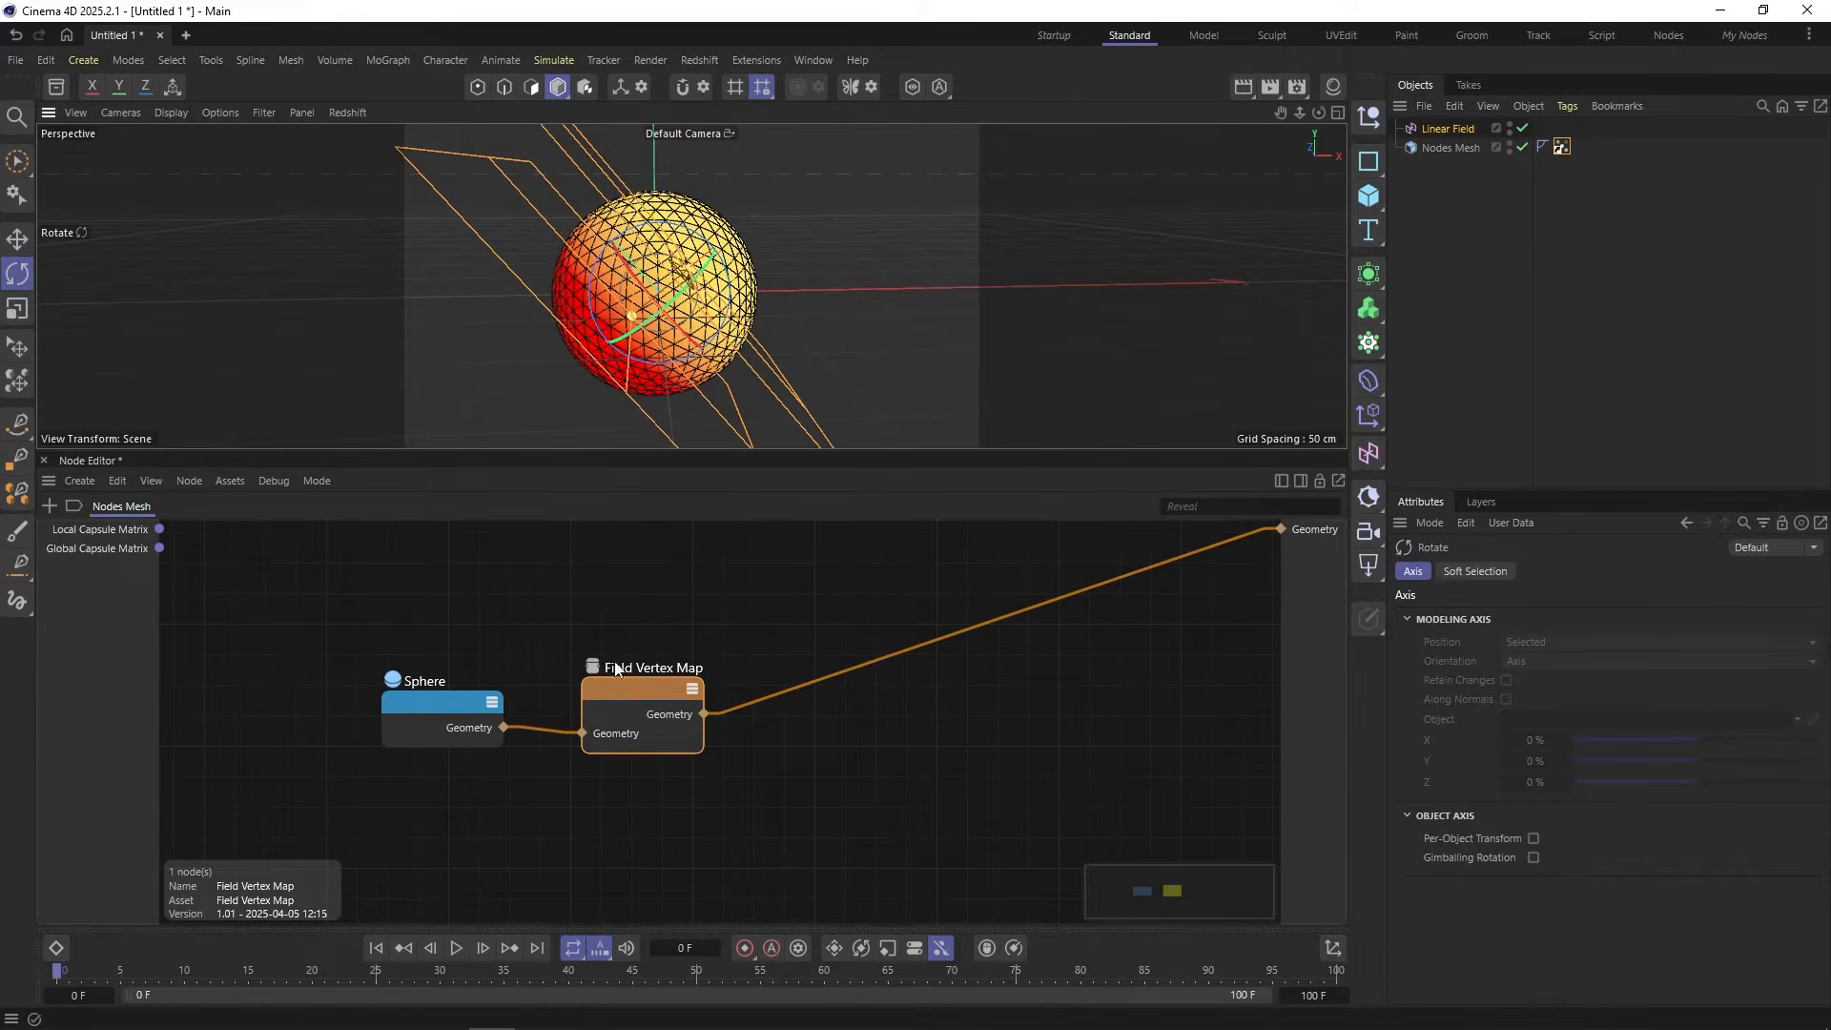
# Step: Change the Linear Field into a Cylinder Field and set the Field Vertex Map's Field Type to Cylinder
pyautogui.click(1448, 127)
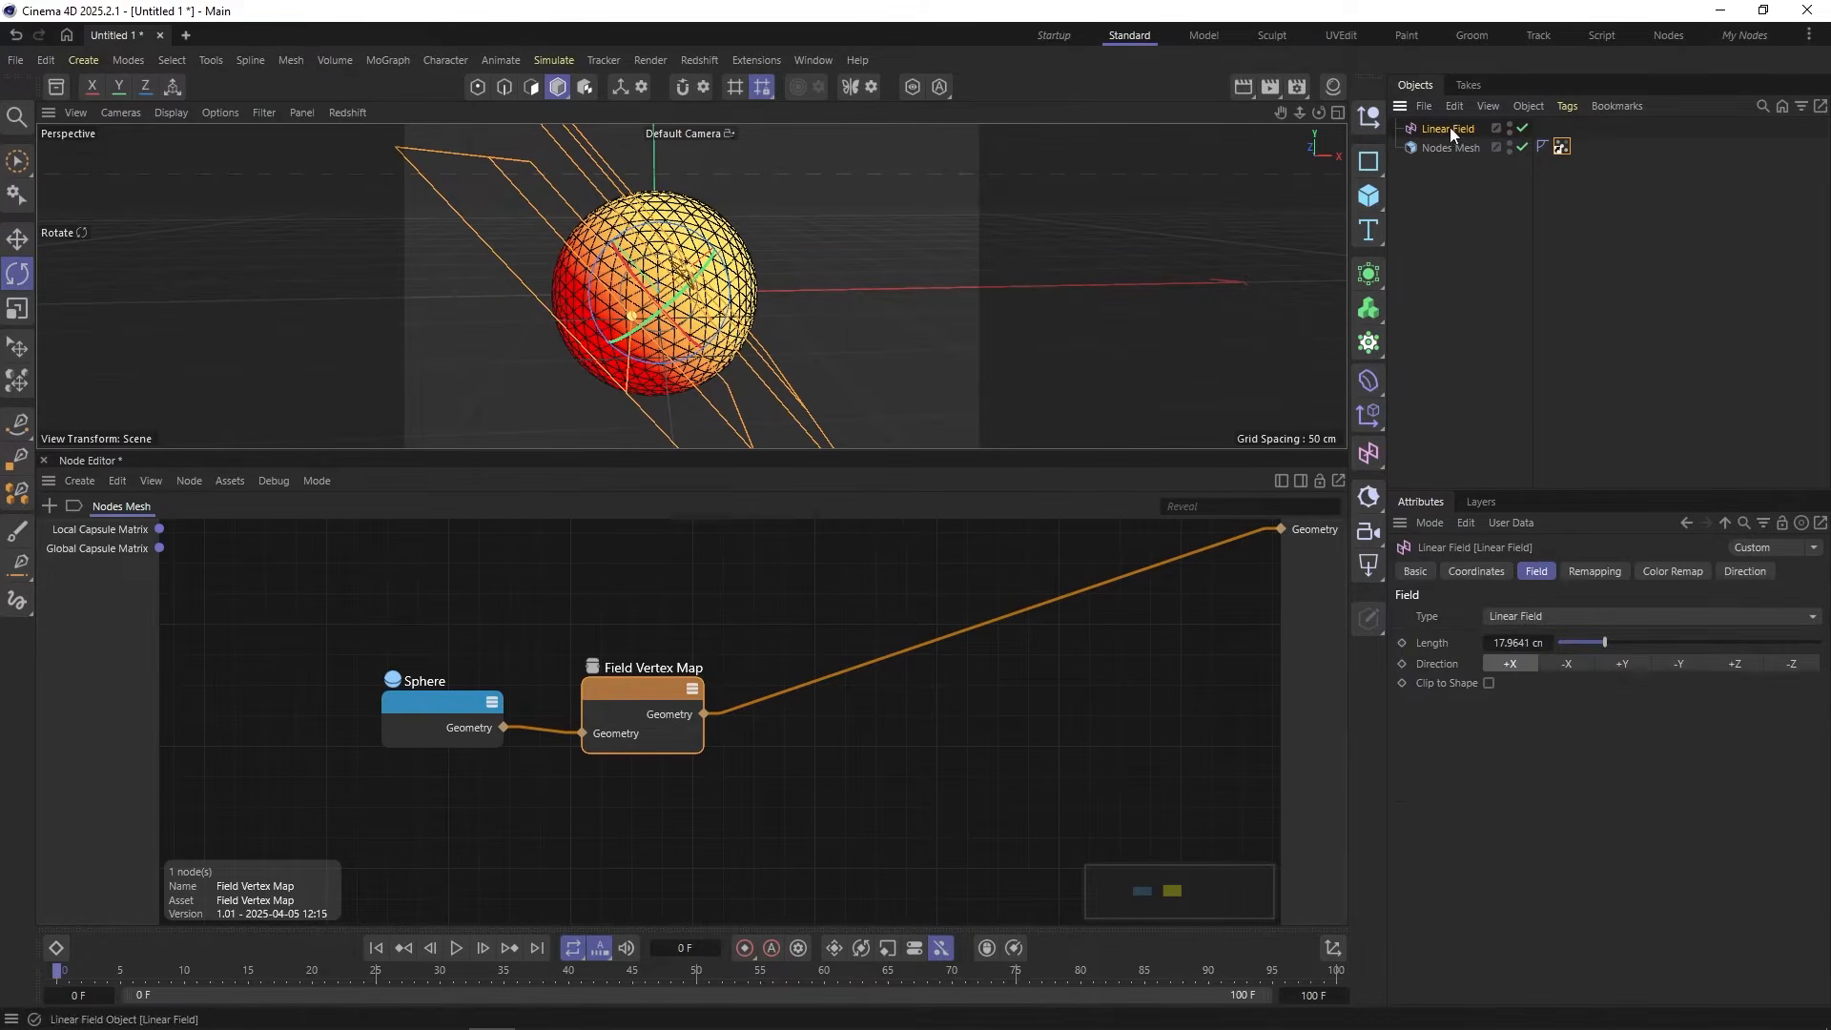
pyautogui.click(1521, 620)
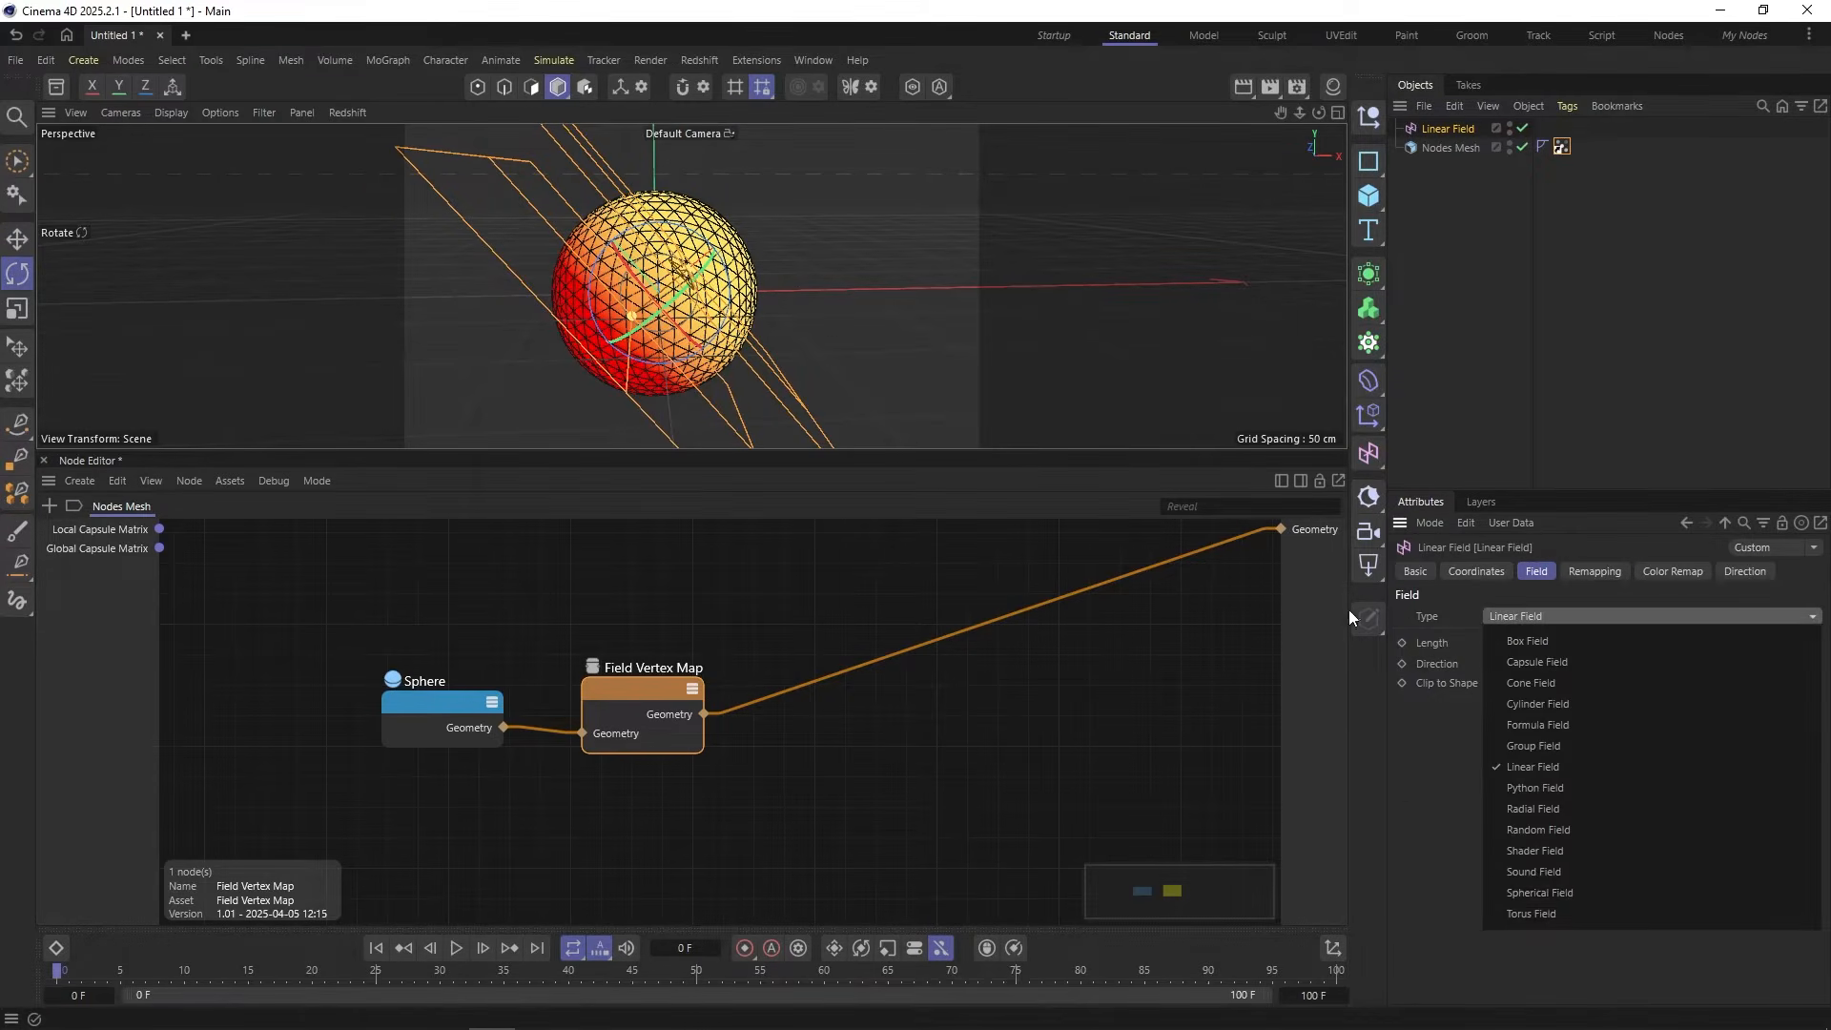
pyautogui.click(1545, 704)
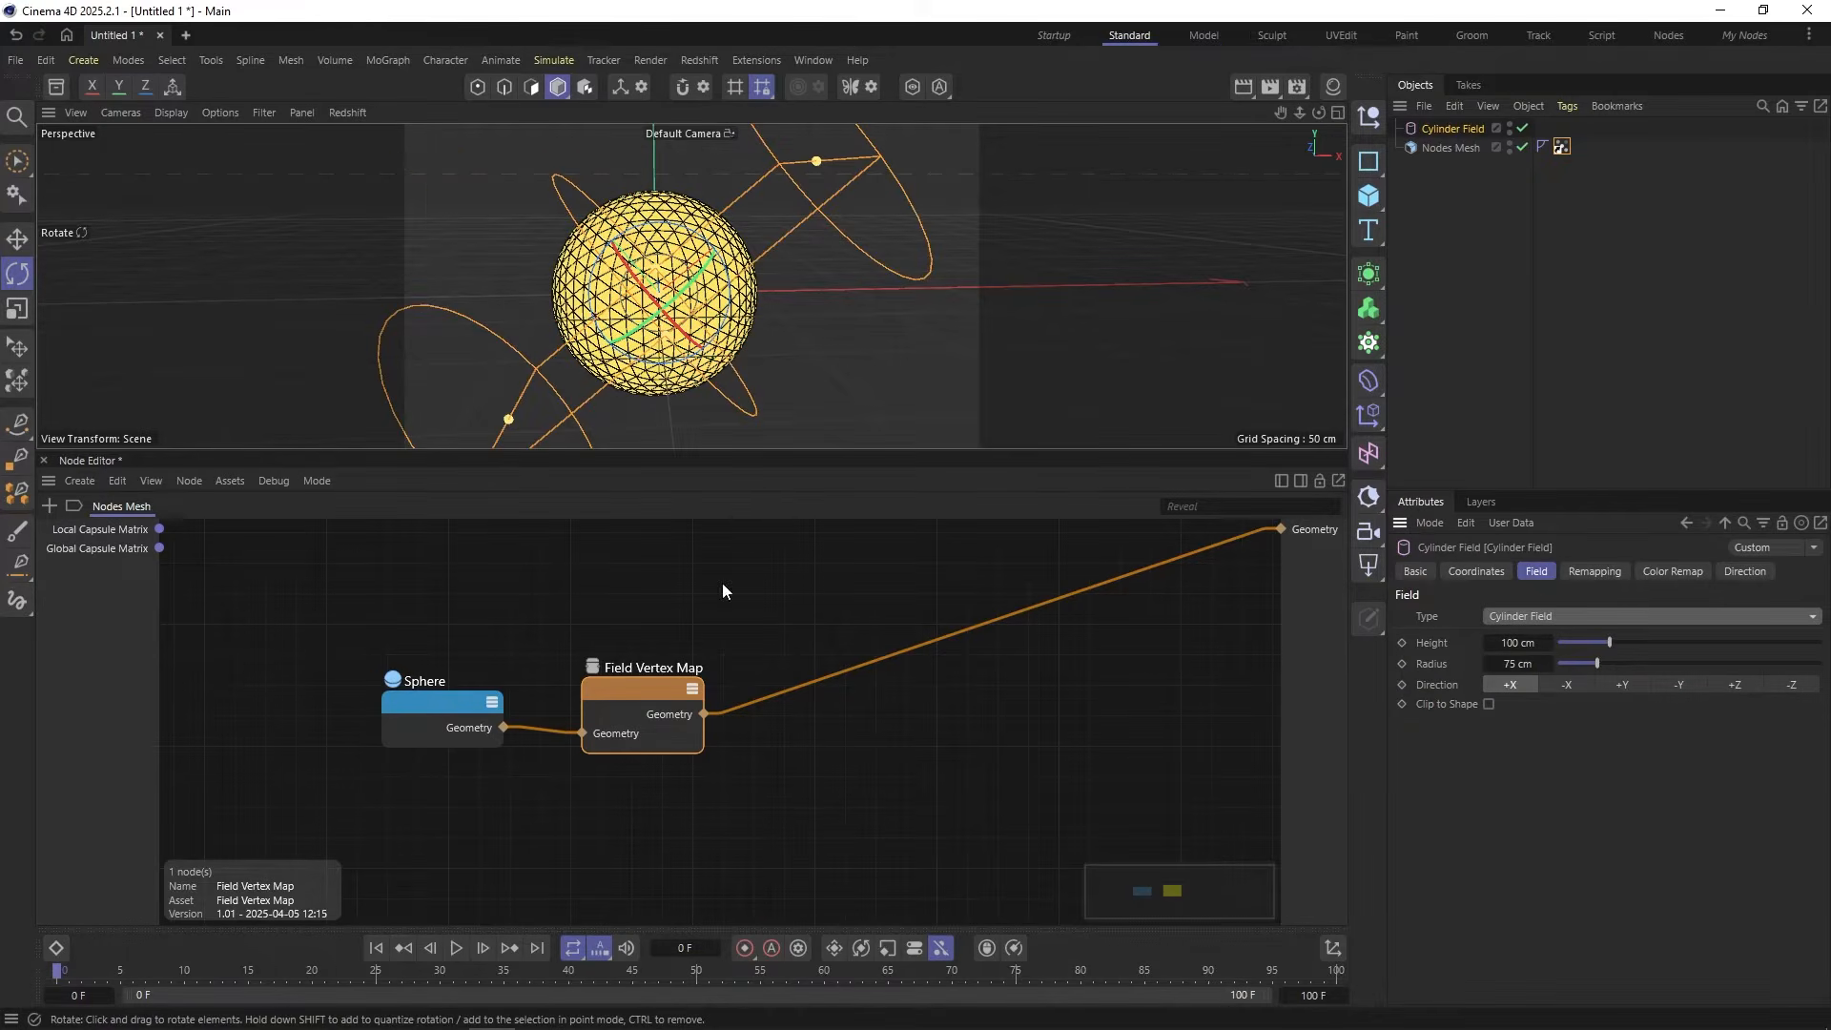
pyautogui.click(640, 685)
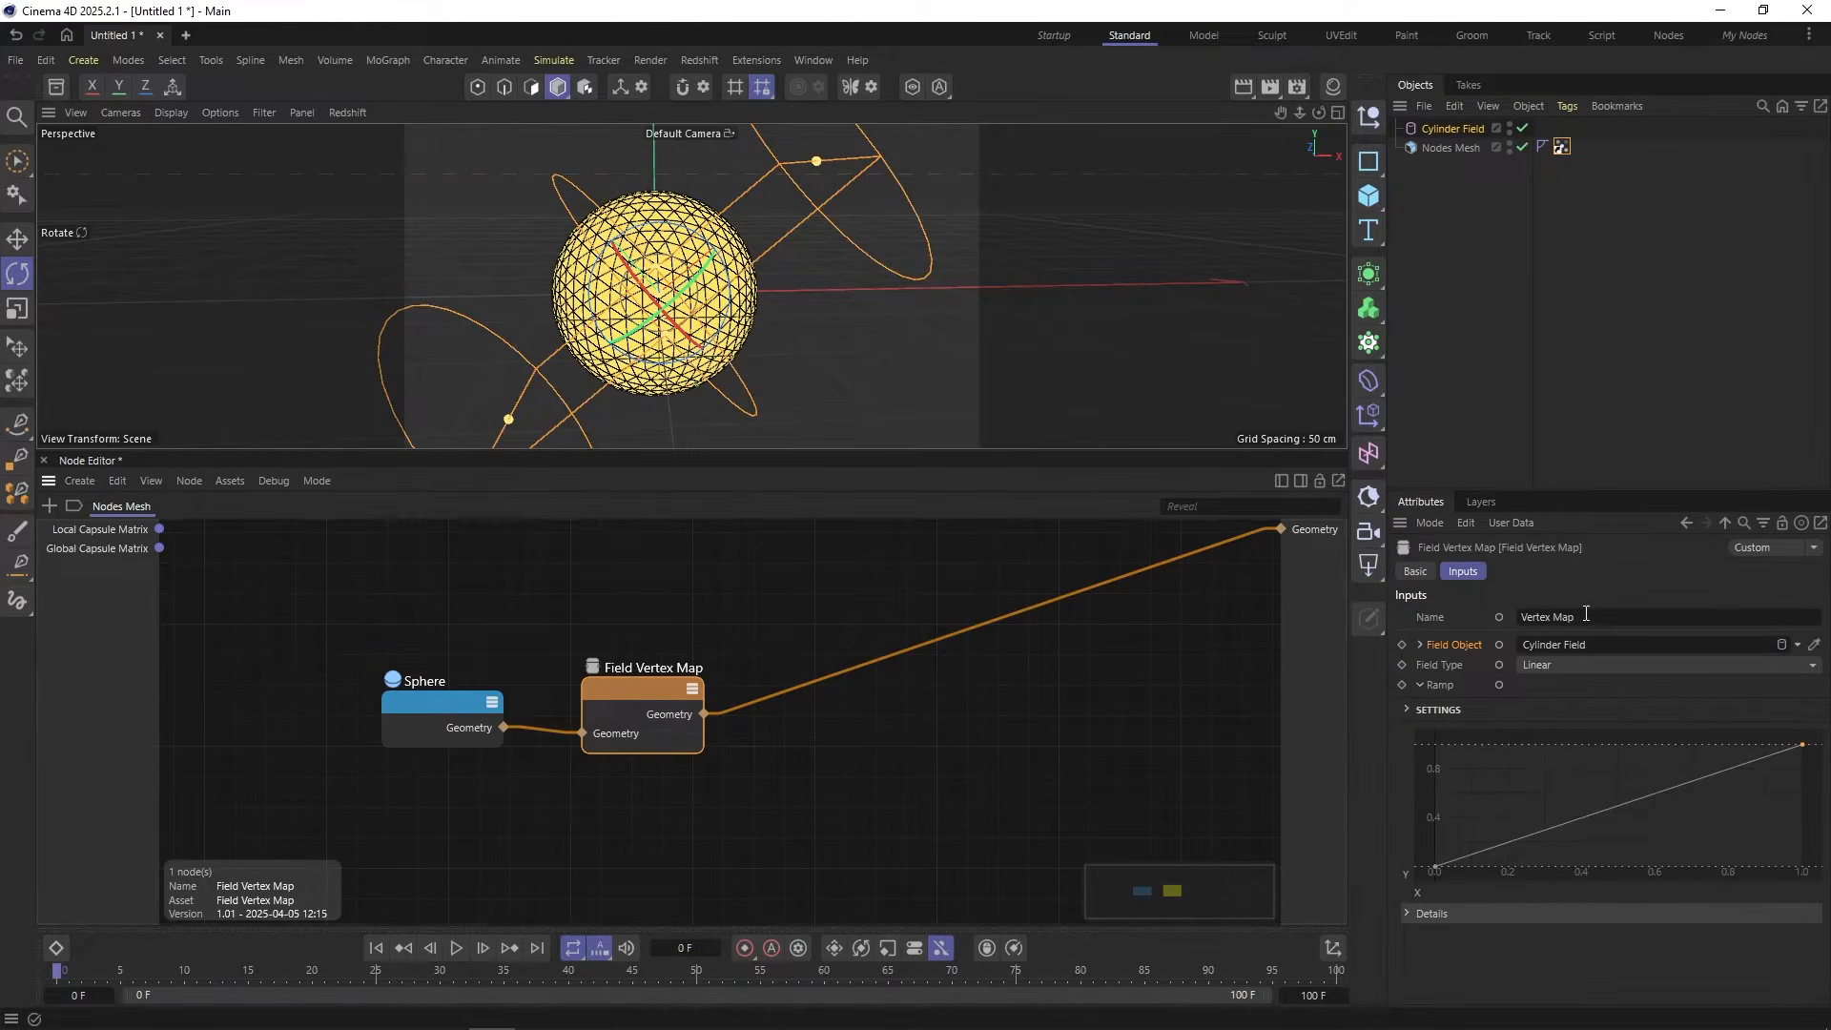
pyautogui.click(1572, 667)
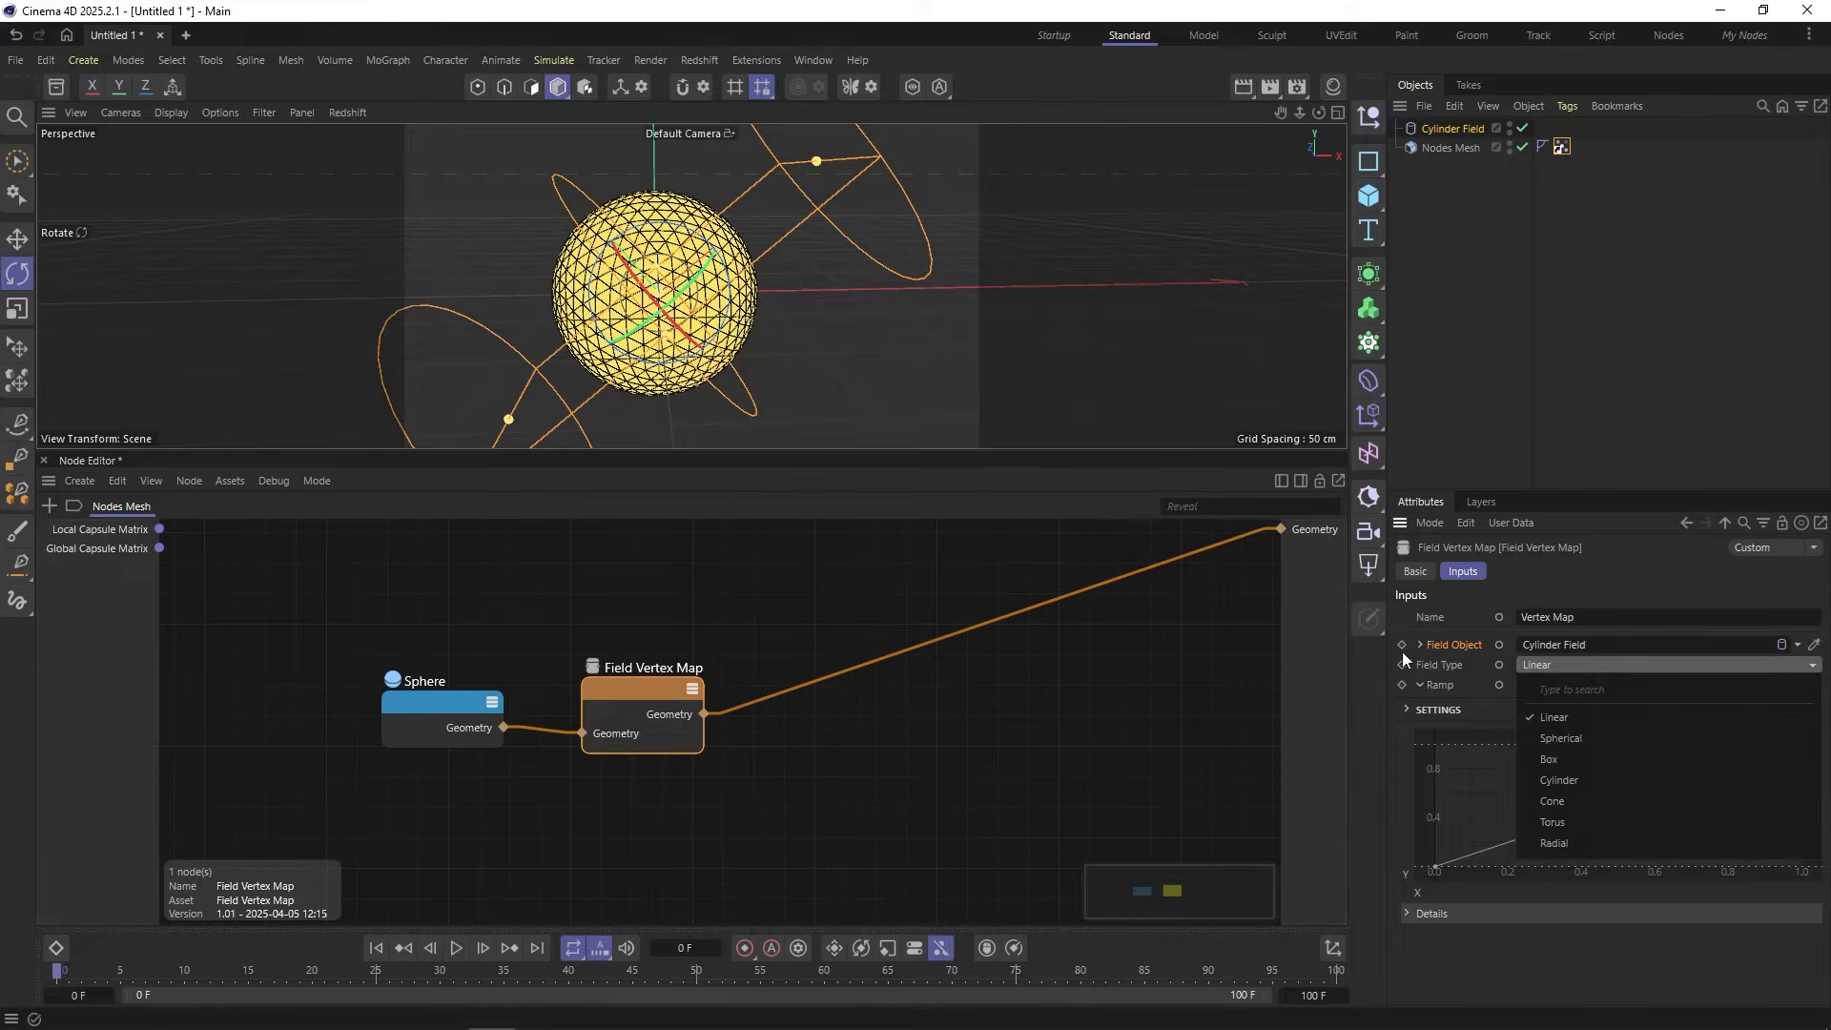
pyautogui.click(1558, 777)
# Step: Scale the Cylinder Field down and rotate it to change its falloff on the sphere
pyautogui.keyDown('alt'); pyautogui.moveTo(582, 315); pyautogui.dragTo(333, 316); pyautogui.keyUp('alt')
pyautogui.press('t')
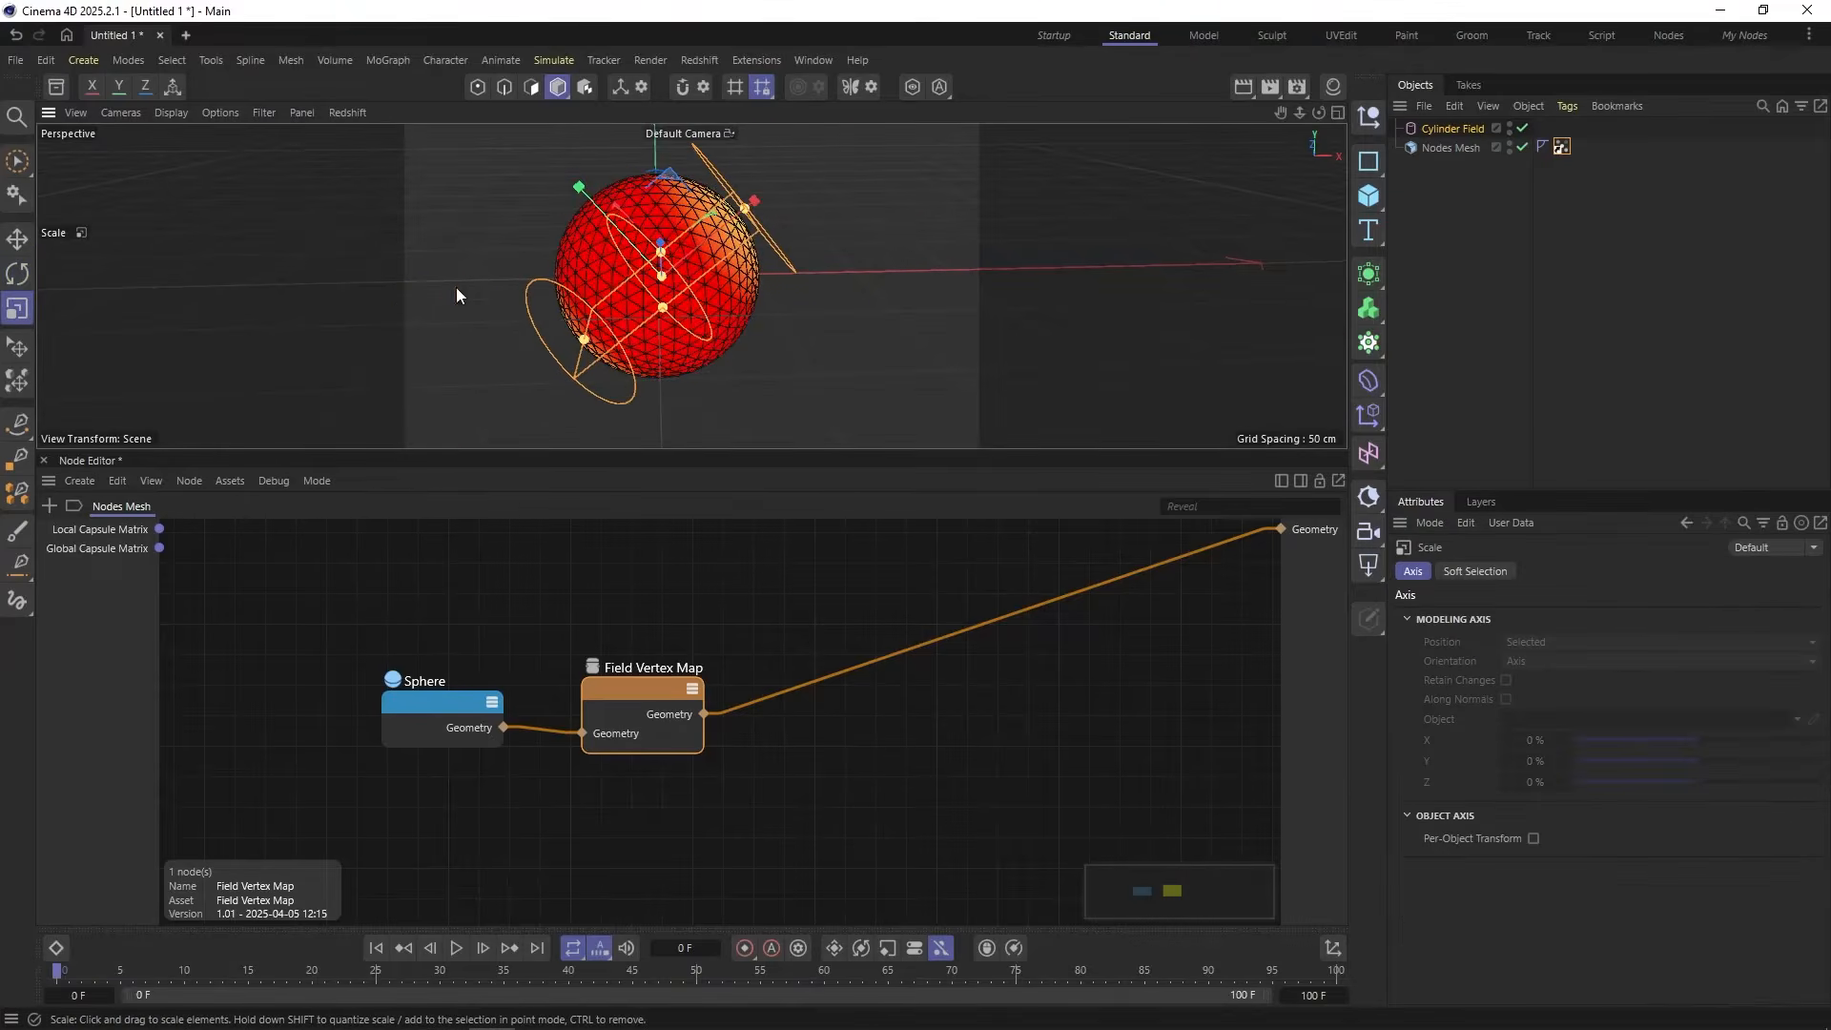
pyautogui.keyDown('alt'); pyautogui.moveTo(644, 239); pyautogui.dragTo(360, 292); pyautogui.keyUp('alt')
pyautogui.press('r')
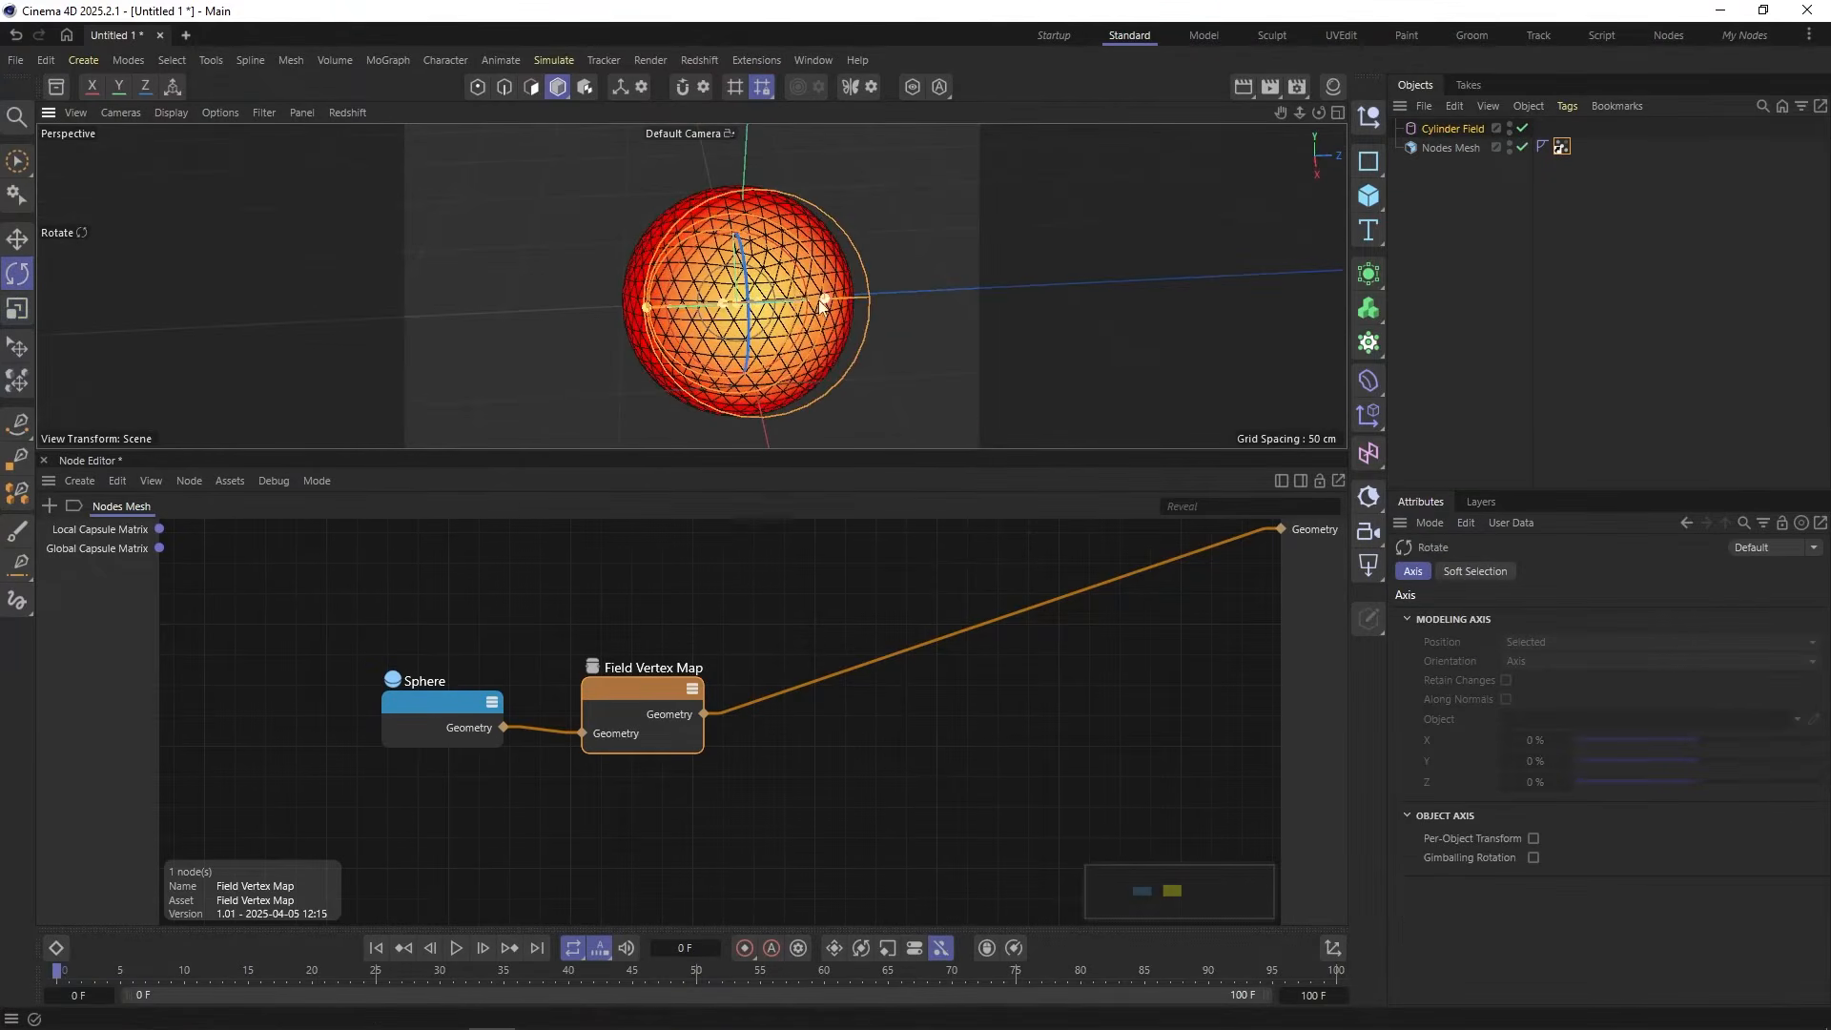
pyautogui.moveTo(699, 303); pyautogui.dragTo(799, 232)
pyautogui.keyDown('alt'); pyautogui.moveTo(642, 302); pyautogui.dragTo(696, 284); pyautogui.keyUp('alt')
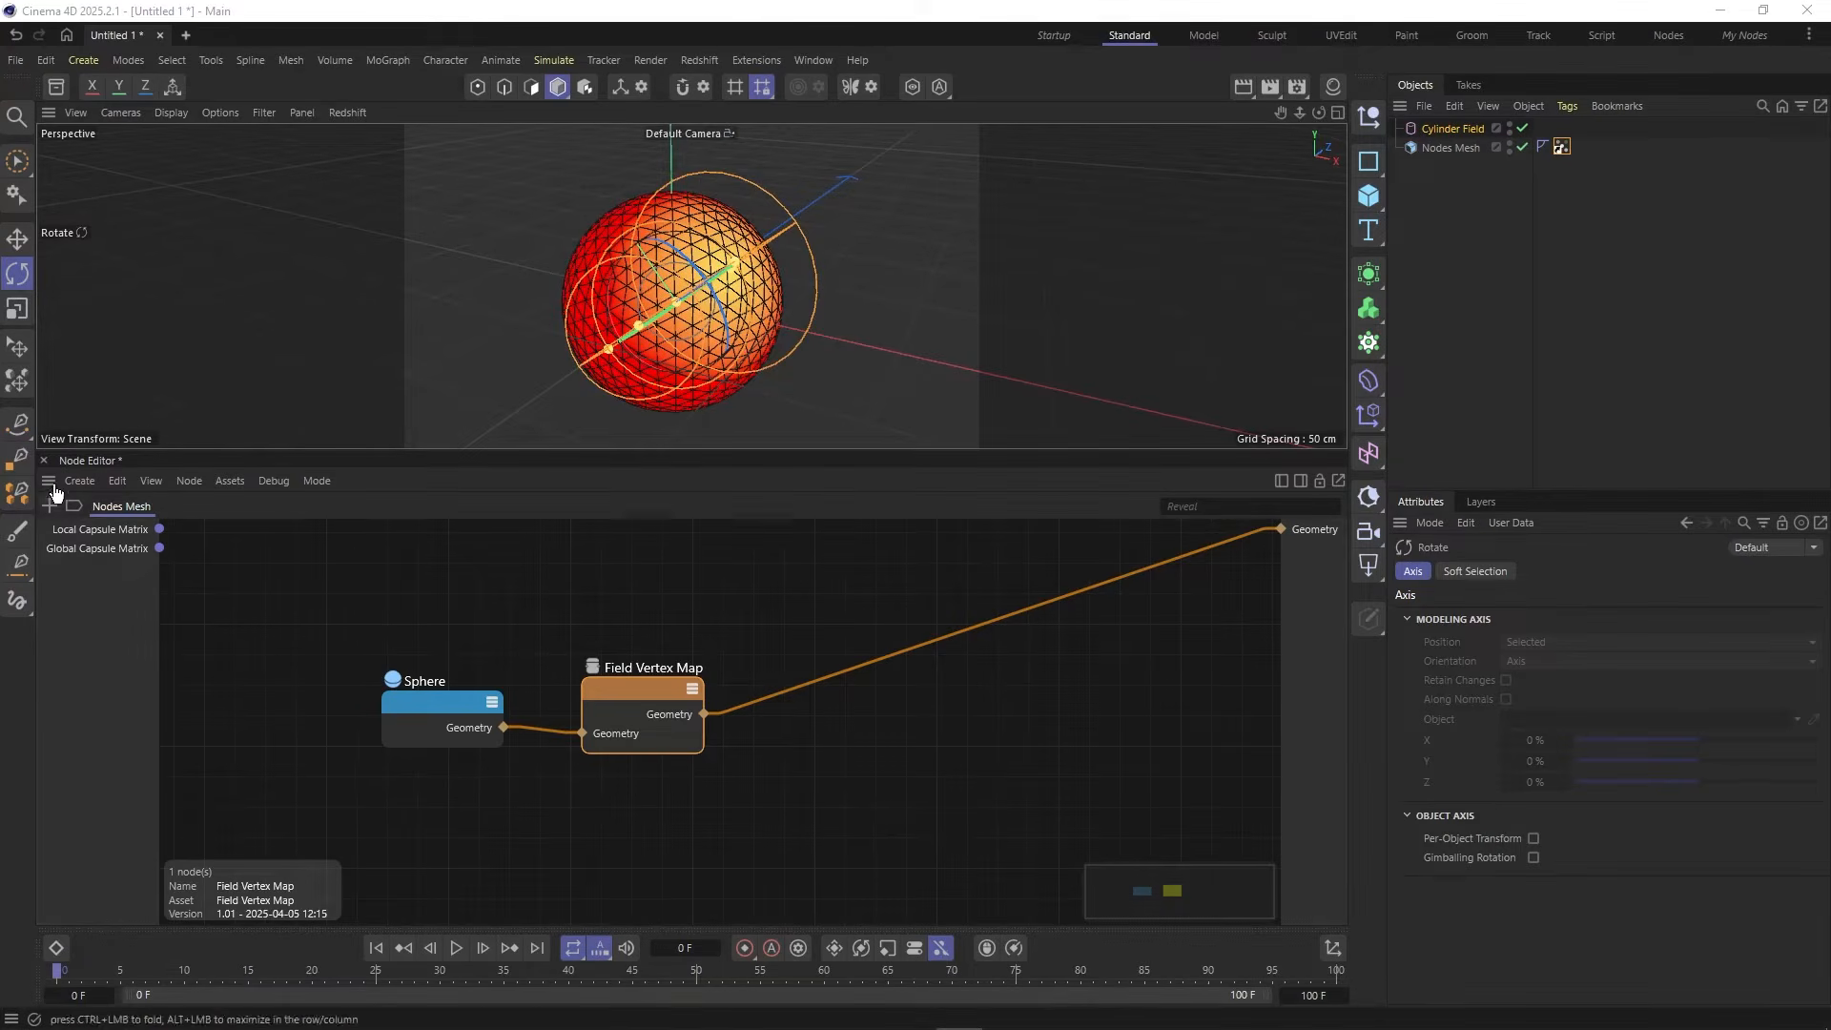
# Step: Open the scene Field_VertexMap_Example_01.c4d from the library's Example Scenes
pyautogui.click(55, 87)
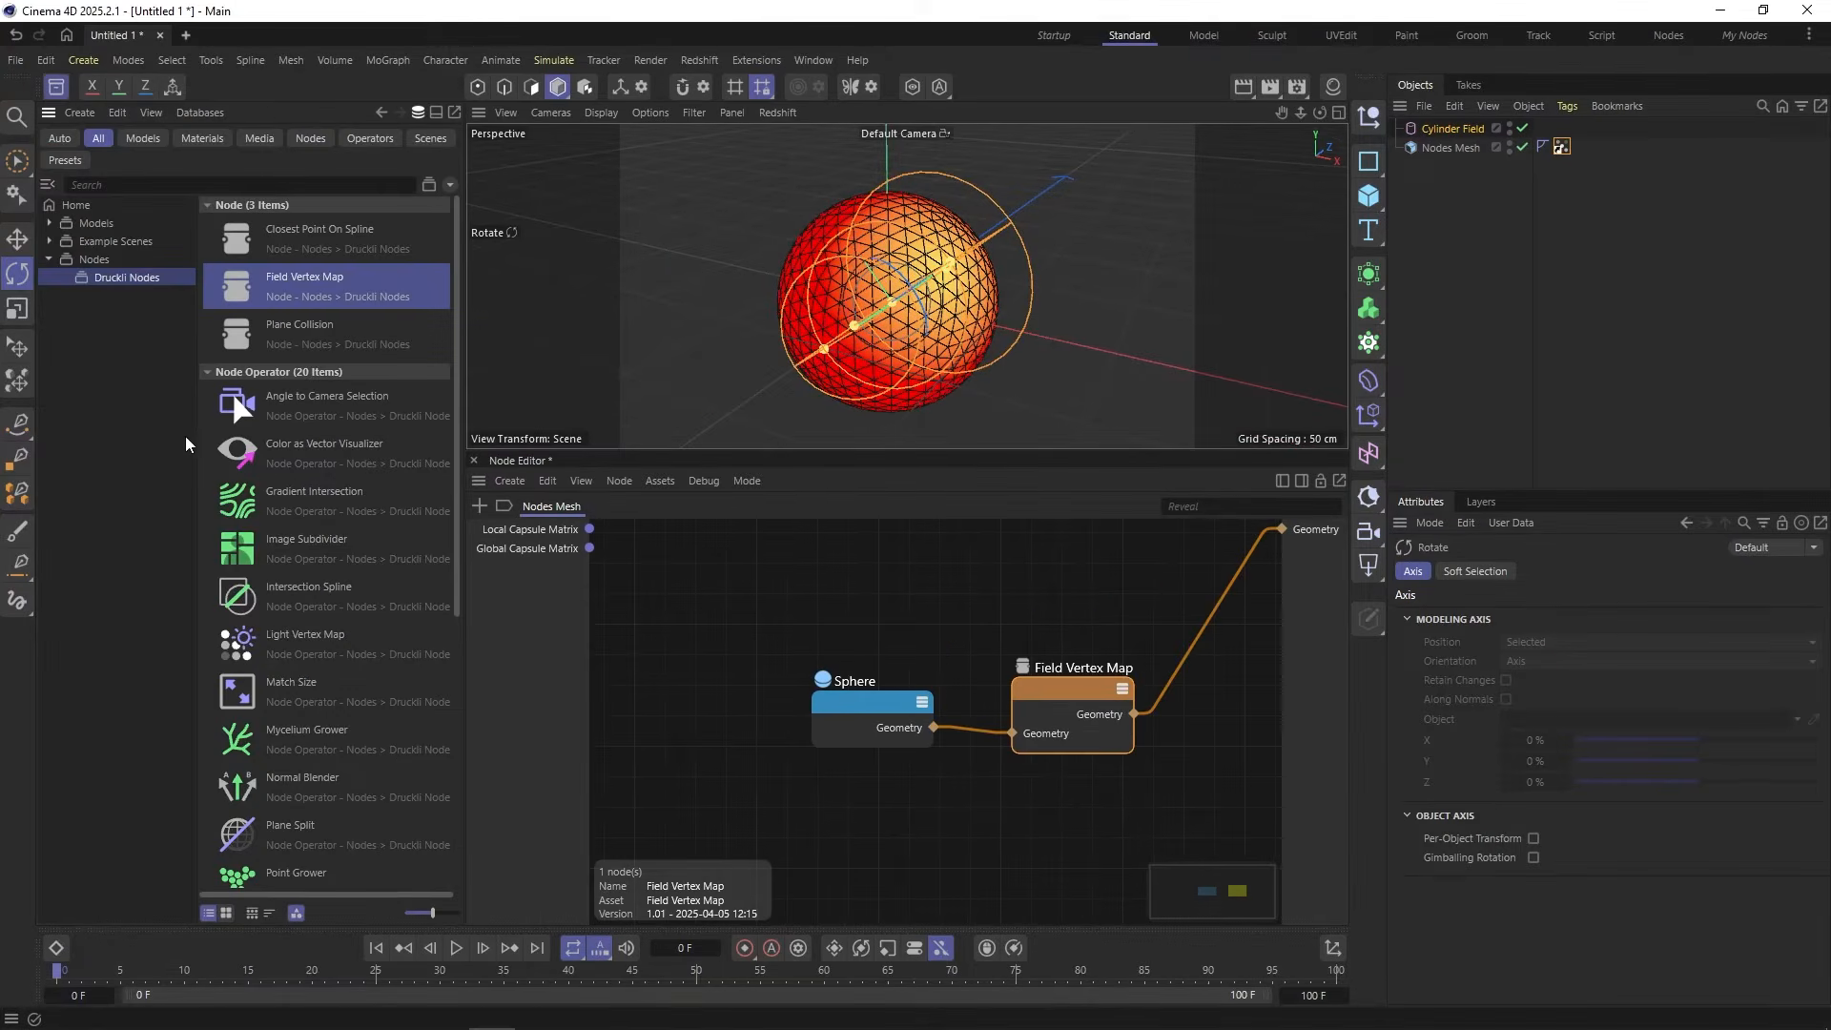
pyautogui.click(107, 240)
pyautogui.click(49, 240)
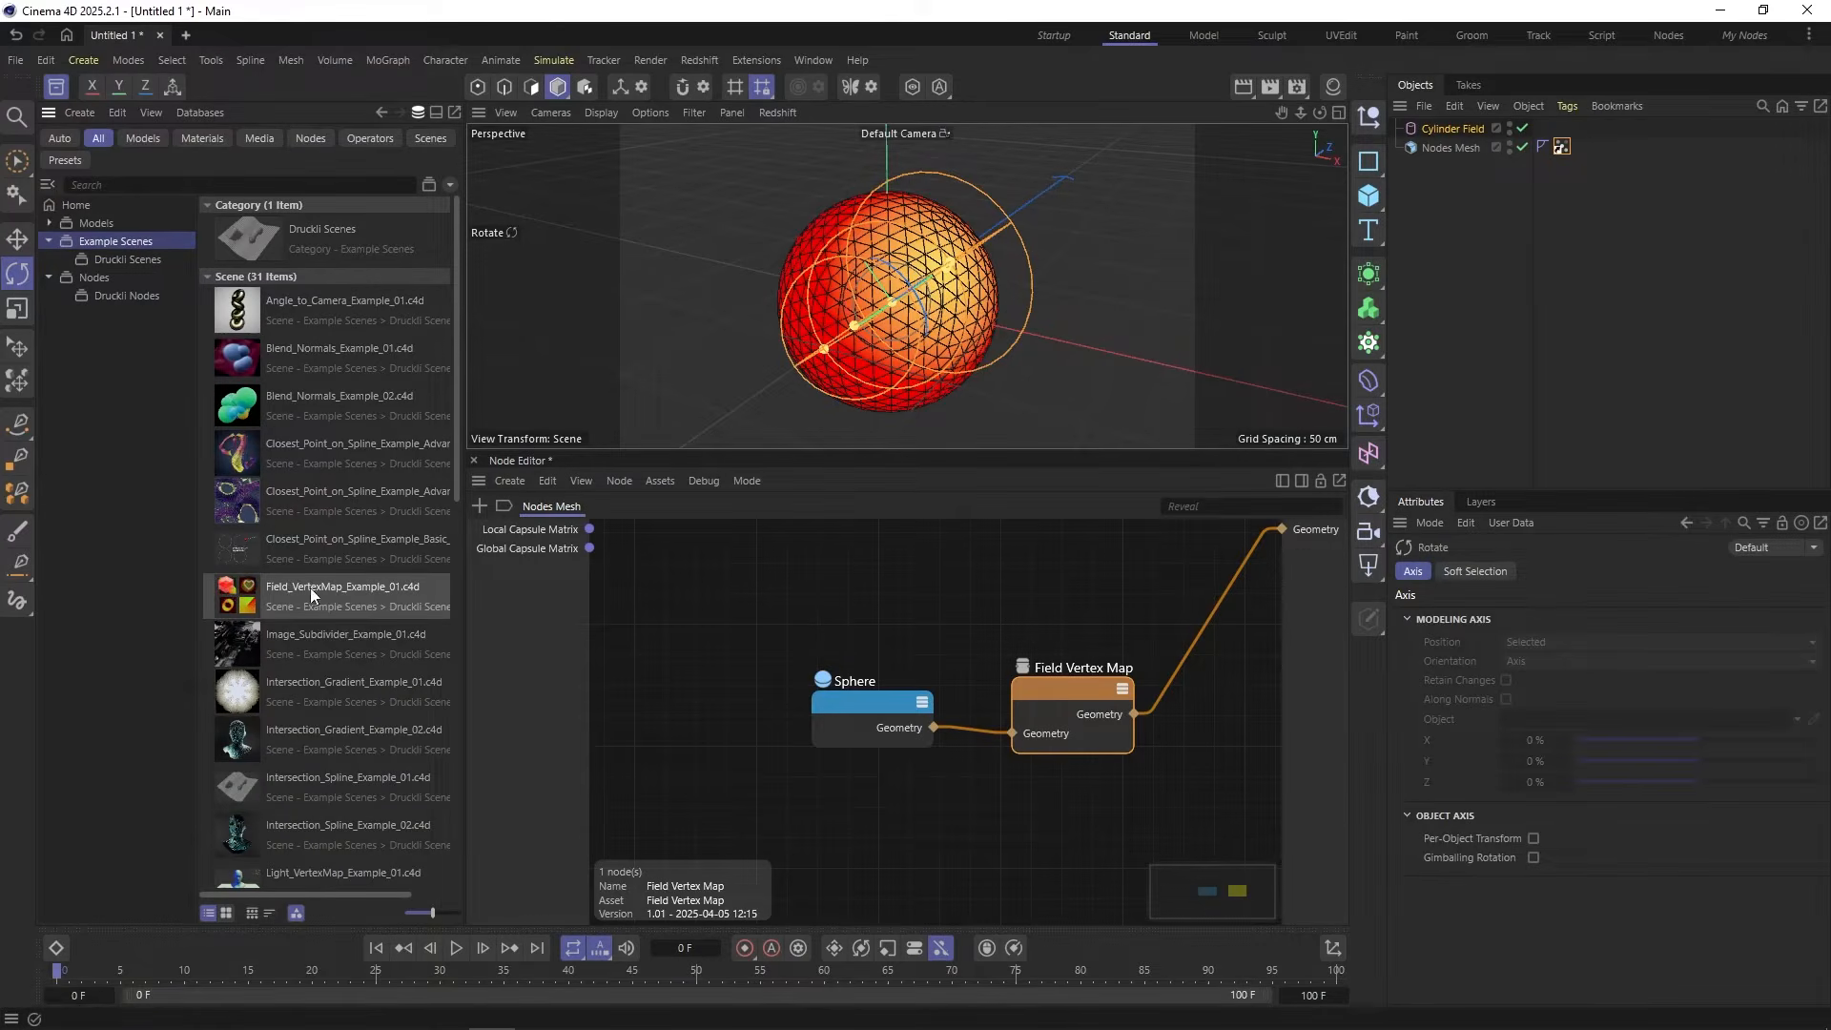
pyautogui.doubleClick(232, 603)
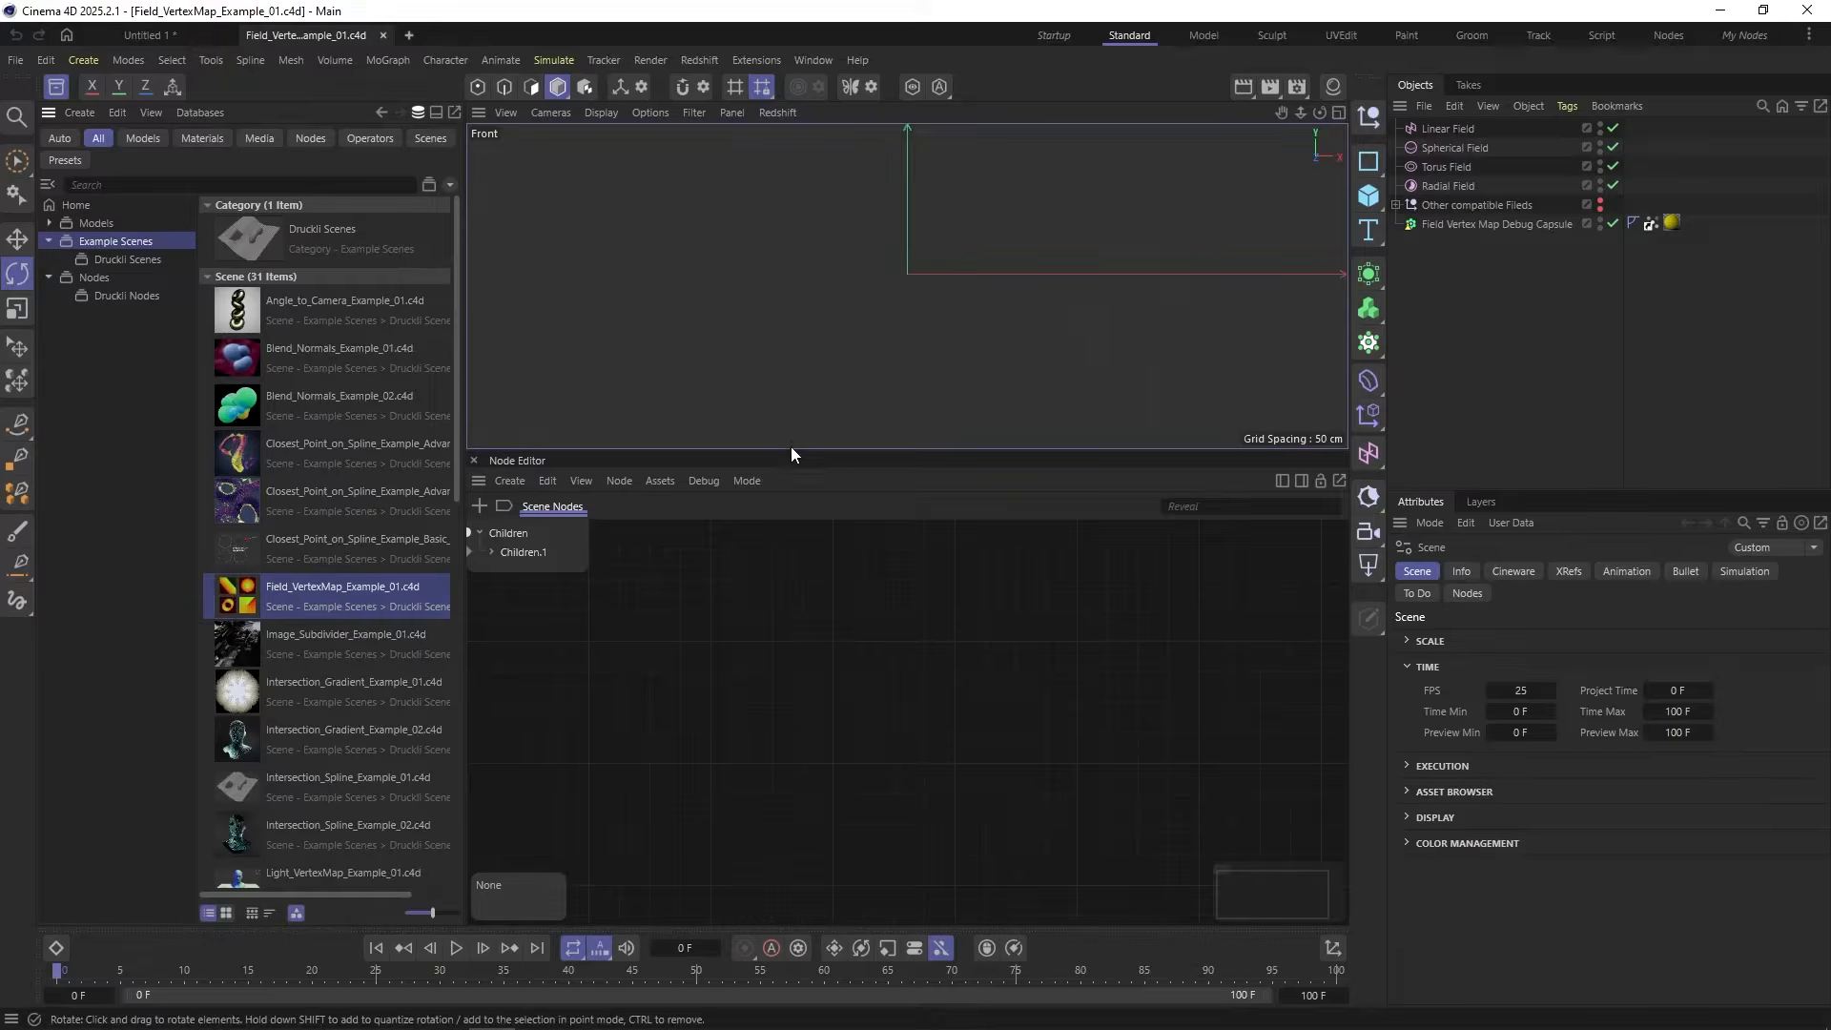
# Step: Close the Node Editor and the Asset Browser to give the example's viewport the full space
pyautogui.moveTo(792, 453); pyautogui.dragTo(477, 638)
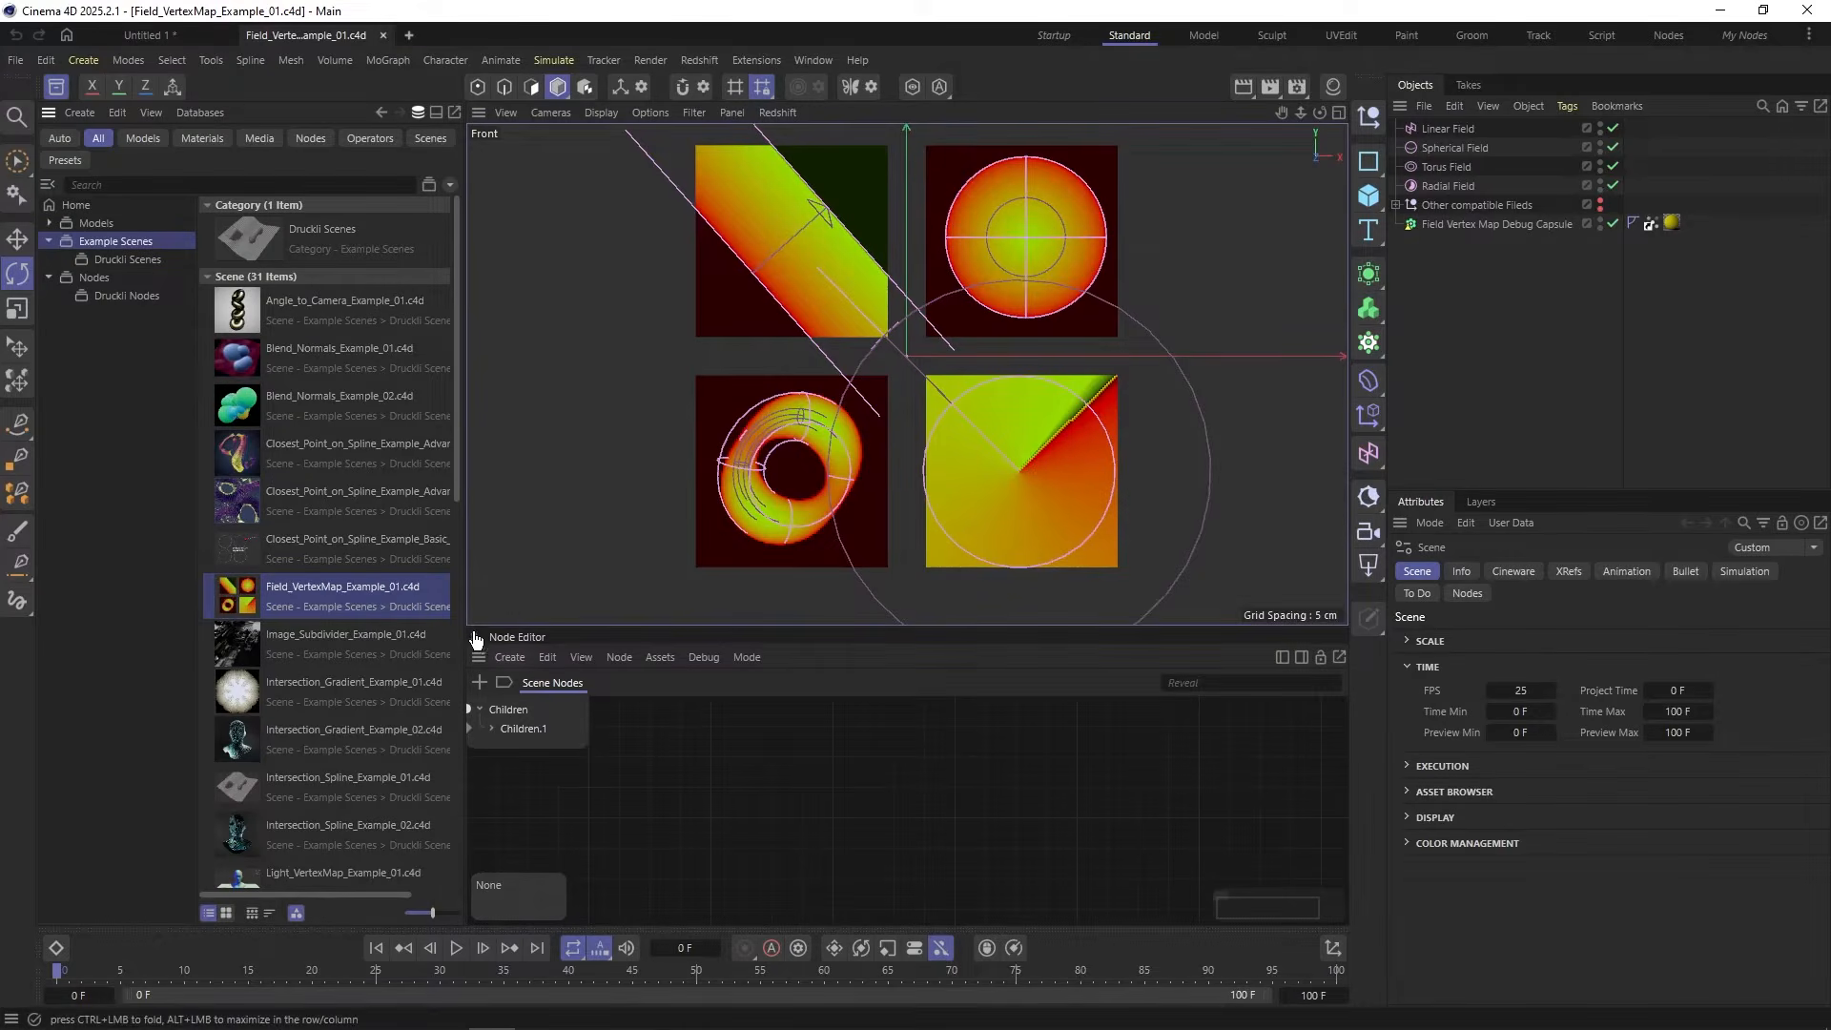
pyautogui.click(477, 639)
pyautogui.click(56, 85)
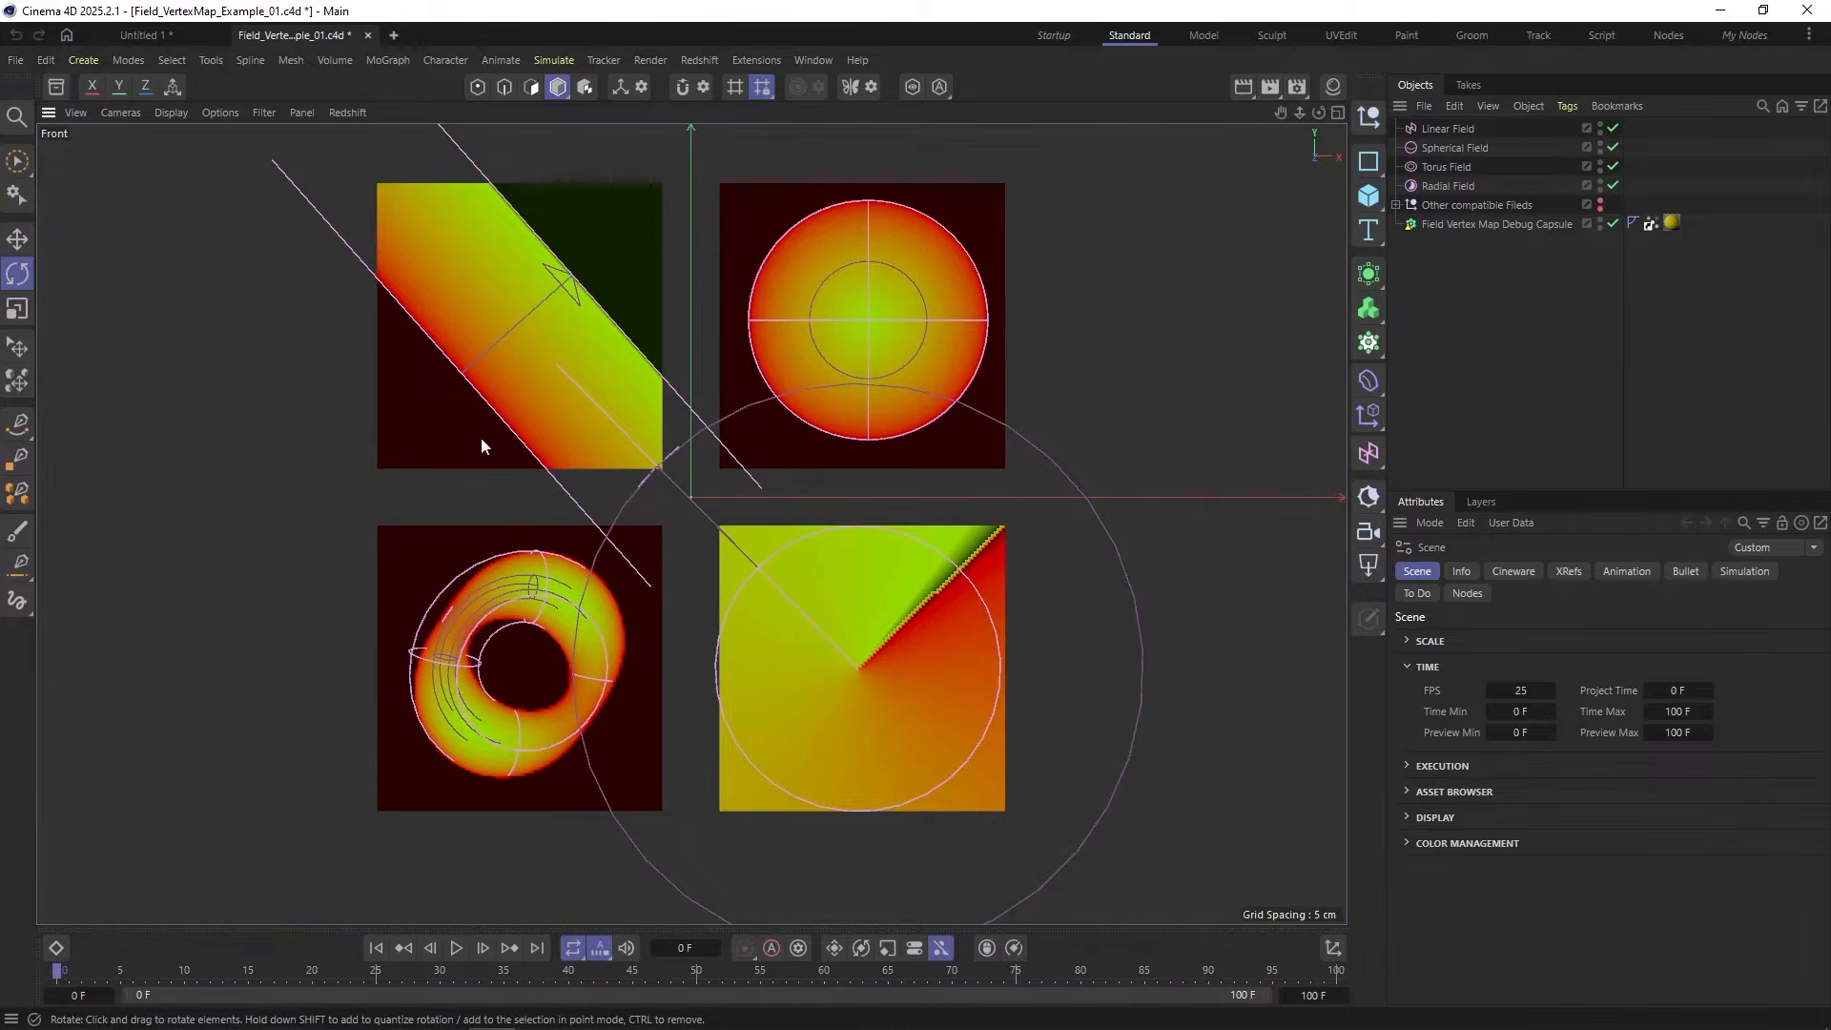
# Step: Inspect the four planes' mesh density with shaded lines and return to shading without lines
pyautogui.press('n')
pyautogui.press('b')
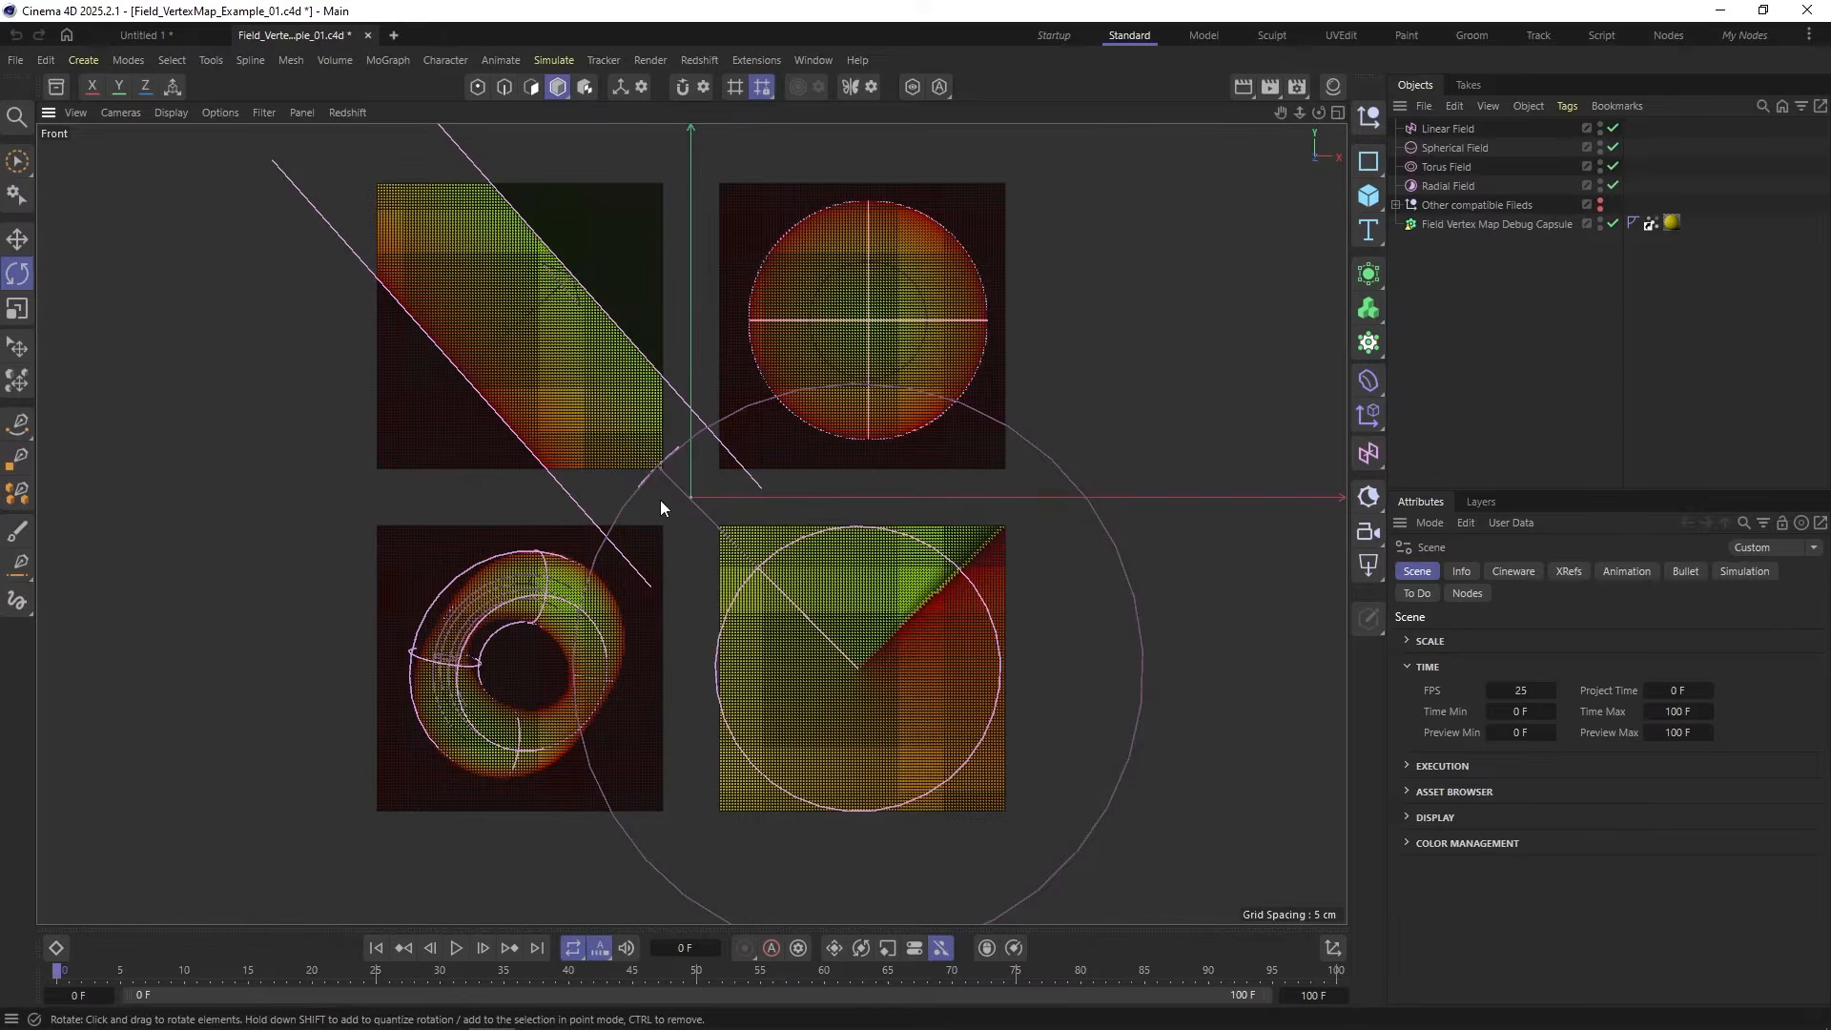
pyautogui.press('n')
pyautogui.press('a')
# Step: Review the Other compatible Fields group and open the node graph of the Field Vertex Map Debug Capsule
pyautogui.click(1397, 205)
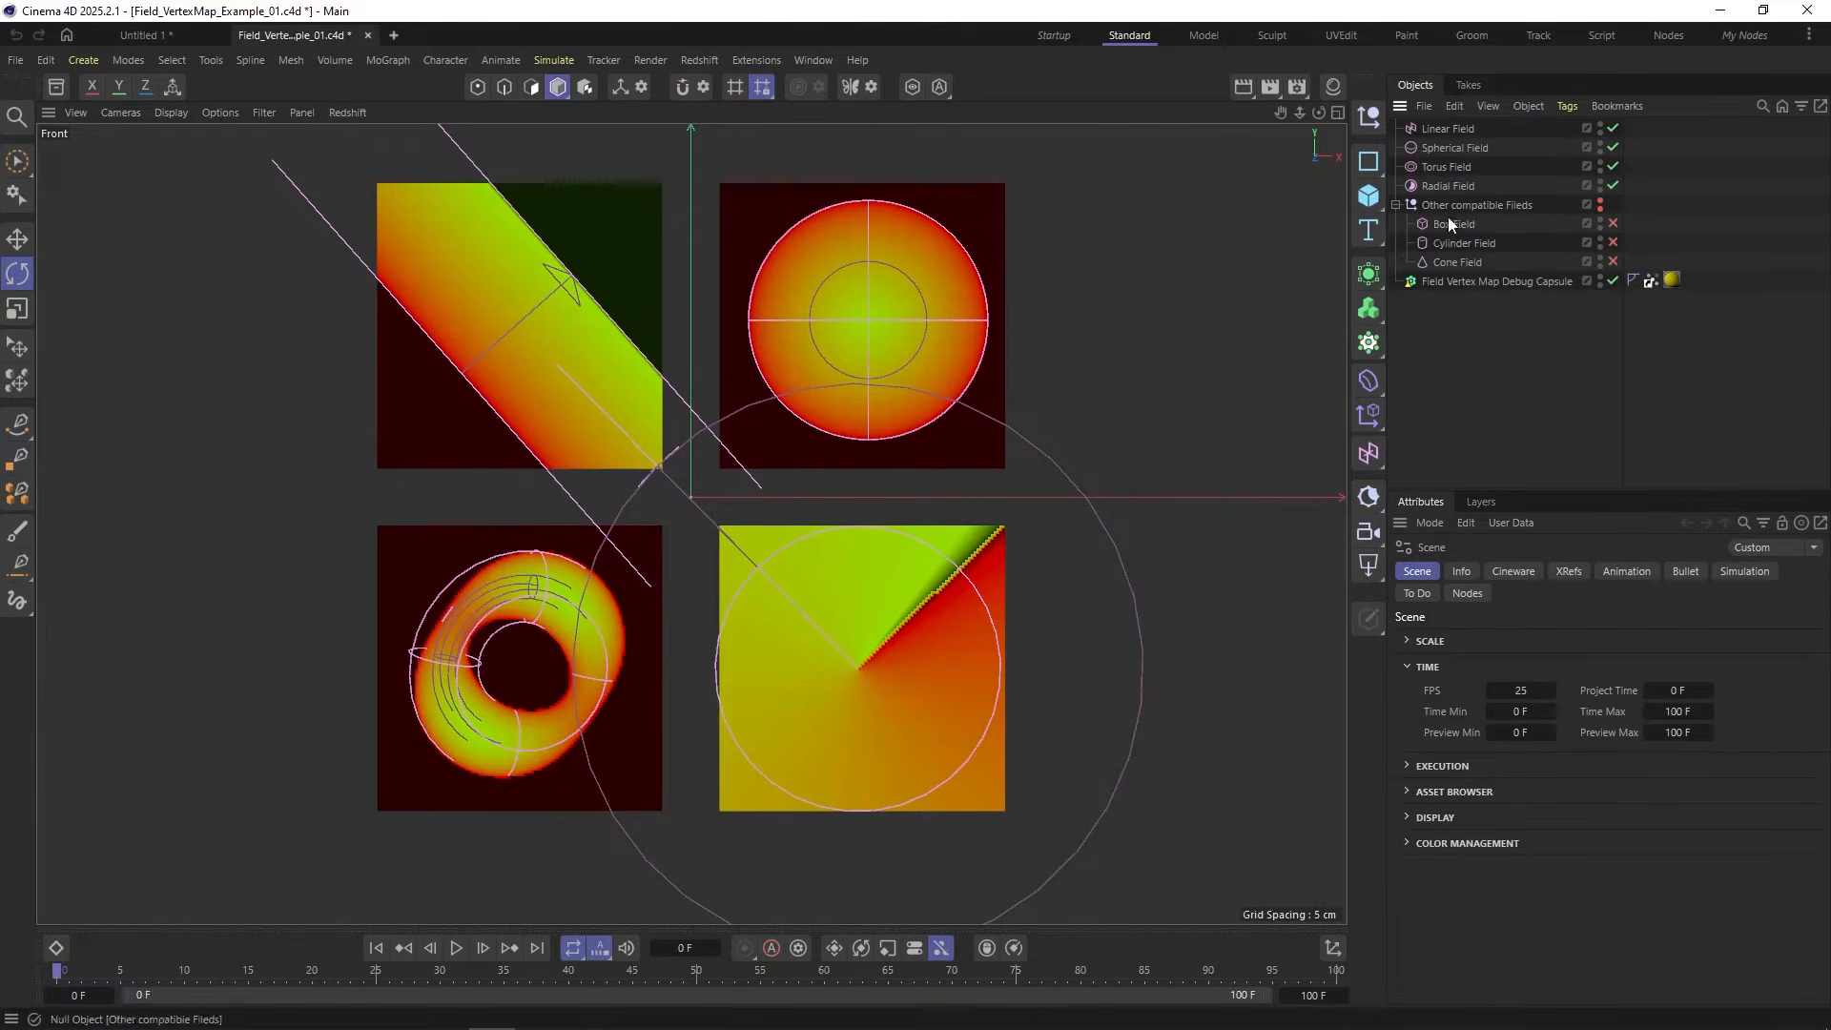
pyautogui.doubleClick(1411, 281)
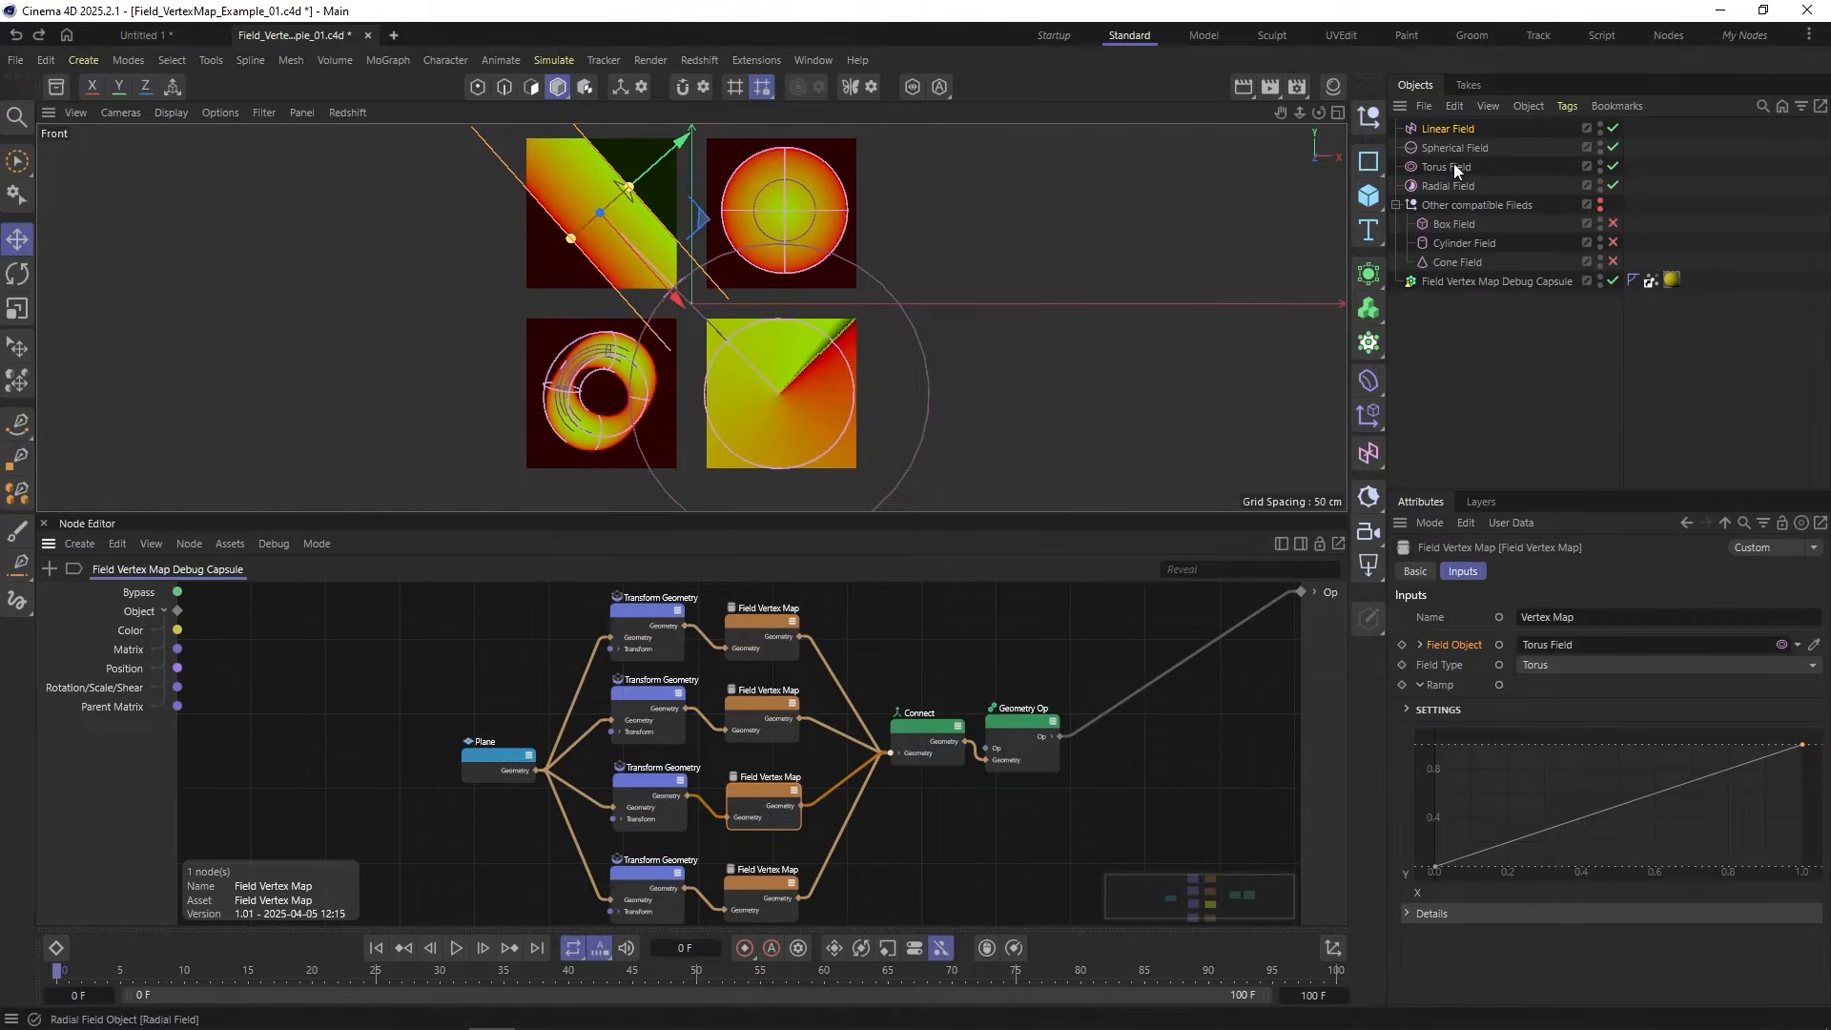
pyautogui.click(1396, 204)
# Step: Enlarge the Spherical Field to about 53.5 cm and rotate the Torus Field on its plane
pyautogui.click(1440, 149)
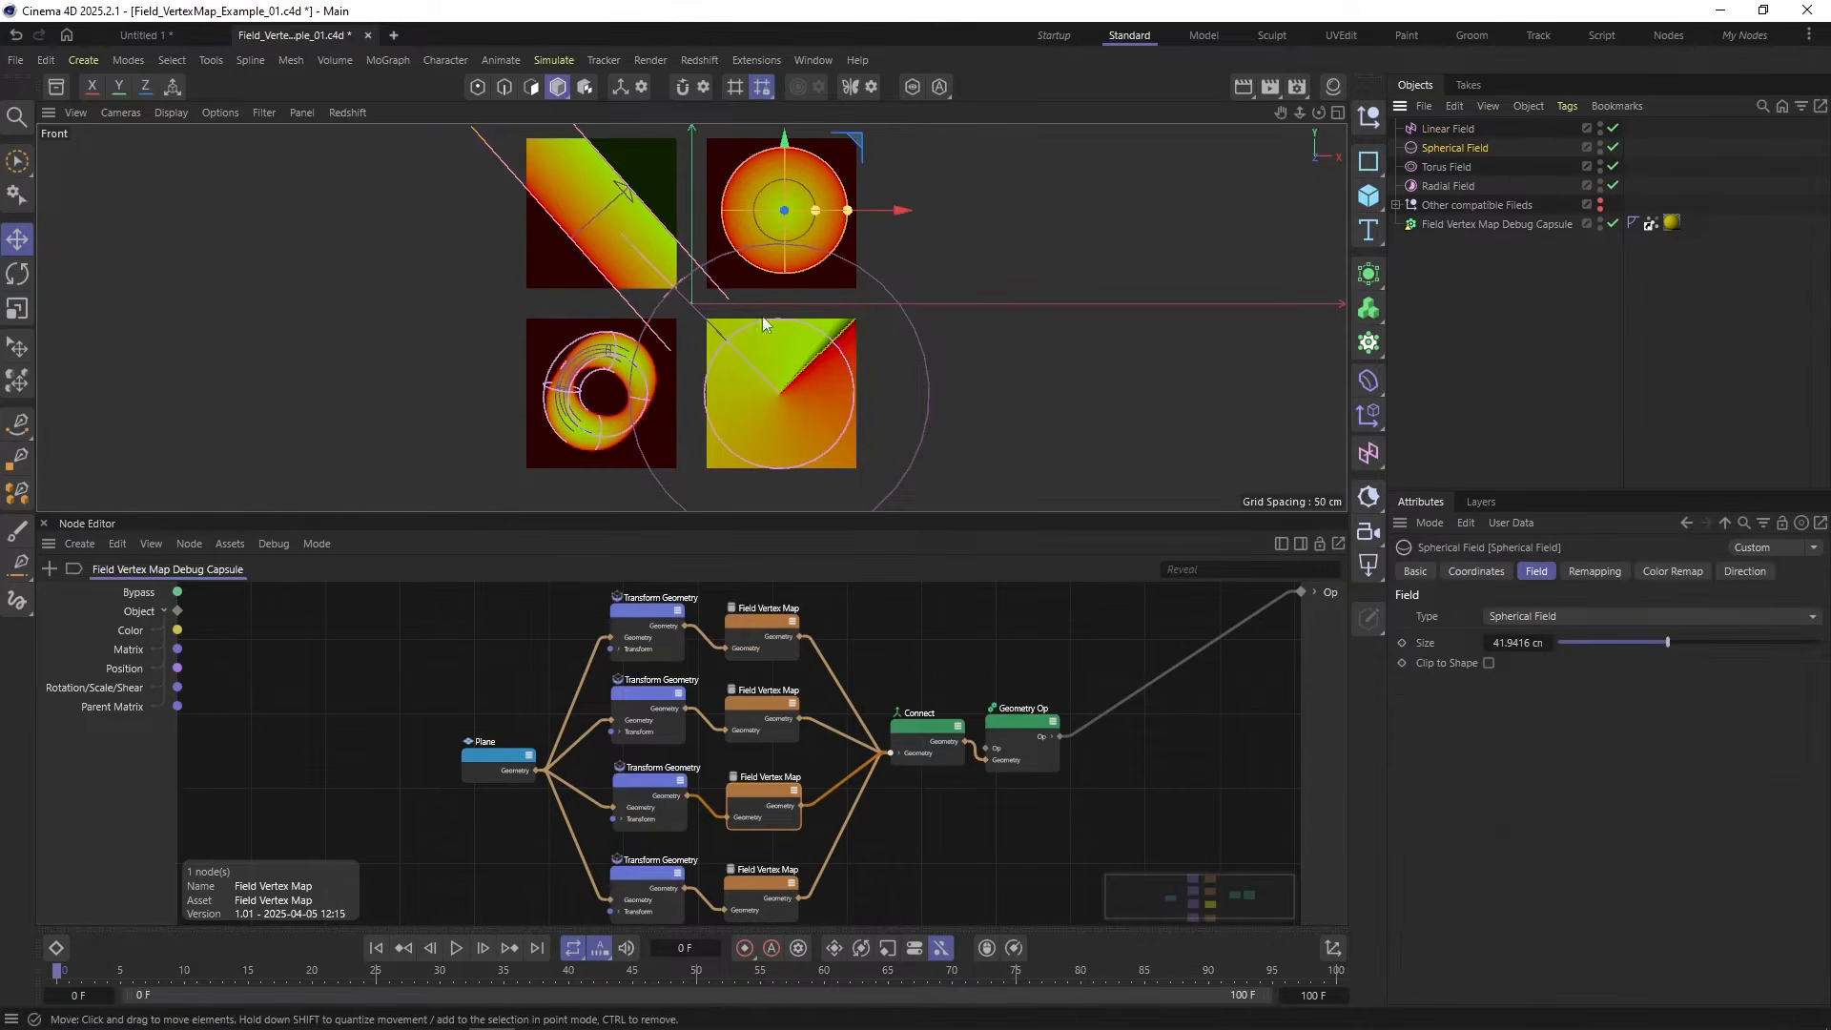
pyautogui.moveTo(848, 210)
pyautogui.mouseDown()
pyautogui.moveTo(968, 196)
pyautogui.moveTo(838, 200)
pyautogui.moveTo(859, 211)
pyautogui.mouseUp()
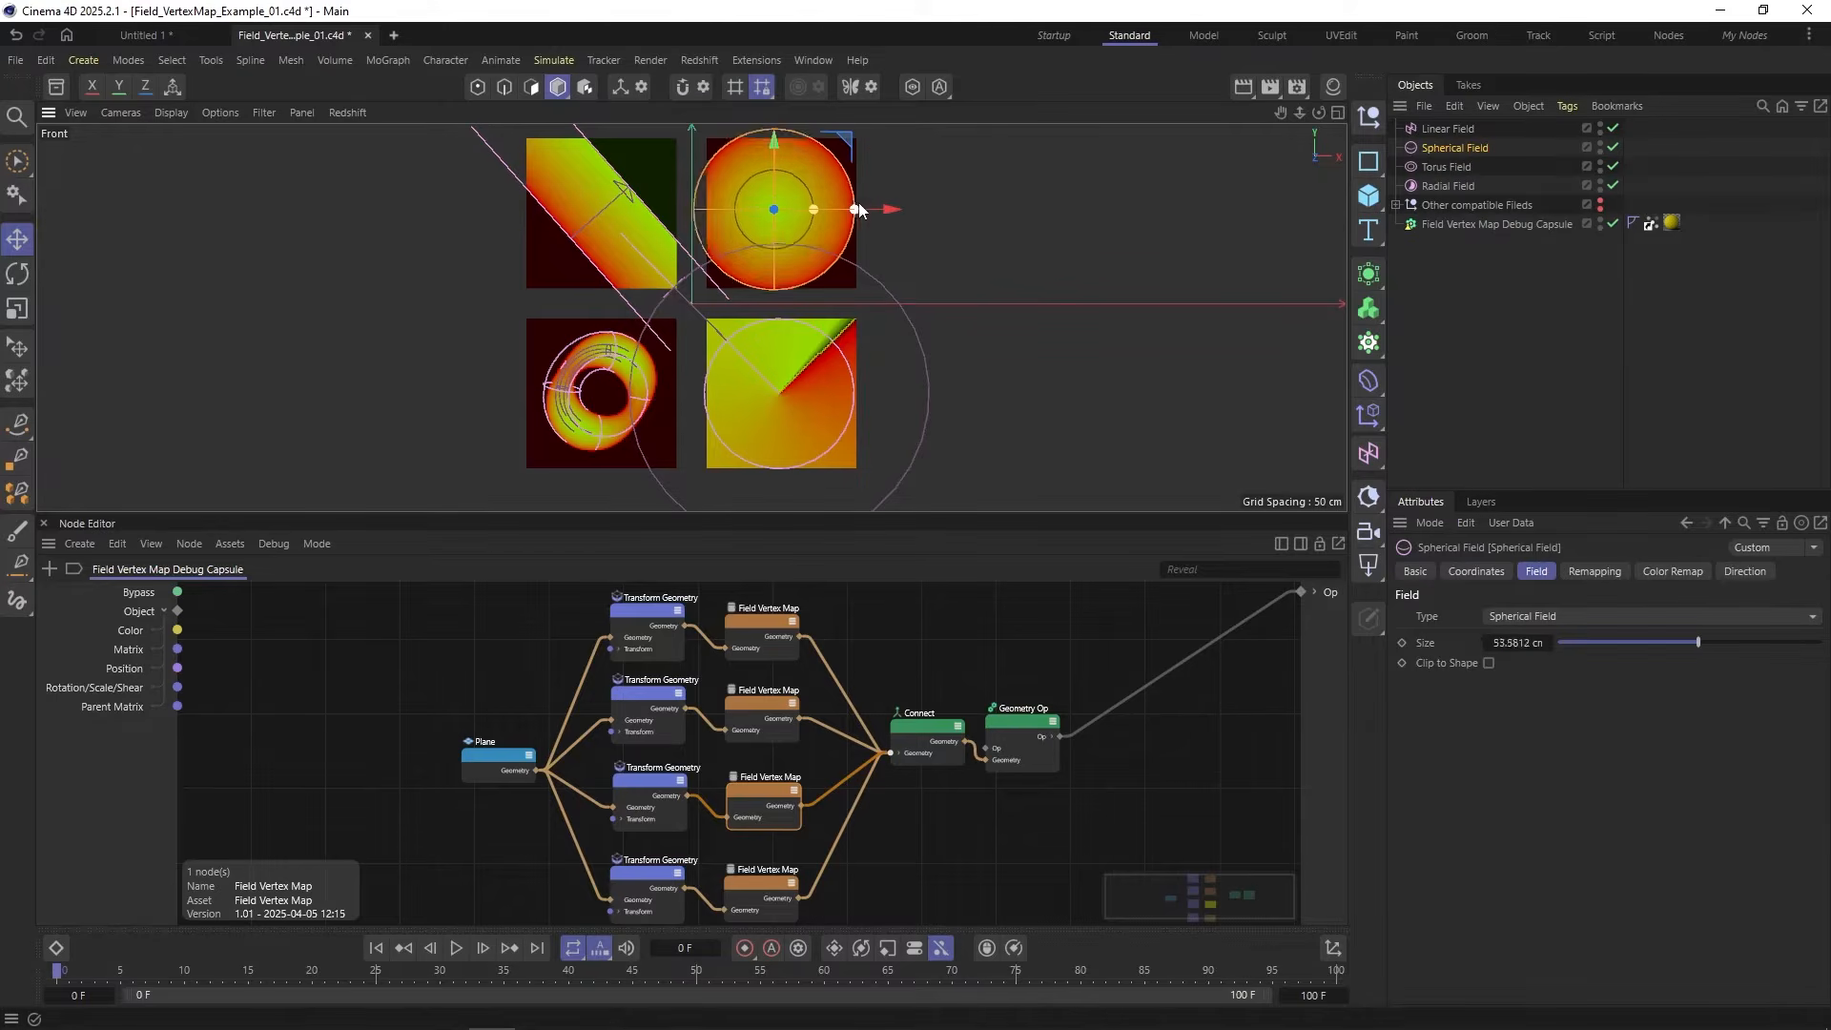
pyautogui.click(1447, 167)
pyautogui.press('r')
pyautogui.moveTo(610, 373); pyautogui.dragTo(537, 386)
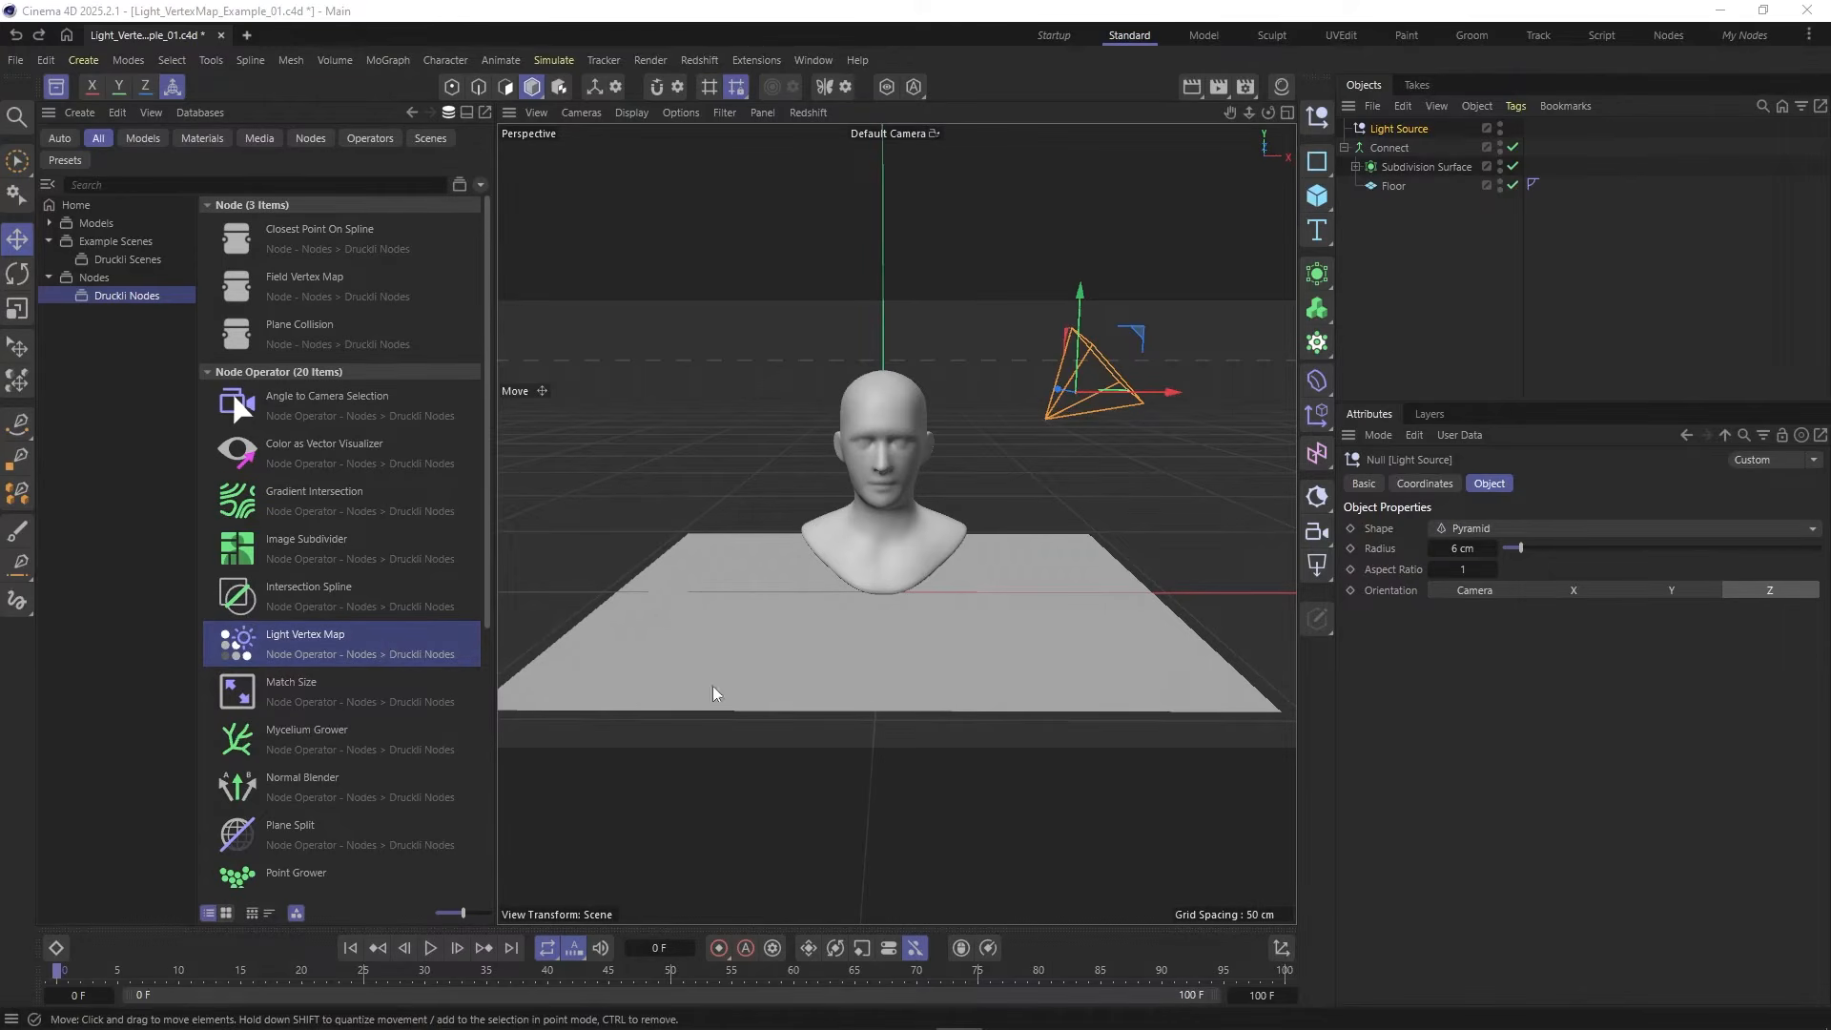
# Step: Review the Connect group, the subdivided bust and the Light Source null, and switch the move gizmo to object coordinates
pyautogui.click(1390, 147)
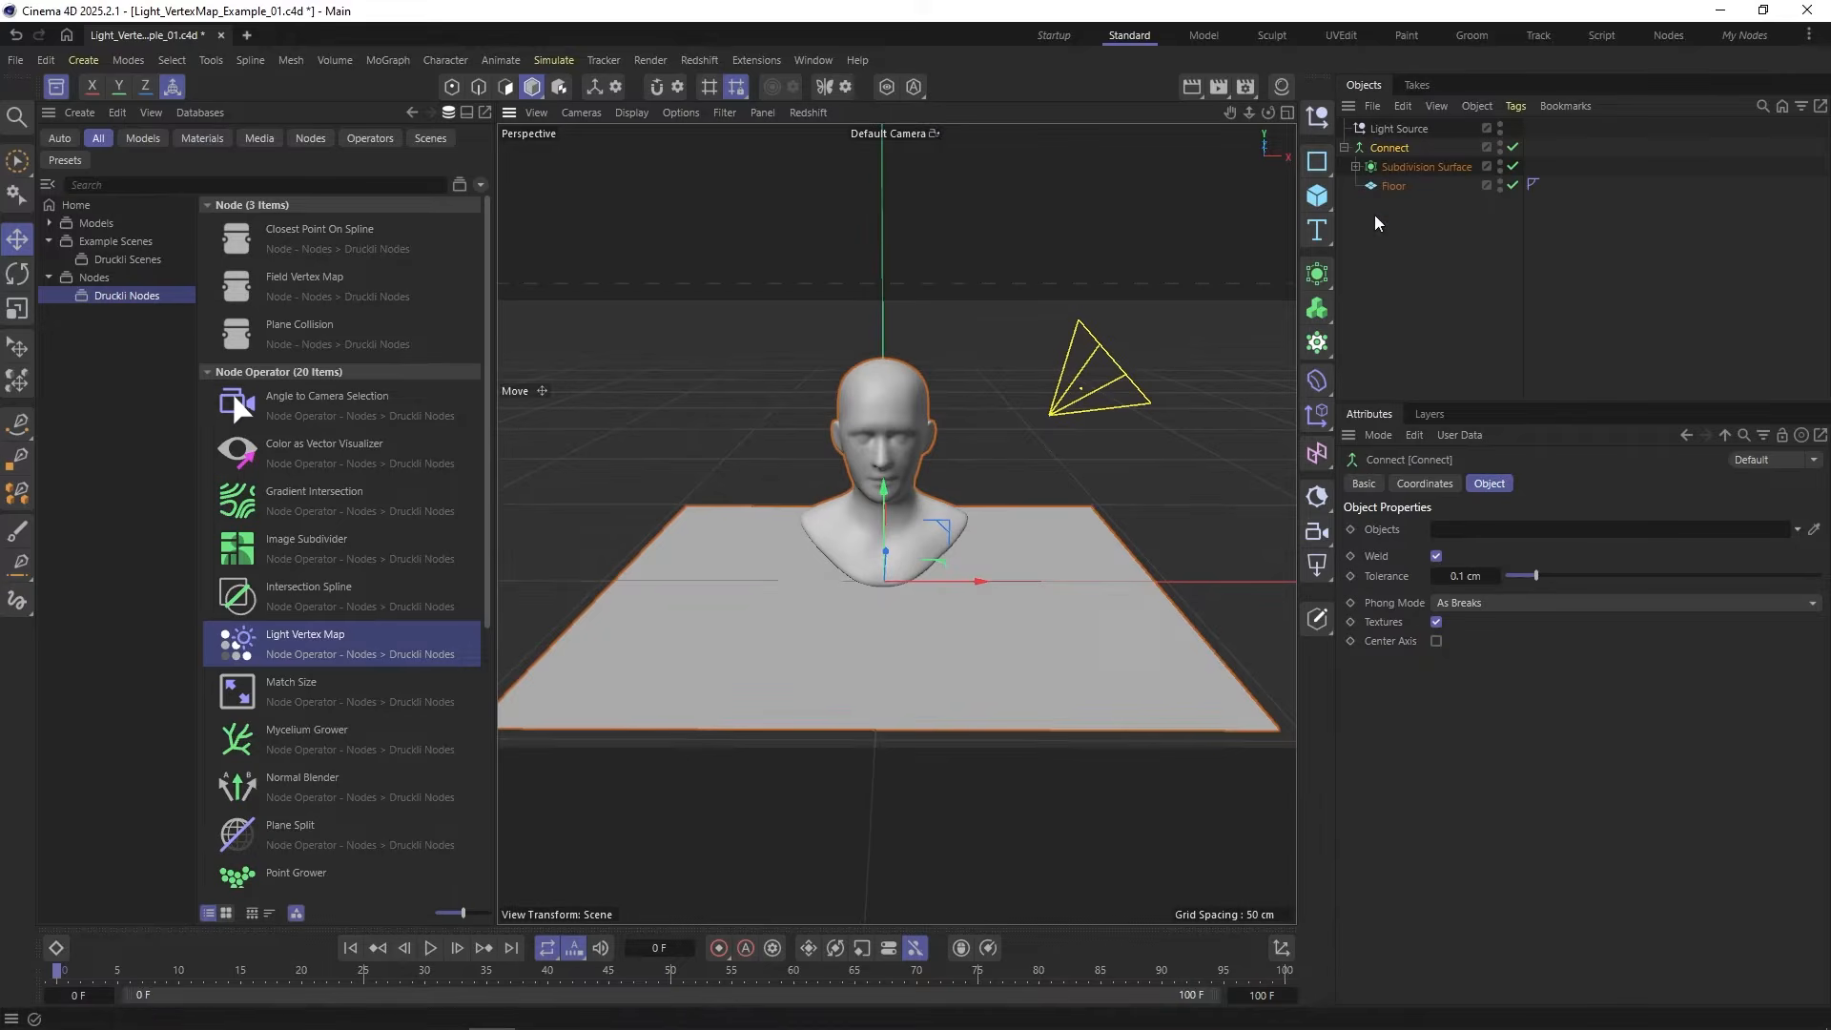
pyautogui.click(1415, 168)
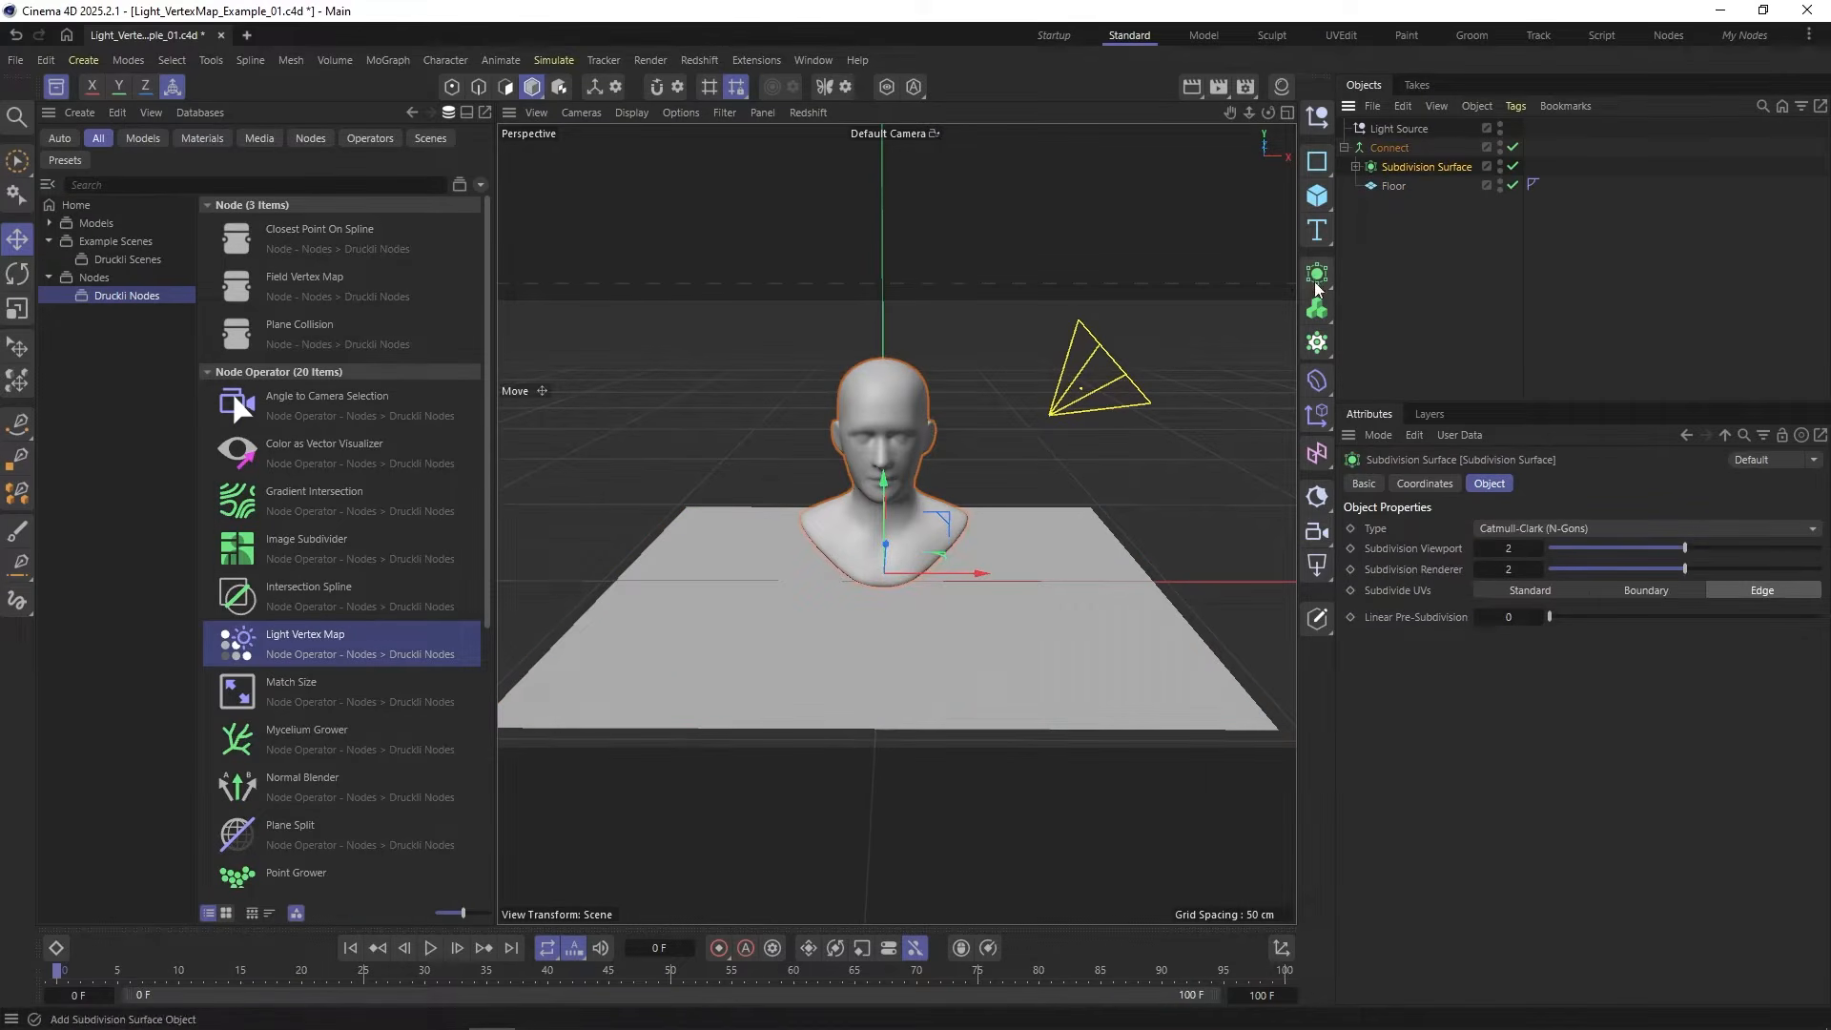
pyautogui.click(1402, 148)
pyautogui.click(1400, 130)
pyautogui.keyDown('alt'); pyautogui.moveTo(1221, 257); pyautogui.dragTo(975, 392); pyautogui.keyUp('alt')
pyautogui.click(173, 88)
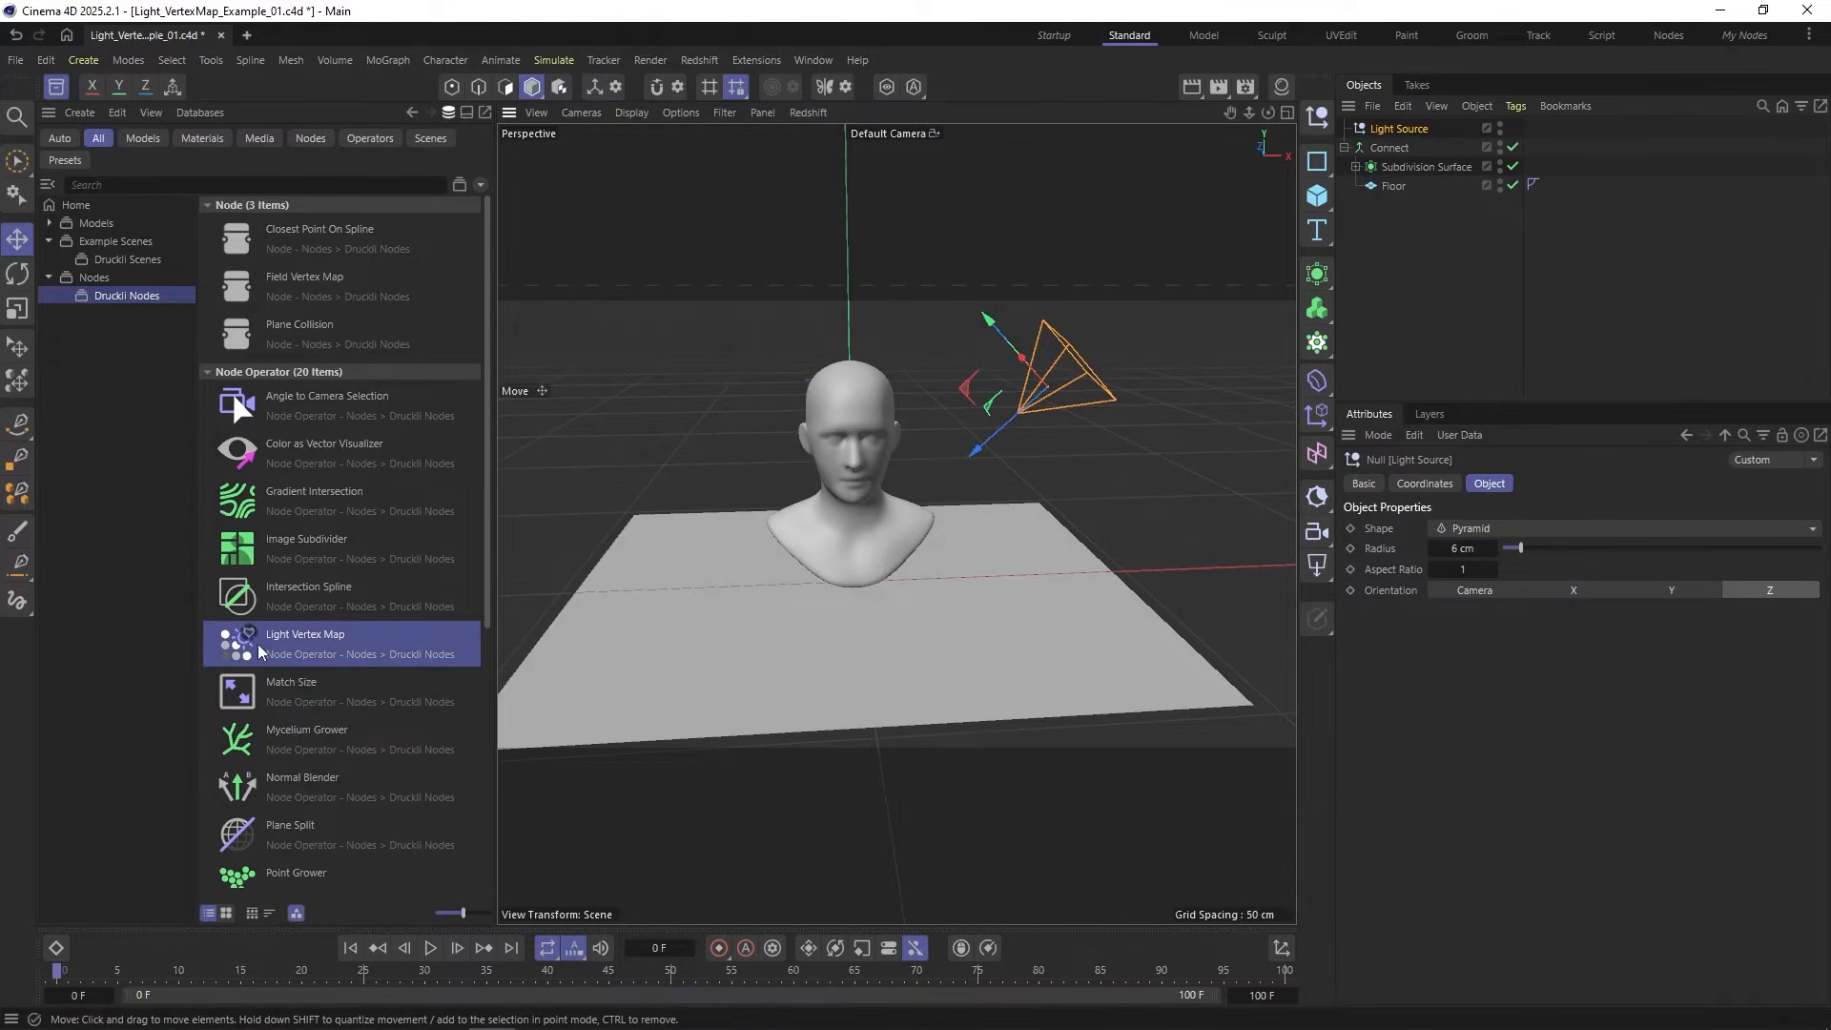
# Step: Add the Light Vertex Map operator under Connect below the Floor and assign Light Source as its Light Object
pyautogui.moveTo(683, 658); pyautogui.dragTo(1428, 279)
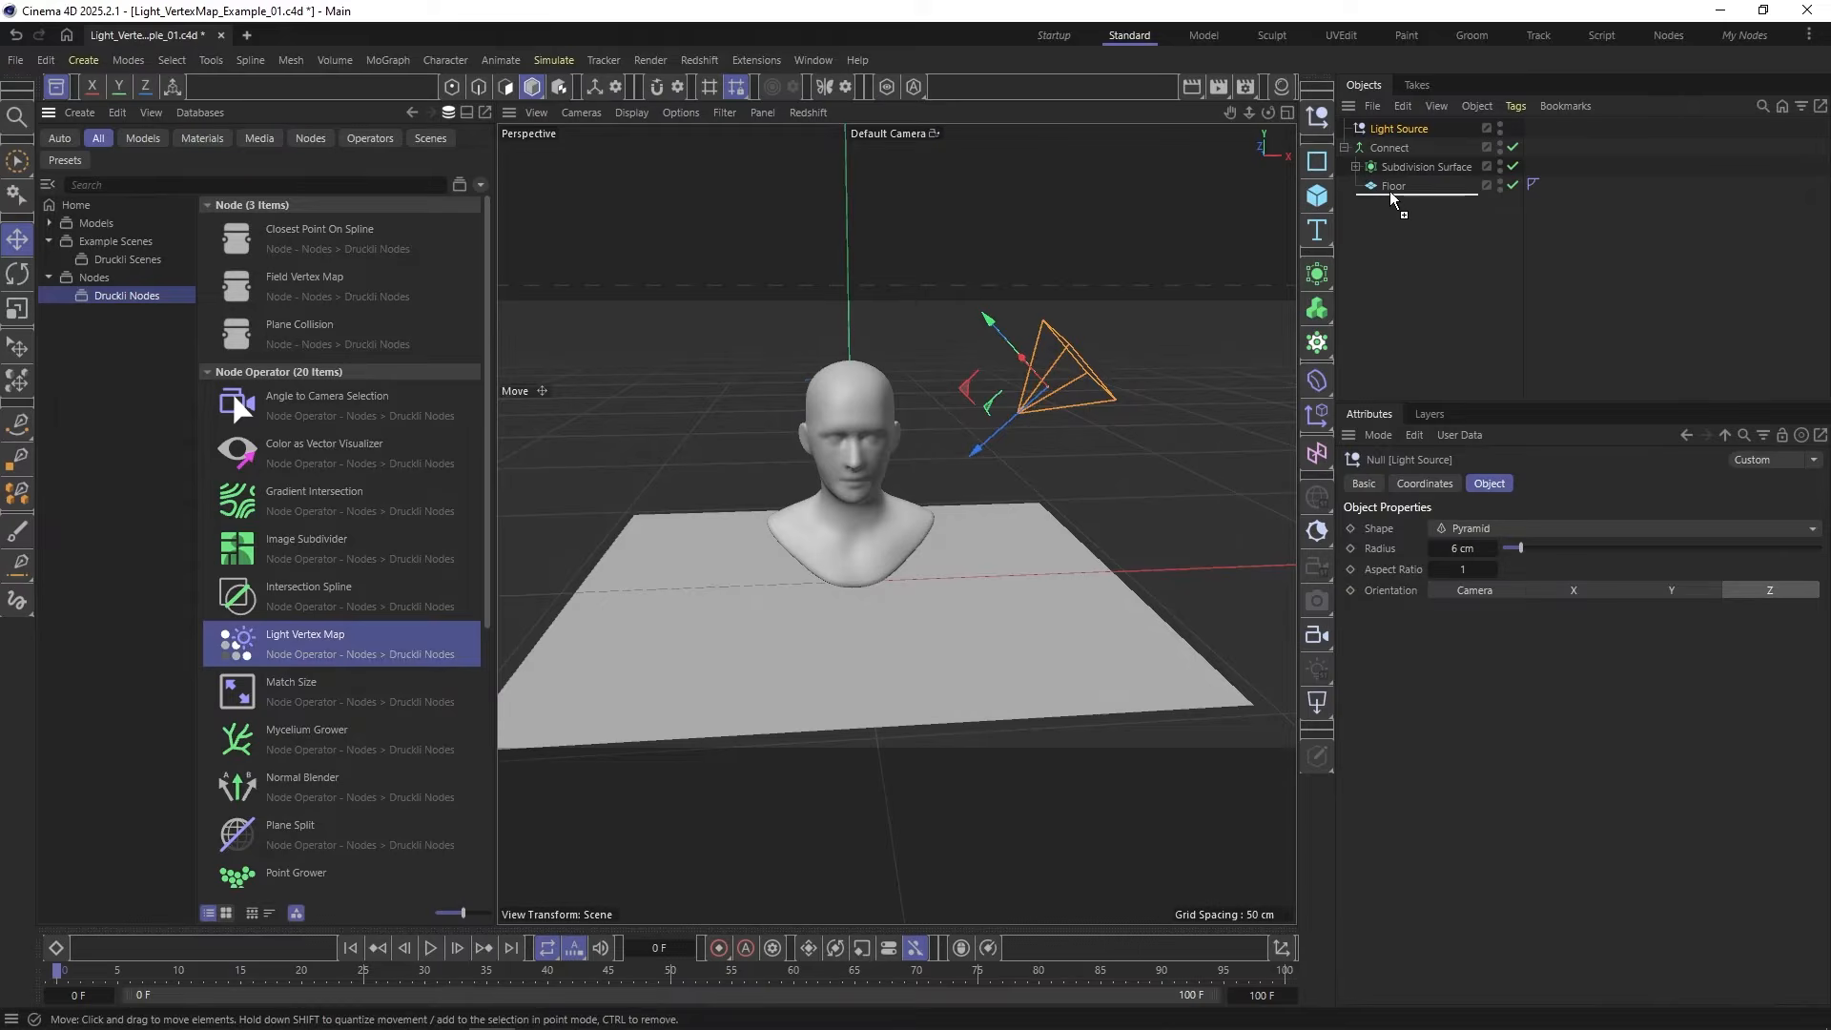
pyautogui.moveTo(1393, 199); pyautogui.dragTo(1392, 197)
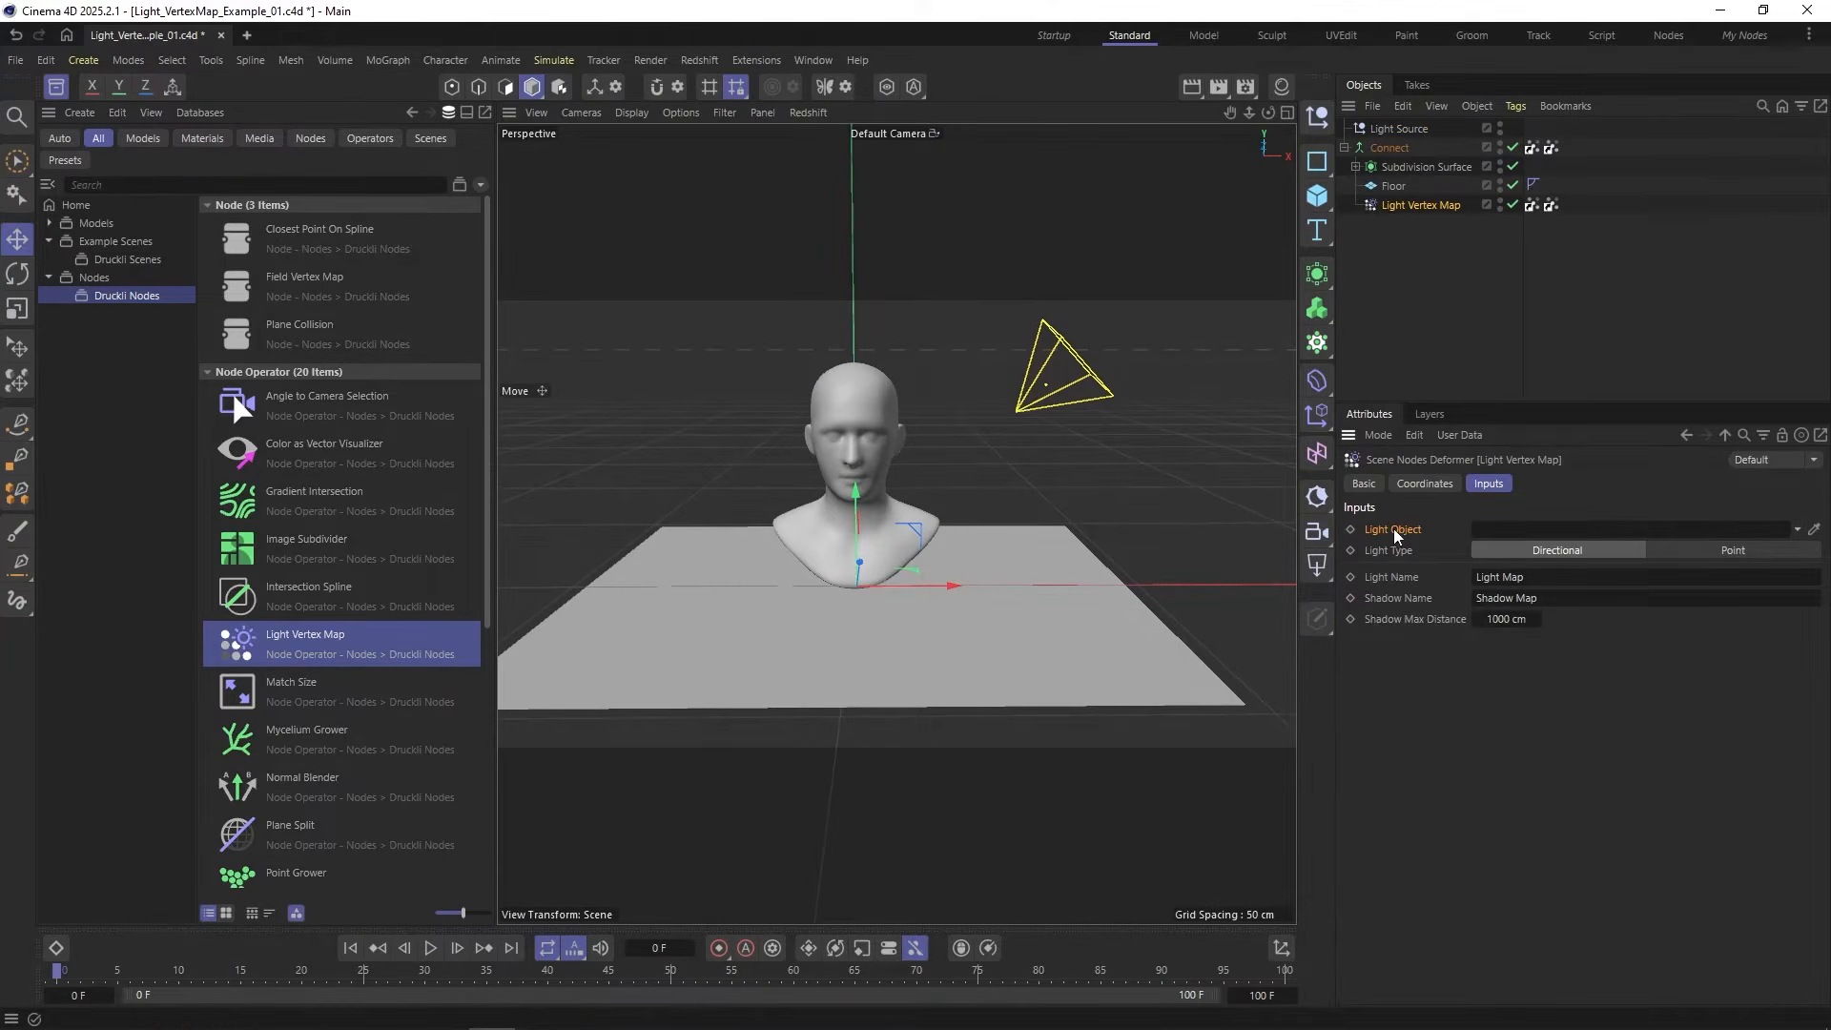
pyautogui.click(1401, 130)
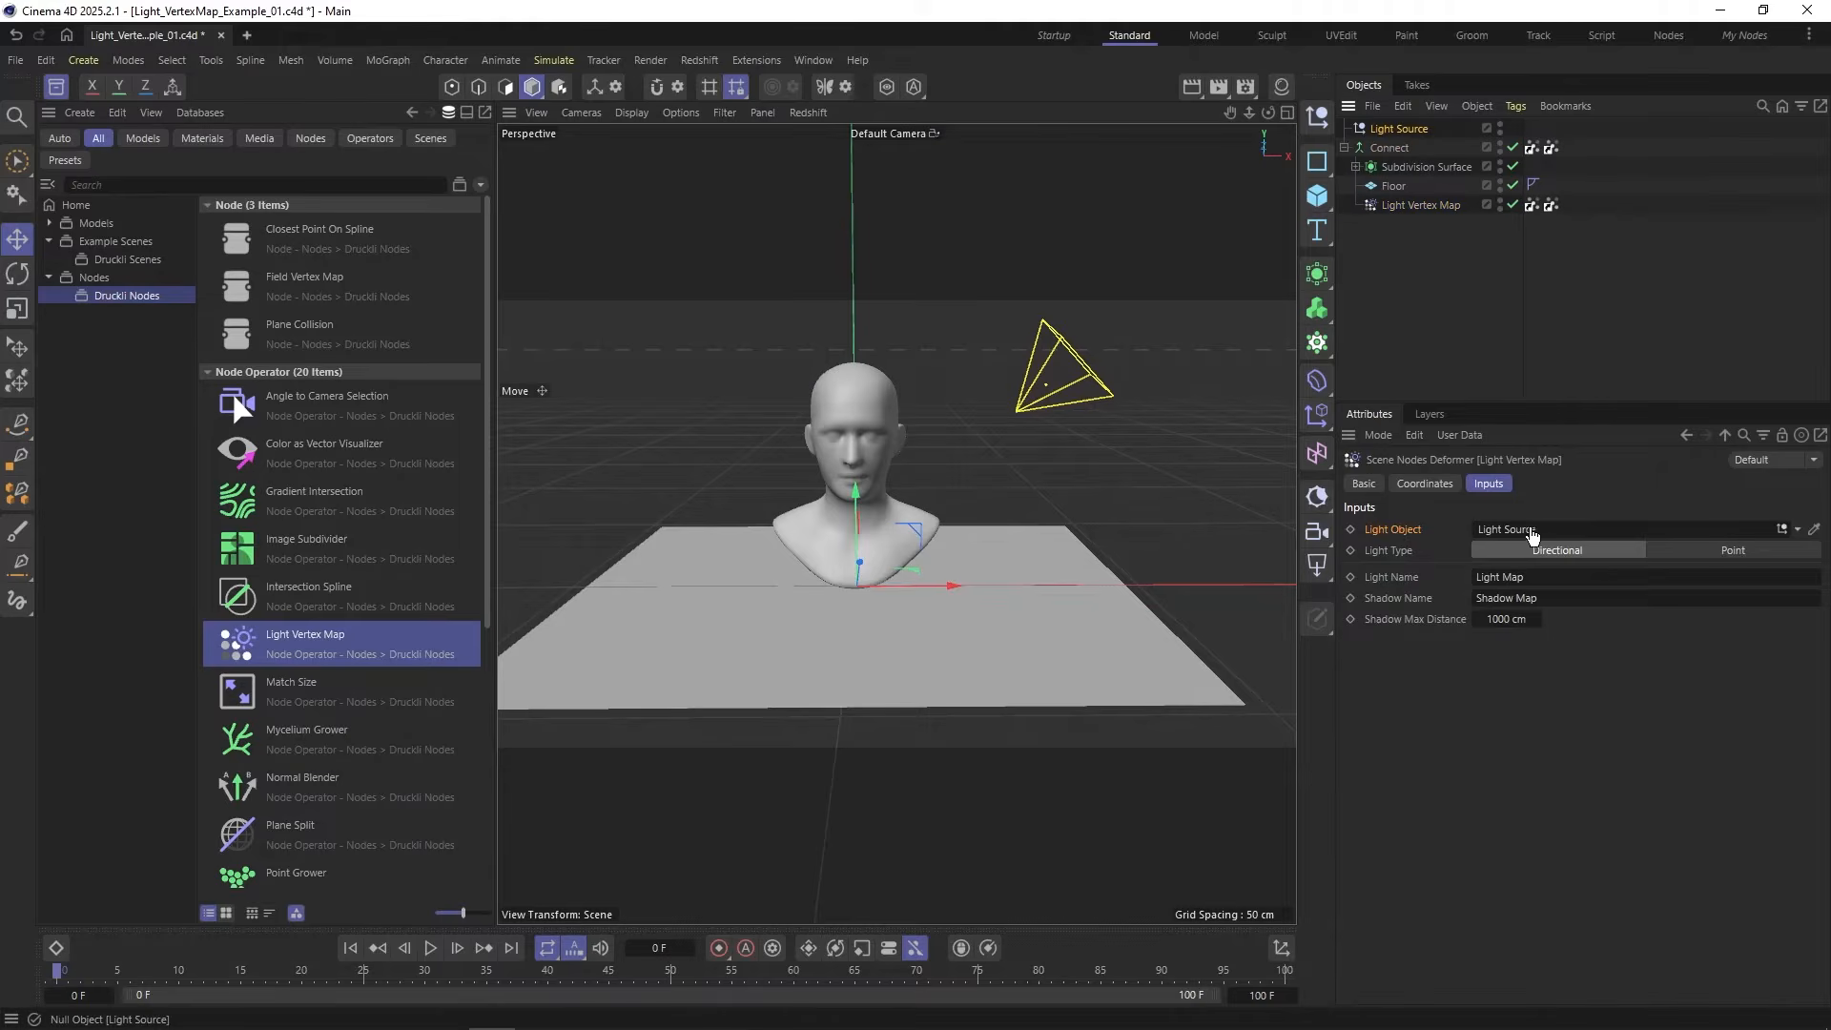
pyautogui.moveTo(1533, 535); pyautogui.dragTo(1532, 533)
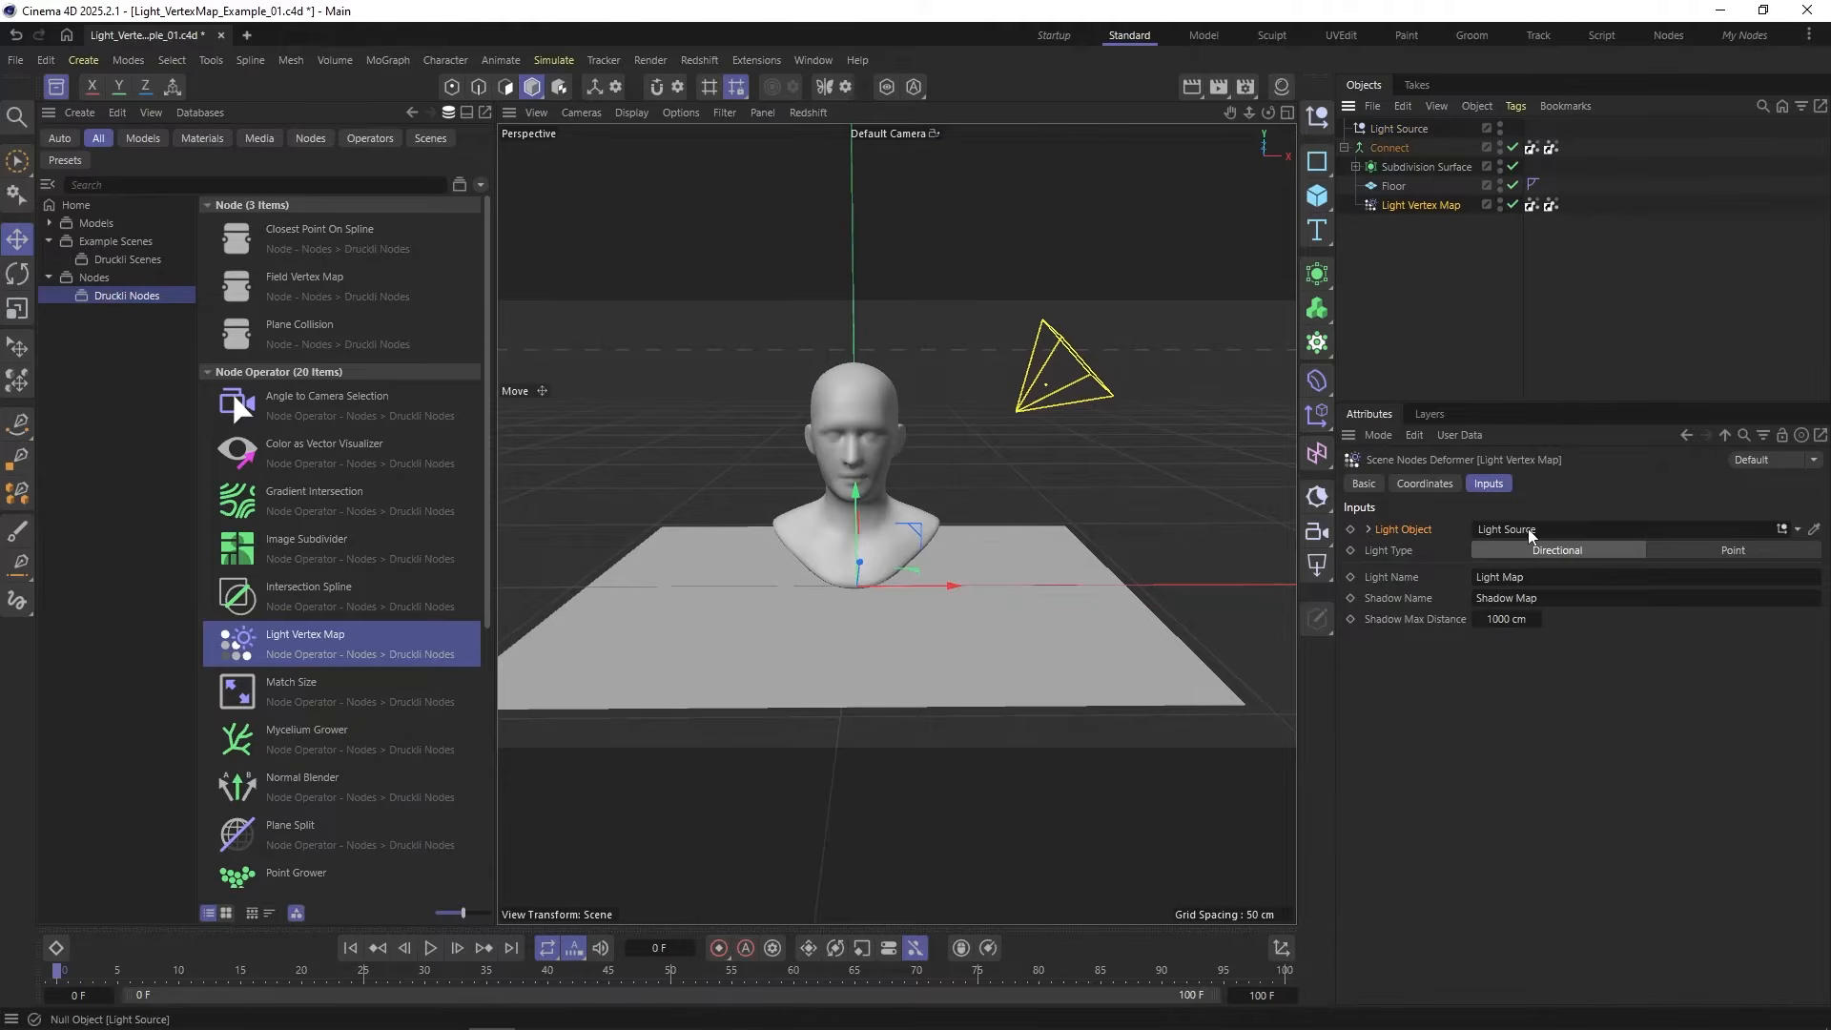
# Step: Display the Light Map vertex map on the bust and floor and examine its shading from several sides
pyautogui.click(1533, 148)
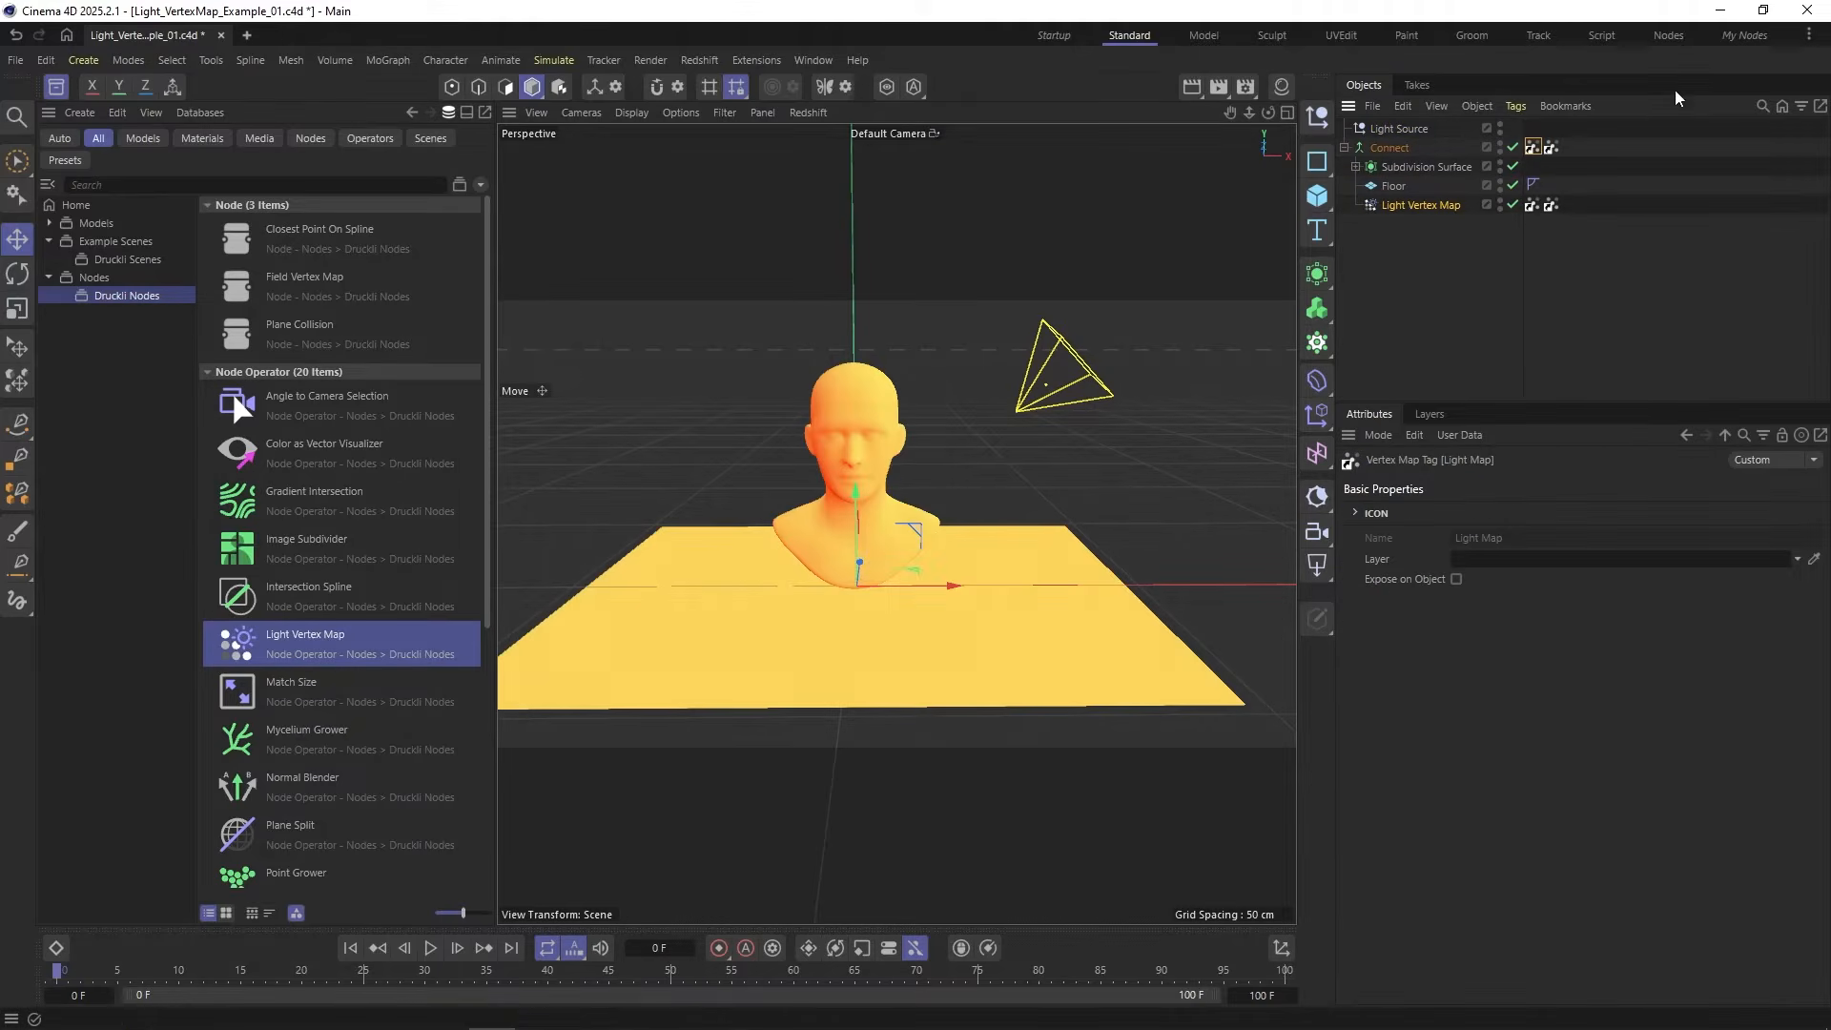
pyautogui.moveTo(1103, 502)
pyautogui.keyDown('alt'); pyautogui.mouseDown()
pyautogui.moveTo(1094, 455)
pyautogui.moveTo(1177, 442)
pyautogui.moveTo(790, 577)
pyautogui.mouseUp(); pyautogui.keyUp('alt')
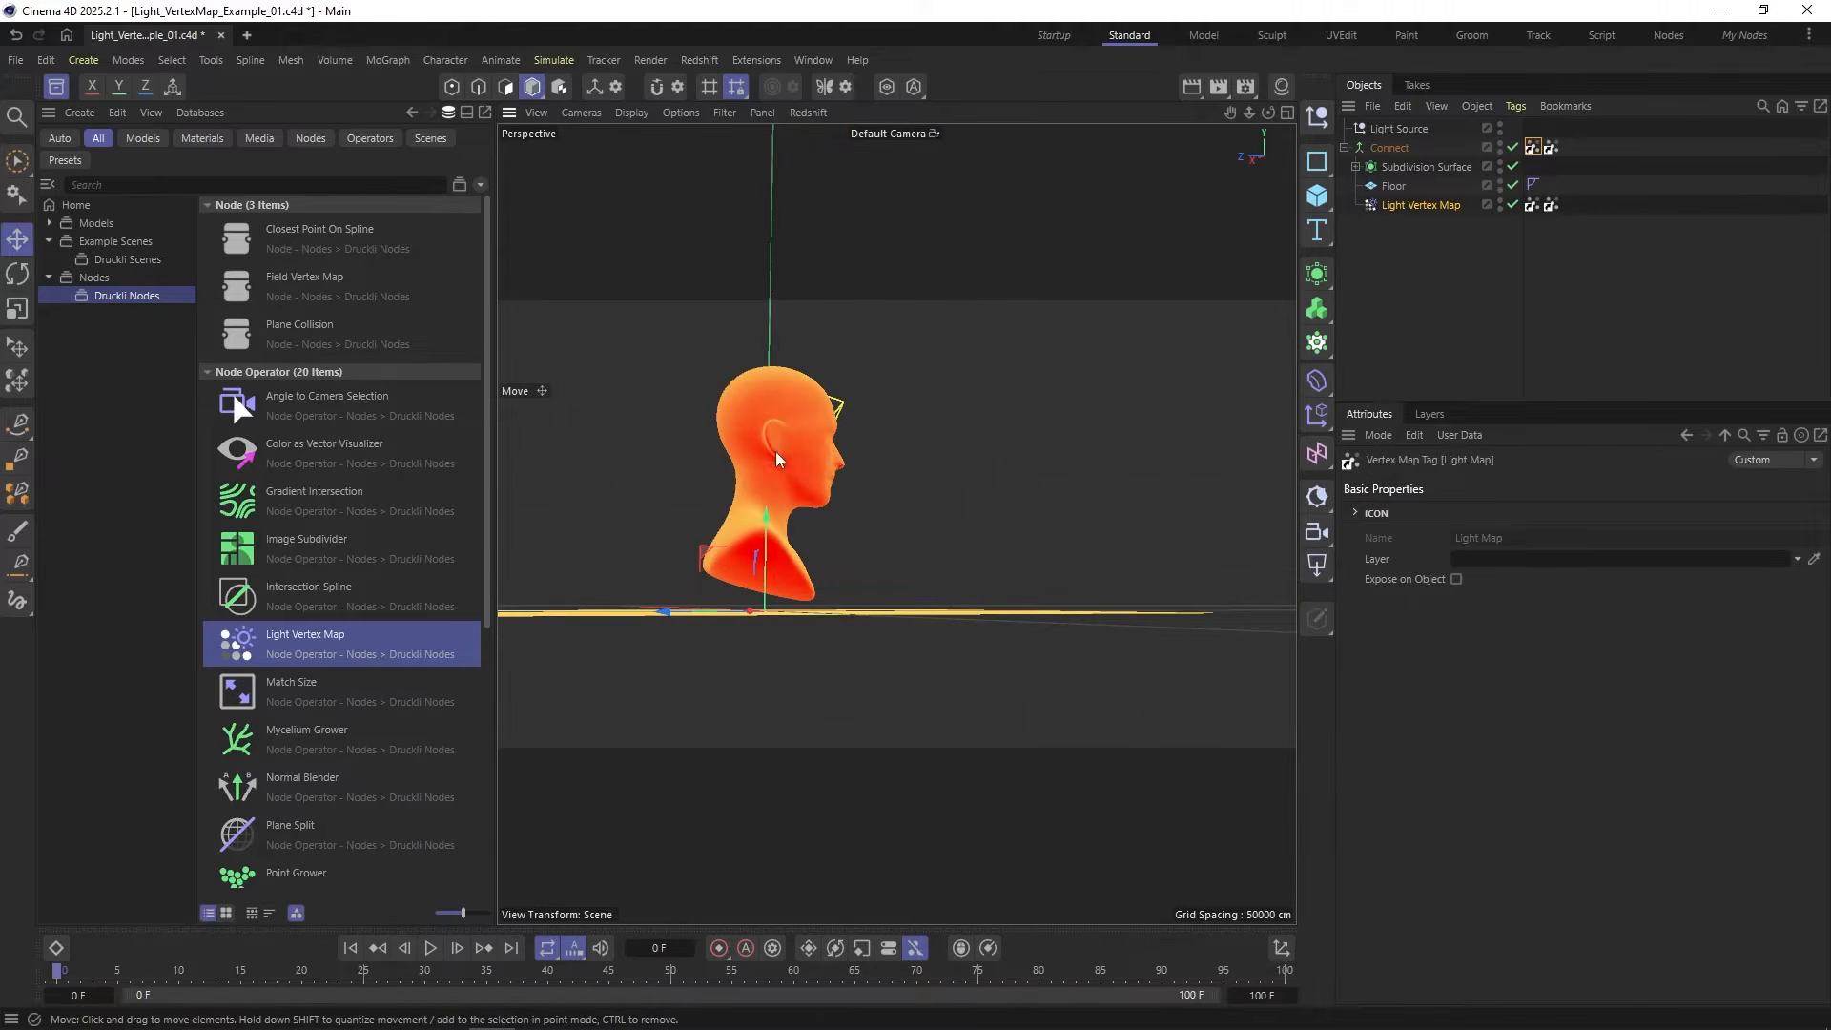
pyautogui.keyDown('alt'); pyautogui.moveTo(792, 444); pyautogui.dragTo(467, 532); pyautogui.keyUp('alt')
pyautogui.keyDown('alt'); pyautogui.moveTo(842, 429); pyautogui.dragTo(1097, 315); pyautogui.keyUp('alt')
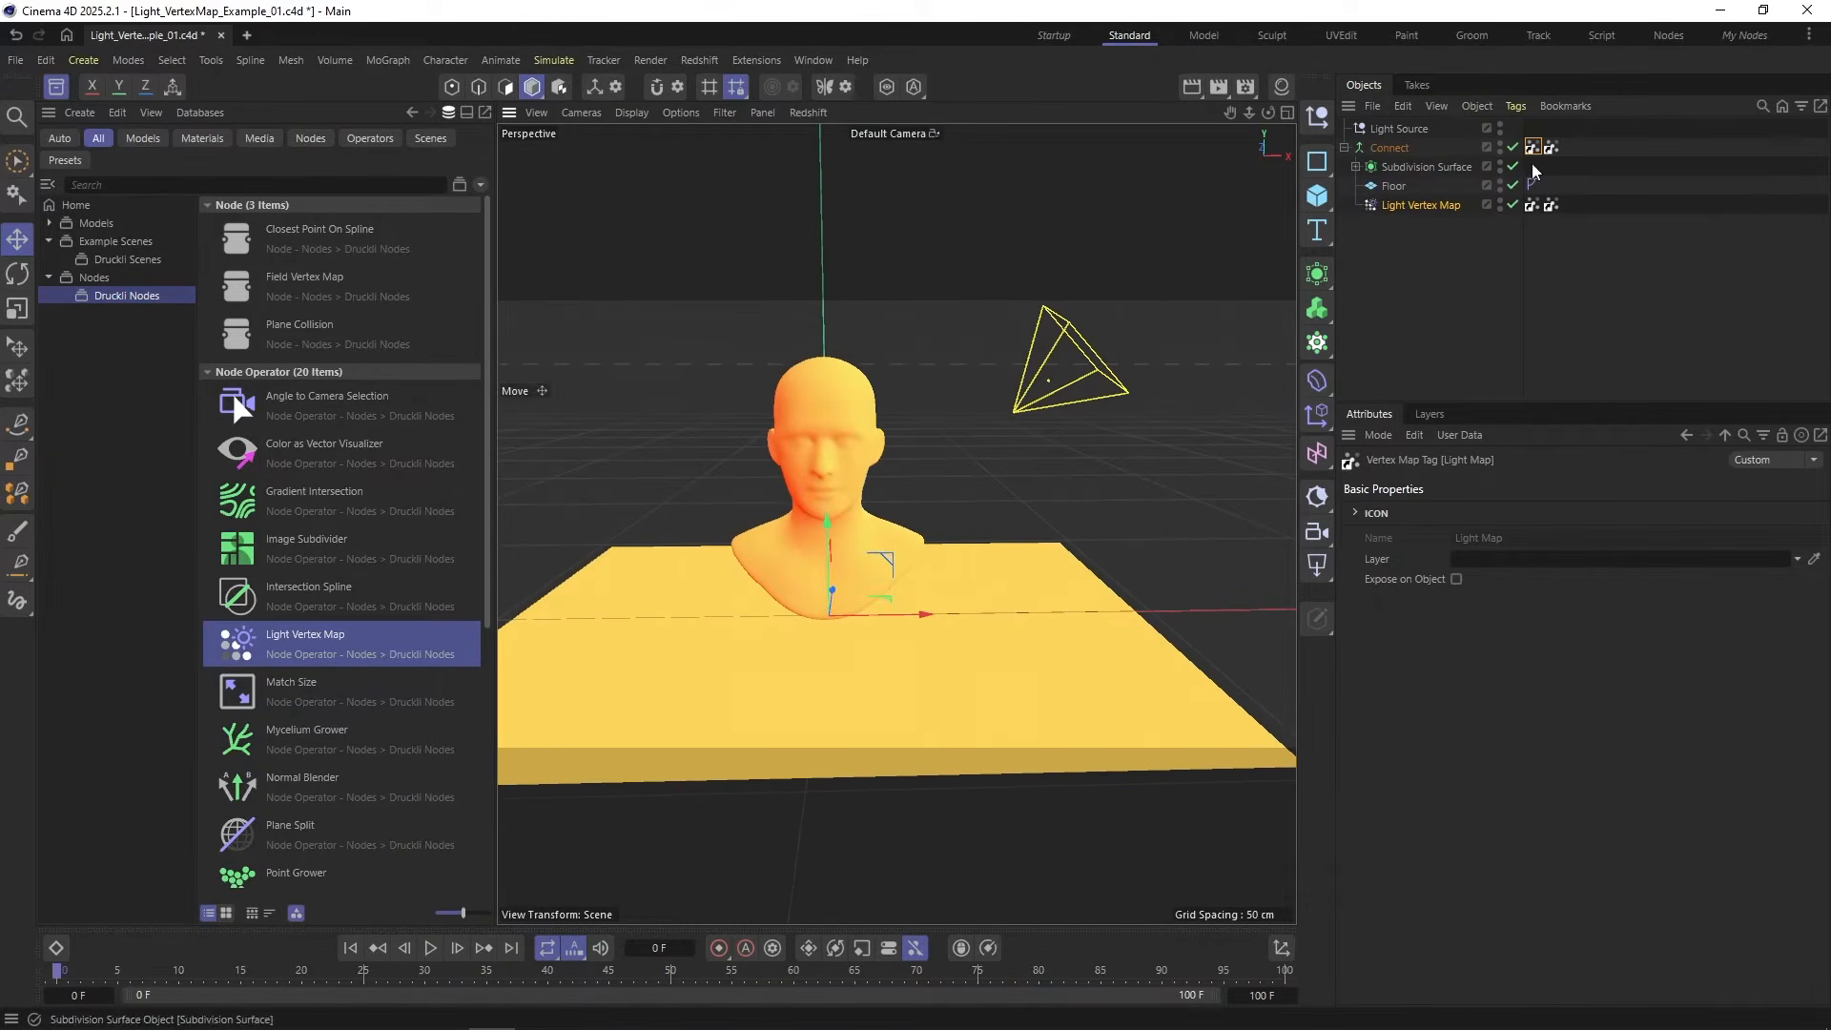
# Step: Display the Shadow Map vertex map and examine the cast shadow on the bust and floor
pyautogui.click(1553, 147)
pyautogui.keyDown('alt'); pyautogui.moveTo(814, 466); pyautogui.dragTo(776, 416); pyautogui.keyUp('alt')
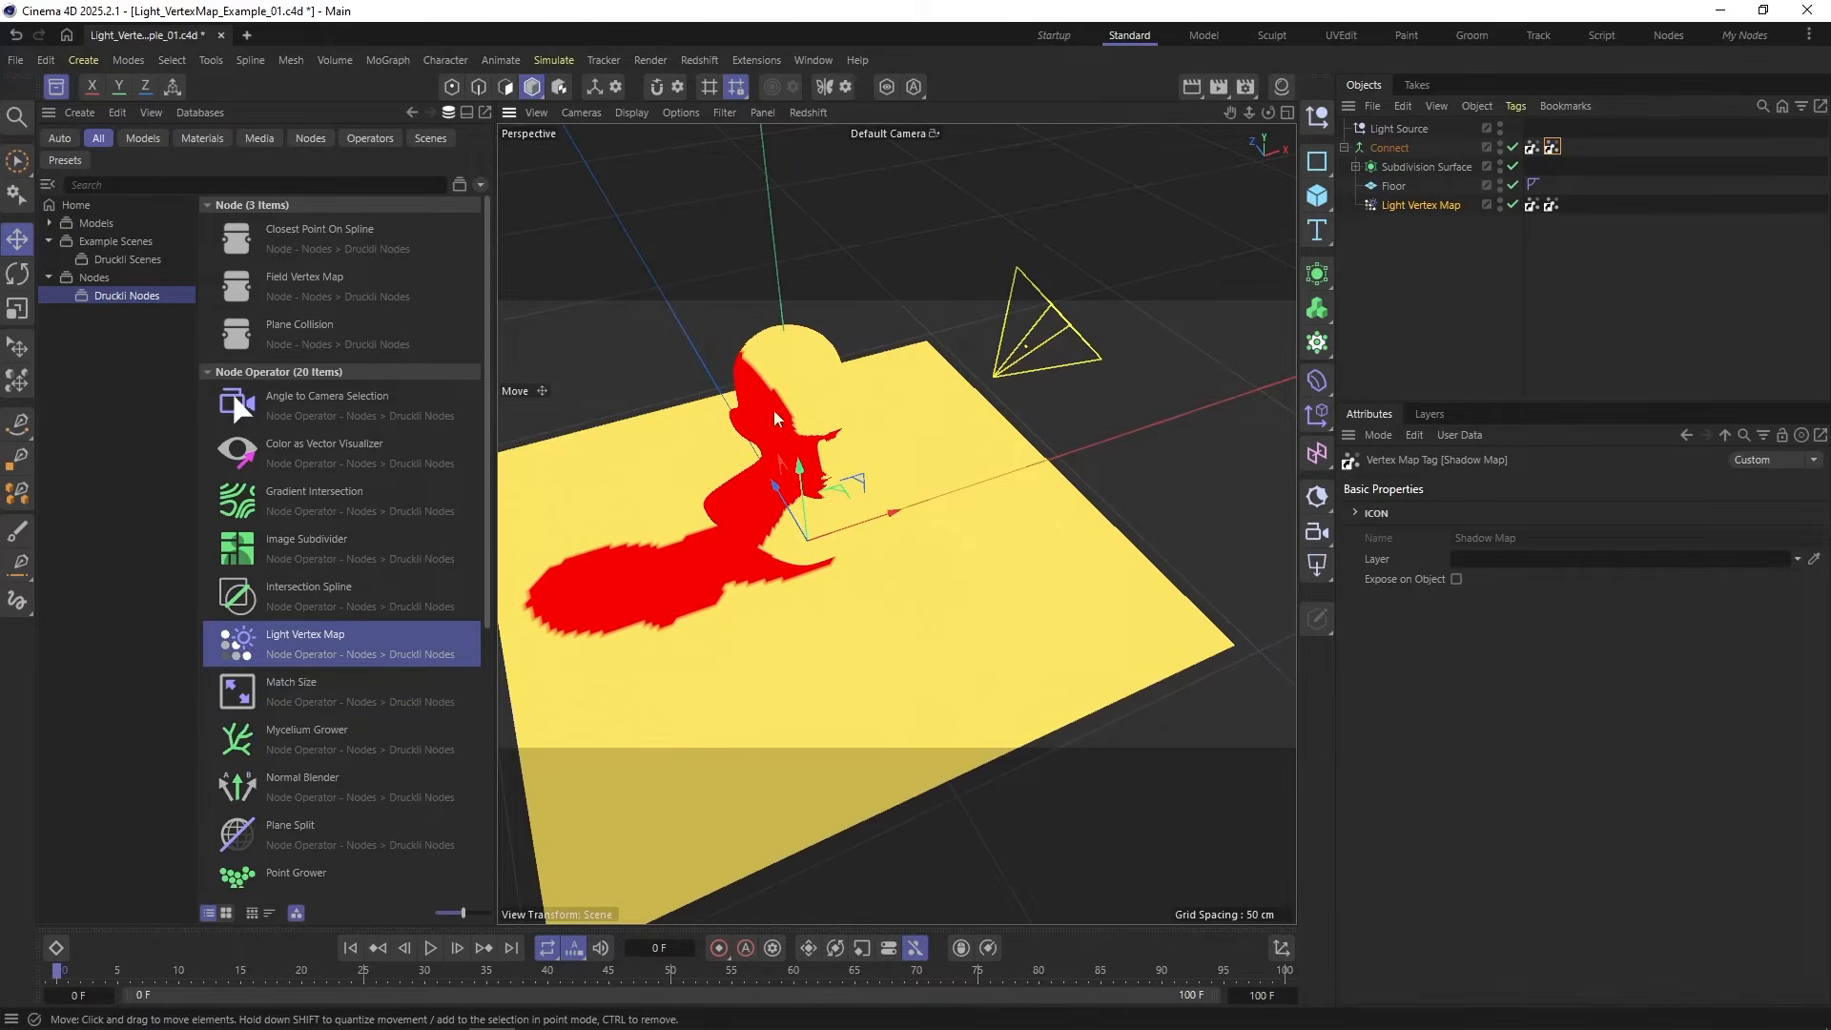
pyautogui.keyDown('alt'); pyautogui.moveTo(801, 598); pyautogui.dragTo(699, 438); pyautogui.keyUp('alt')
# Step: Review the Light Vertex Map's Directional light type and rotate the Light Source null to redirect the shadow
pyautogui.click(1416, 205)
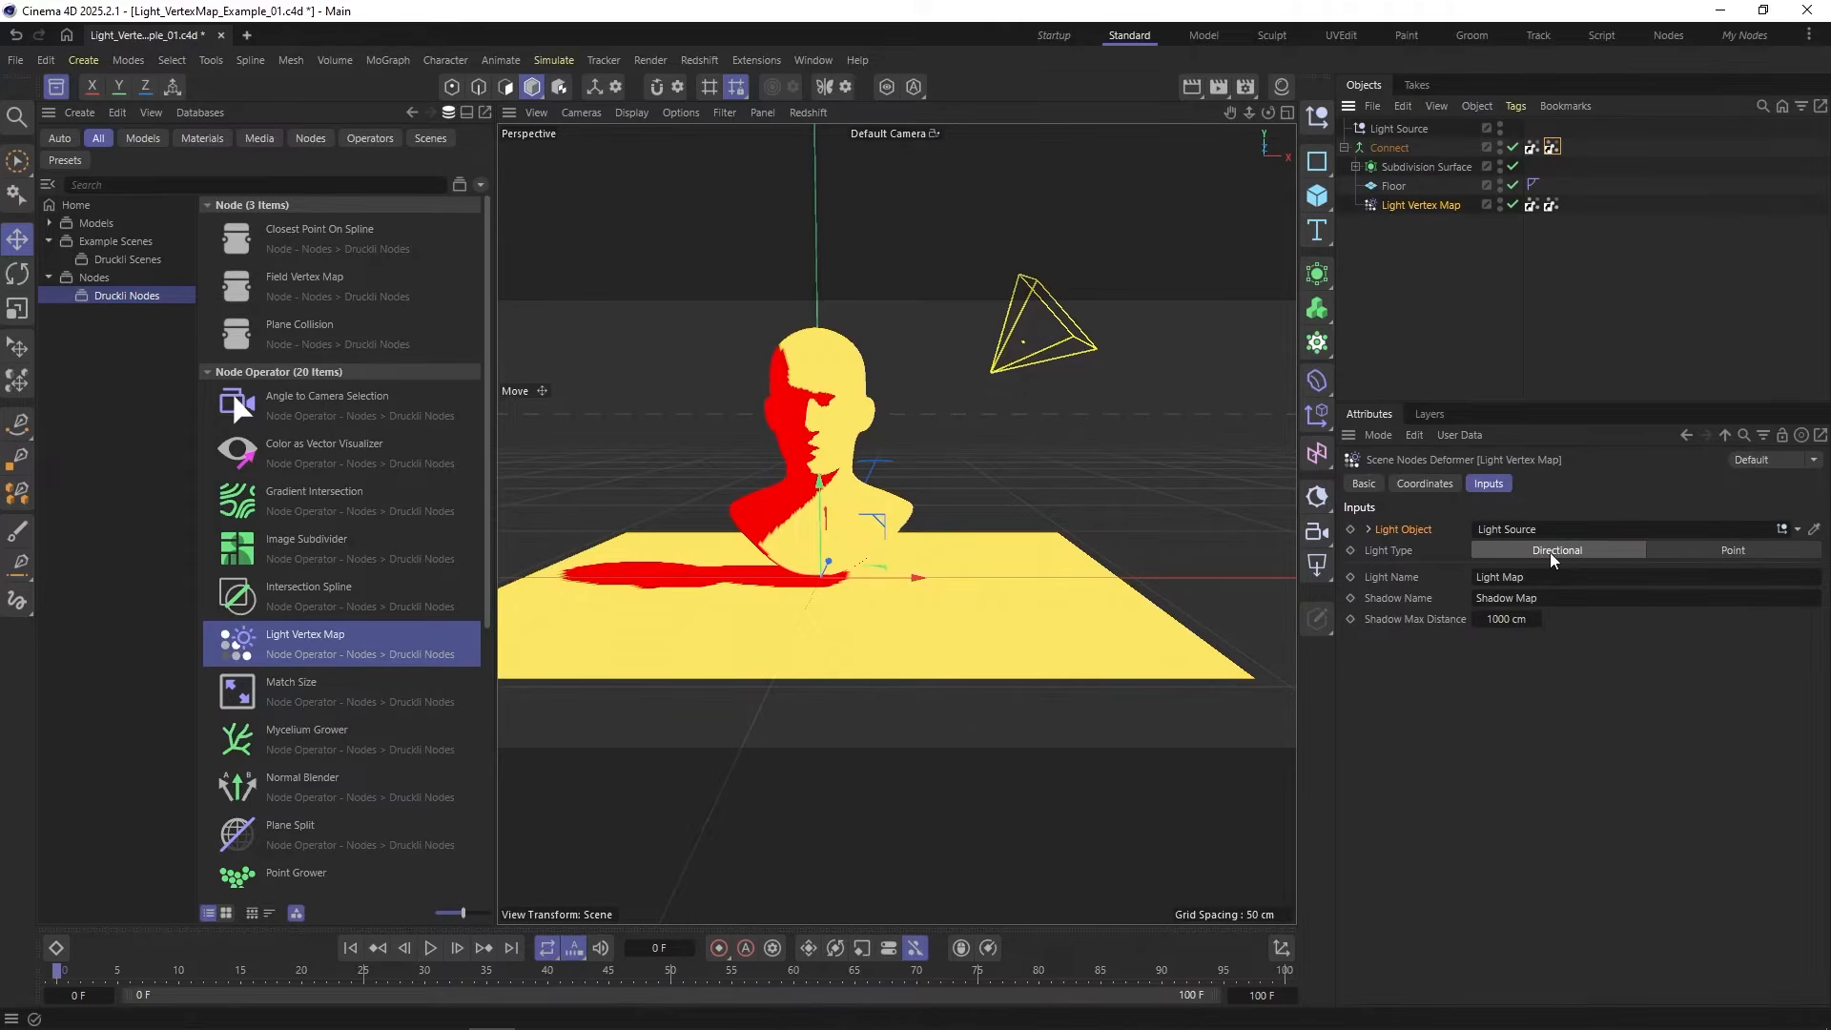
pyautogui.keyDown('alt'); pyautogui.moveTo(1052, 313); pyautogui.dragTo(1030, 370); pyautogui.keyUp('alt')
pyautogui.click(1388, 133)
pyautogui.press('r')
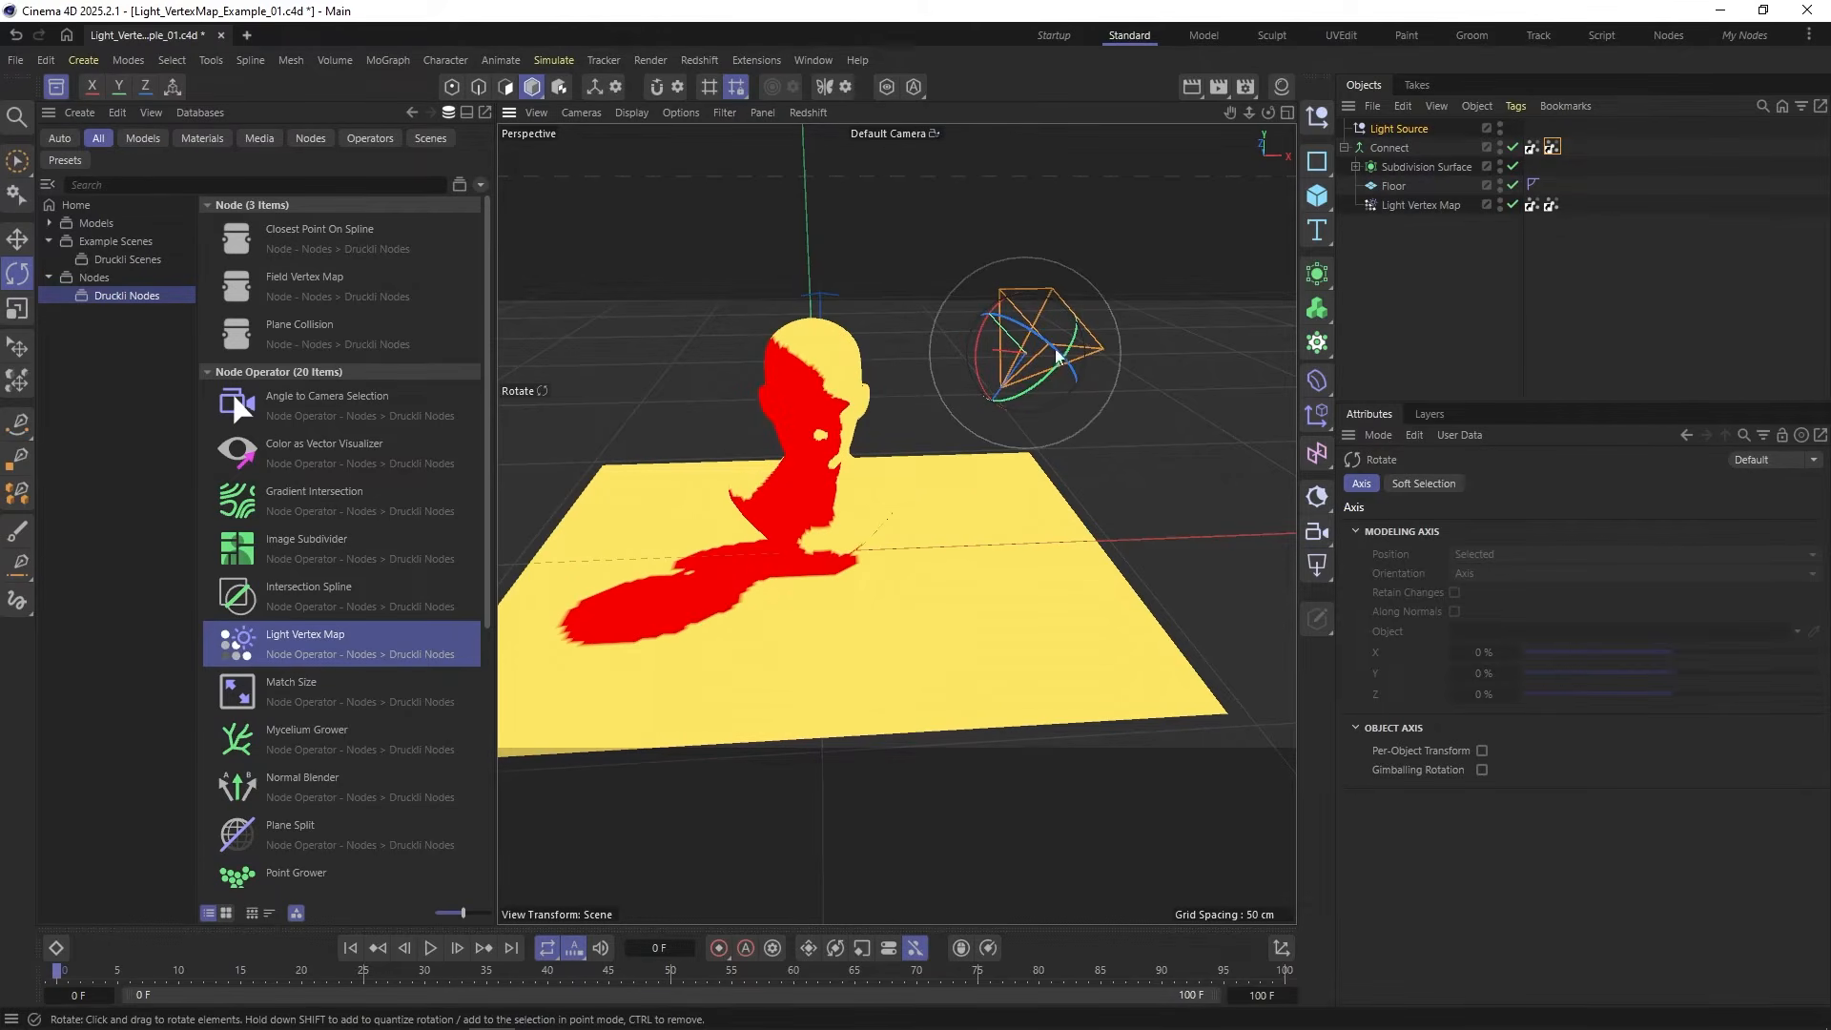
pyautogui.keyDown('alt'); pyautogui.moveTo(800, 431); pyautogui.dragTo(788, 406); pyautogui.keyUp('alt')
pyautogui.keyDown('alt'); pyautogui.moveTo(788, 406); pyautogui.dragTo(821, 428, button='middle'); pyautogui.keyUp('alt')
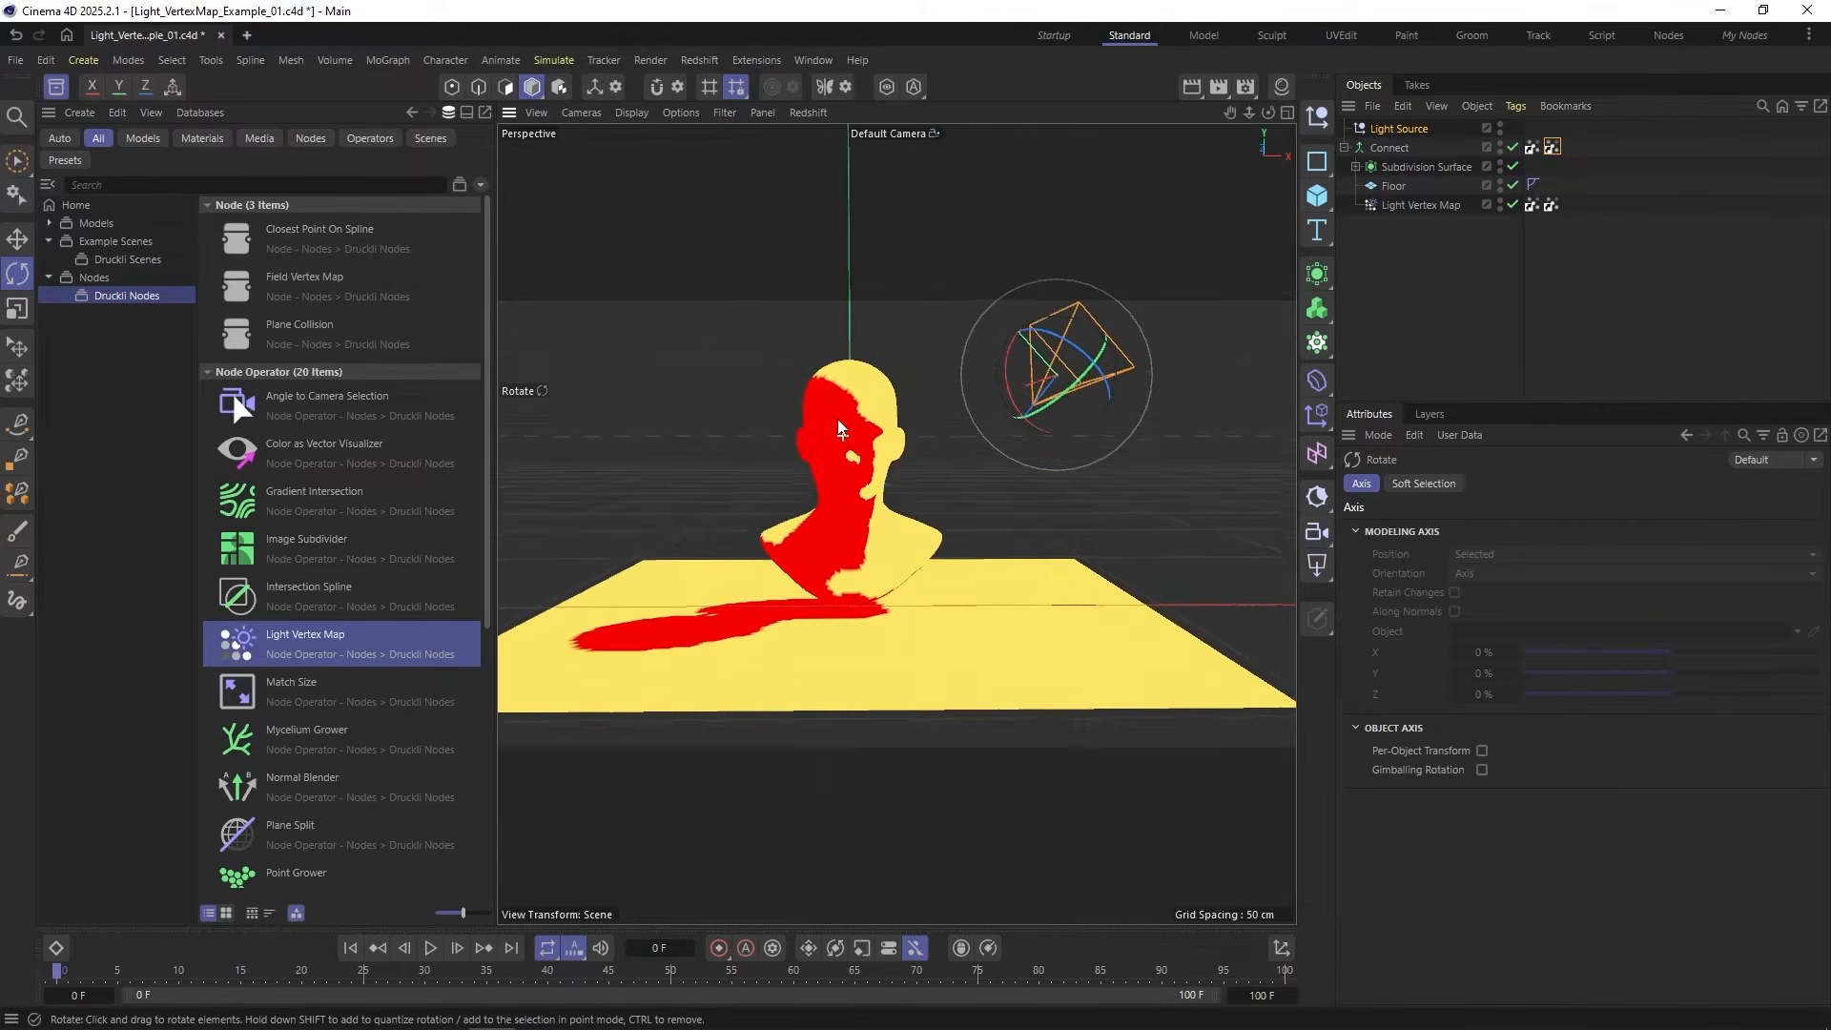
# Step: Switch the Light Vertex Map's light type to Point and move the Light Source null to test how the shadow responds
pyautogui.click(1421, 205)
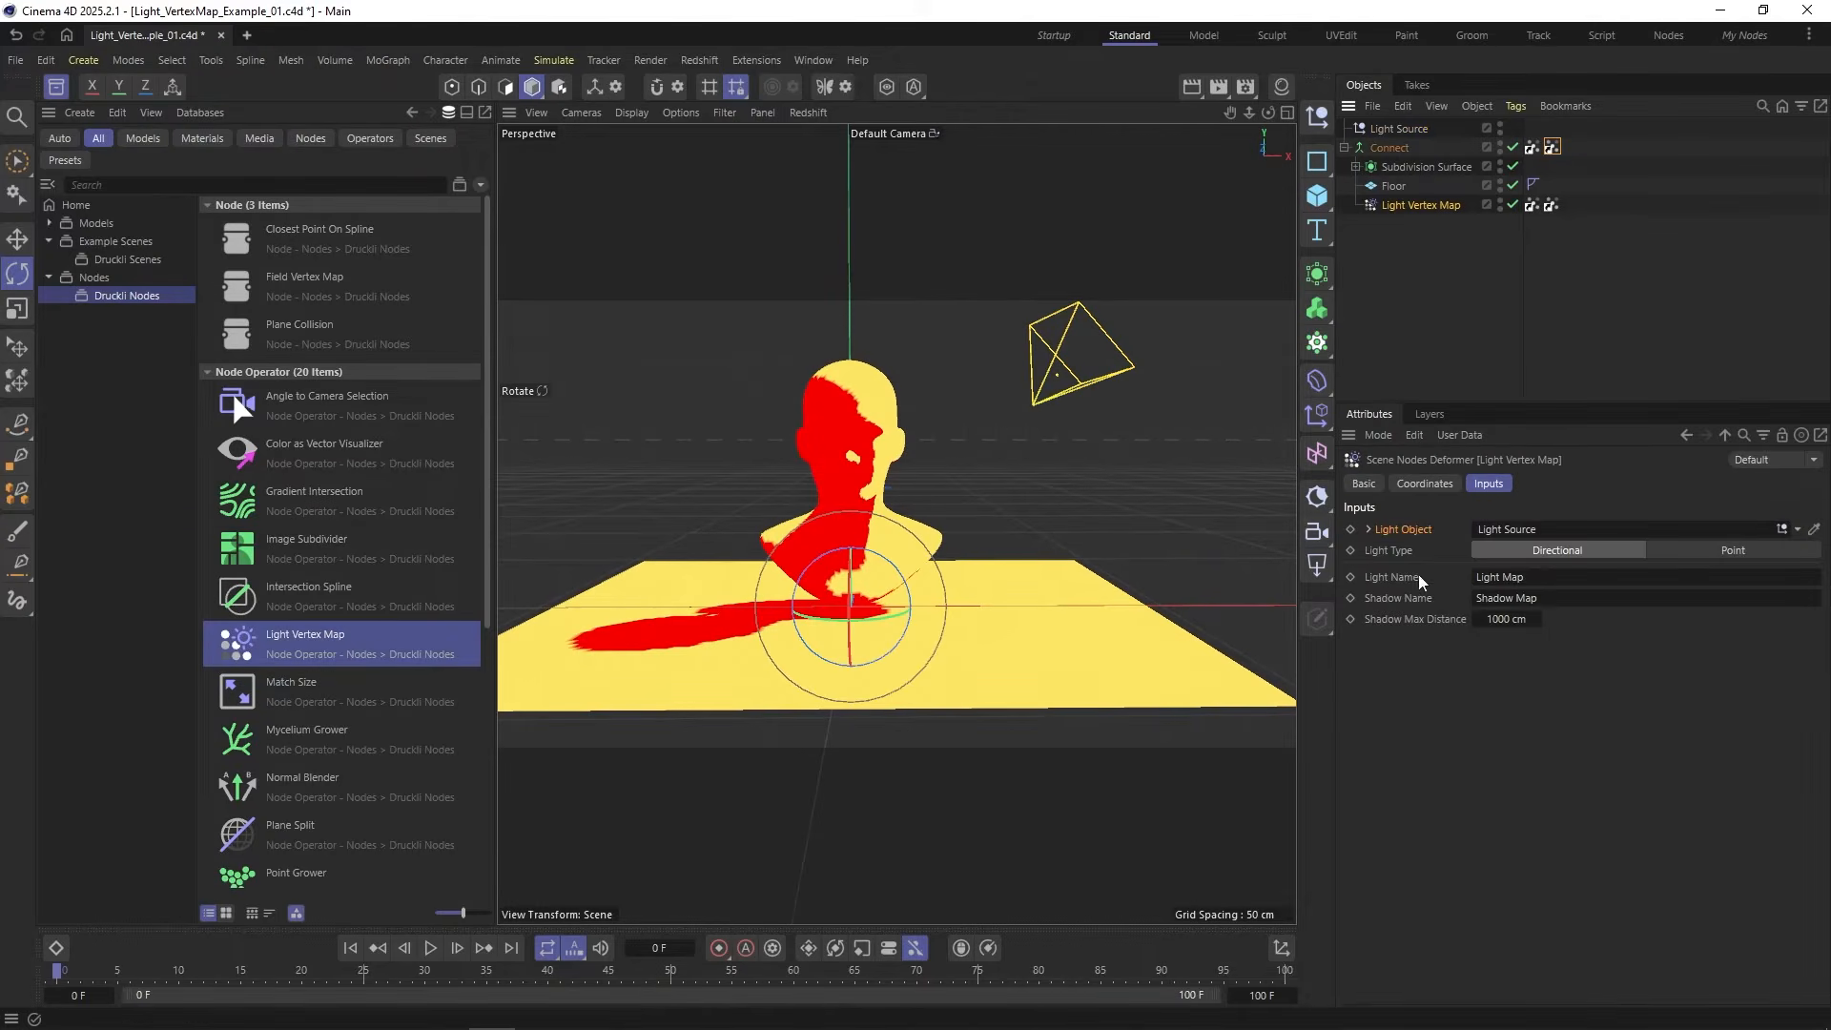
pyautogui.click(1733, 552)
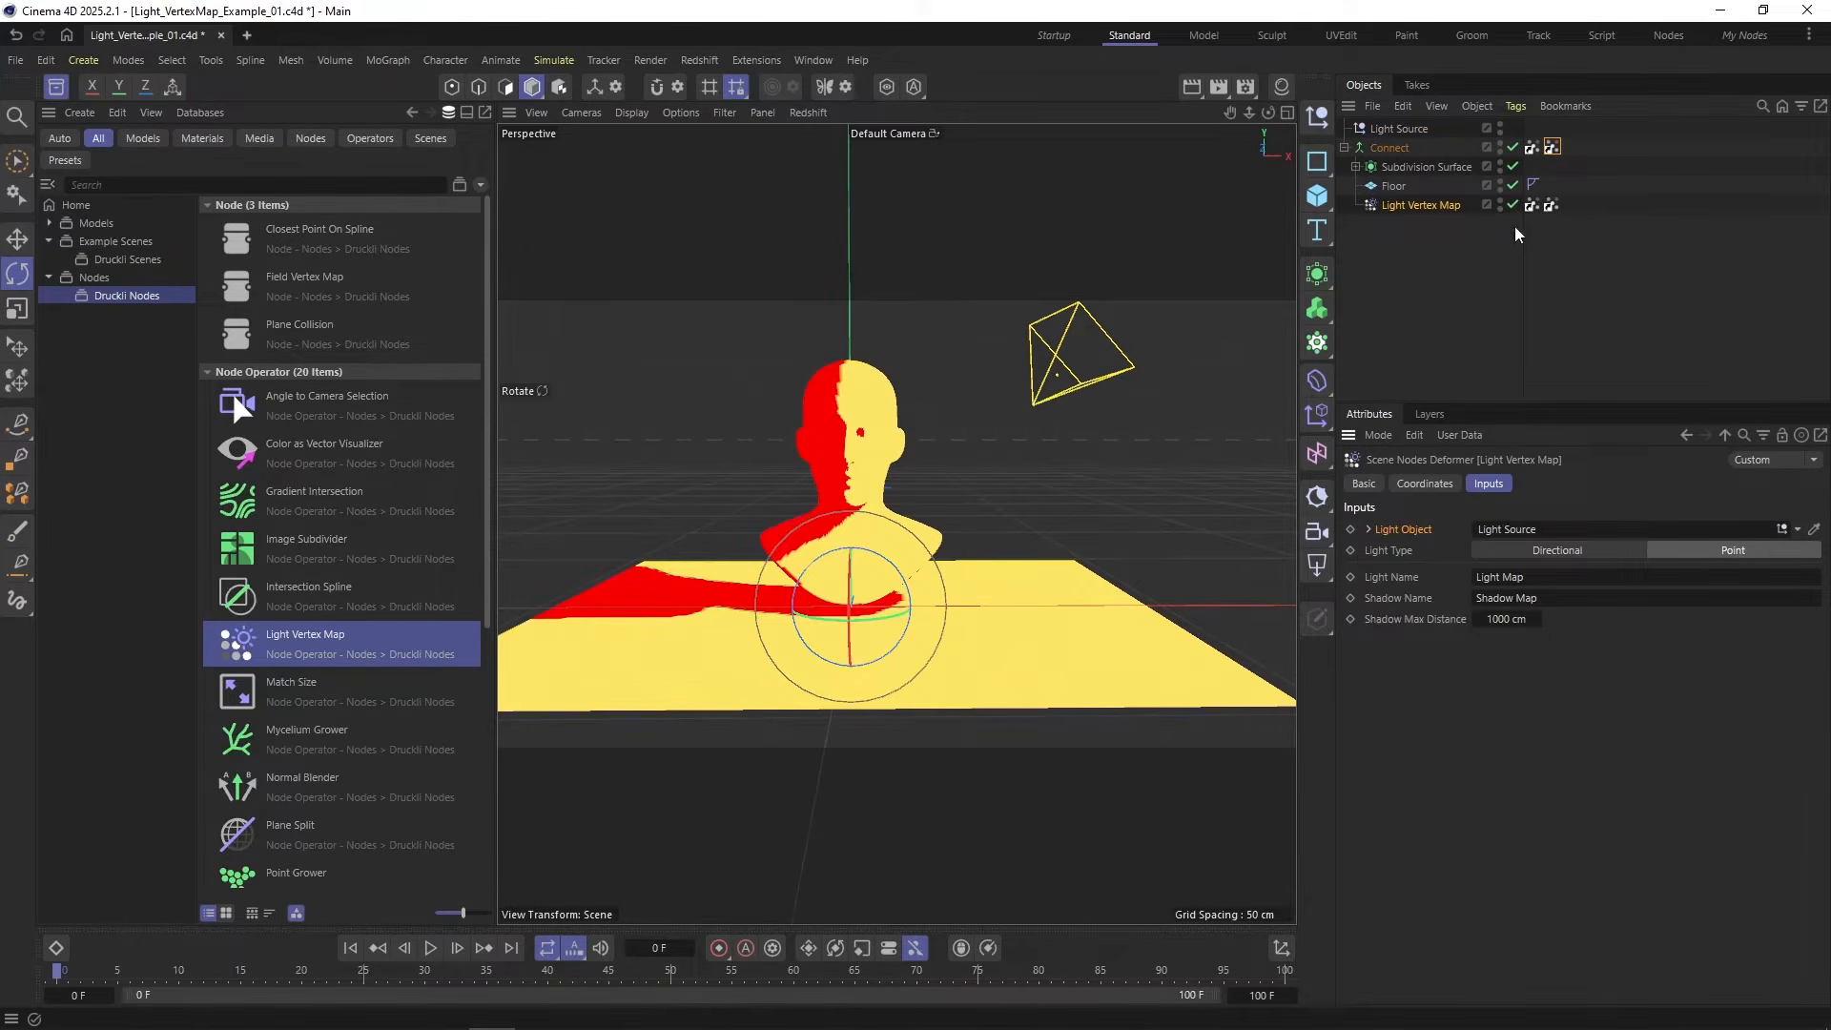
pyautogui.click(1399, 129)
pyautogui.press('e')
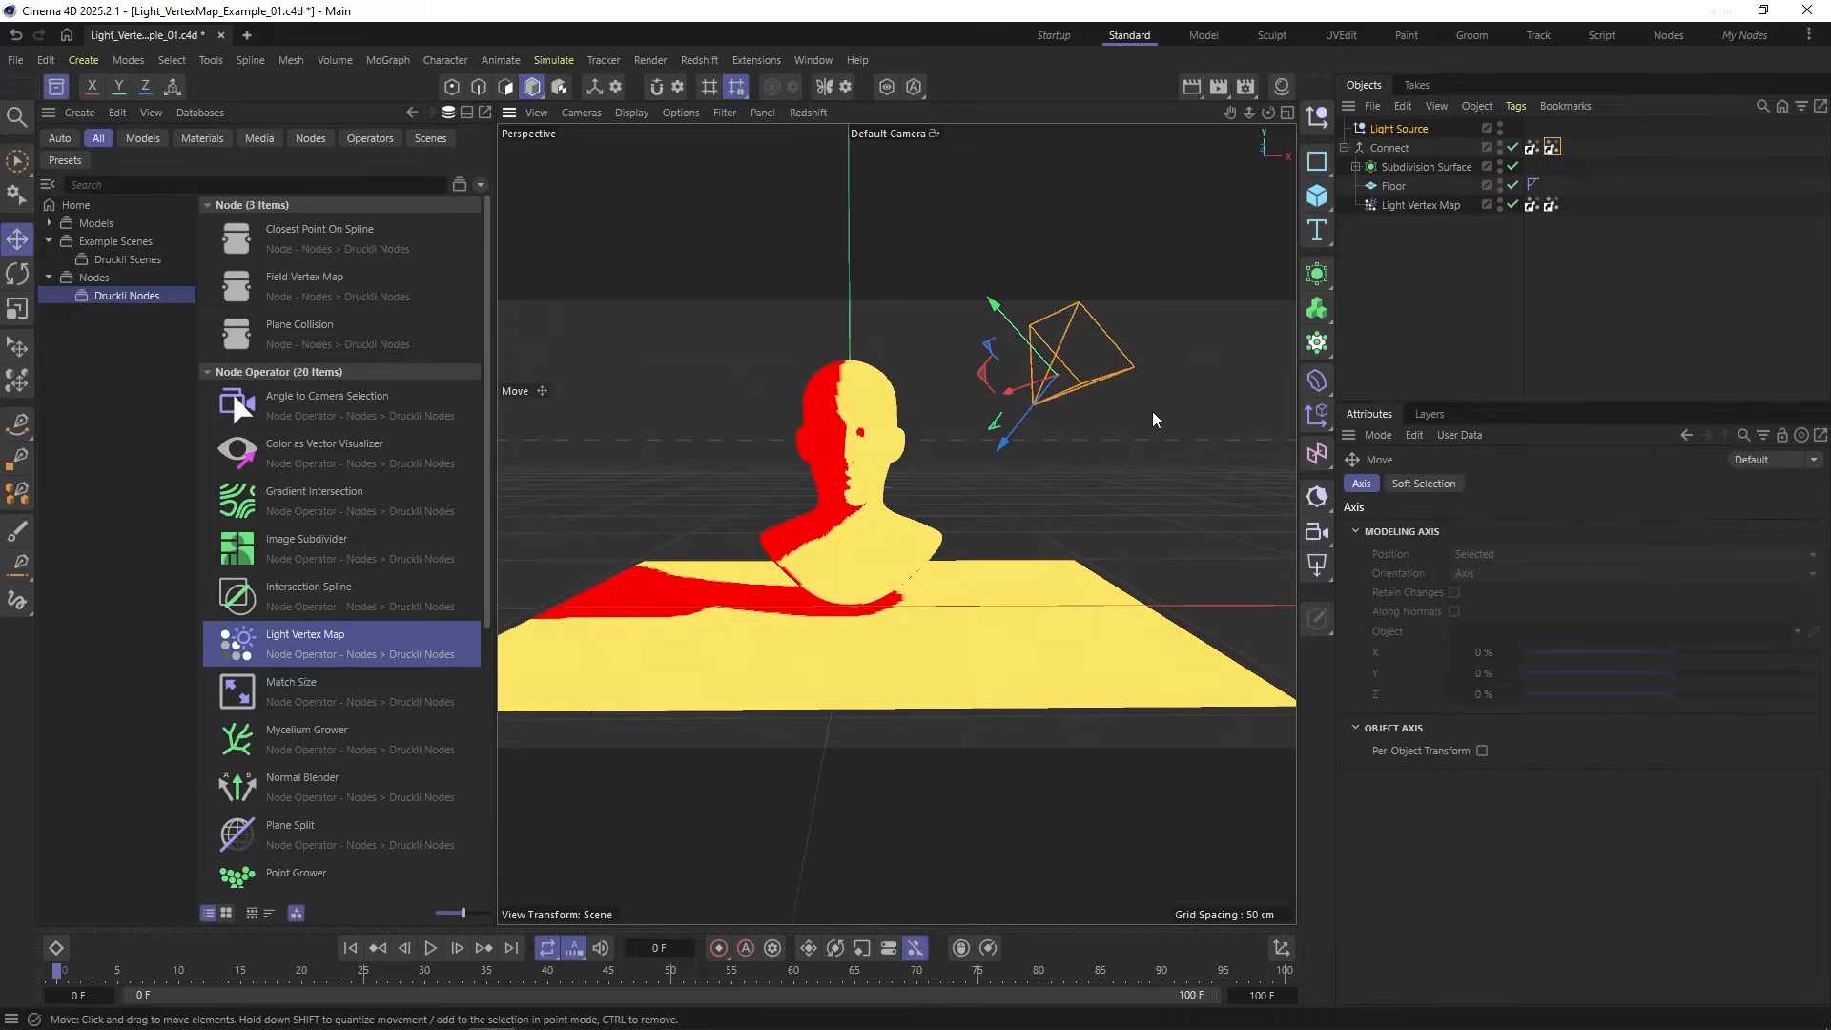
pyautogui.press('w')
pyautogui.moveTo(1154, 420)
pyautogui.mouseDown()
pyautogui.moveTo(913, 369)
pyautogui.moveTo(701, 358)
pyautogui.moveTo(658, 386)
pyautogui.moveTo(815, 349)
pyautogui.moveTo(1221, 456)
pyautogui.moveTo(792, 410)
pyautogui.moveTo(1020, 320)
pyautogui.moveTo(1240, 420)
pyautogui.moveTo(593, 475)
pyautogui.moveTo(1011, 420)
pyautogui.moveTo(1042, 444)
pyautogui.mouseUp()
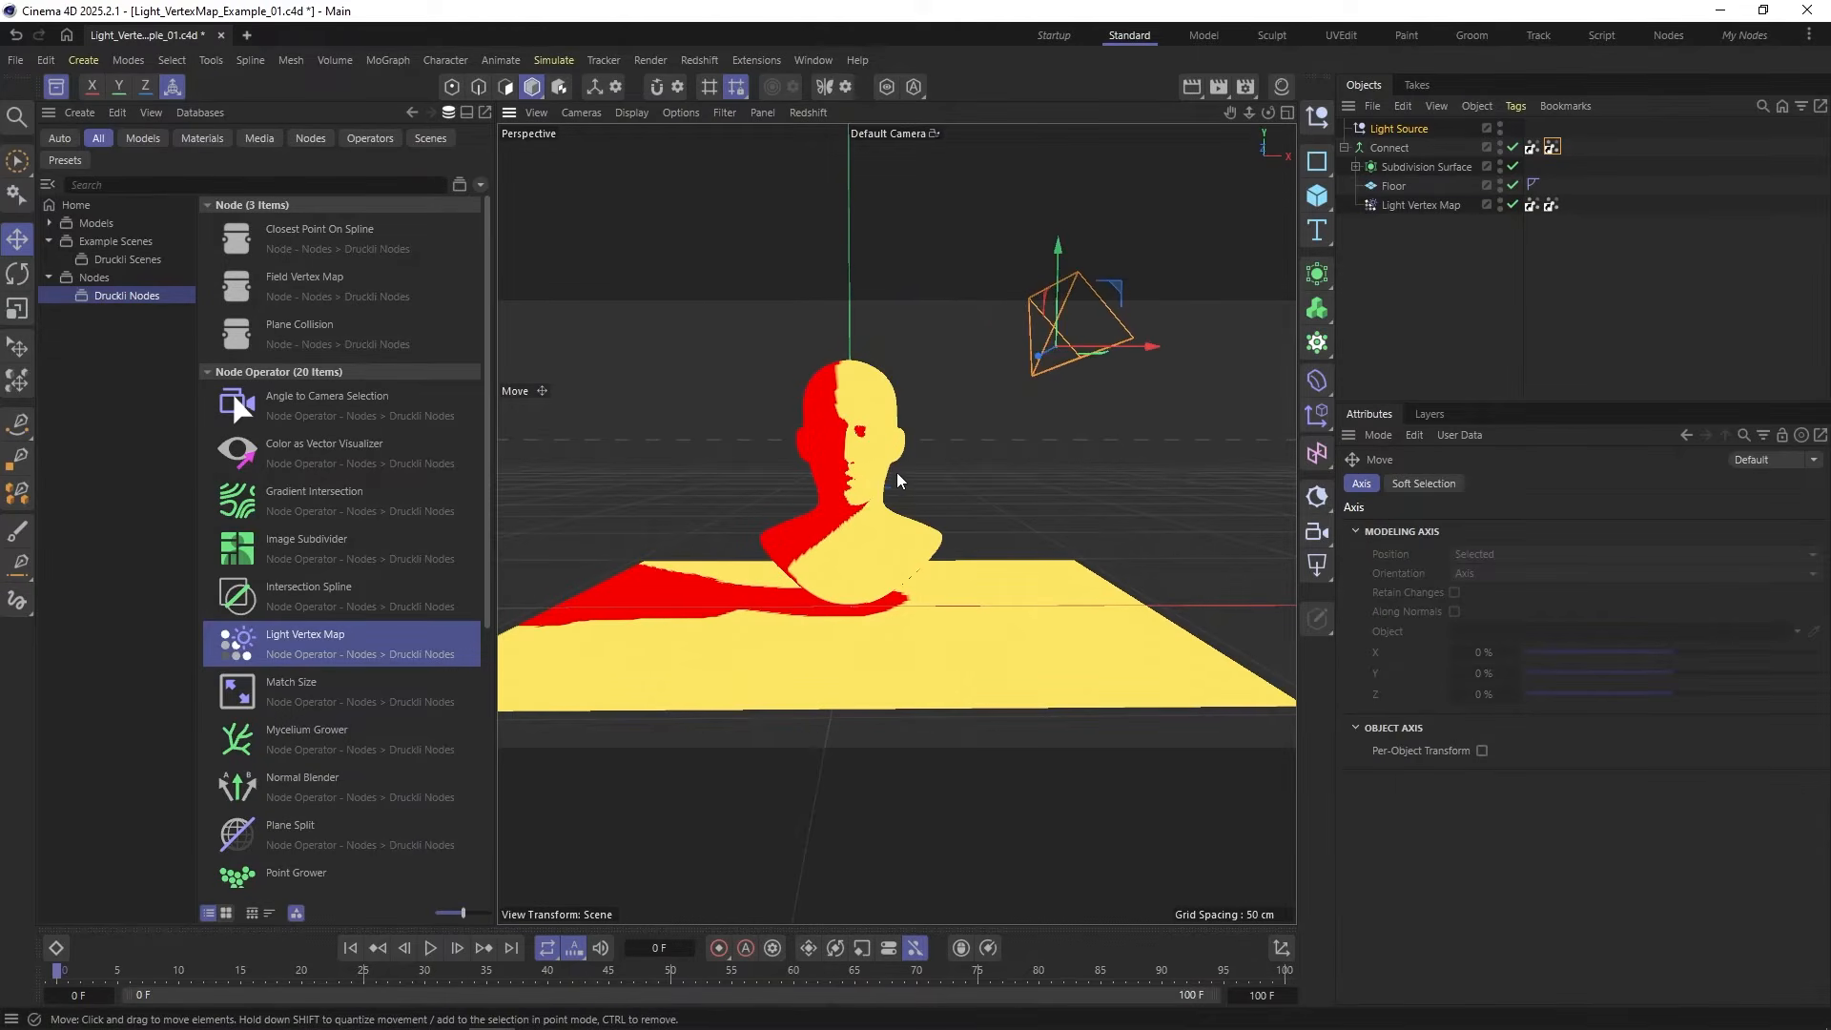
pyautogui.click(1389, 148)
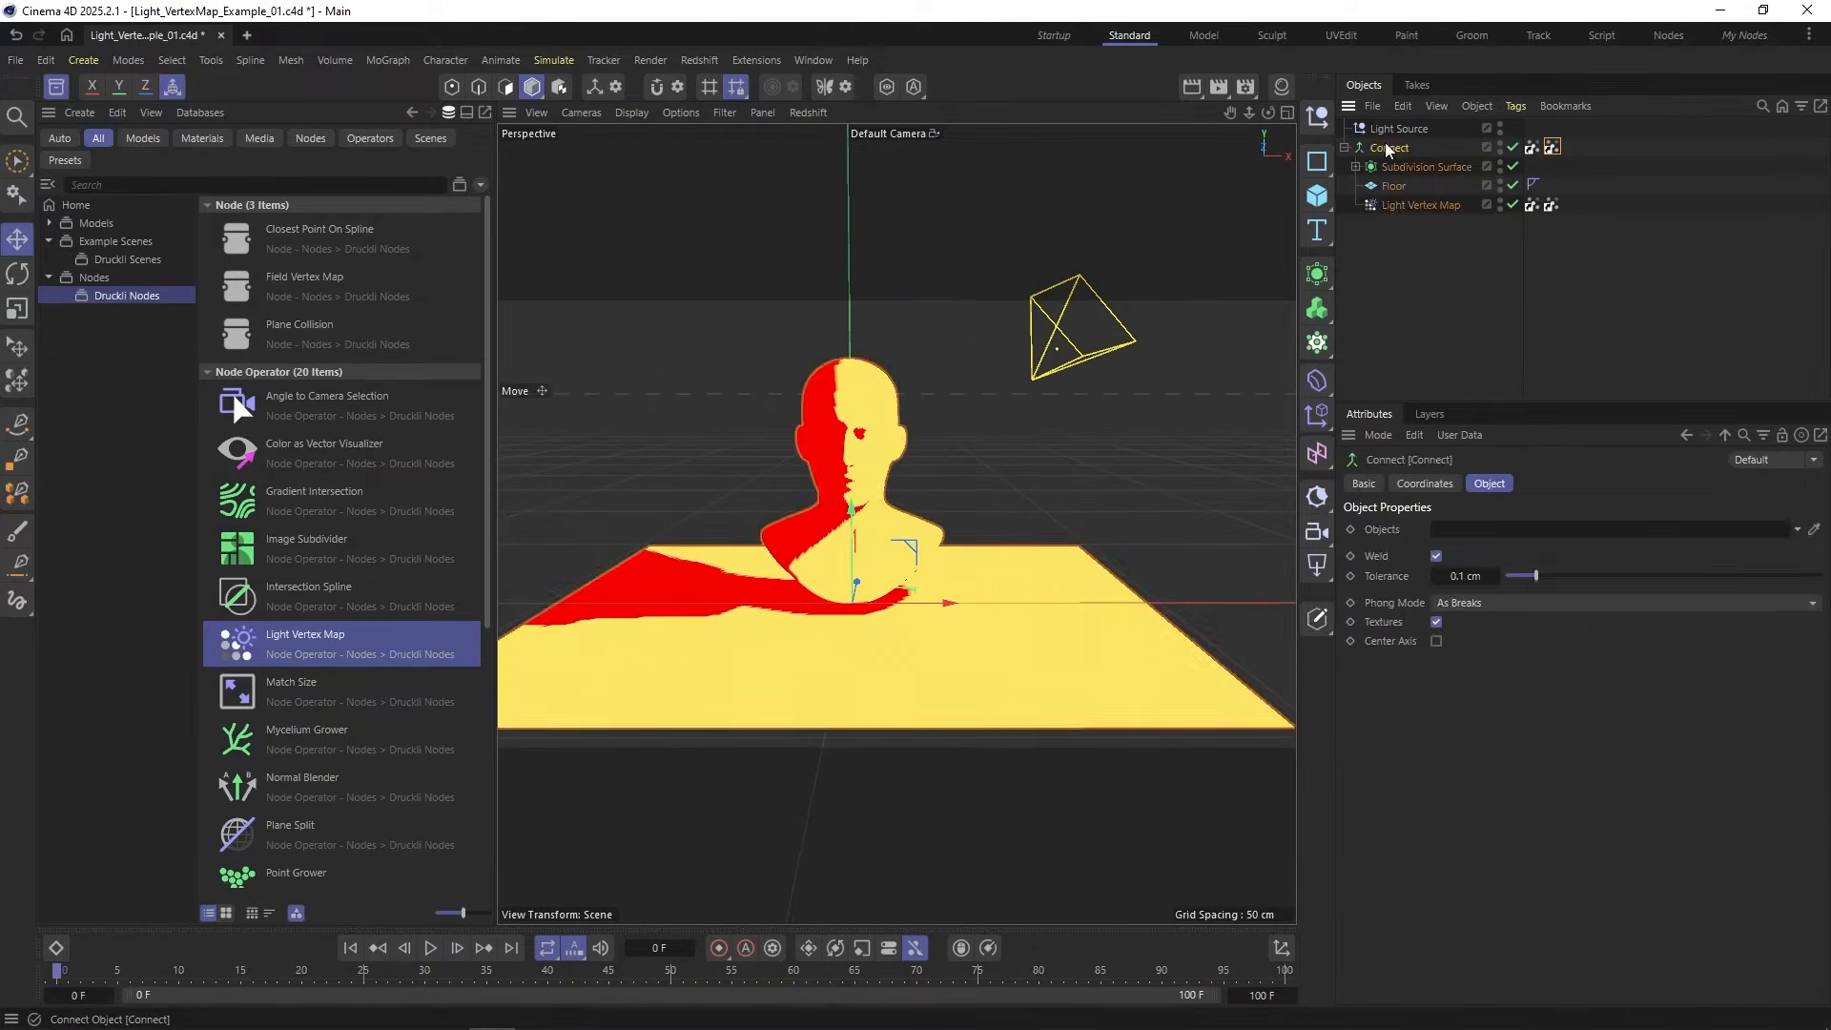
pyautogui.click(1401, 209)
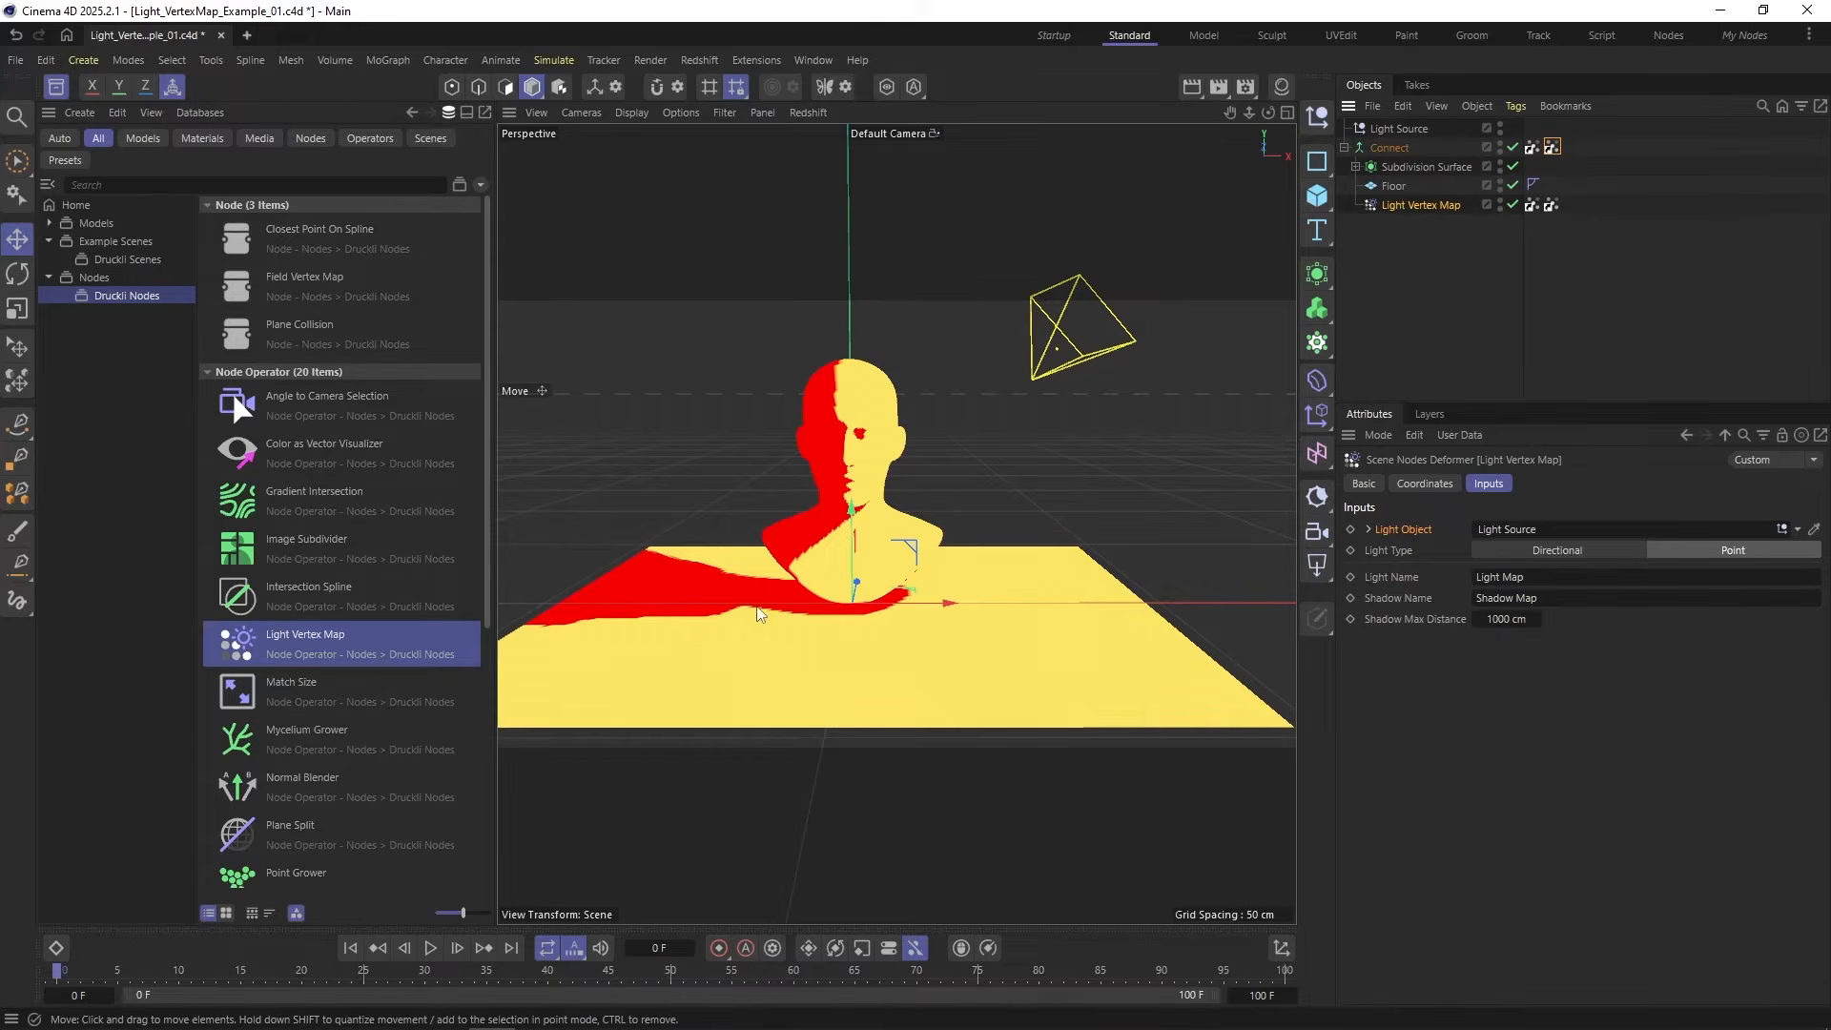
pyautogui.keyDown('alt'); pyautogui.moveTo(927, 556); pyautogui.dragTo(953, 551, button='middle'); pyautogui.keyUp('alt')
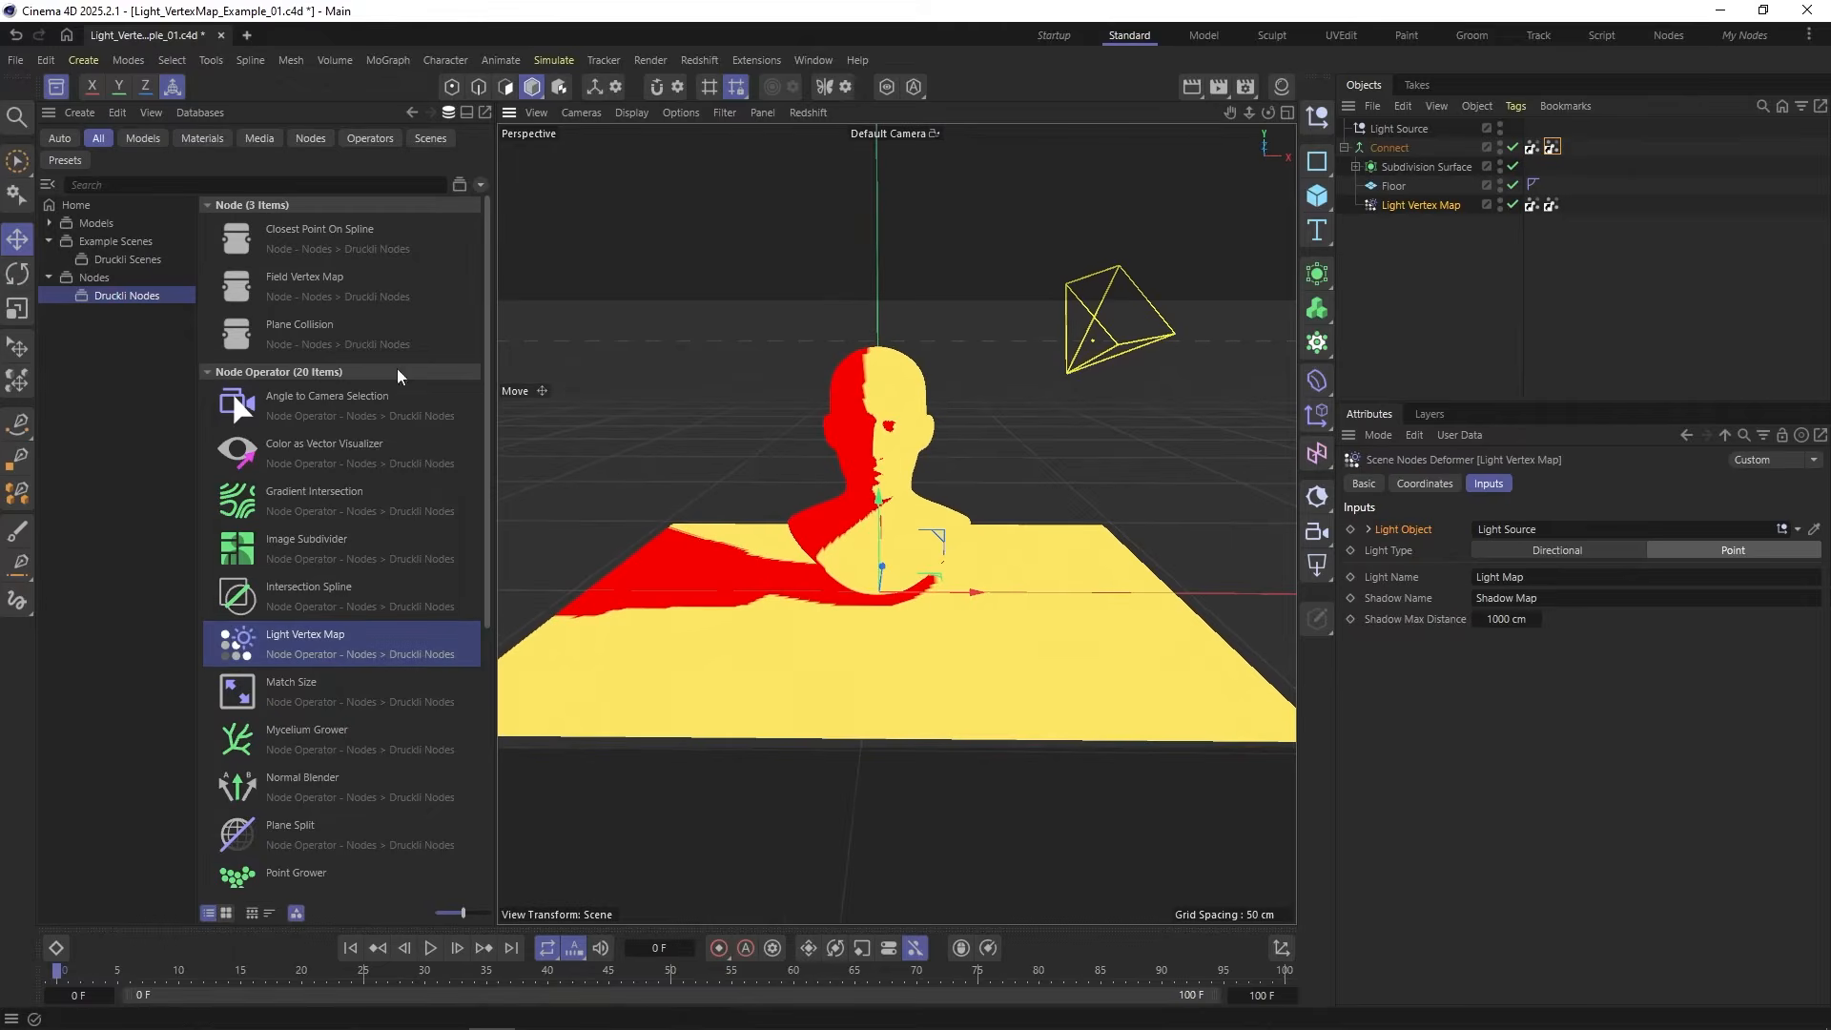
# Step: Open the Light_VertexMap_Example_01.c4d example scene and inspect the field layers of the Vertex Map tag on Connect
pyautogui.click(153, 262)
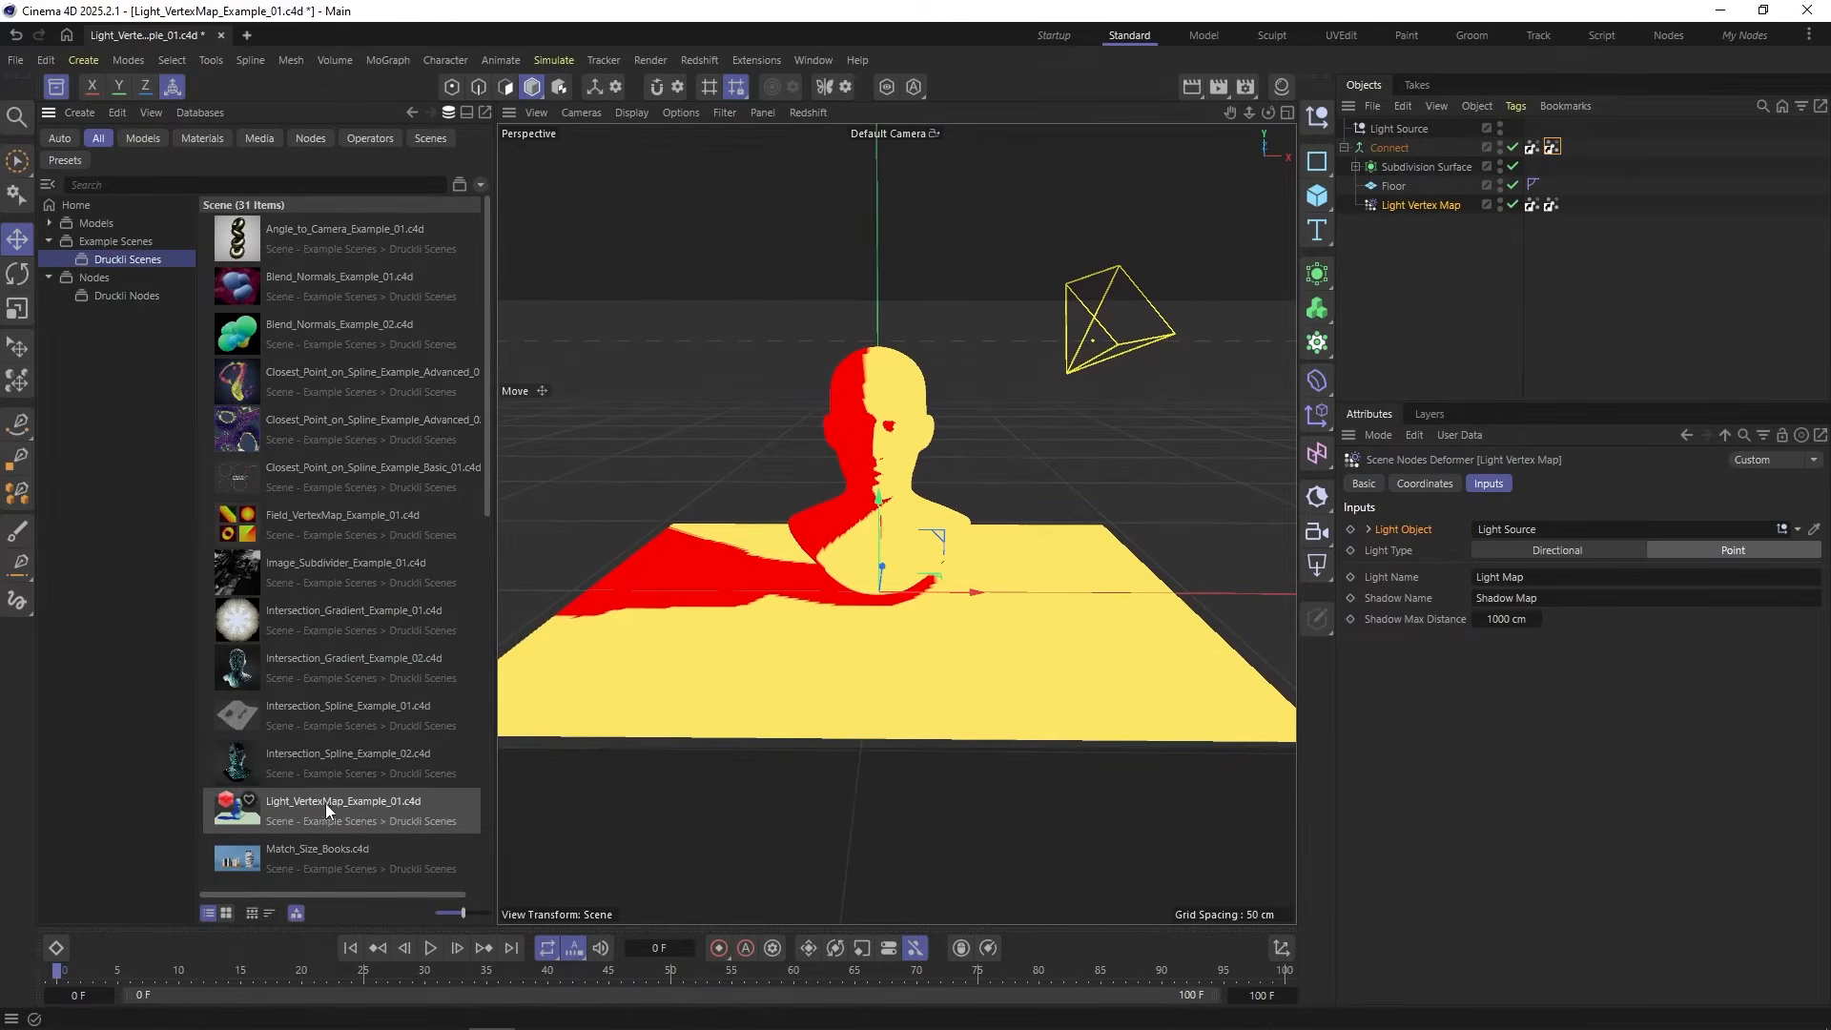
pyautogui.doubleClick(372, 803)
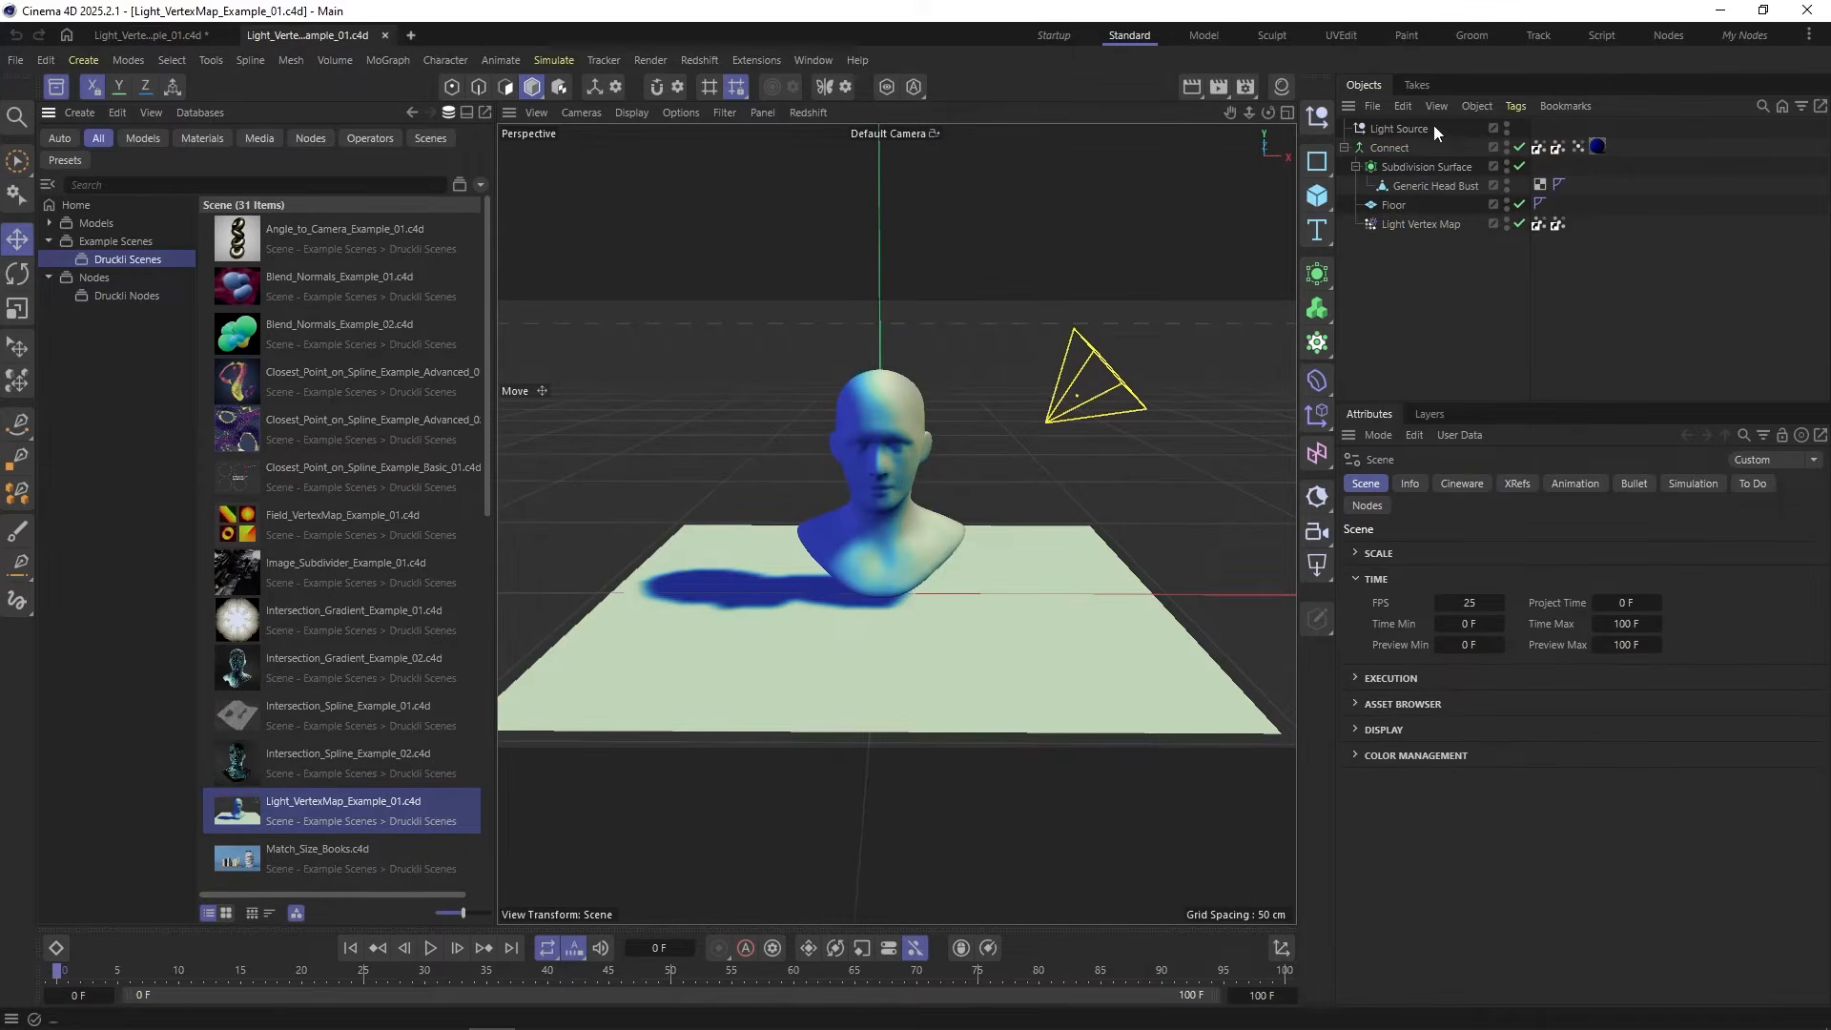
pyautogui.click(1578, 147)
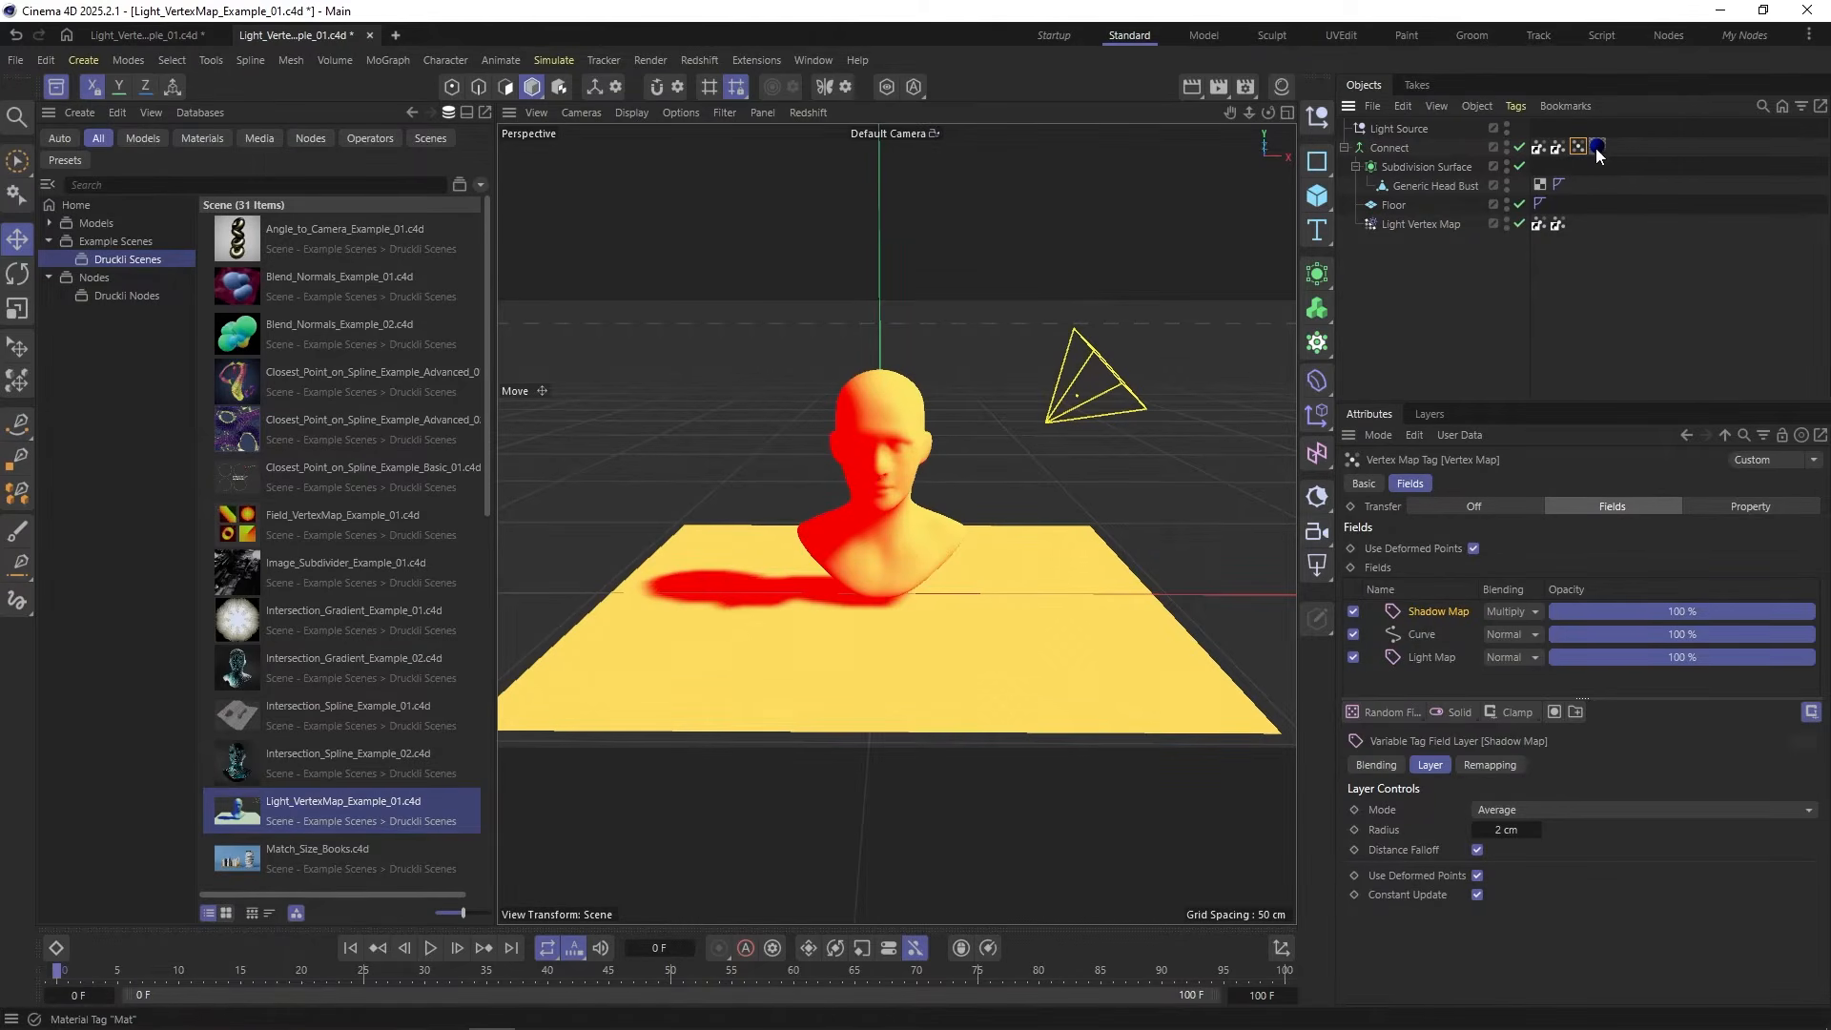
pyautogui.click(1463, 286)
pyautogui.moveTo(877, 511)
pyautogui.keyDown('alt'); pyautogui.mouseDown()
pyautogui.moveTo(1059, 506)
pyautogui.moveTo(1081, 574)
pyautogui.moveTo(851, 472)
pyautogui.mouseUp(); pyautogui.keyUp('alt')
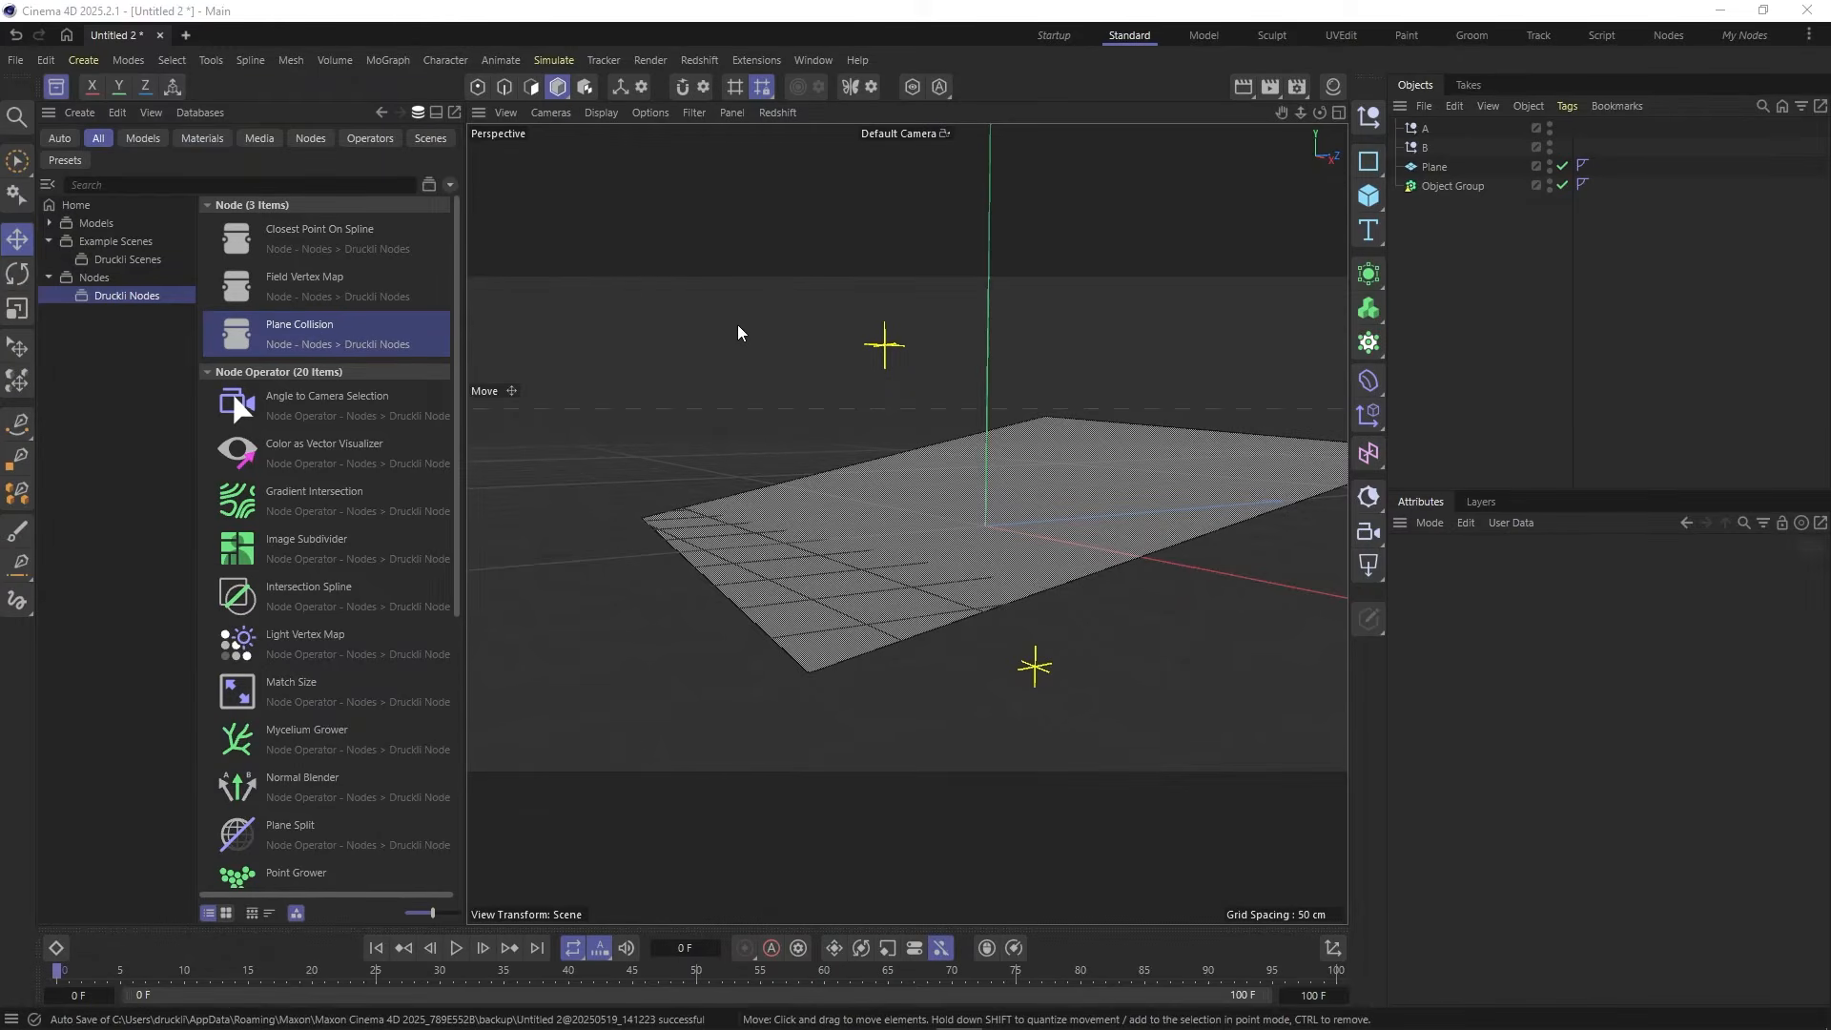
# Step: Open the Object Group generator's node graph and add the Plane Collision node to it
pyautogui.click(1434, 168)
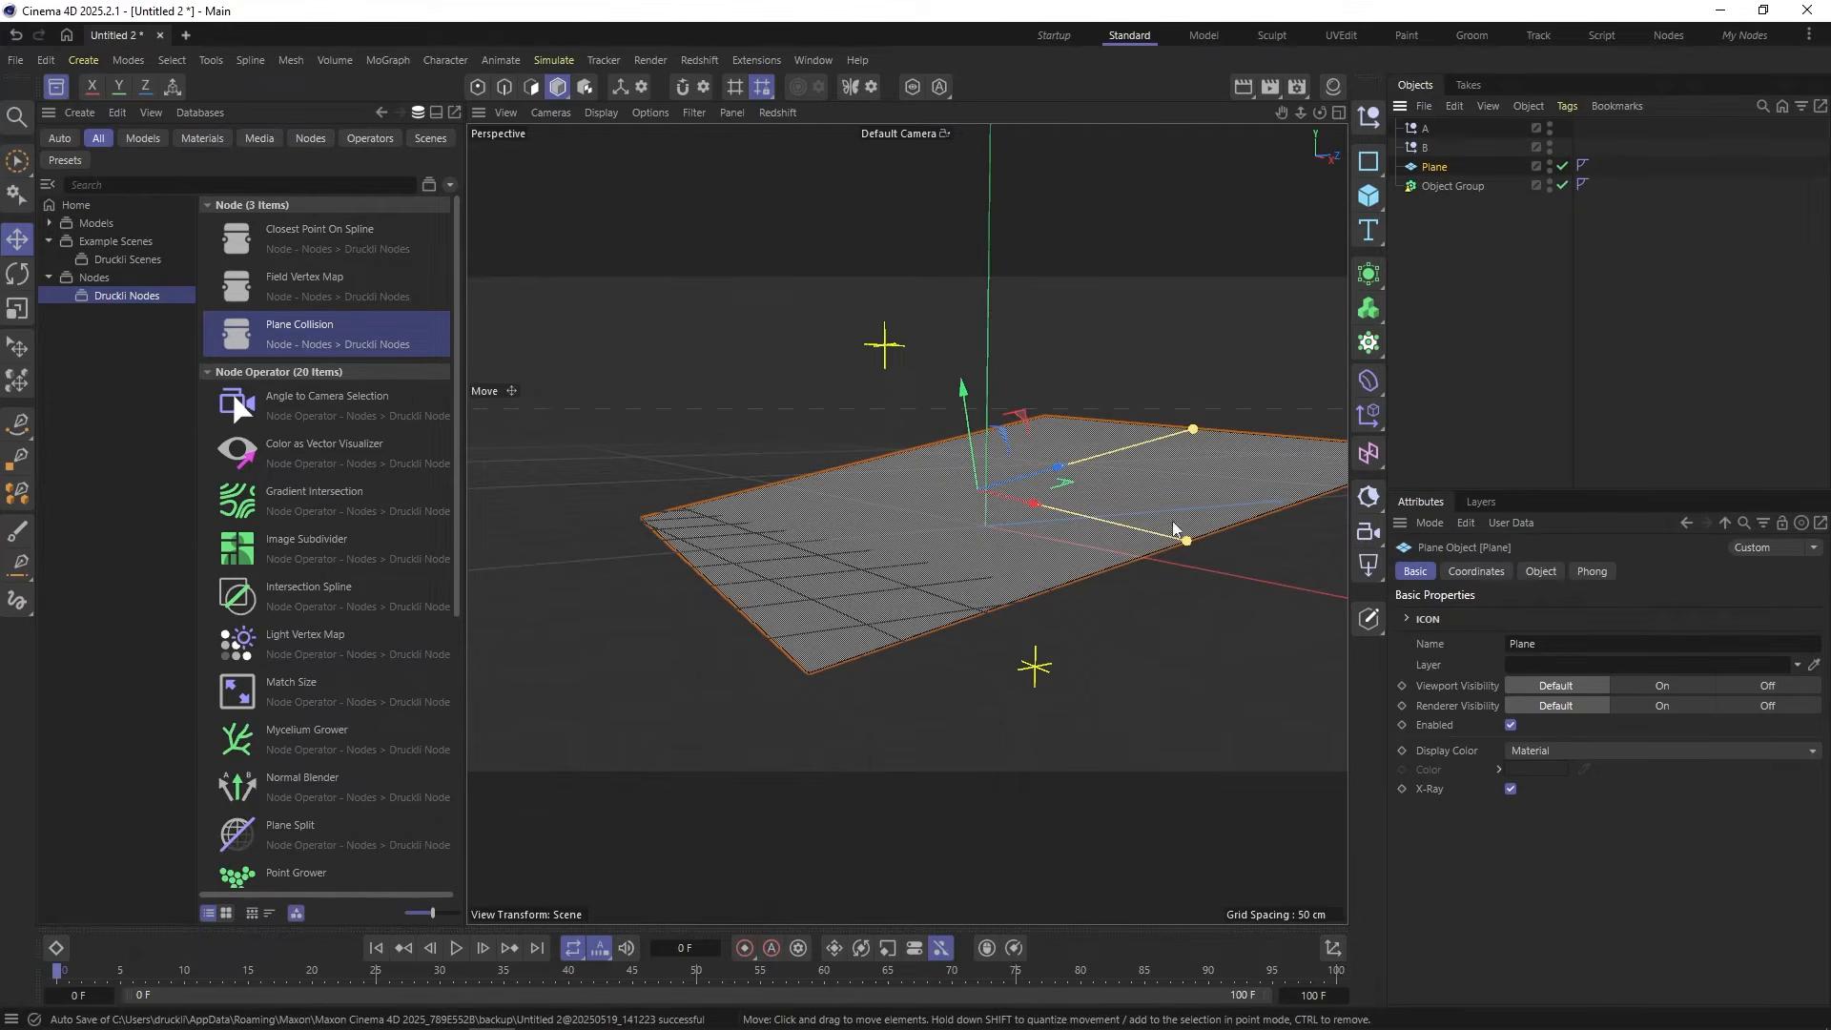
pyautogui.click(885, 347)
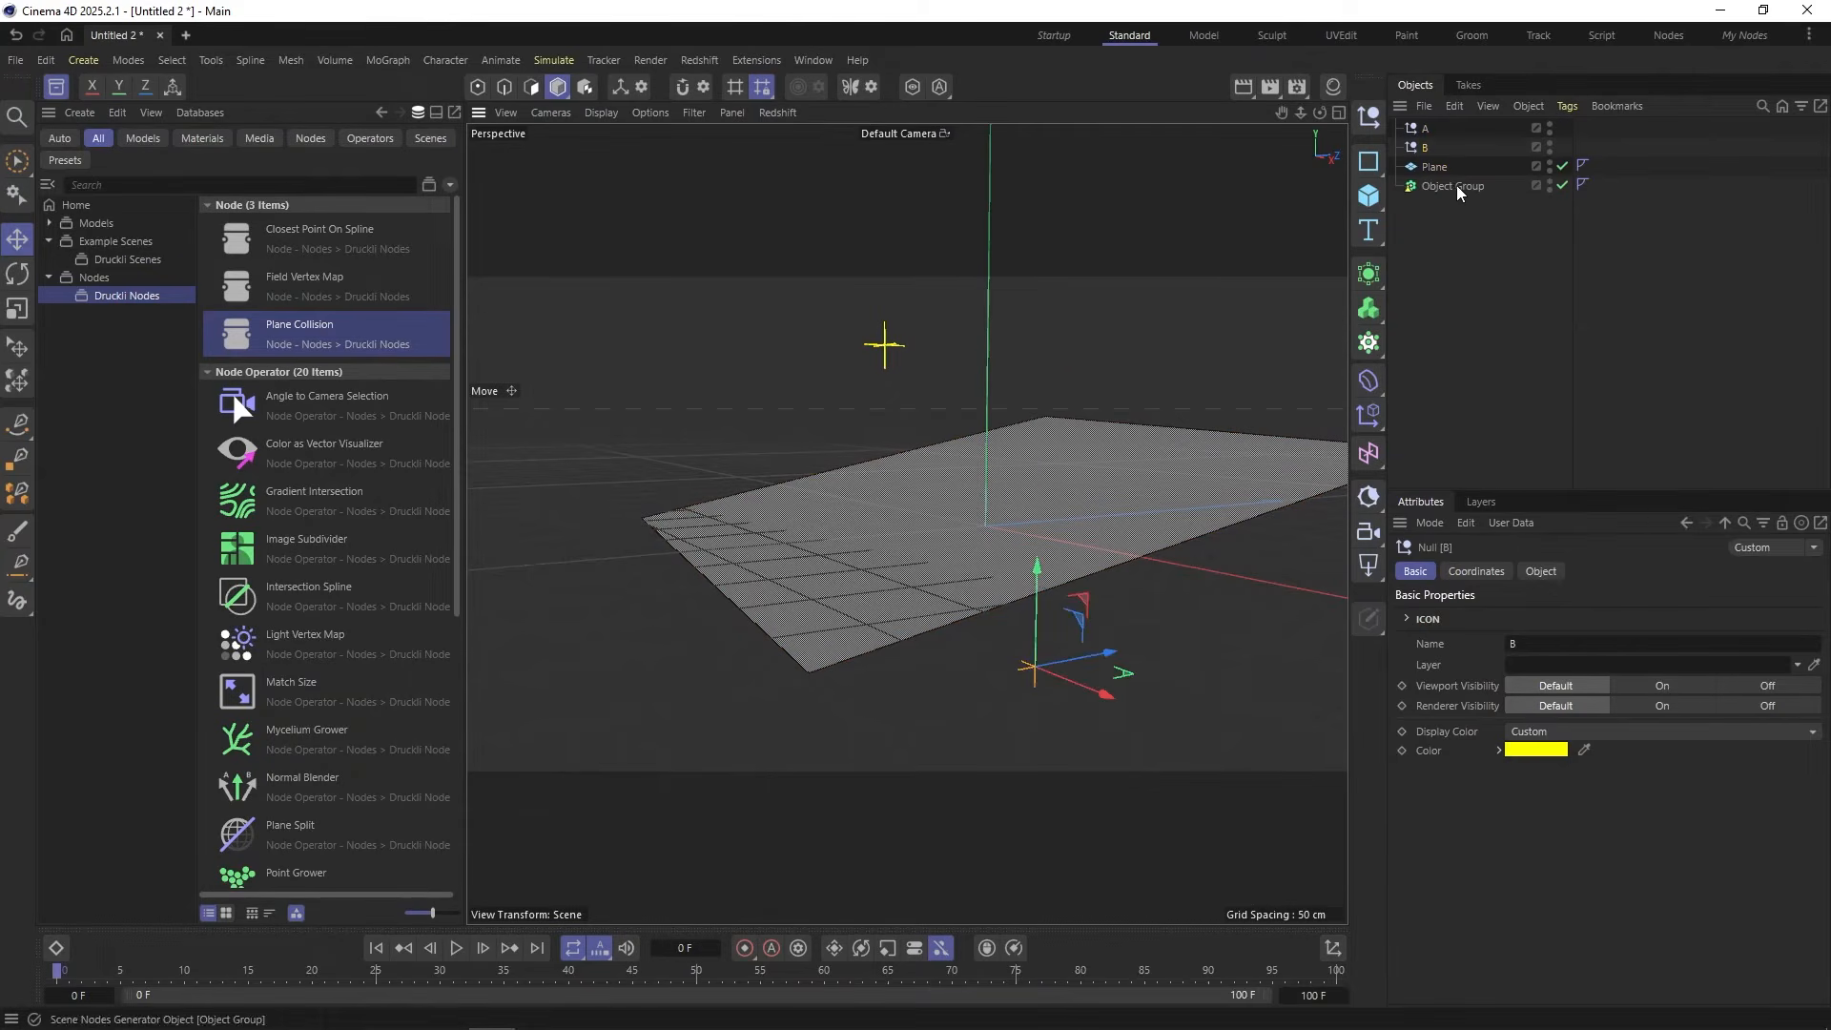
pyautogui.click(1418, 189)
pyautogui.doubleClick(1414, 187)
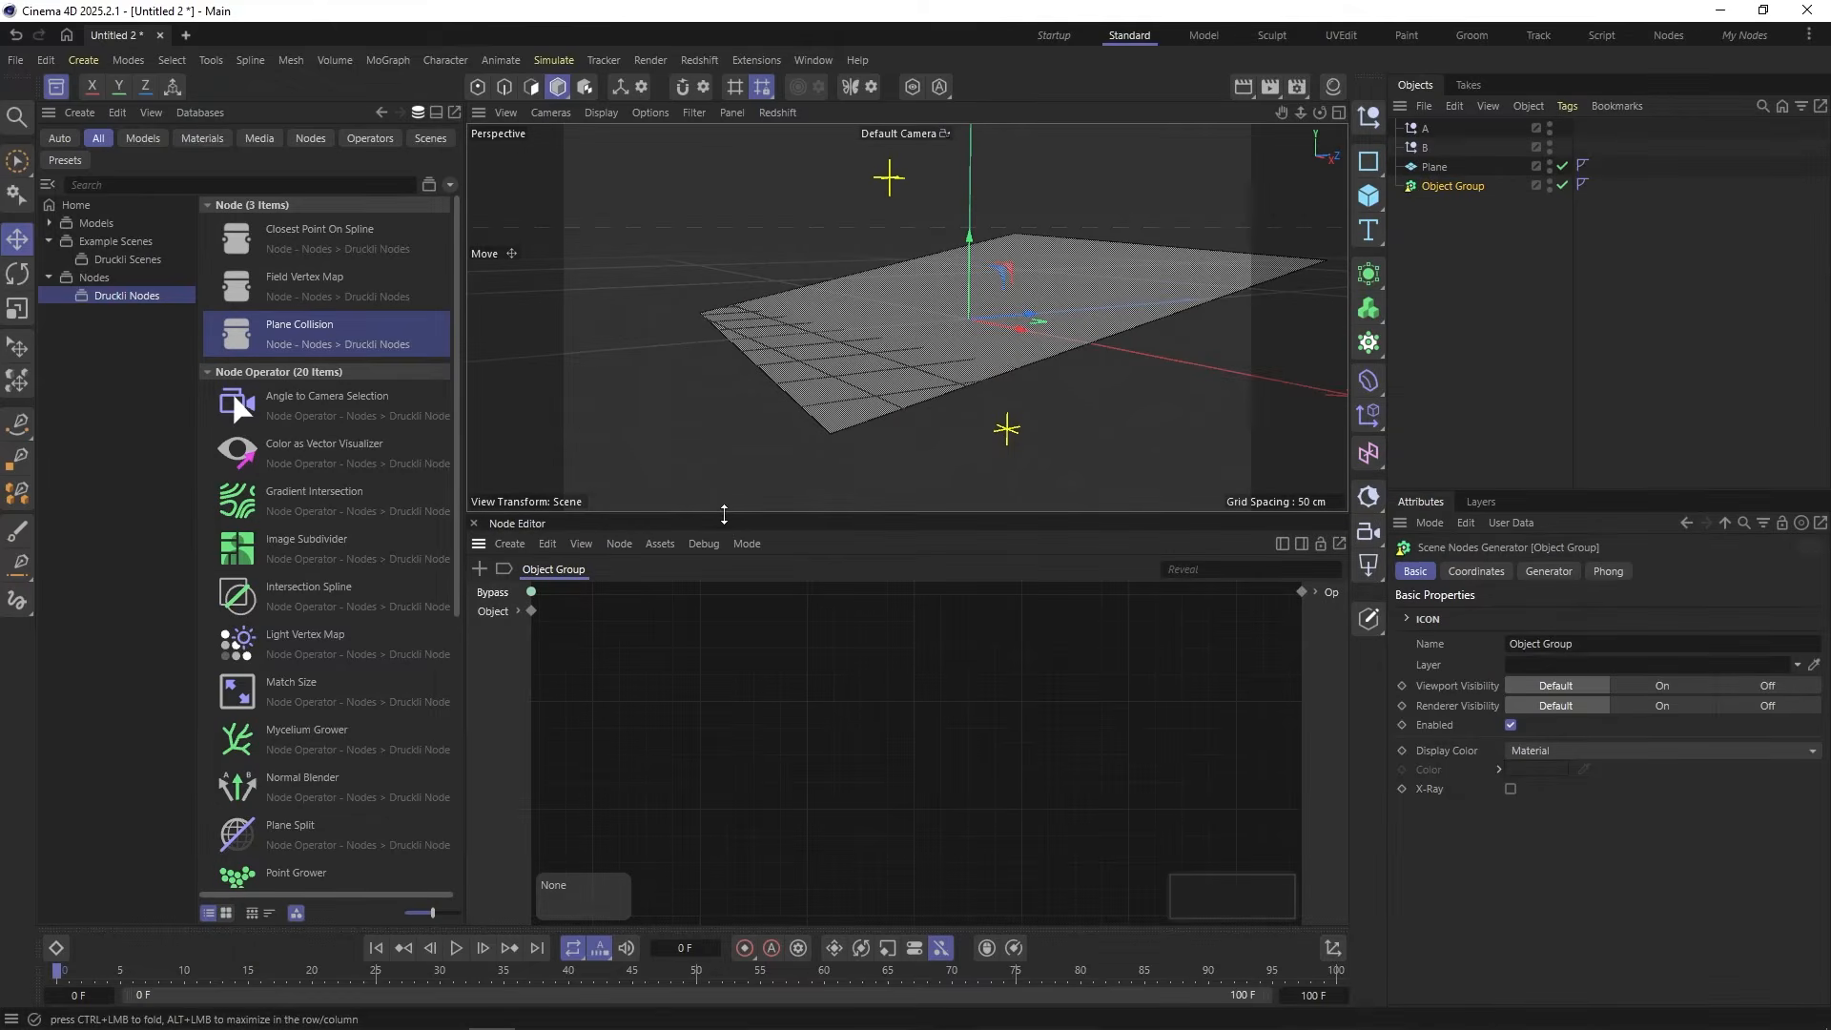
pyautogui.moveTo(723, 514); pyautogui.dragTo(721, 497)
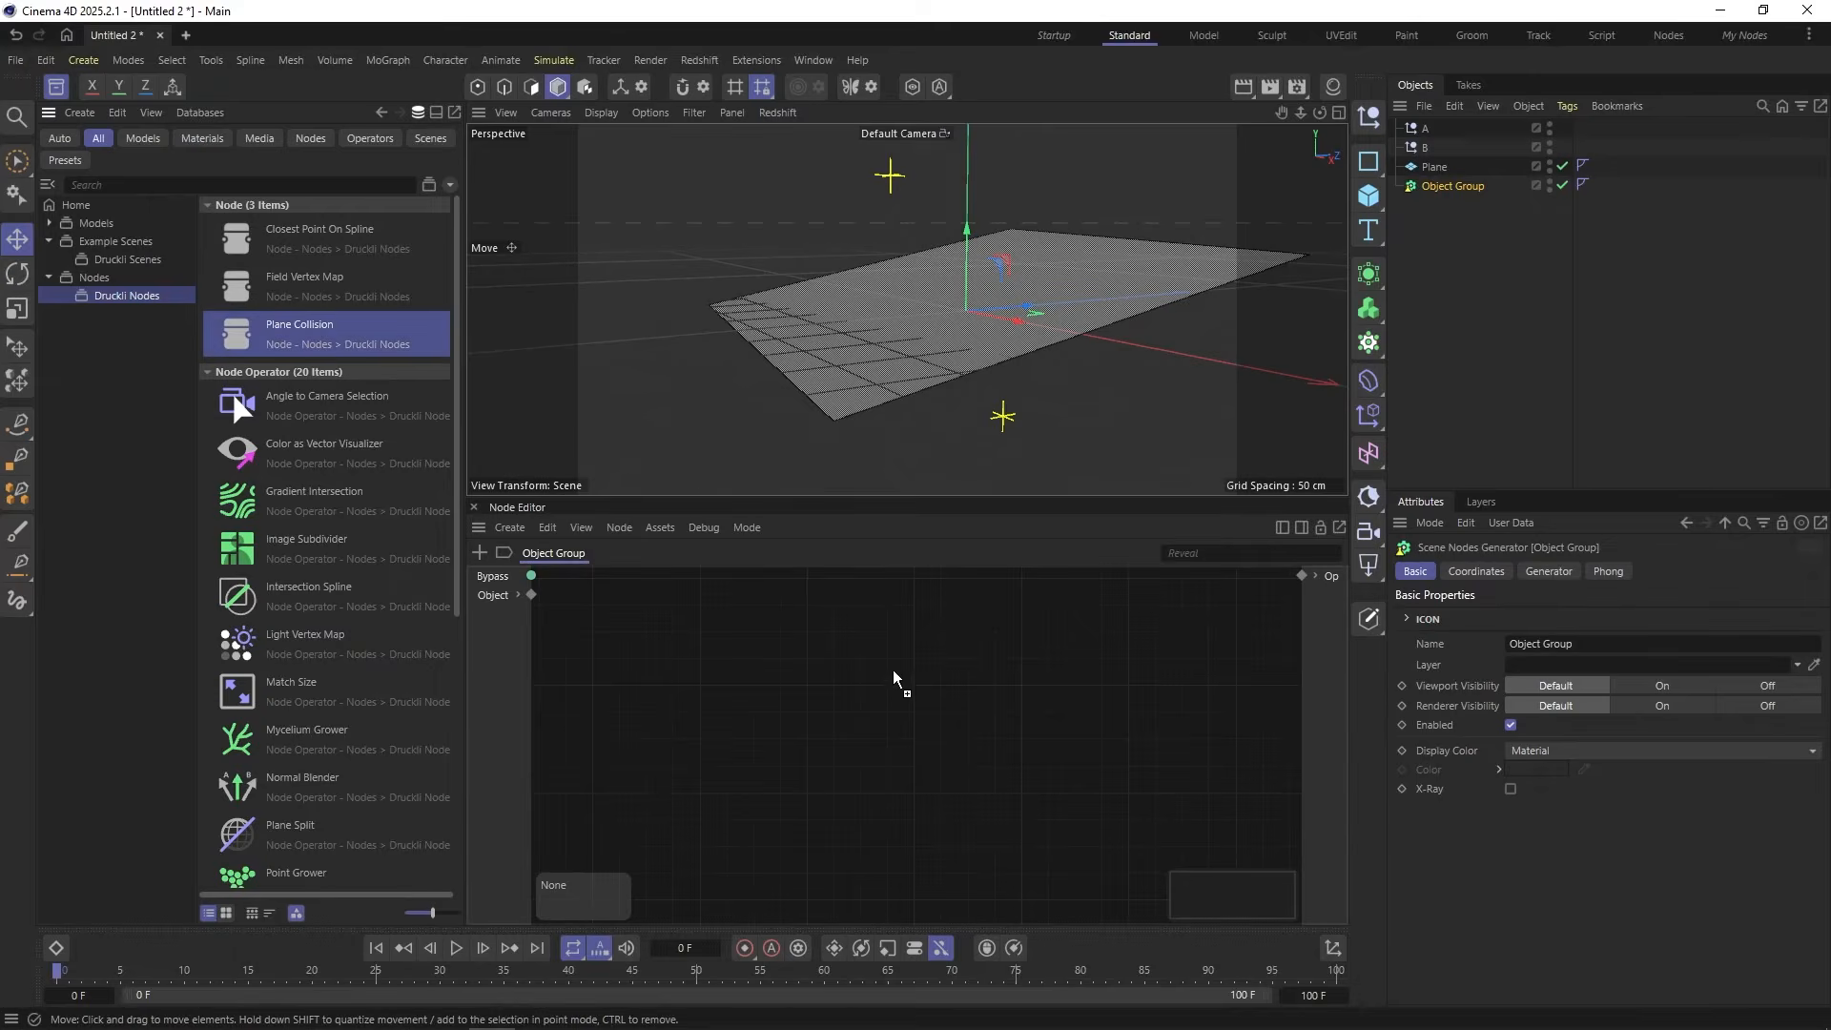
pyautogui.moveTo(893, 677); pyautogui.dragTo(896, 680)
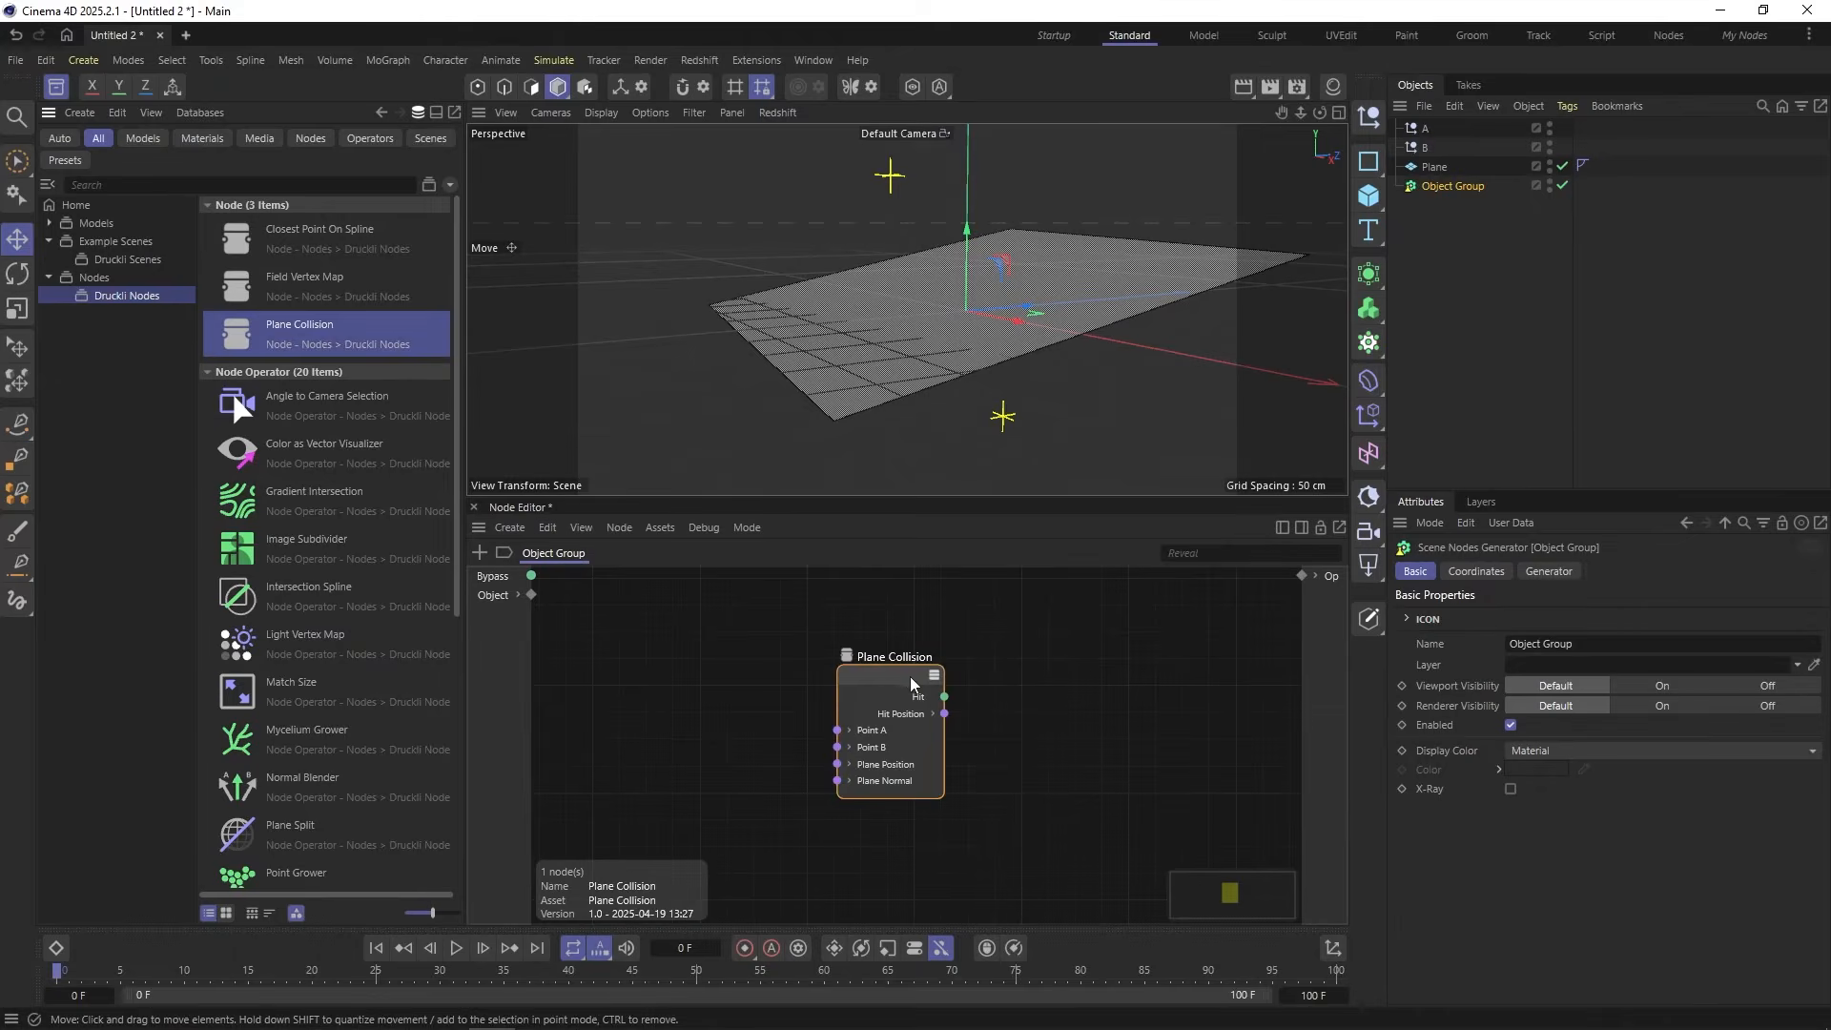
# Step: Hide the Asset Browser and bring nulls A and B into the Object Group graph beside Plane Collision
pyautogui.click(59, 87)
pyautogui.click(678, 646)
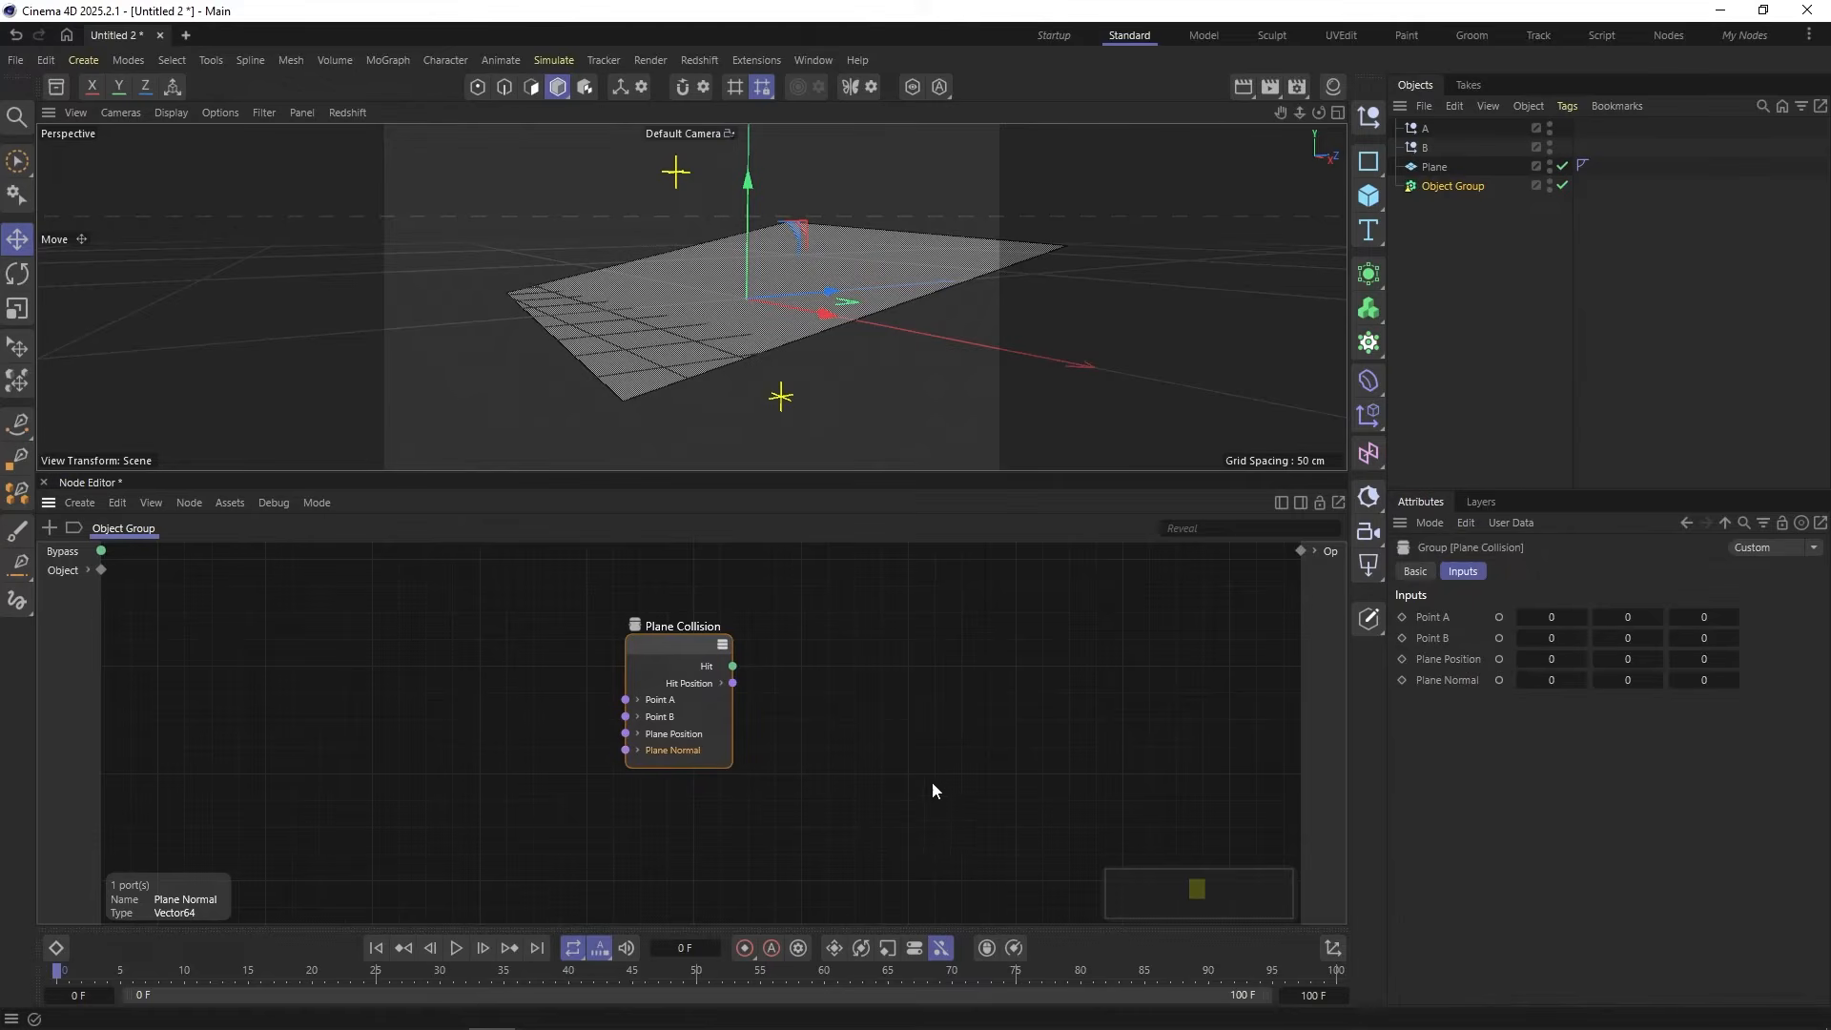
pyautogui.click(1427, 130)
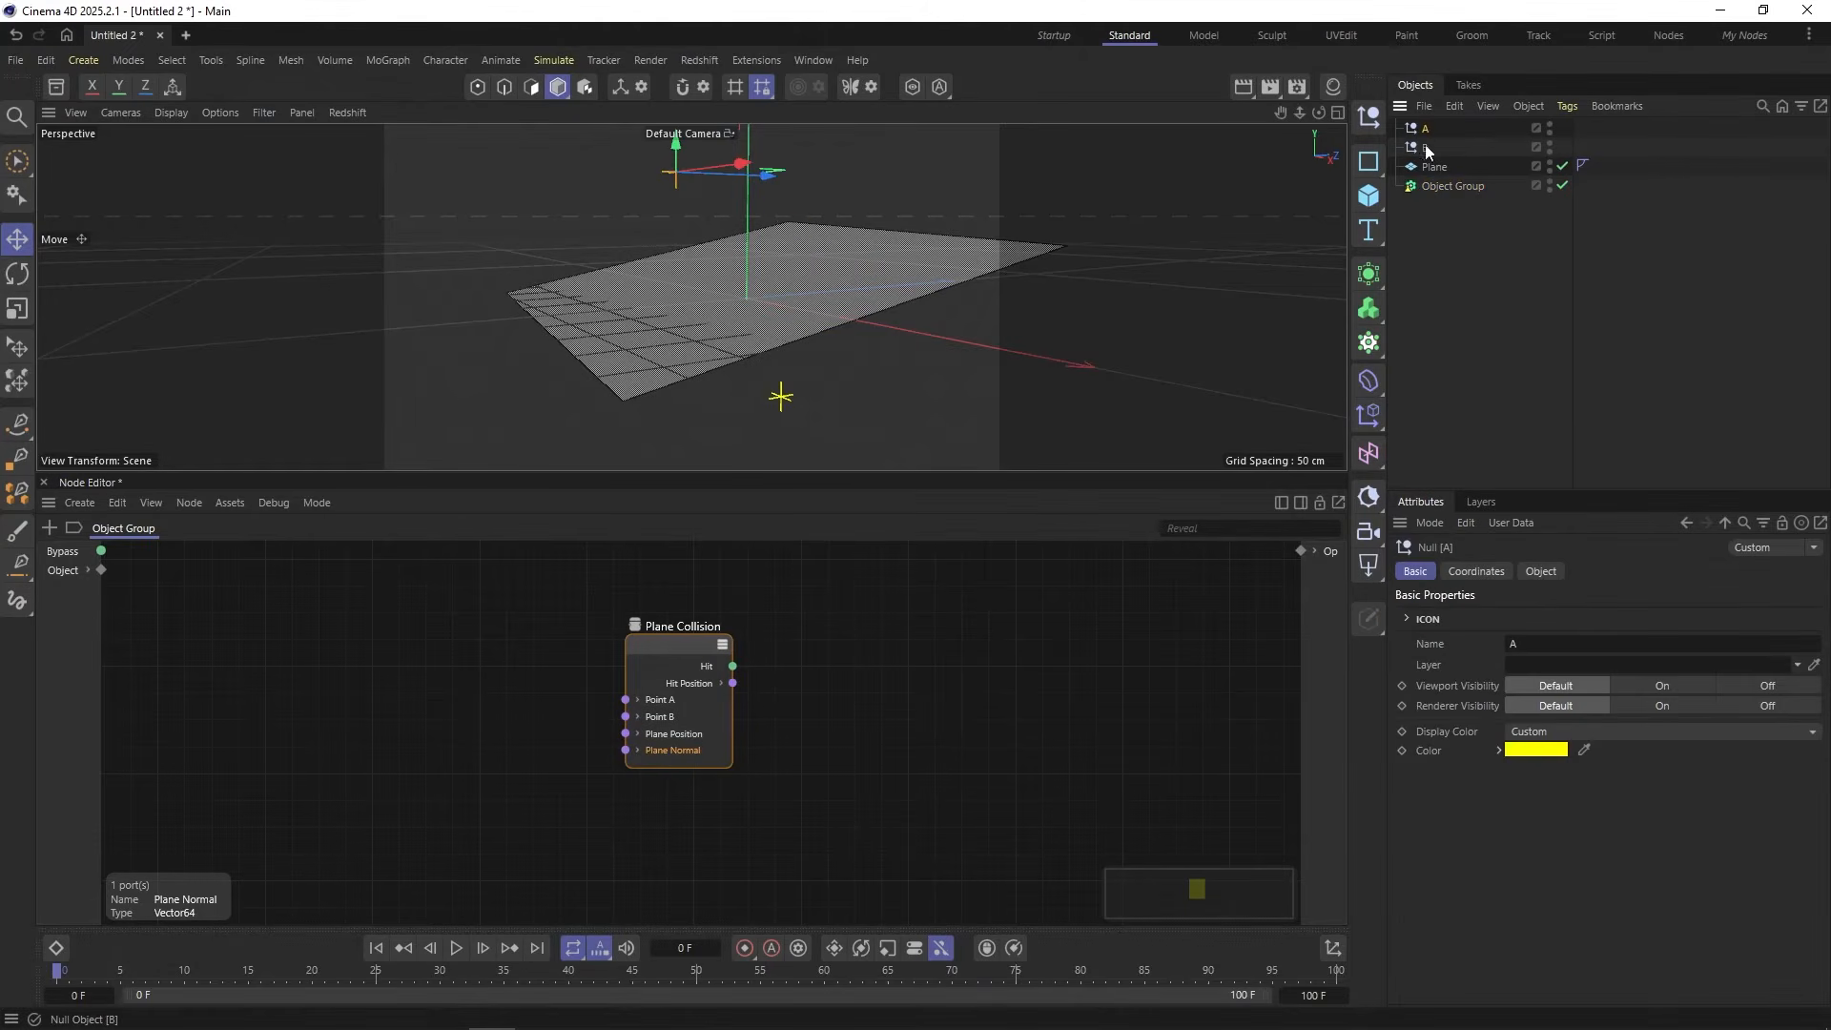
pyautogui.keyDown('ctrl'); pyautogui.click(1420, 146); pyautogui.keyUp('ctrl')
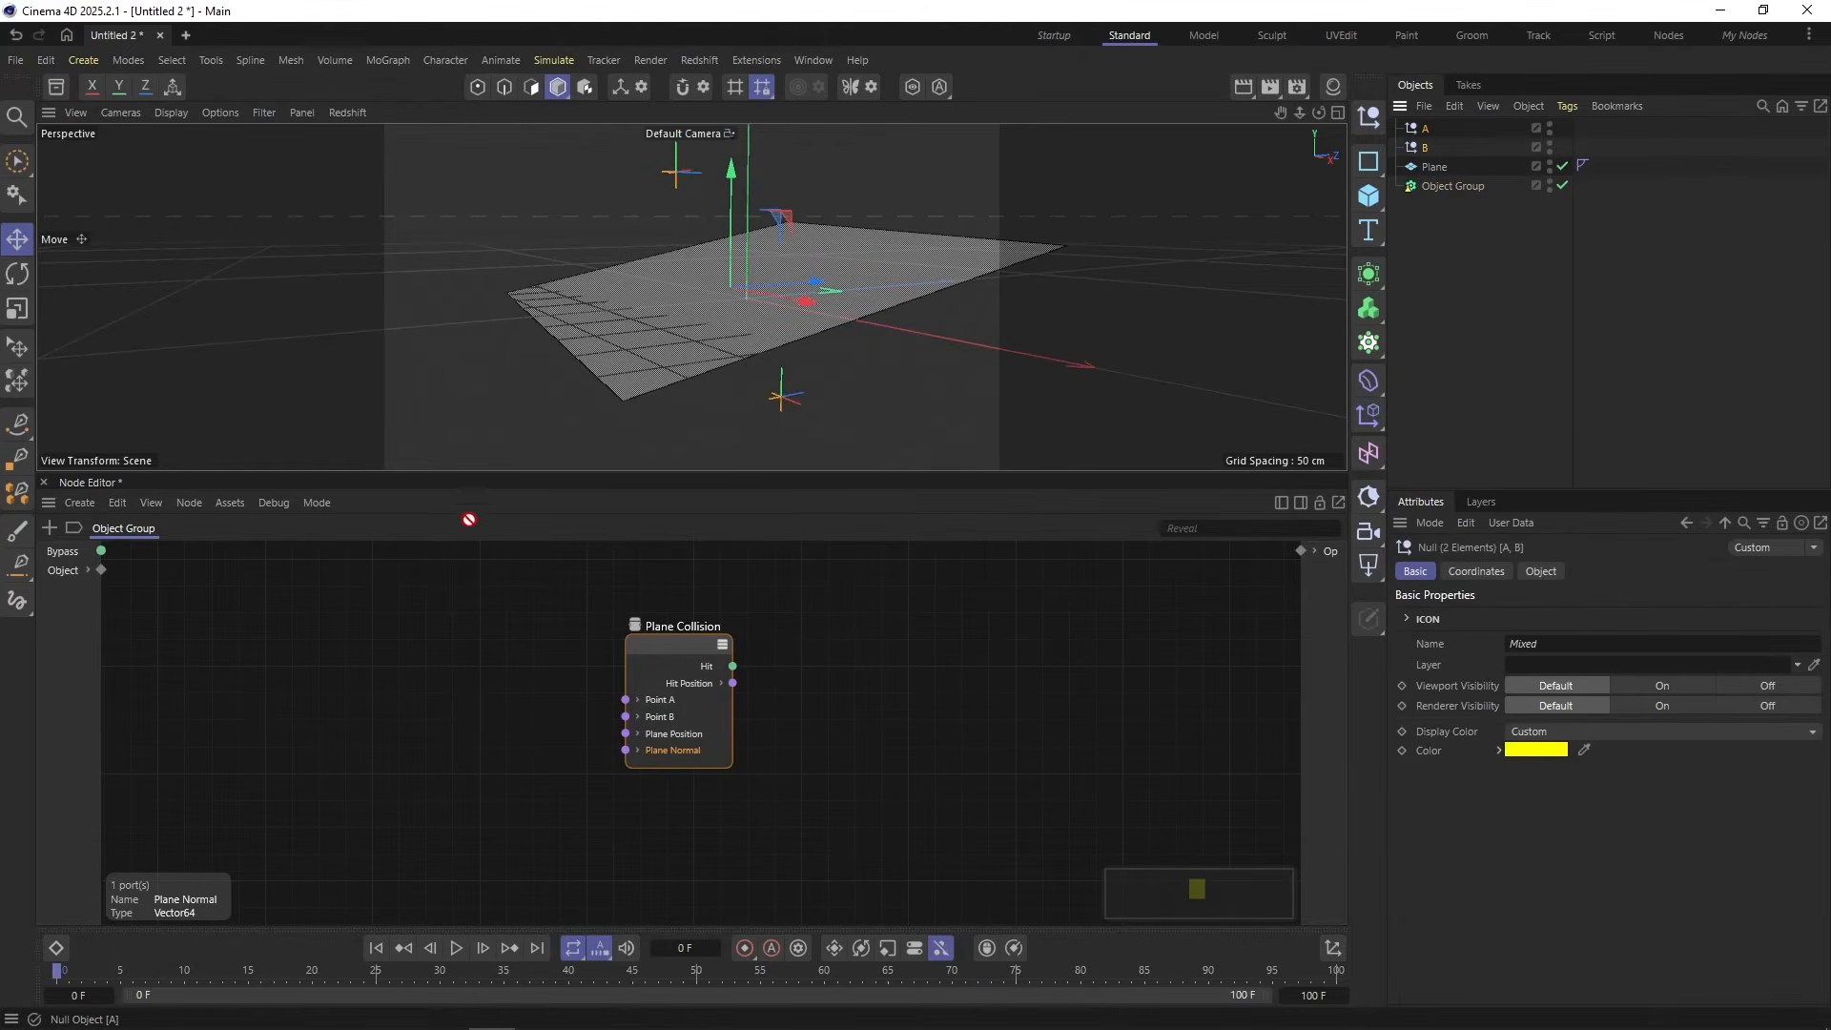
pyautogui.moveTo(468, 519); pyautogui.dragTo(426, 627)
pyautogui.click(507, 621)
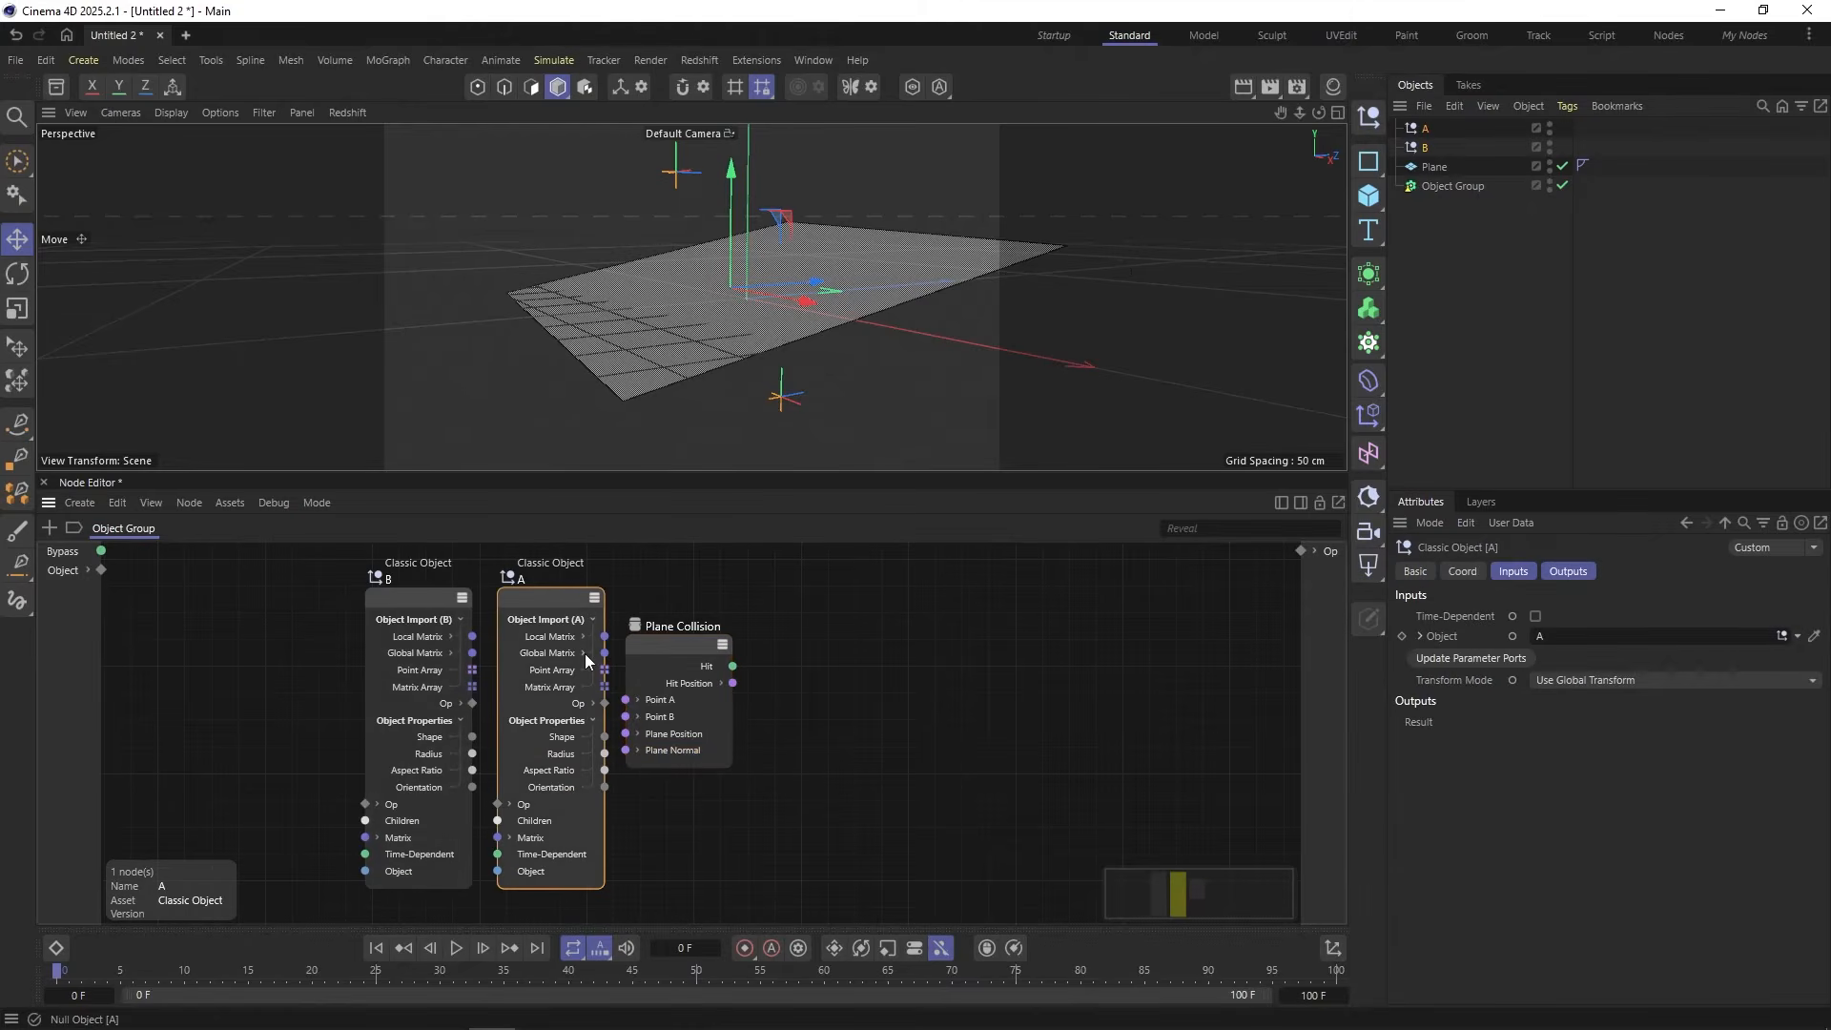
# Step: Connect the Global Matrix Translation of null A to Point A on Plane Collision and collapse the A node
pyautogui.click(583, 653)
pyautogui.moveTo(605, 670); pyautogui.dragTo(625, 700)
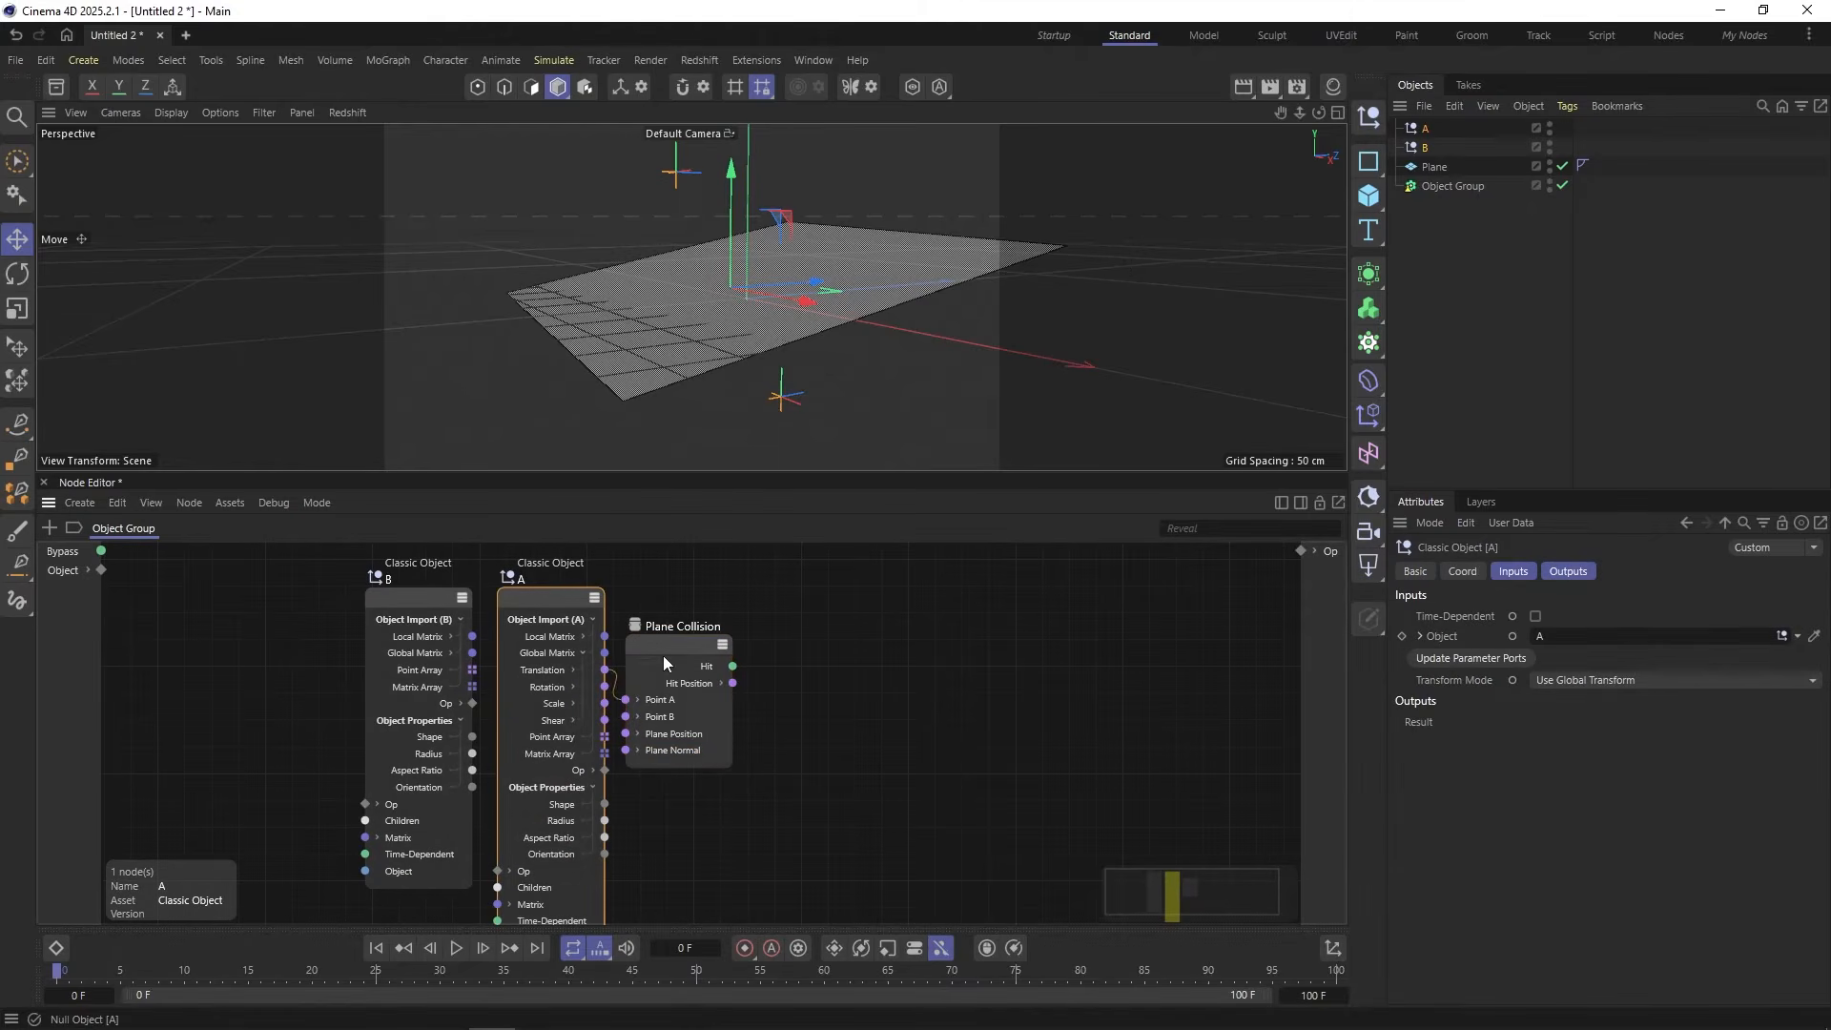
pyautogui.moveTo(671, 641); pyautogui.dragTo(707, 641)
pyautogui.click(594, 597)
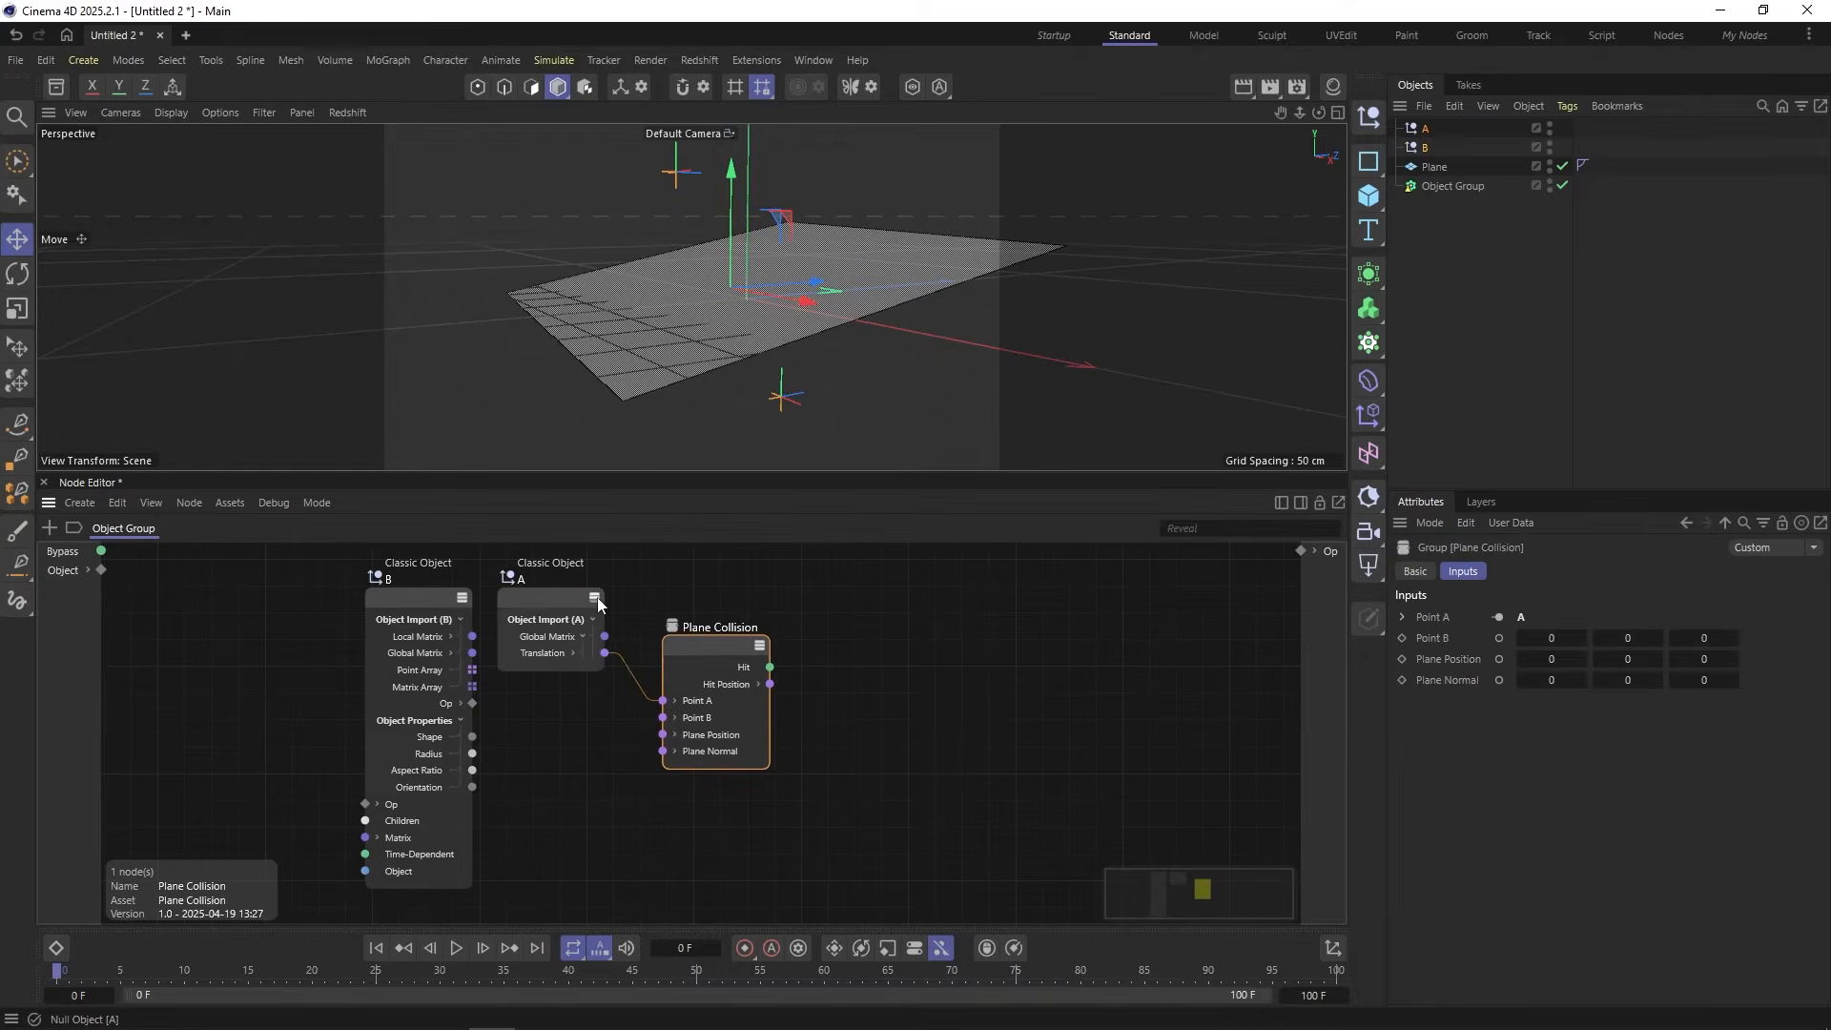
# Step: Connect the Global Matrix Translation of null B to Point B on Plane Collision and stack the collapsed B node under A
pyautogui.moveTo(421, 595); pyautogui.dragTo(429, 611)
pyautogui.click(460, 670)
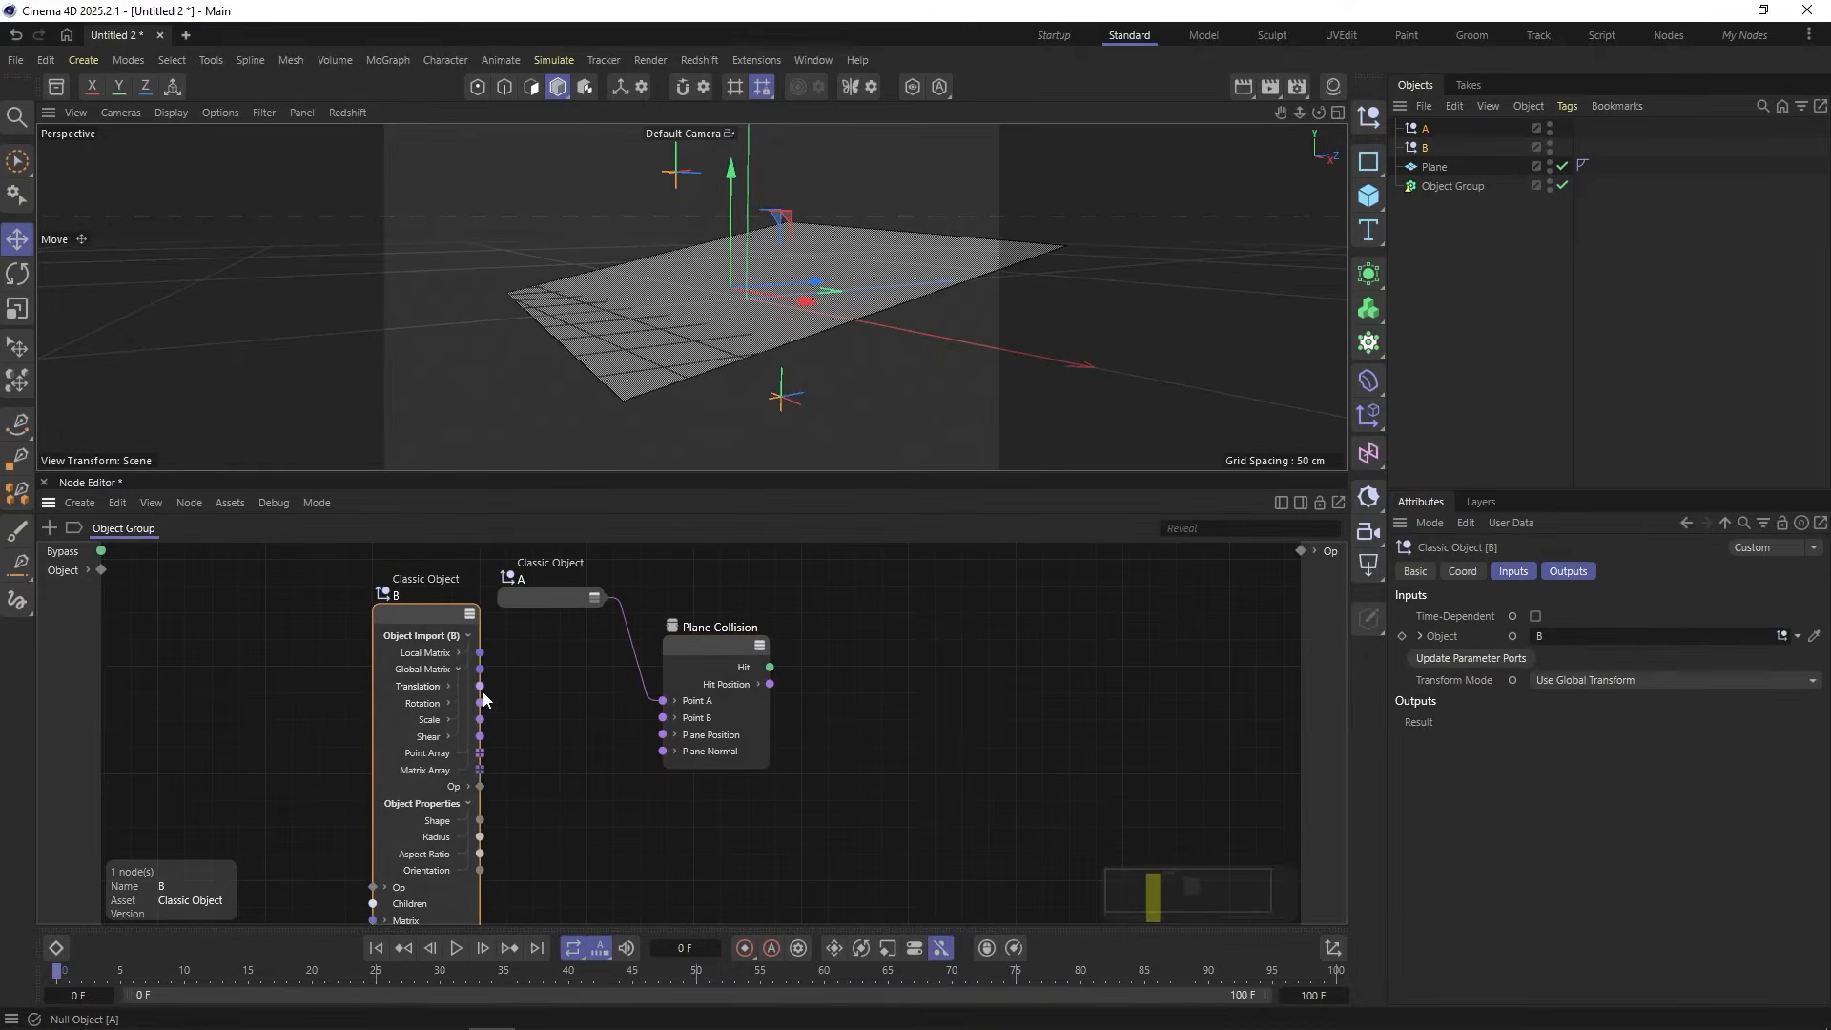
pyautogui.moveTo(480, 685); pyautogui.dragTo(664, 717)
pyautogui.click(469, 613)
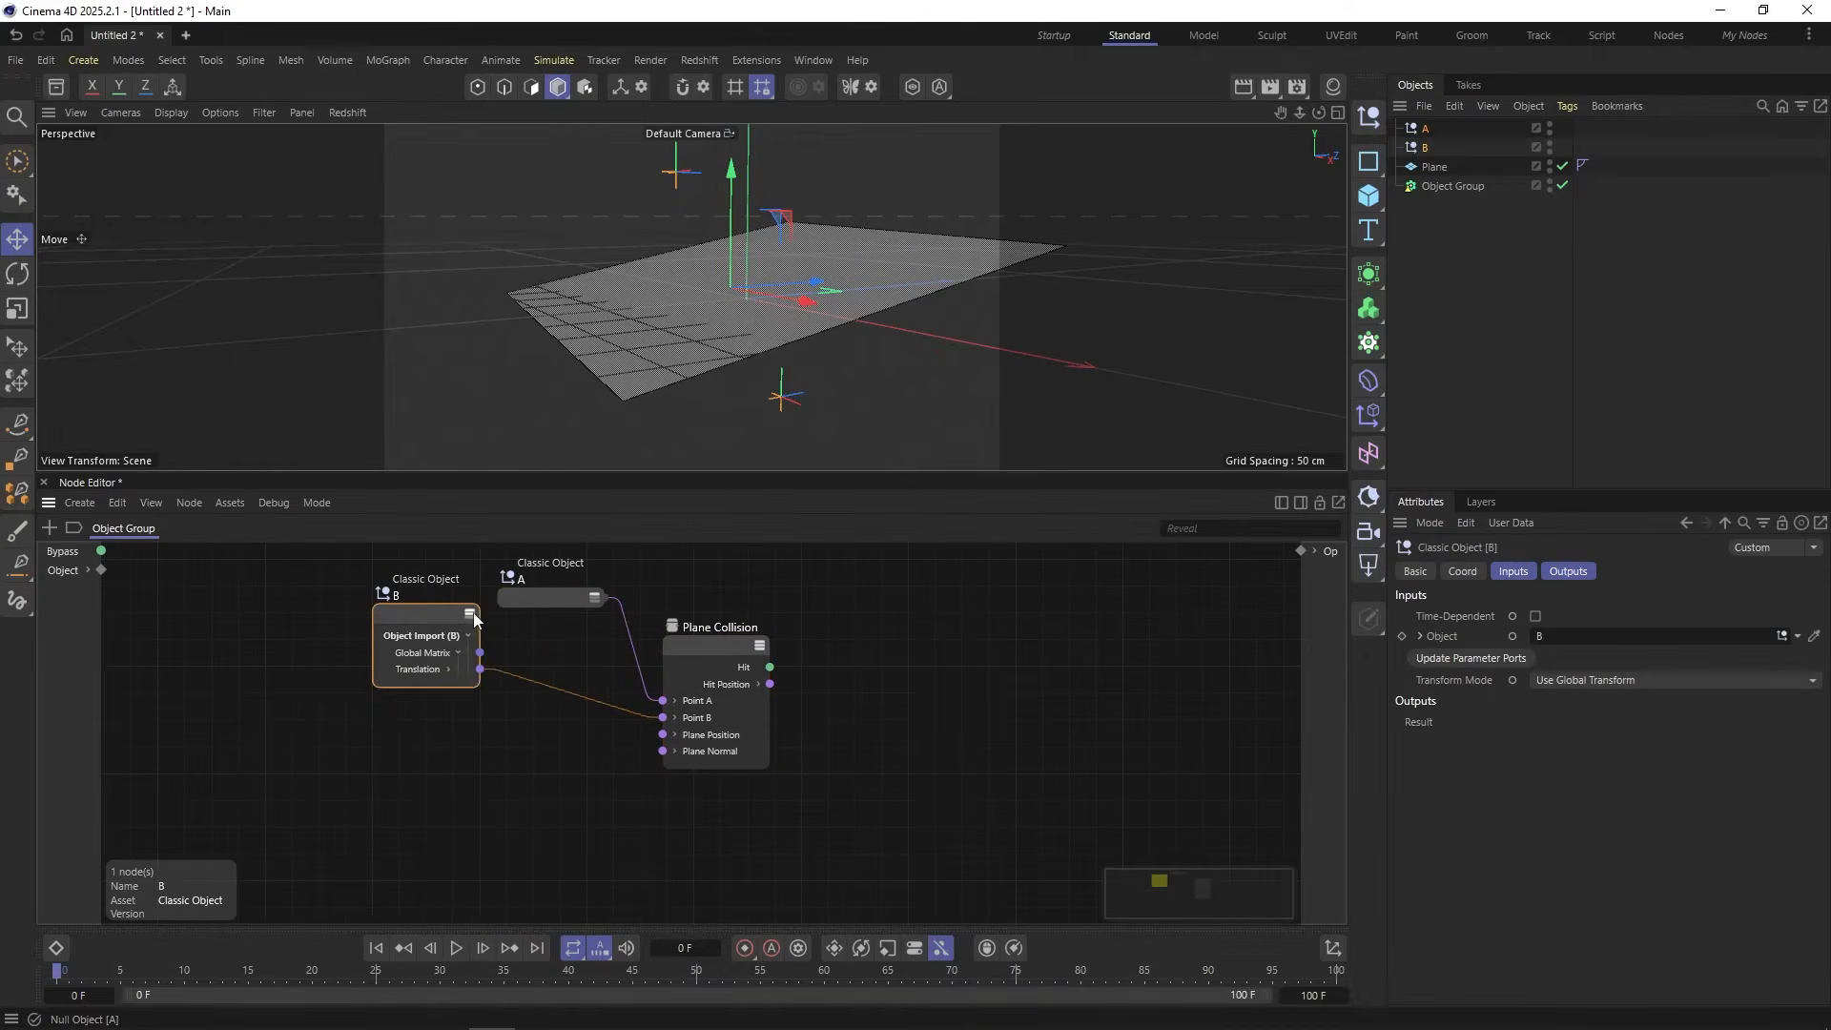
pyautogui.moveTo(430, 623); pyautogui.dragTo(543, 655)
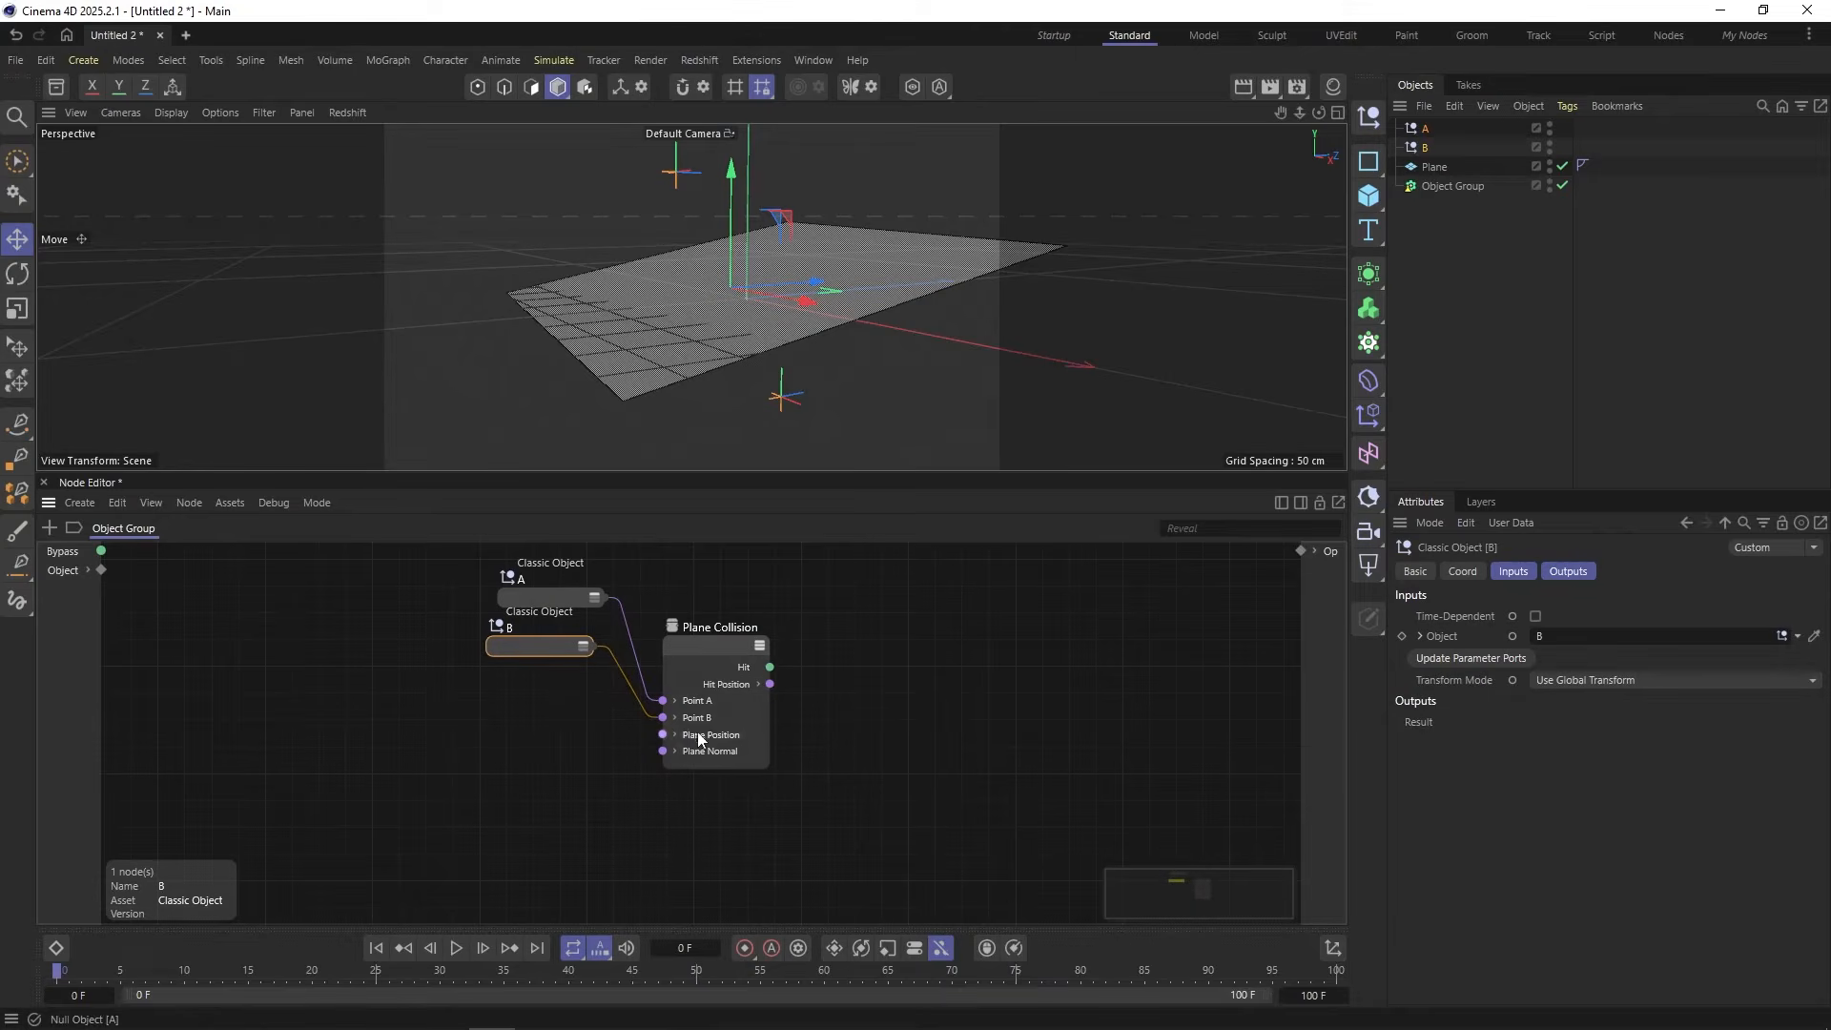
# Step: Bring the Plane object into the graph and connect its Global Matrix Translation to Plane Position on Plane Collision
pyautogui.click(1434, 167)
pyautogui.moveTo(1409, 173); pyautogui.dragTo(663, 734)
pyautogui.click(379, 760)
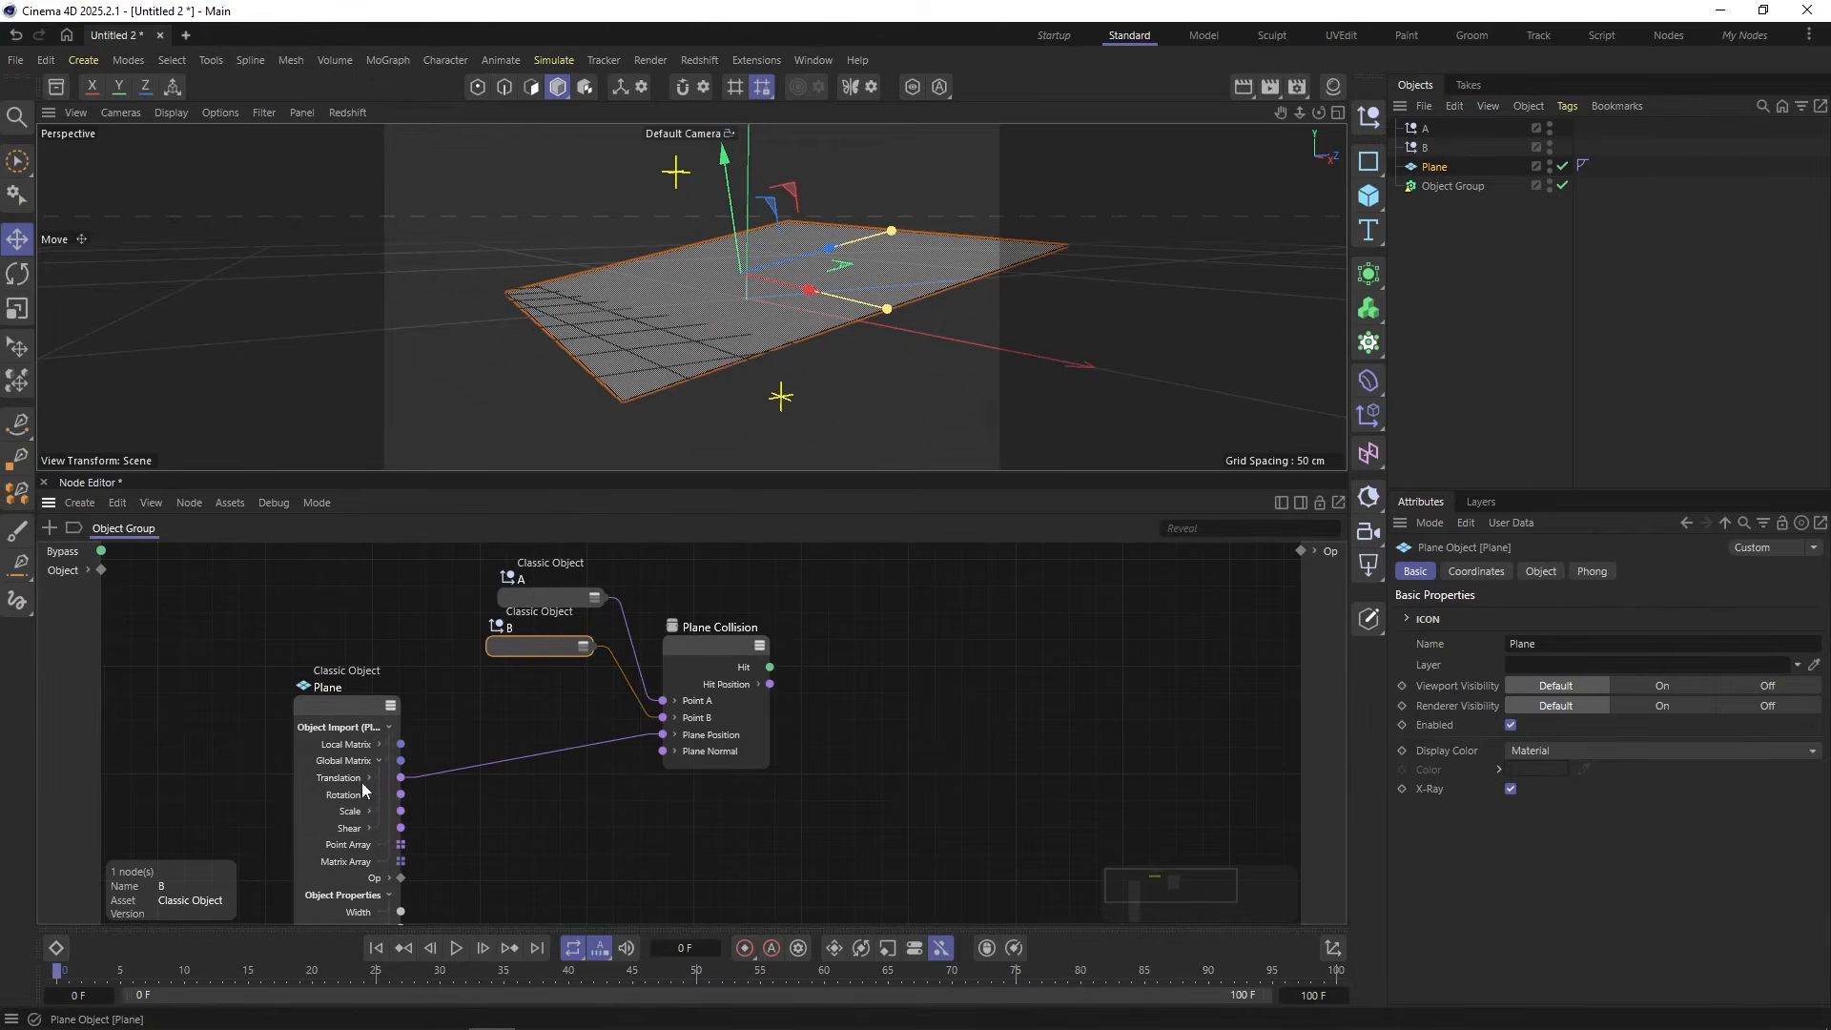
pyautogui.moveTo(348, 718); pyautogui.dragTo(378, 705)
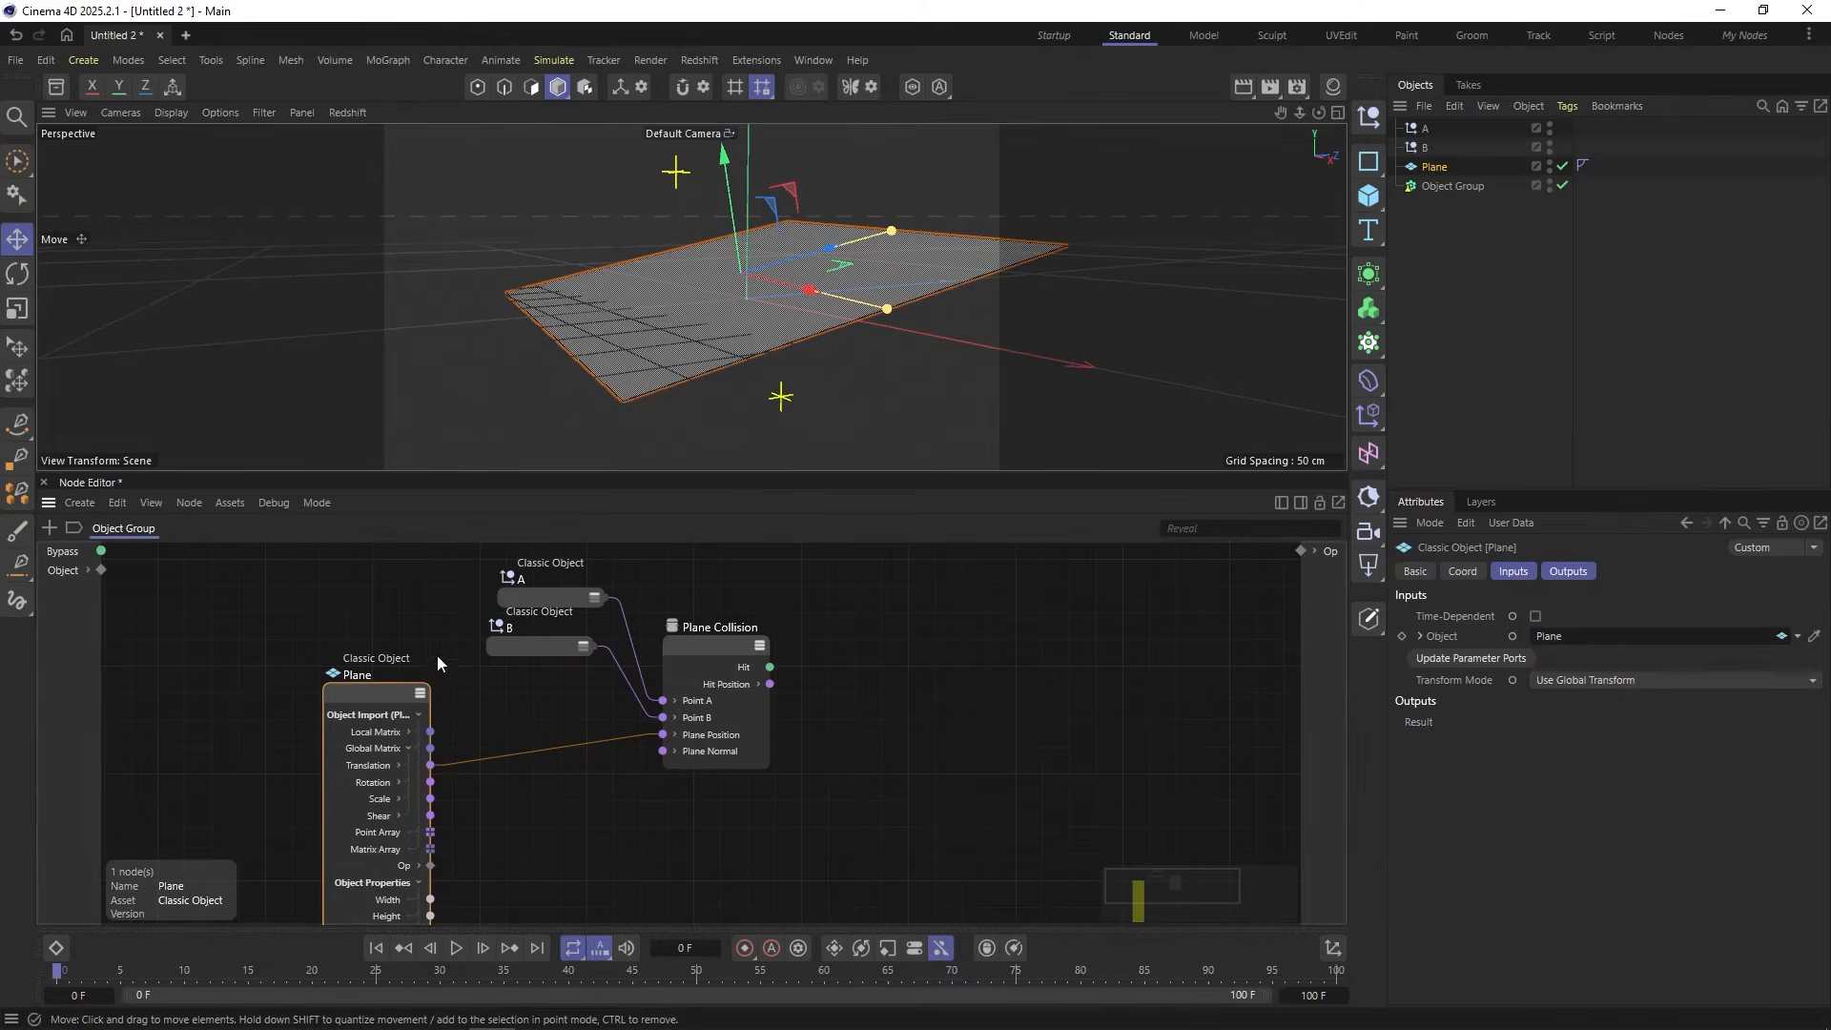
pyautogui.moveTo(438, 660); pyautogui.dragTo(468, 645, button='middle')
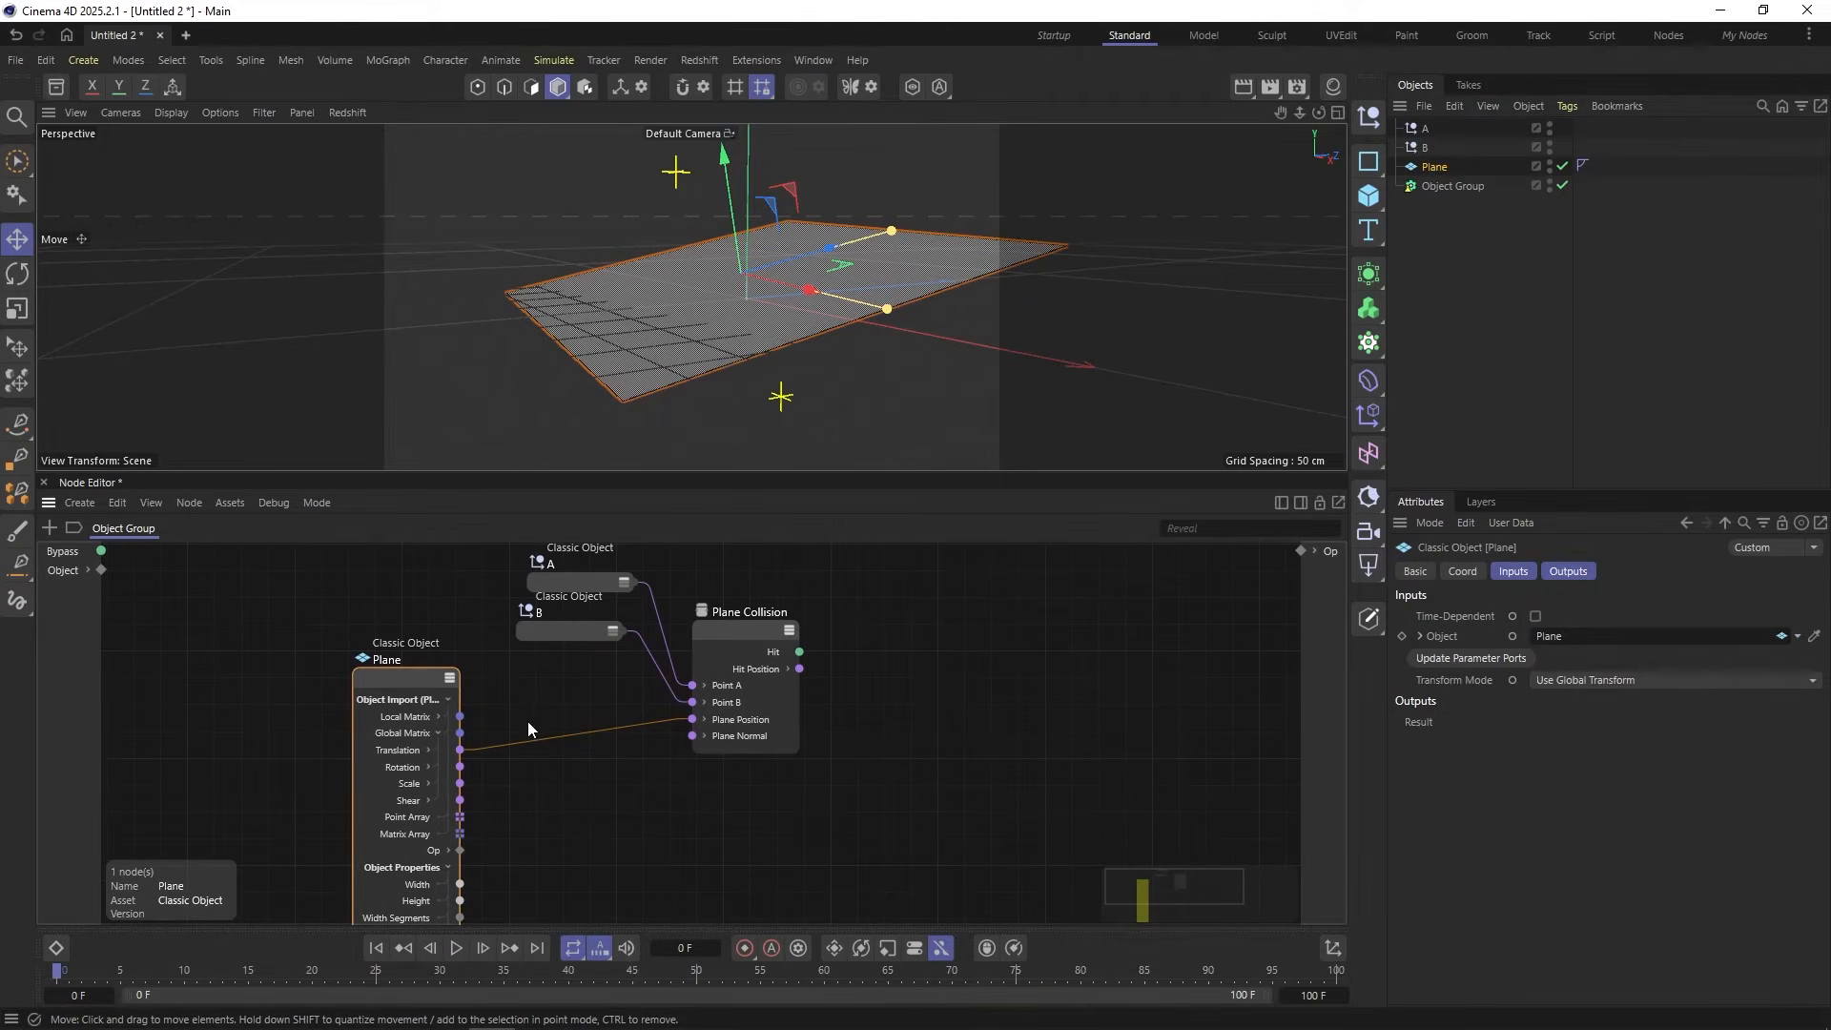
# Step: Add a Matrix to Vectors node and feed the Plane's Global Matrix into its Matrix input
pyautogui.click(608, 788)
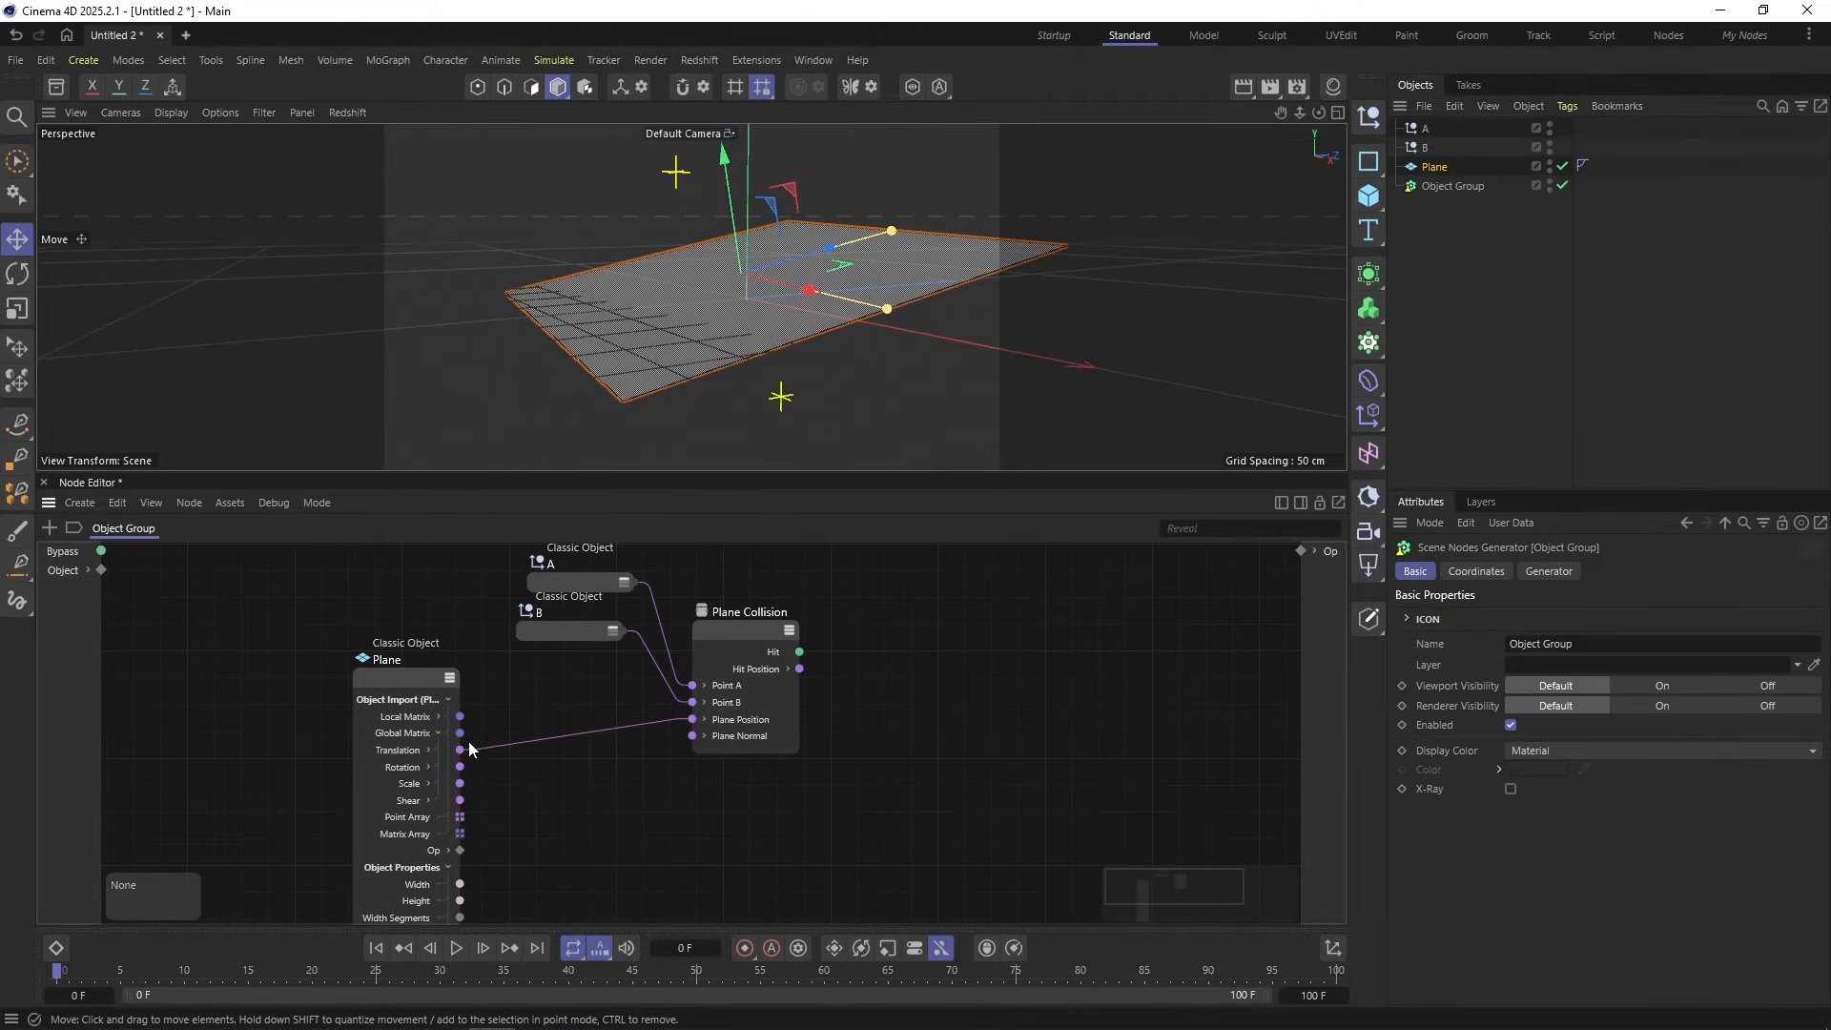
pyautogui.doubleClick(595, 775)
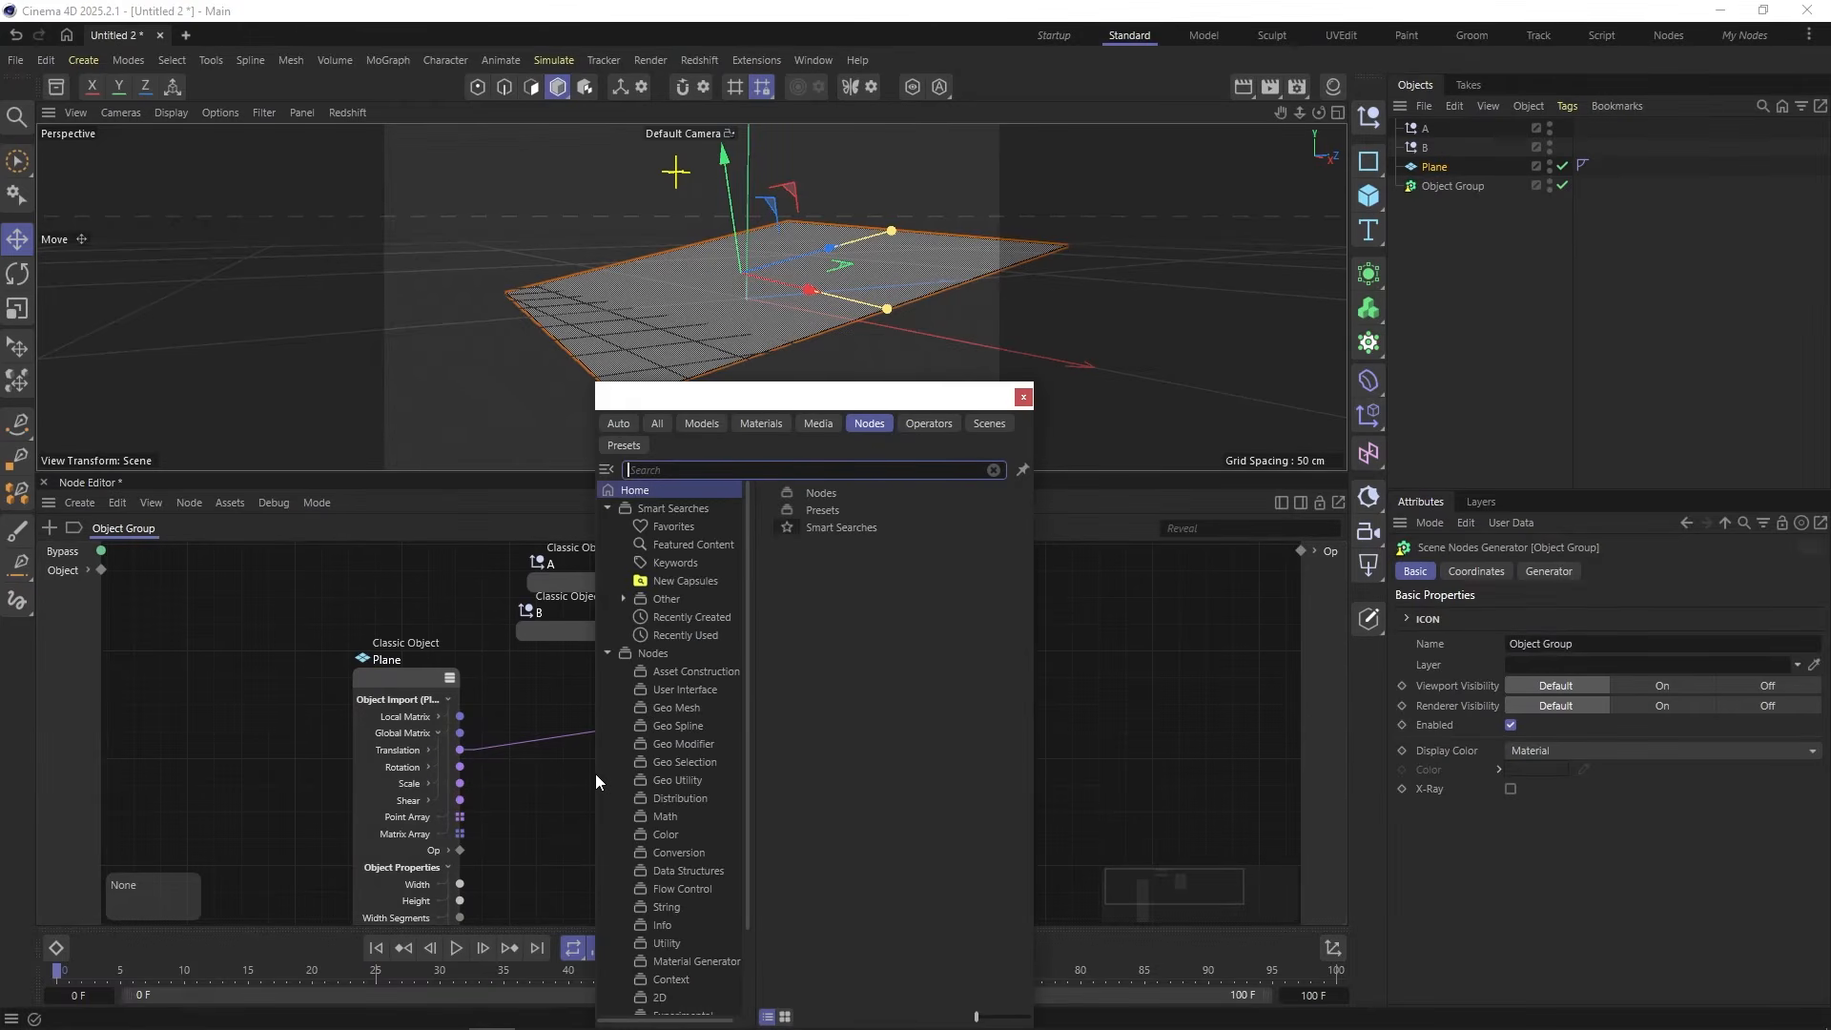
pyautogui.write('matrix')
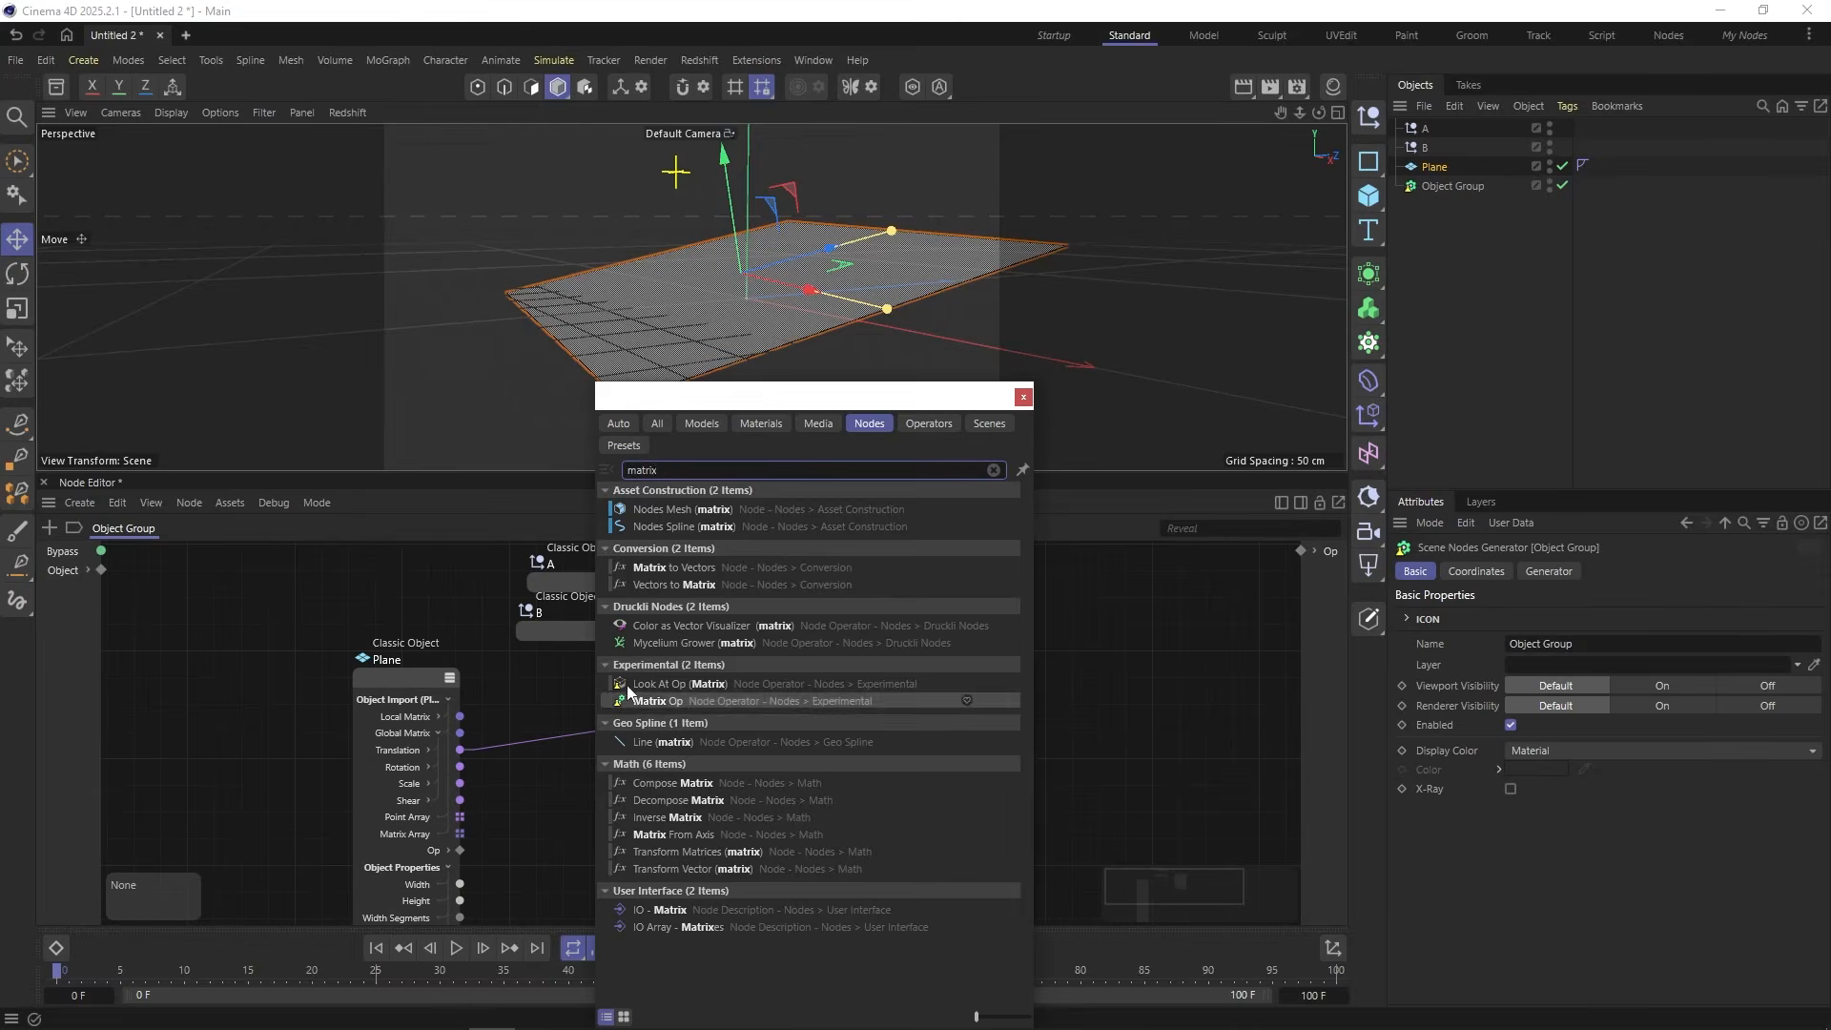
pyautogui.doubleClick(672, 567)
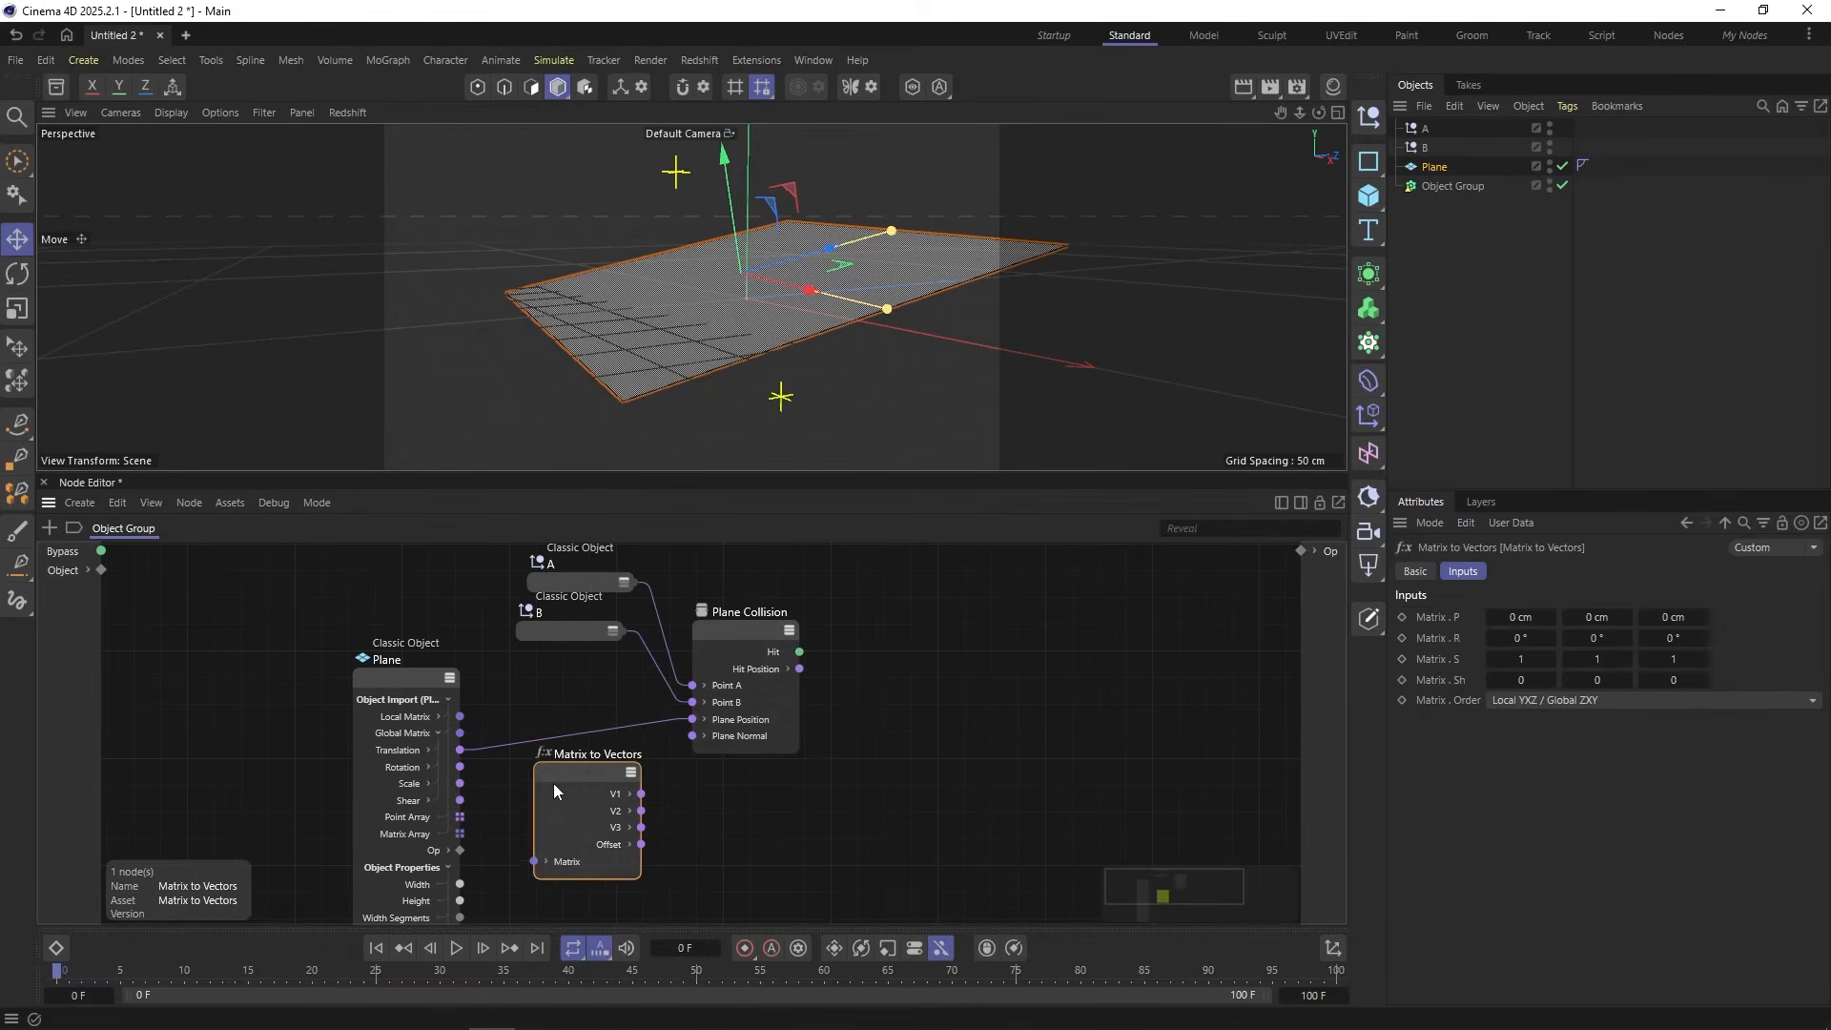
pyautogui.moveTo(554, 784); pyautogui.dragTo(524, 861)
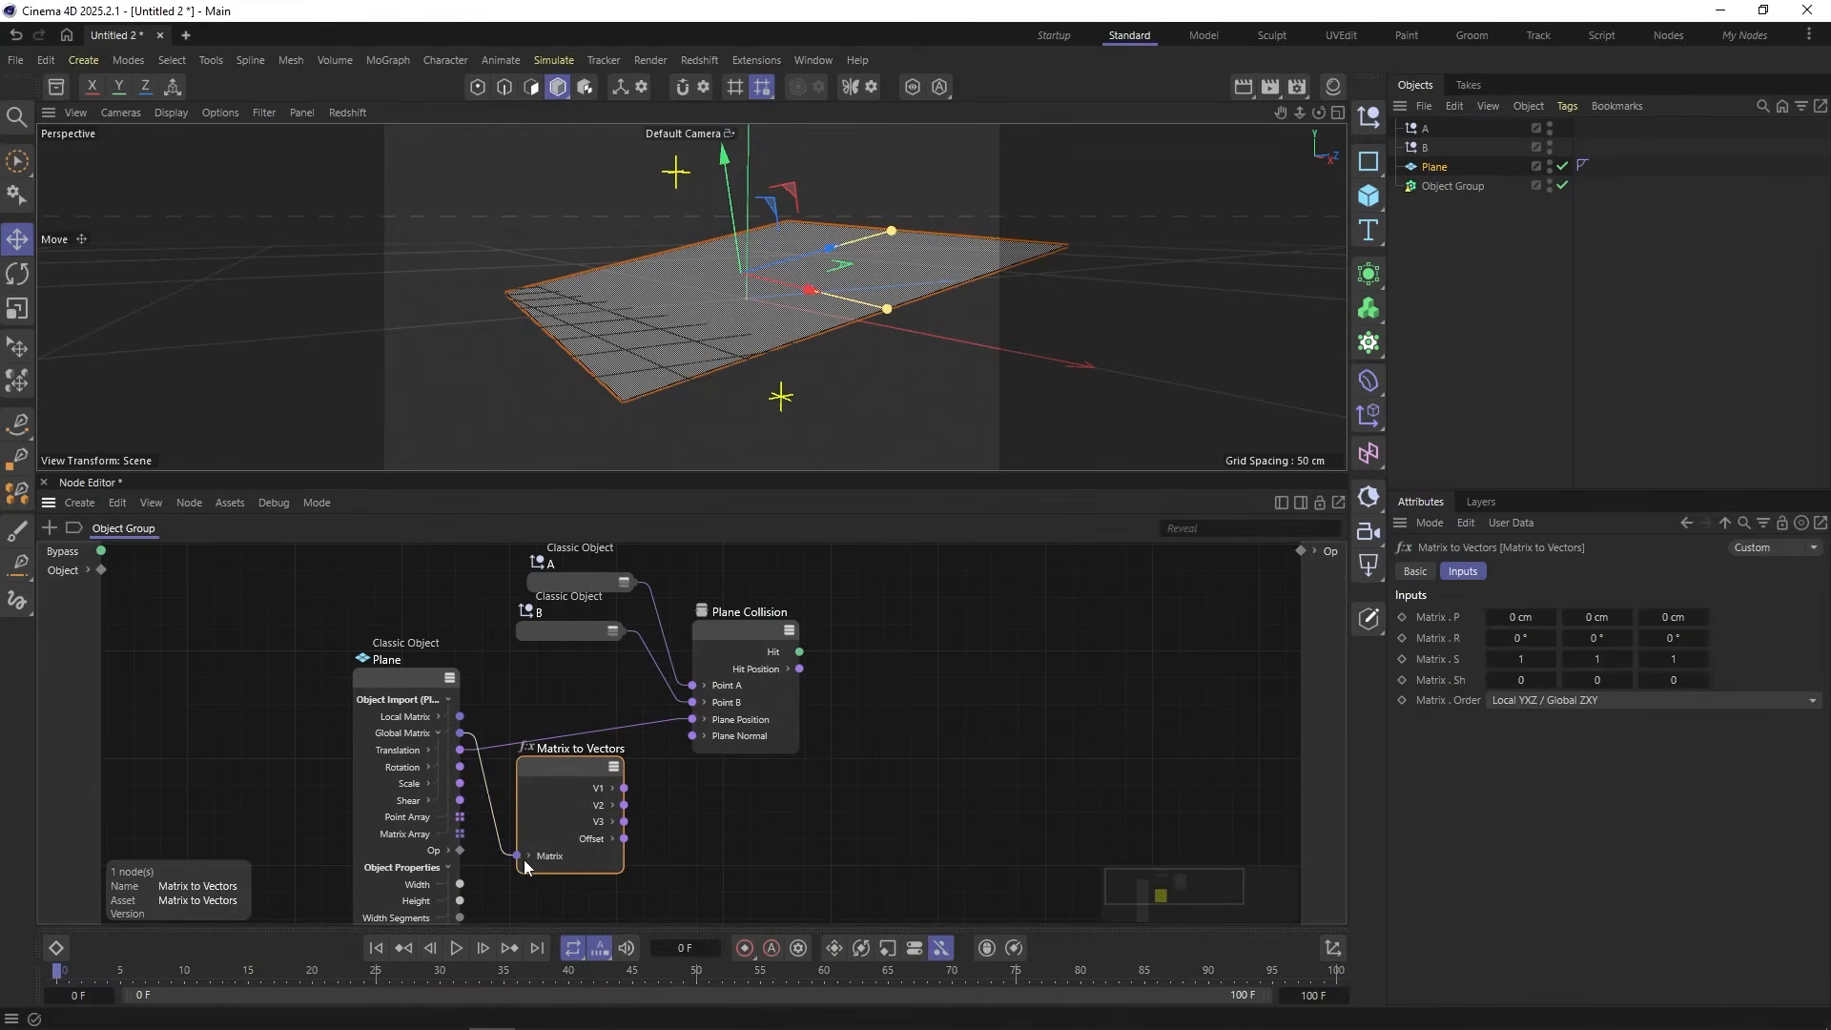
pyautogui.moveTo(574, 766); pyautogui.dragTo(547, 771)
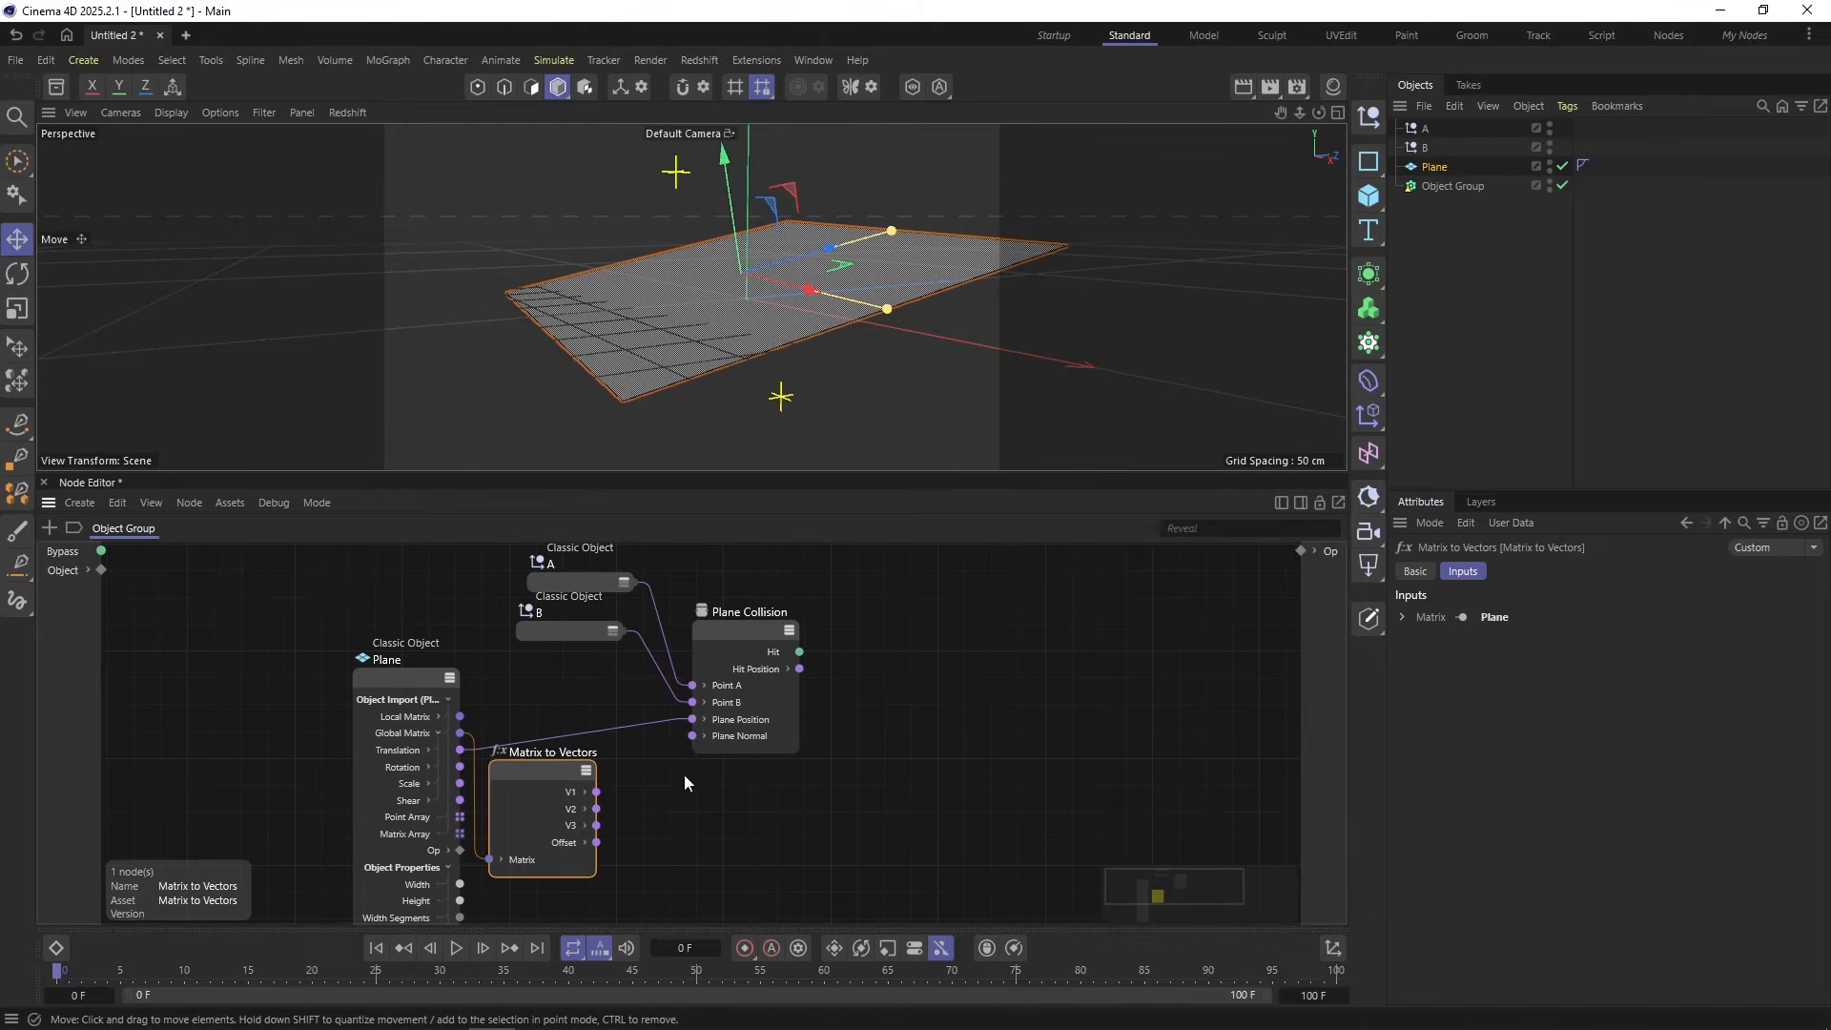
# Step: Connect the V2 output of Matrix to Vectors to Plane Normal and reposition the Plane Collision node
pyautogui.moveTo(598, 824)
pyautogui.mouseDown()
pyautogui.moveTo(680, 839)
pyautogui.moveTo(599, 809)
pyautogui.mouseUp()
pyautogui.moveTo(689, 752); pyautogui.dragTo(693, 735)
pyautogui.moveTo(730, 638); pyautogui.dragTo(720, 650)
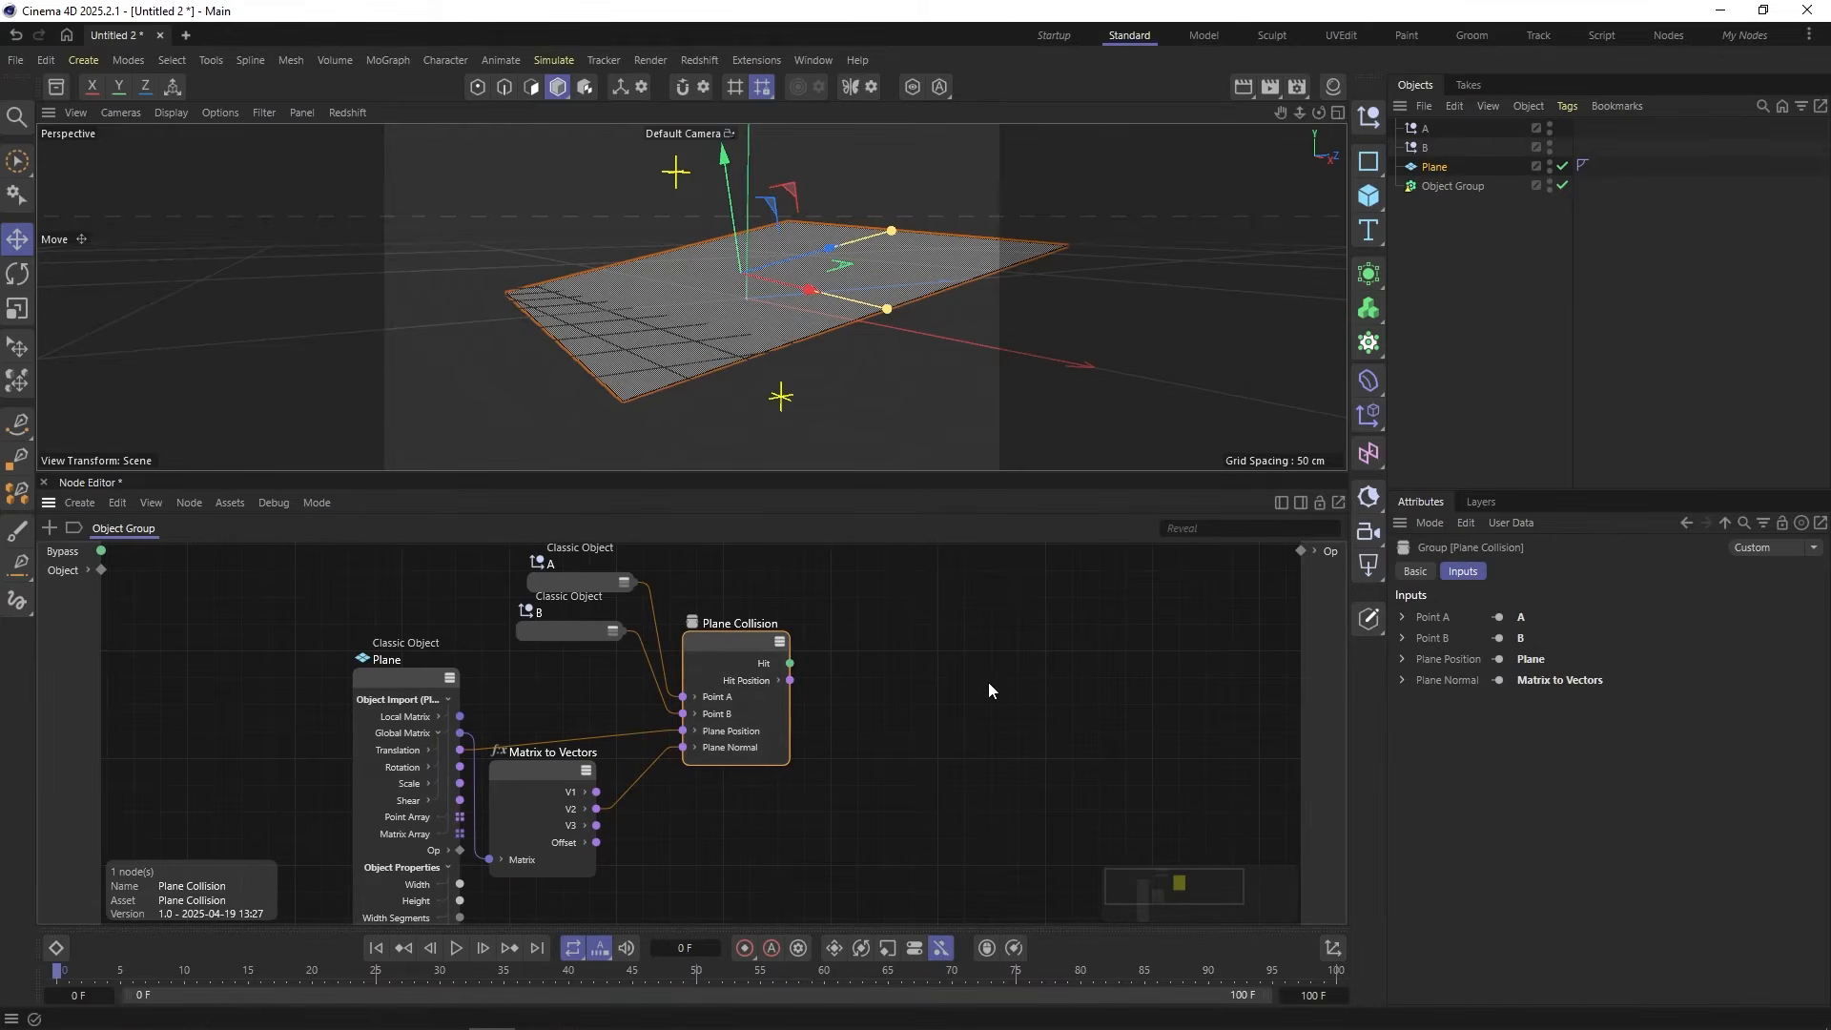
# Step: Add a Sphere node, toggle its node type to a Mesh Primitive op, and place it beside Plane Collision
pyautogui.doubleClick(946, 672)
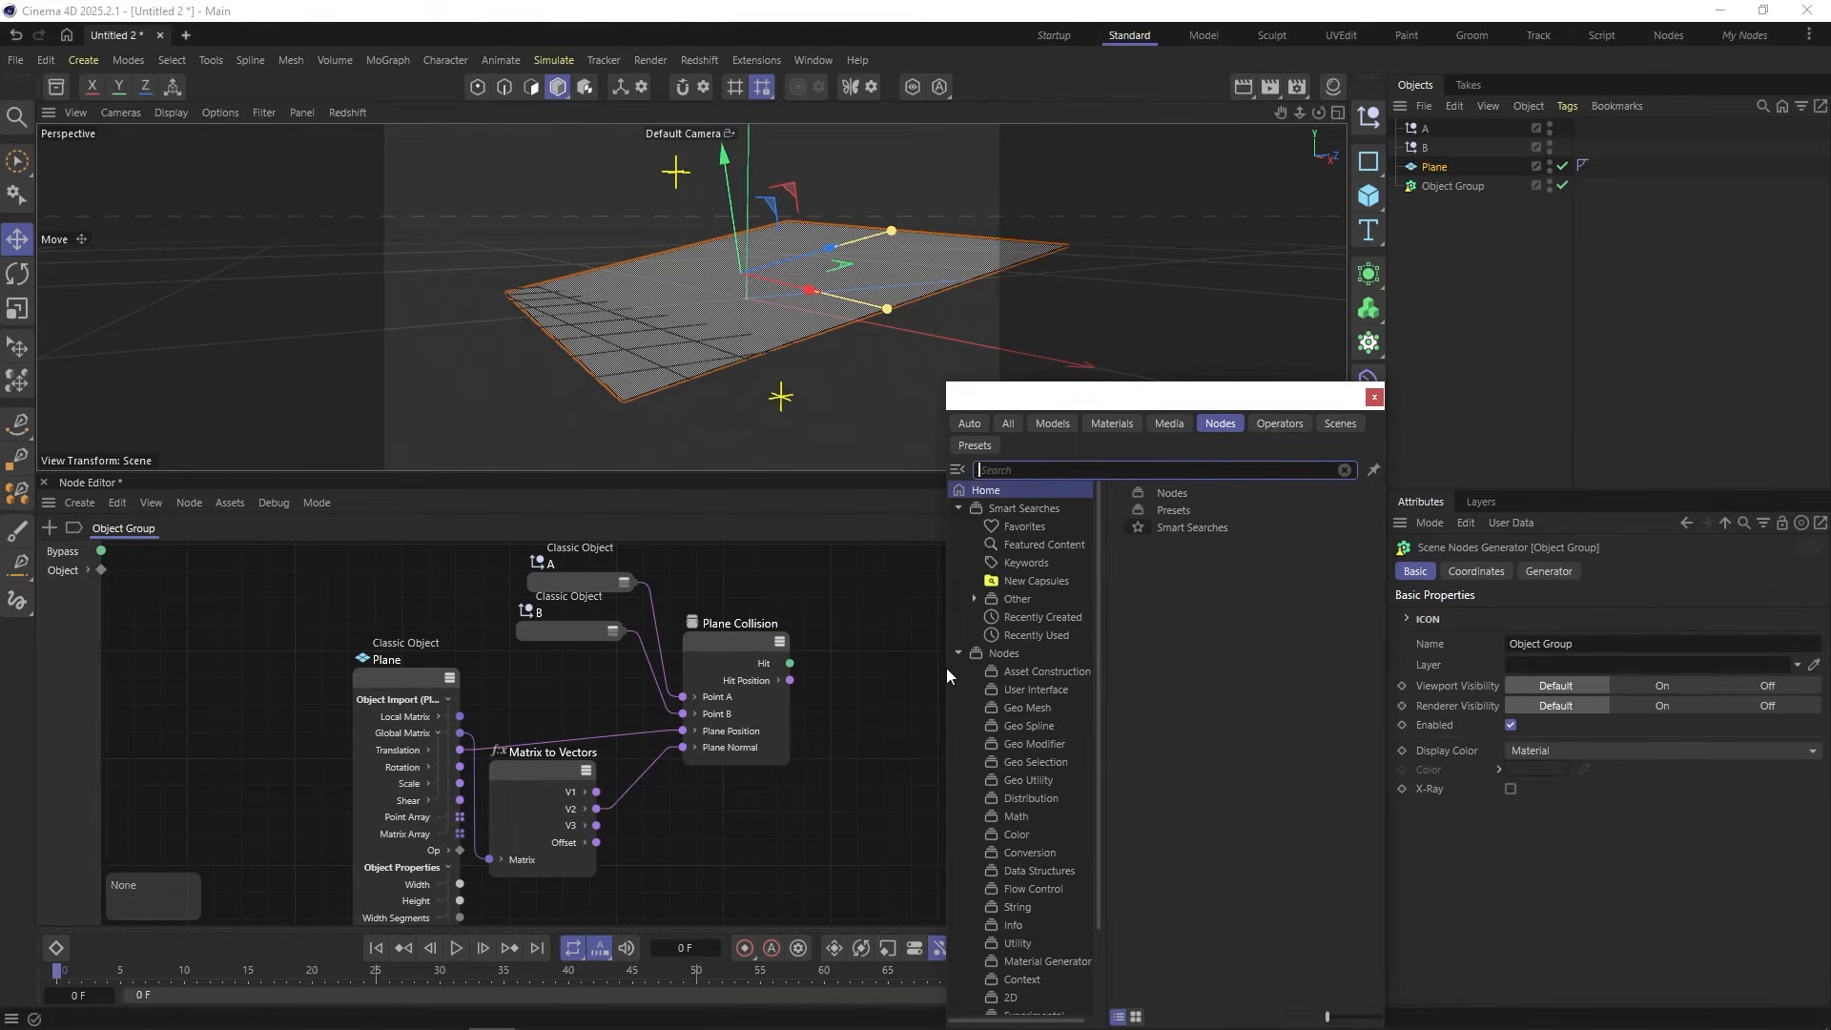
pyautogui.write('sh')
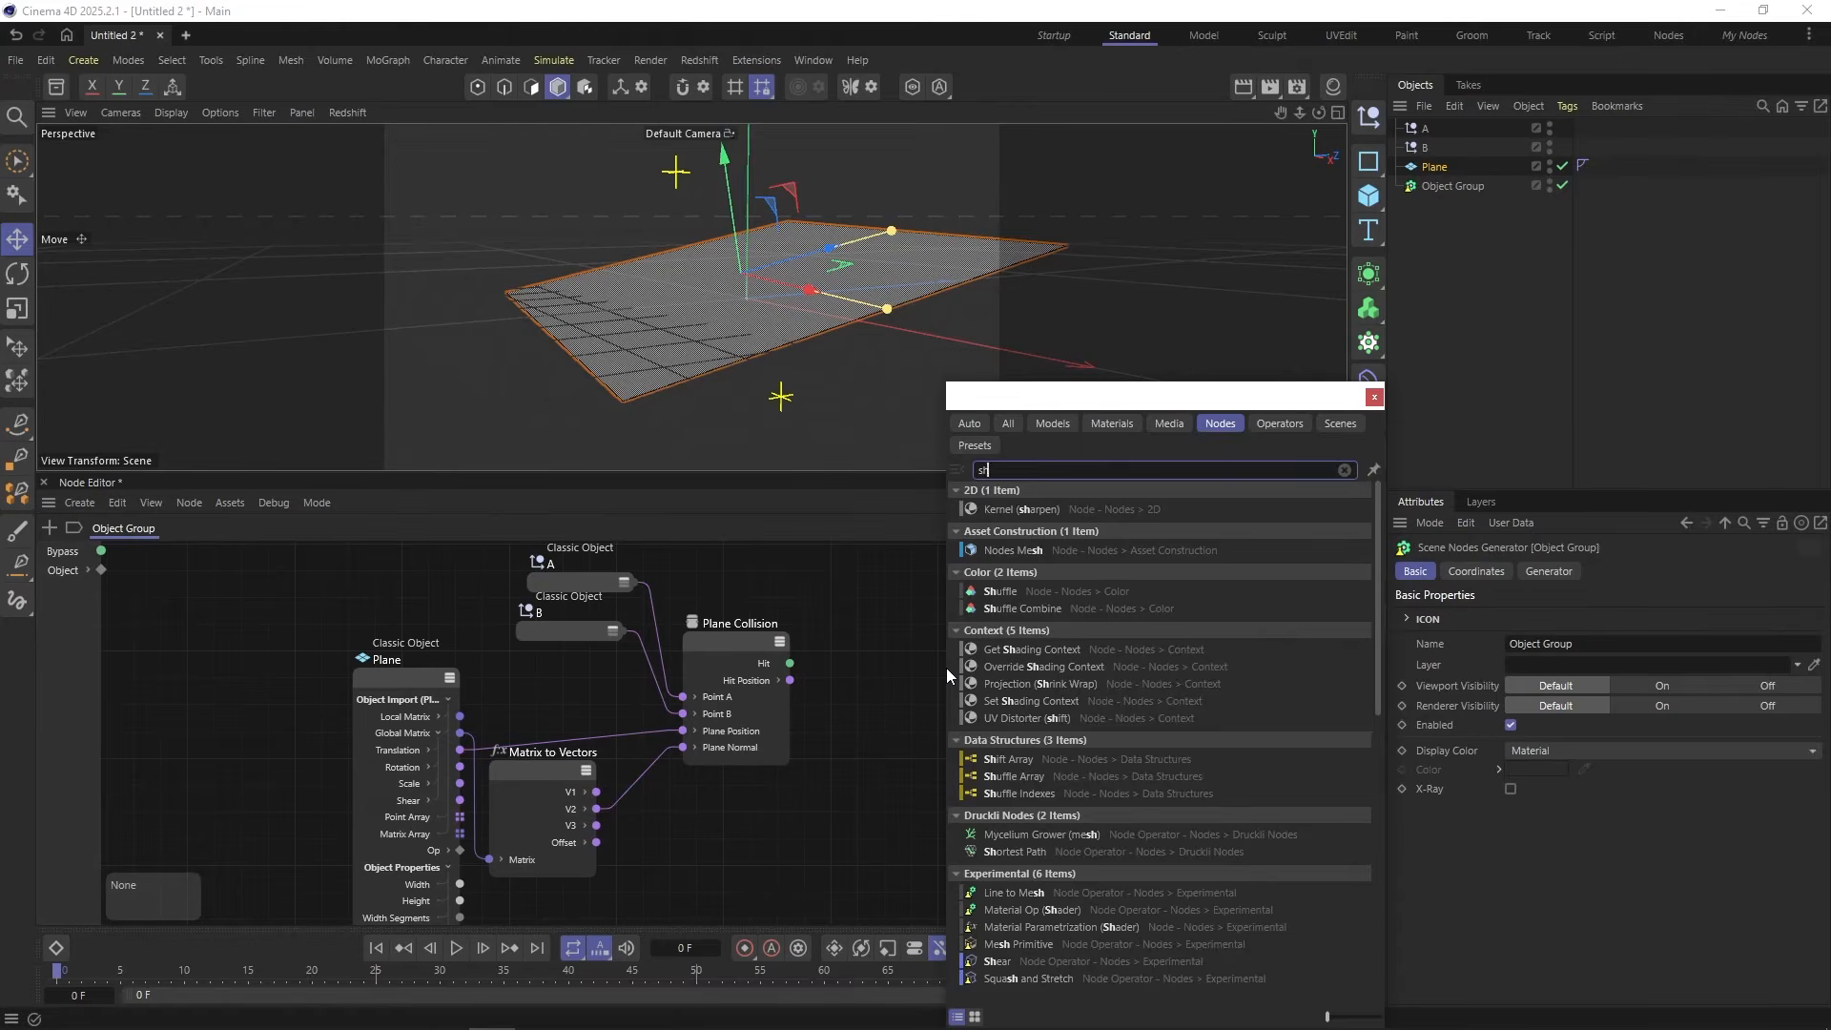
pyautogui.press('BackSpace')
pyautogui.write('pher')
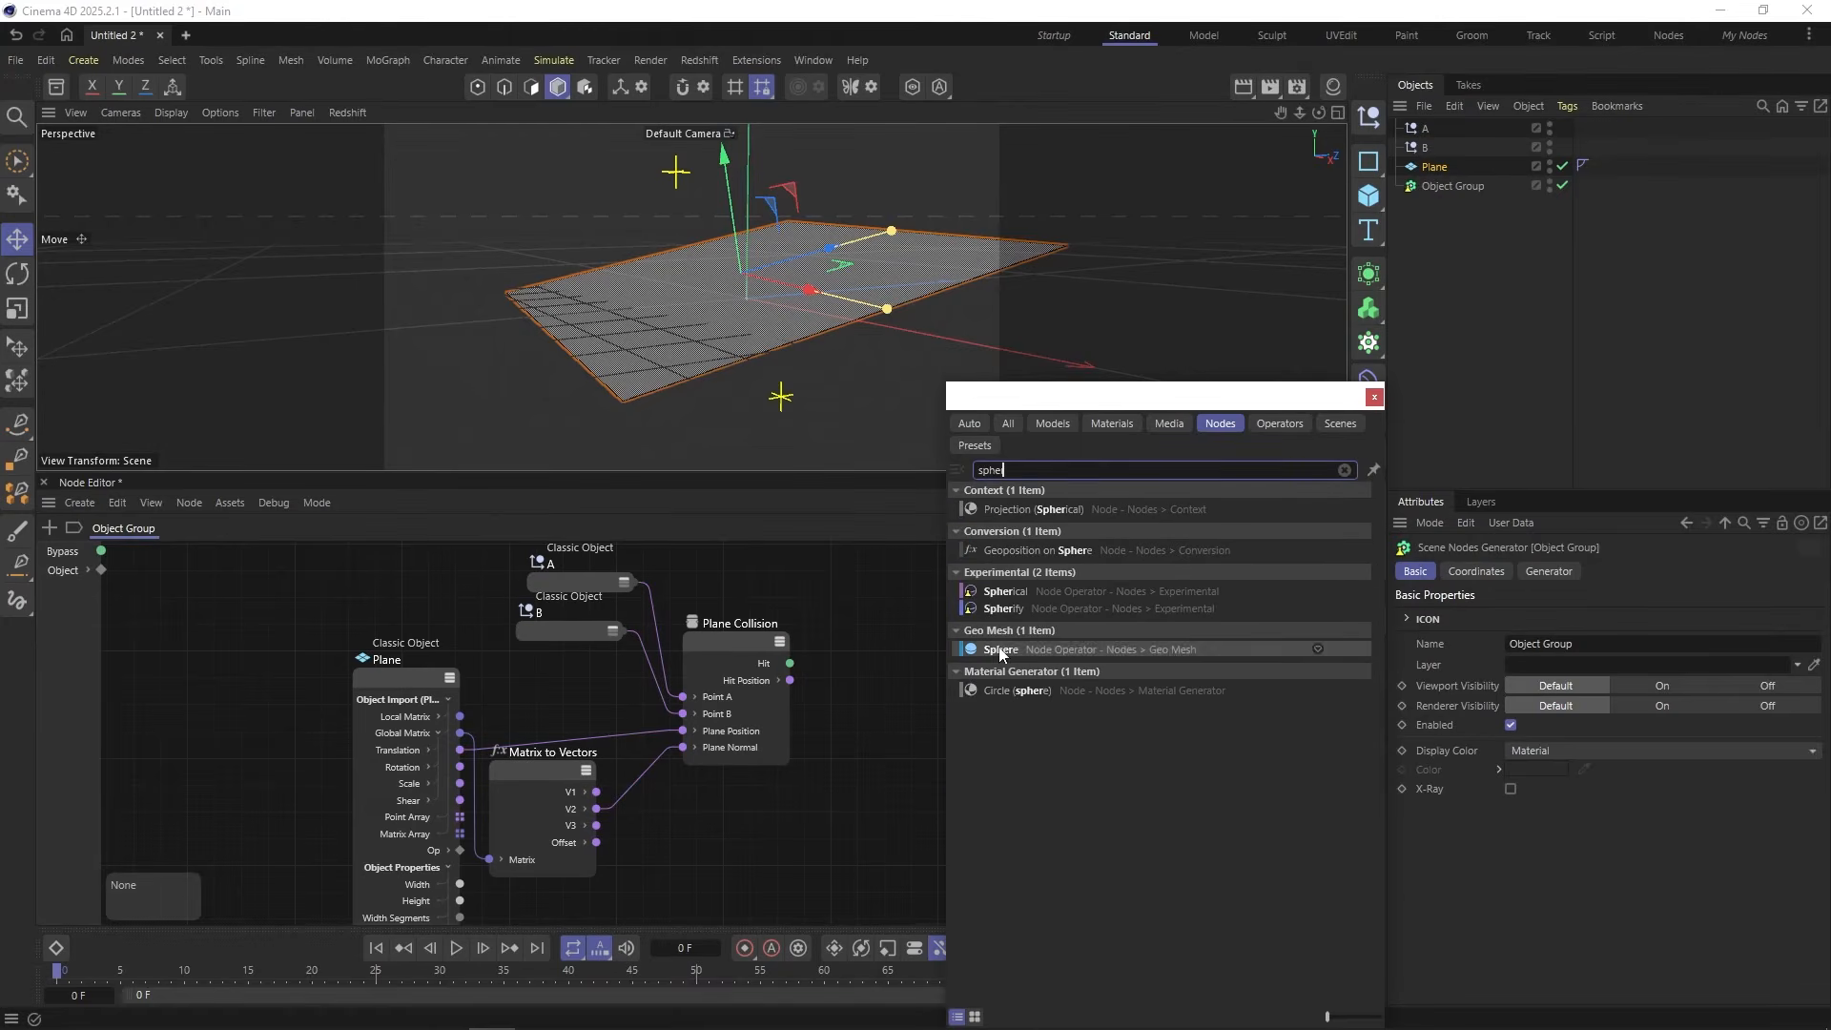
pyautogui.click(973, 650)
pyautogui.rightClick(938, 633)
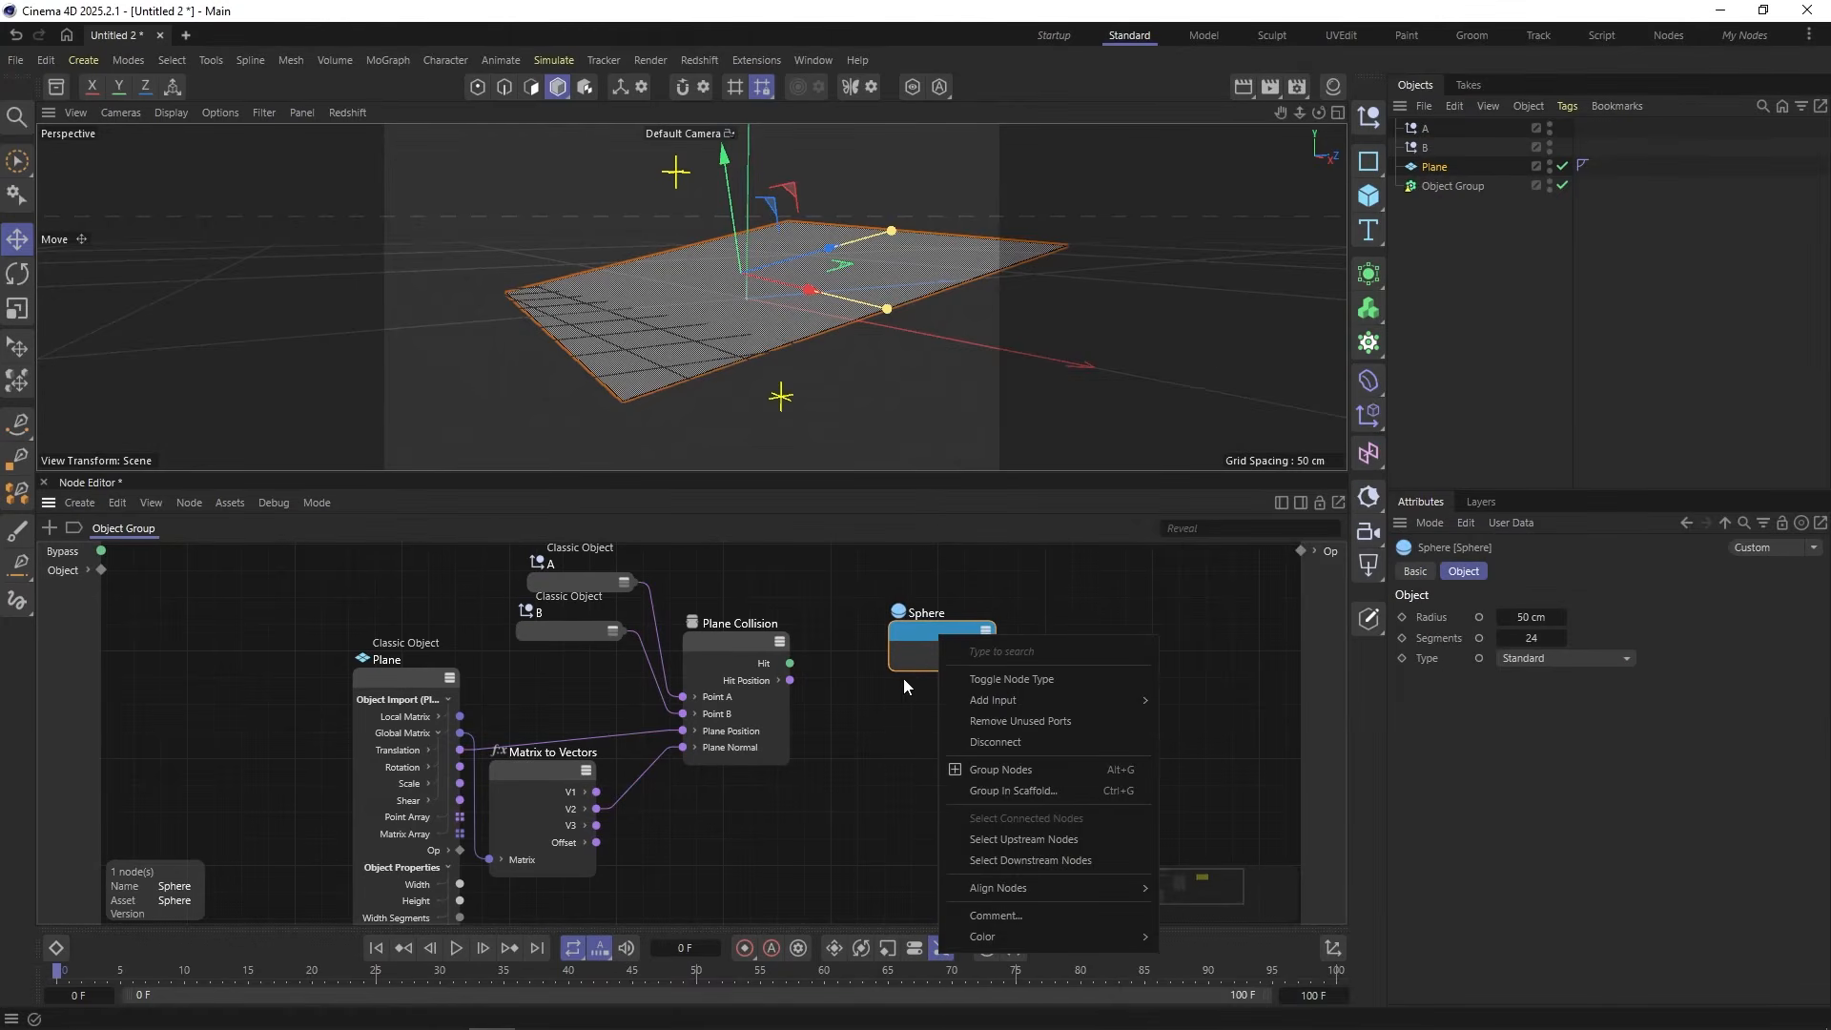
pyautogui.click(997, 679)
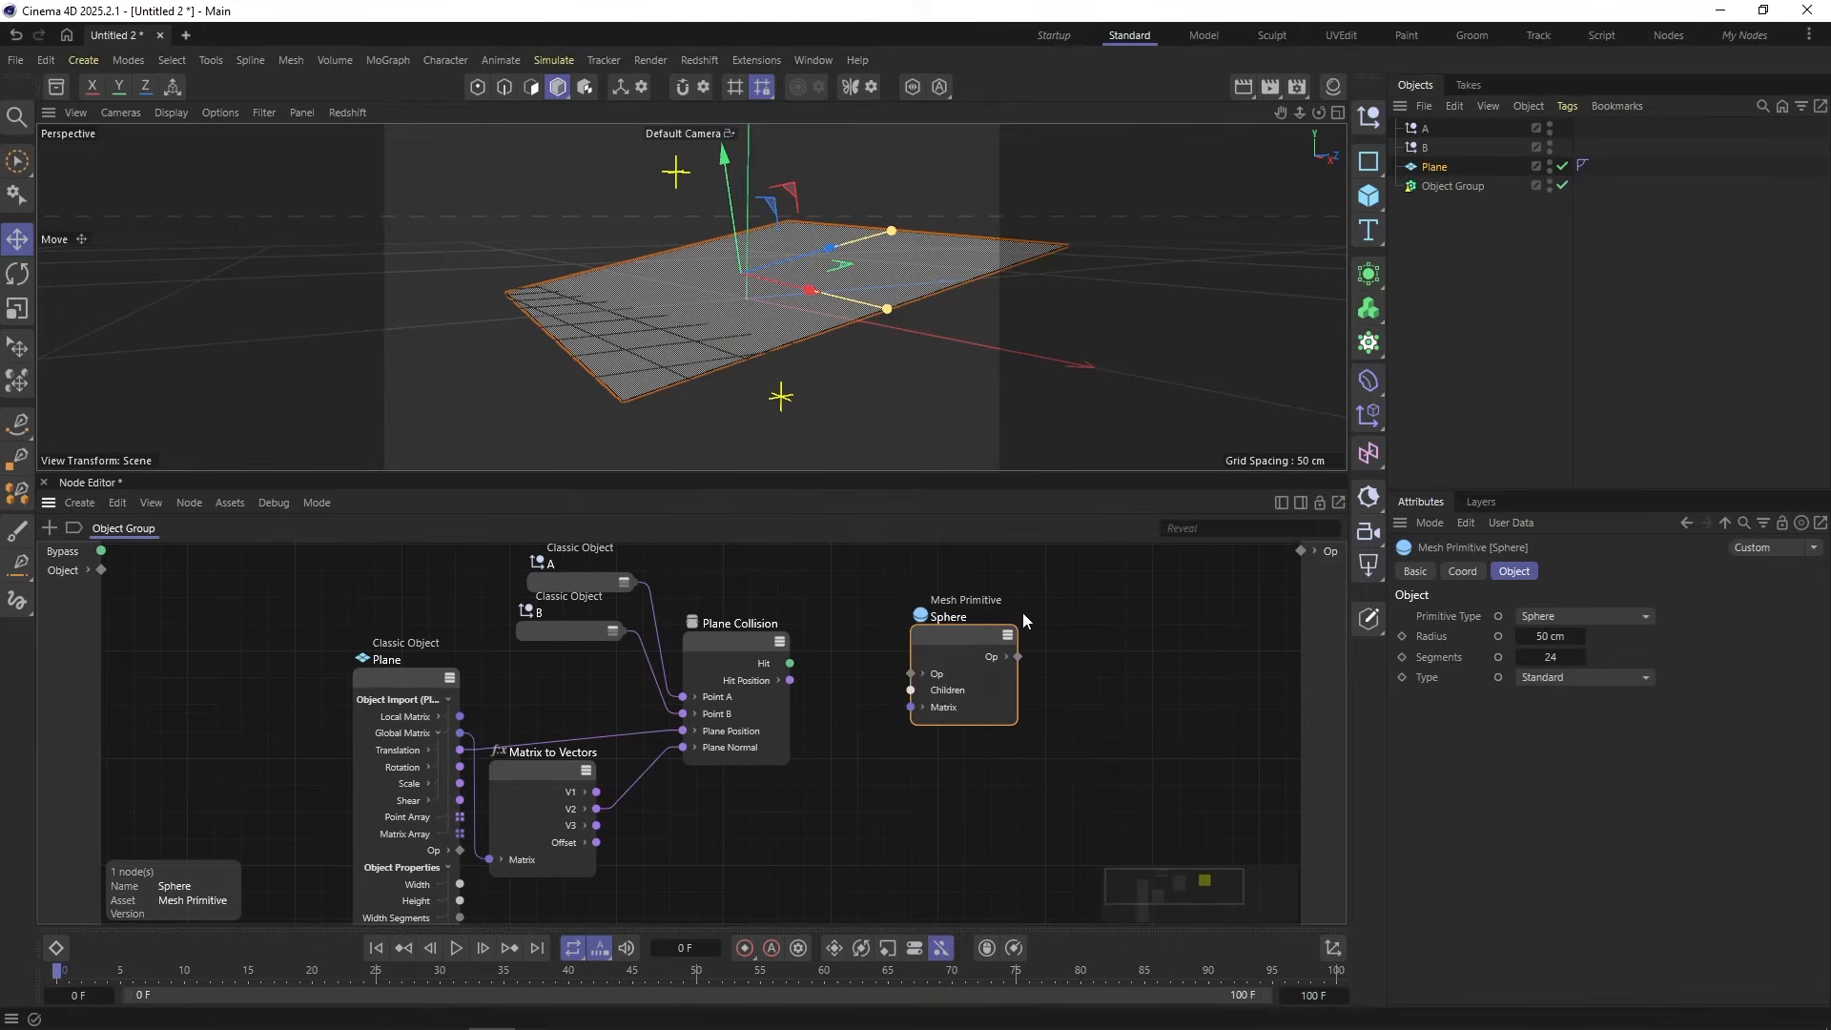
pyautogui.moveTo(948, 655); pyautogui.dragTo(930, 637)
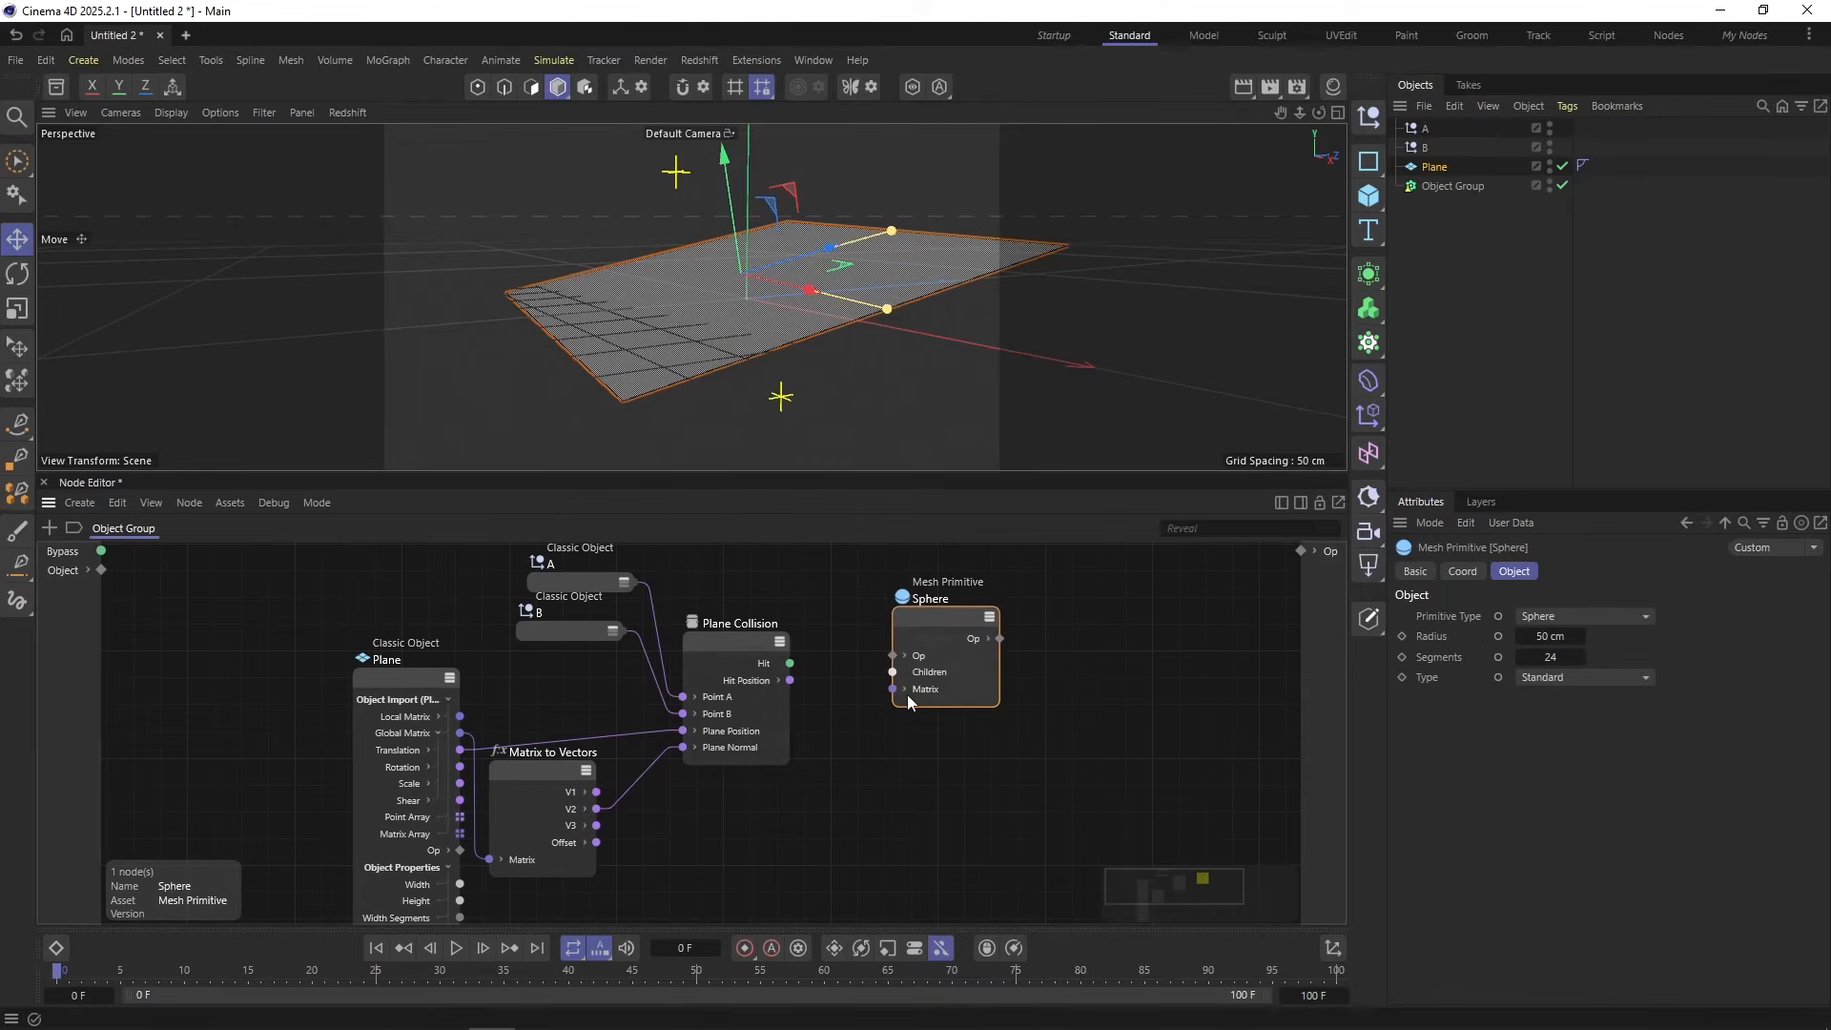
# Step: Connect Plane Collision's Hit Position to the Sphere's Matrix Translation and the Sphere's Op to the group's Op output
pyautogui.click(904, 689)
pyautogui.moveTo(780, 679); pyautogui.dragTo(1314, 551)
pyautogui.click(937, 620)
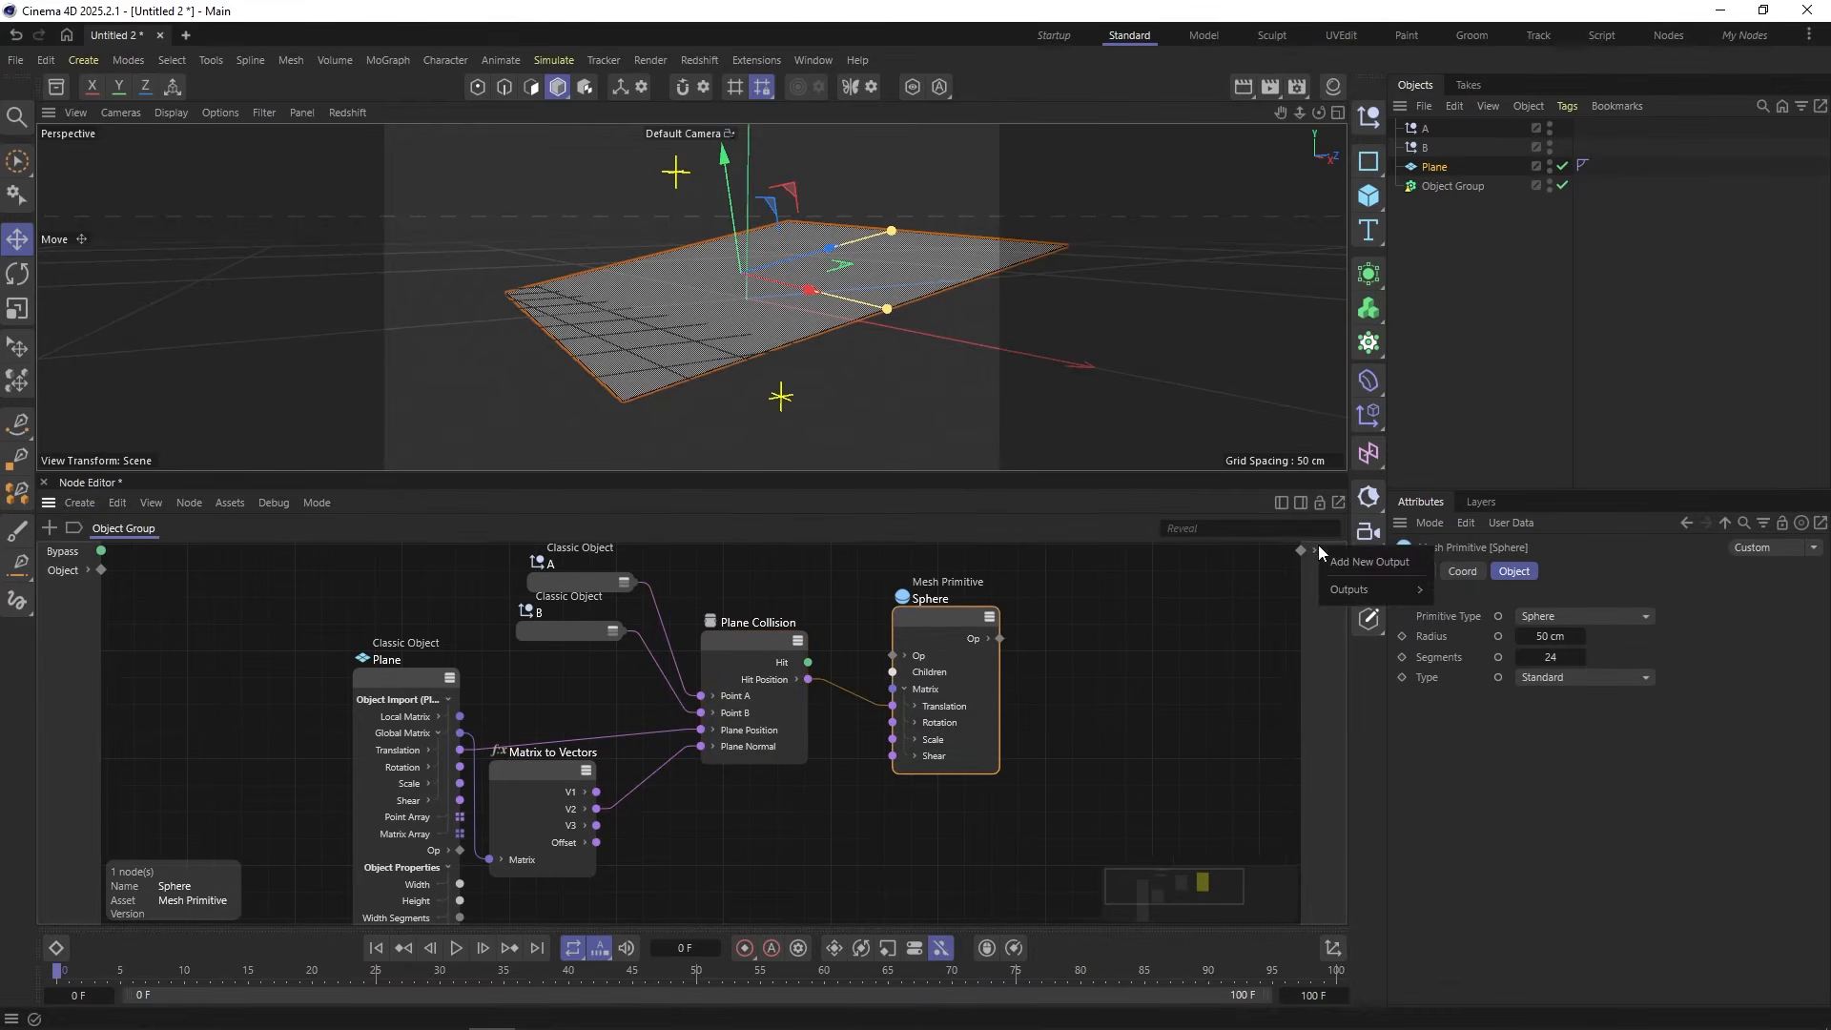
pyautogui.click(1204, 591)
pyautogui.moveTo(1000, 638); pyautogui.dragTo(1307, 552)
# Step: Reduce the Sphere primitive's radius so it serves as a small marker at the hit position
pyautogui.doubleClick(1548, 636)
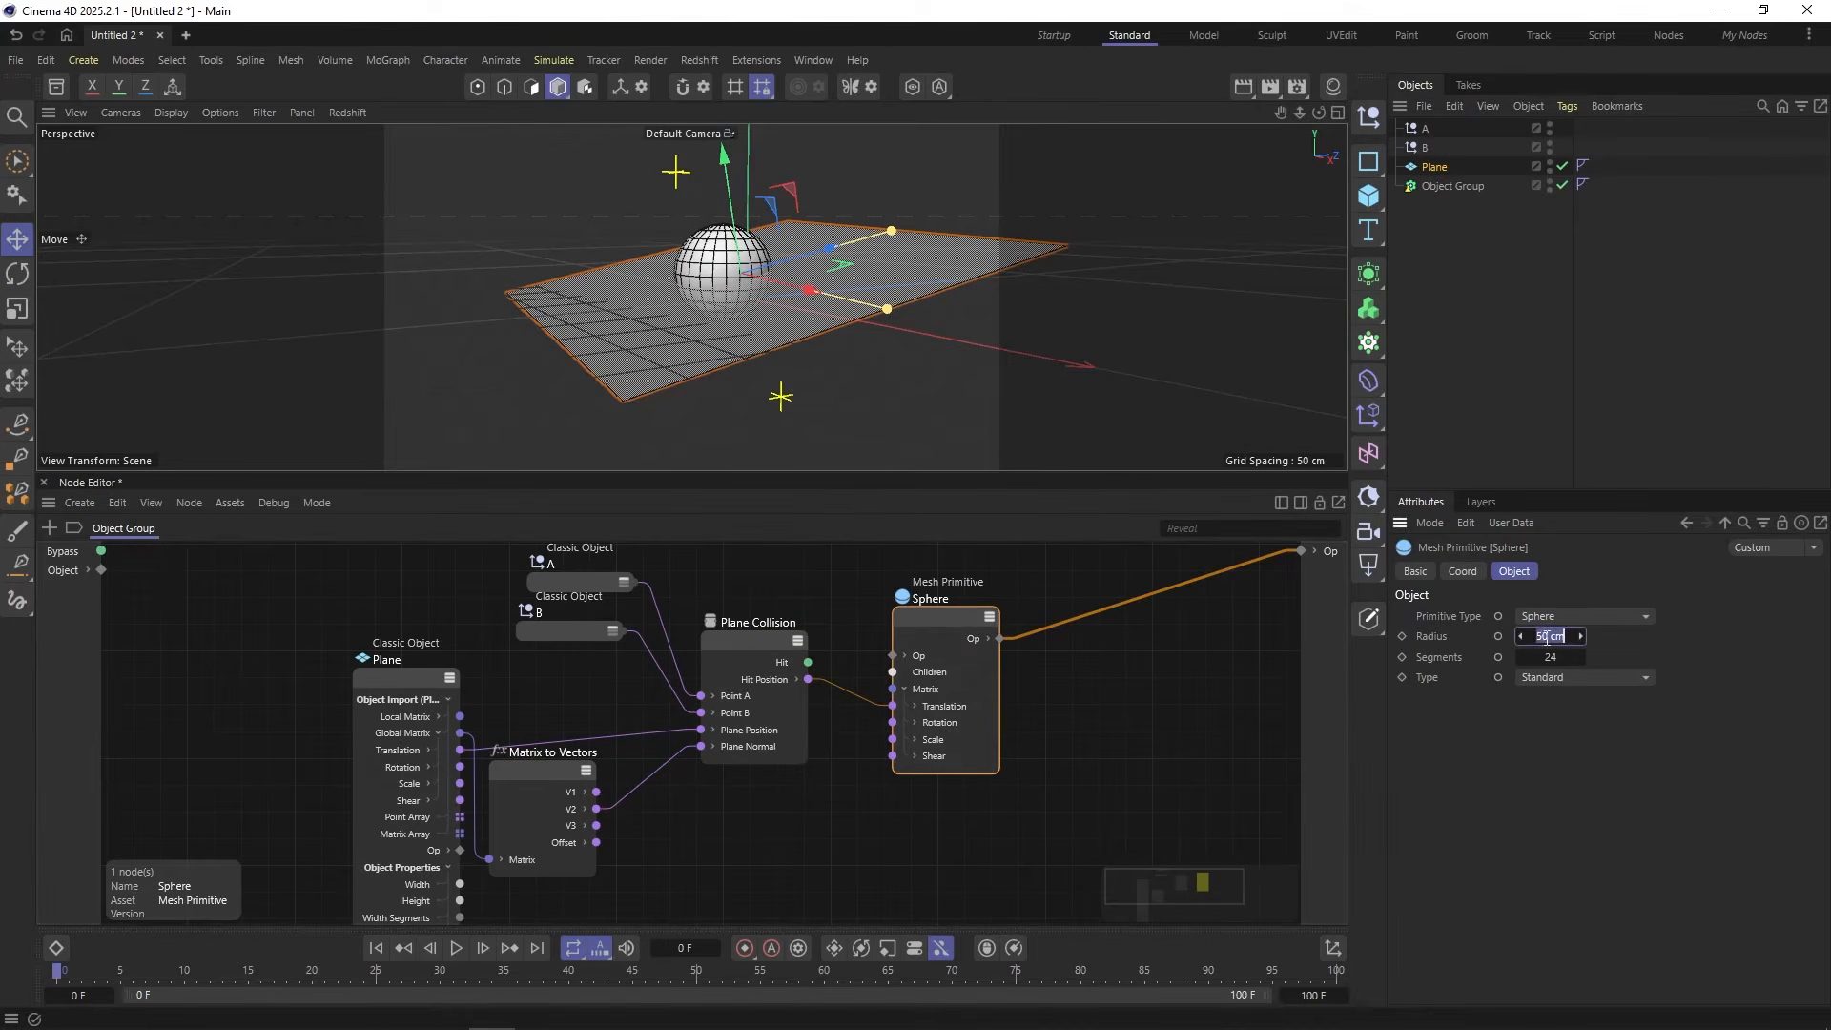
pyautogui.write('1')
pyautogui.press('Return')
pyautogui.click(1230, 679)
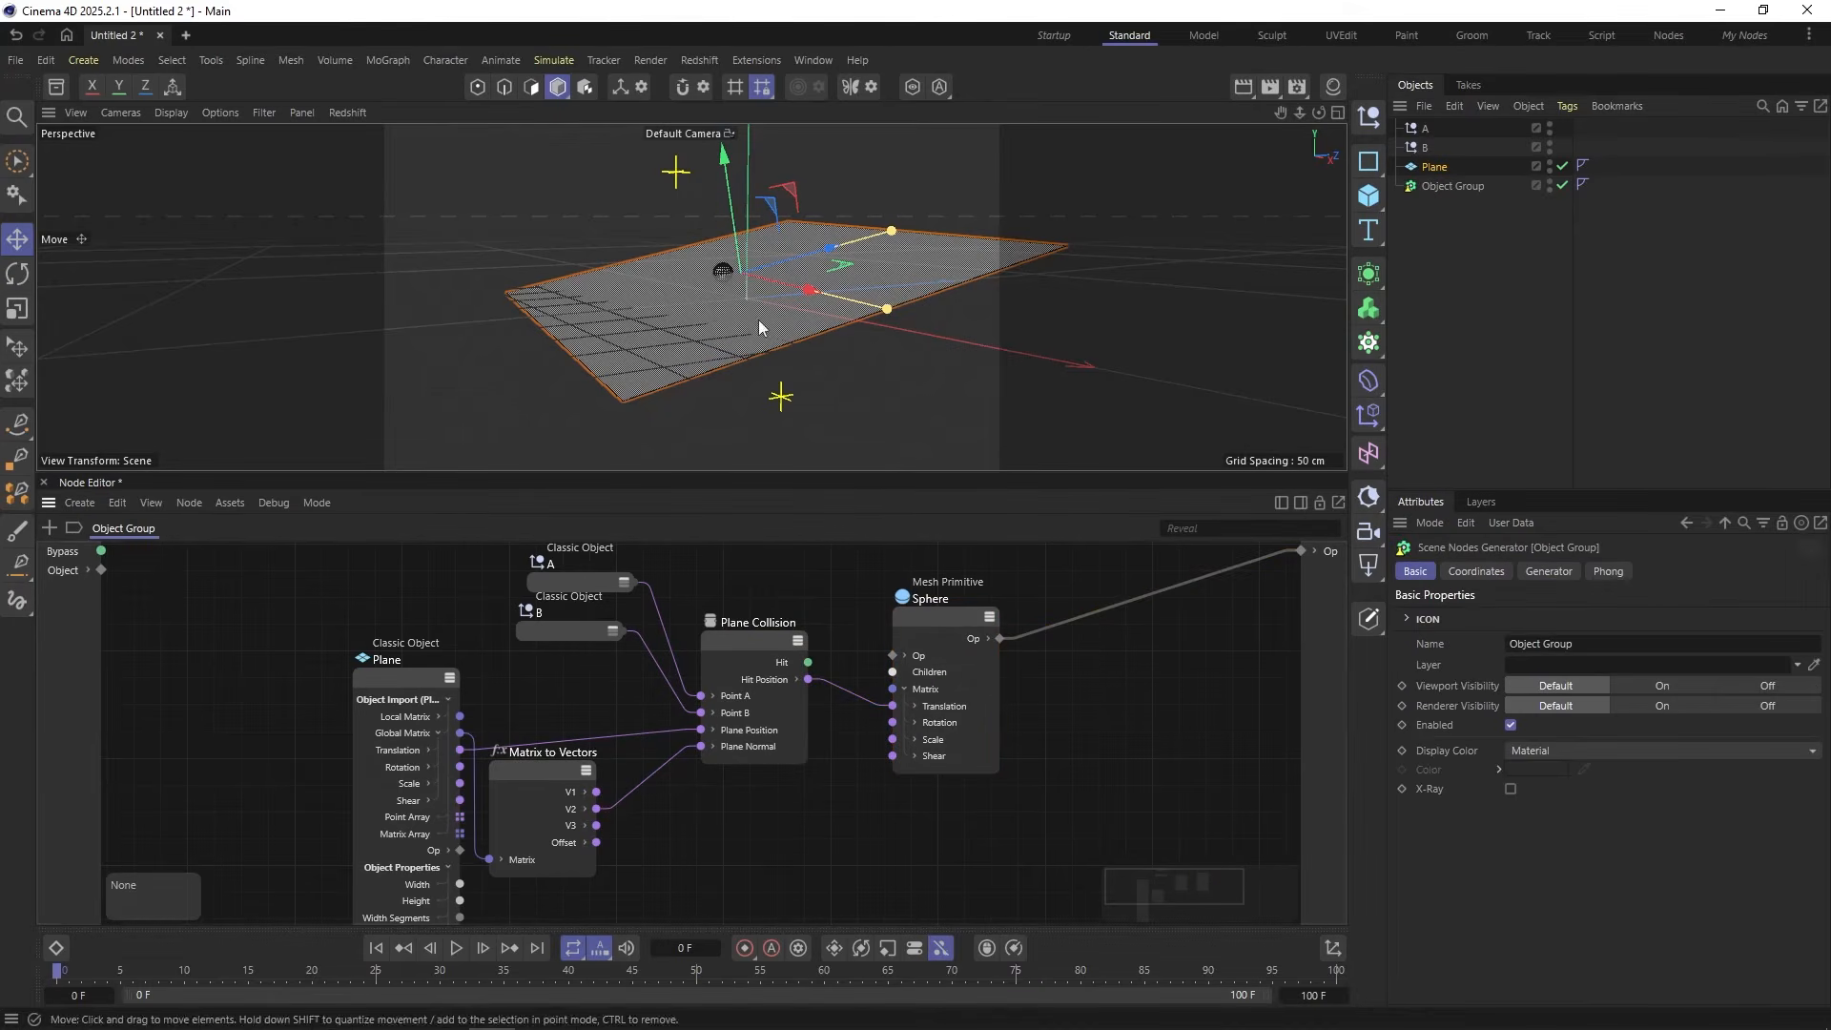
# Step: Hide the Node Editor and reposition nulls A and B on either side of the plane to test the hit marker
pyautogui.keyDown('ctrl'); pyautogui.click(48, 508); pyautogui.keyUp('ctrl')
pyautogui.moveTo(681, 512)
pyautogui.keyDown('alt'); pyautogui.mouseDown()
pyautogui.moveTo(803, 506)
pyautogui.moveTo(711, 513)
pyautogui.mouseUp(); pyautogui.keyUp('alt')
pyautogui.click(1425, 129)
pyautogui.moveTo(763, 251); pyautogui.dragTo(715, 233)
pyautogui.scroll(-3, 778, 339)
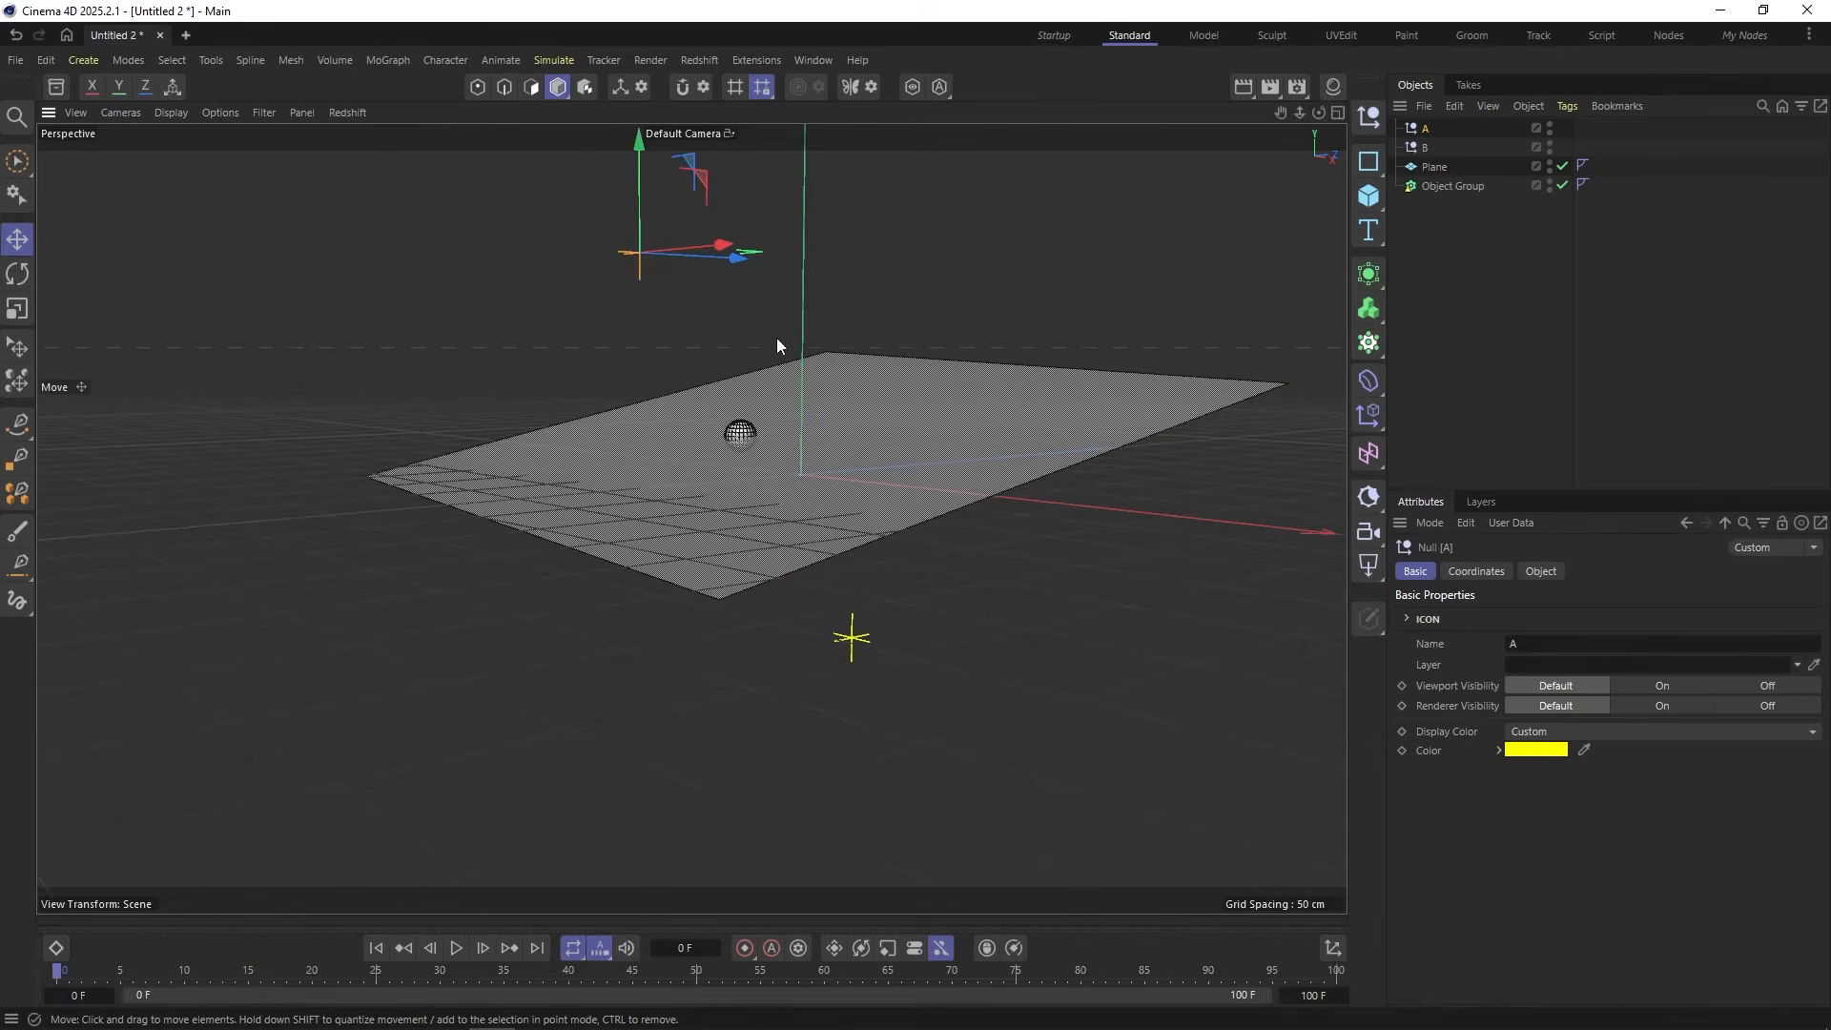
pyautogui.keyDown('alt'); pyautogui.moveTo(877, 356); pyautogui.dragTo(794, 380); pyautogui.keyUp('alt')
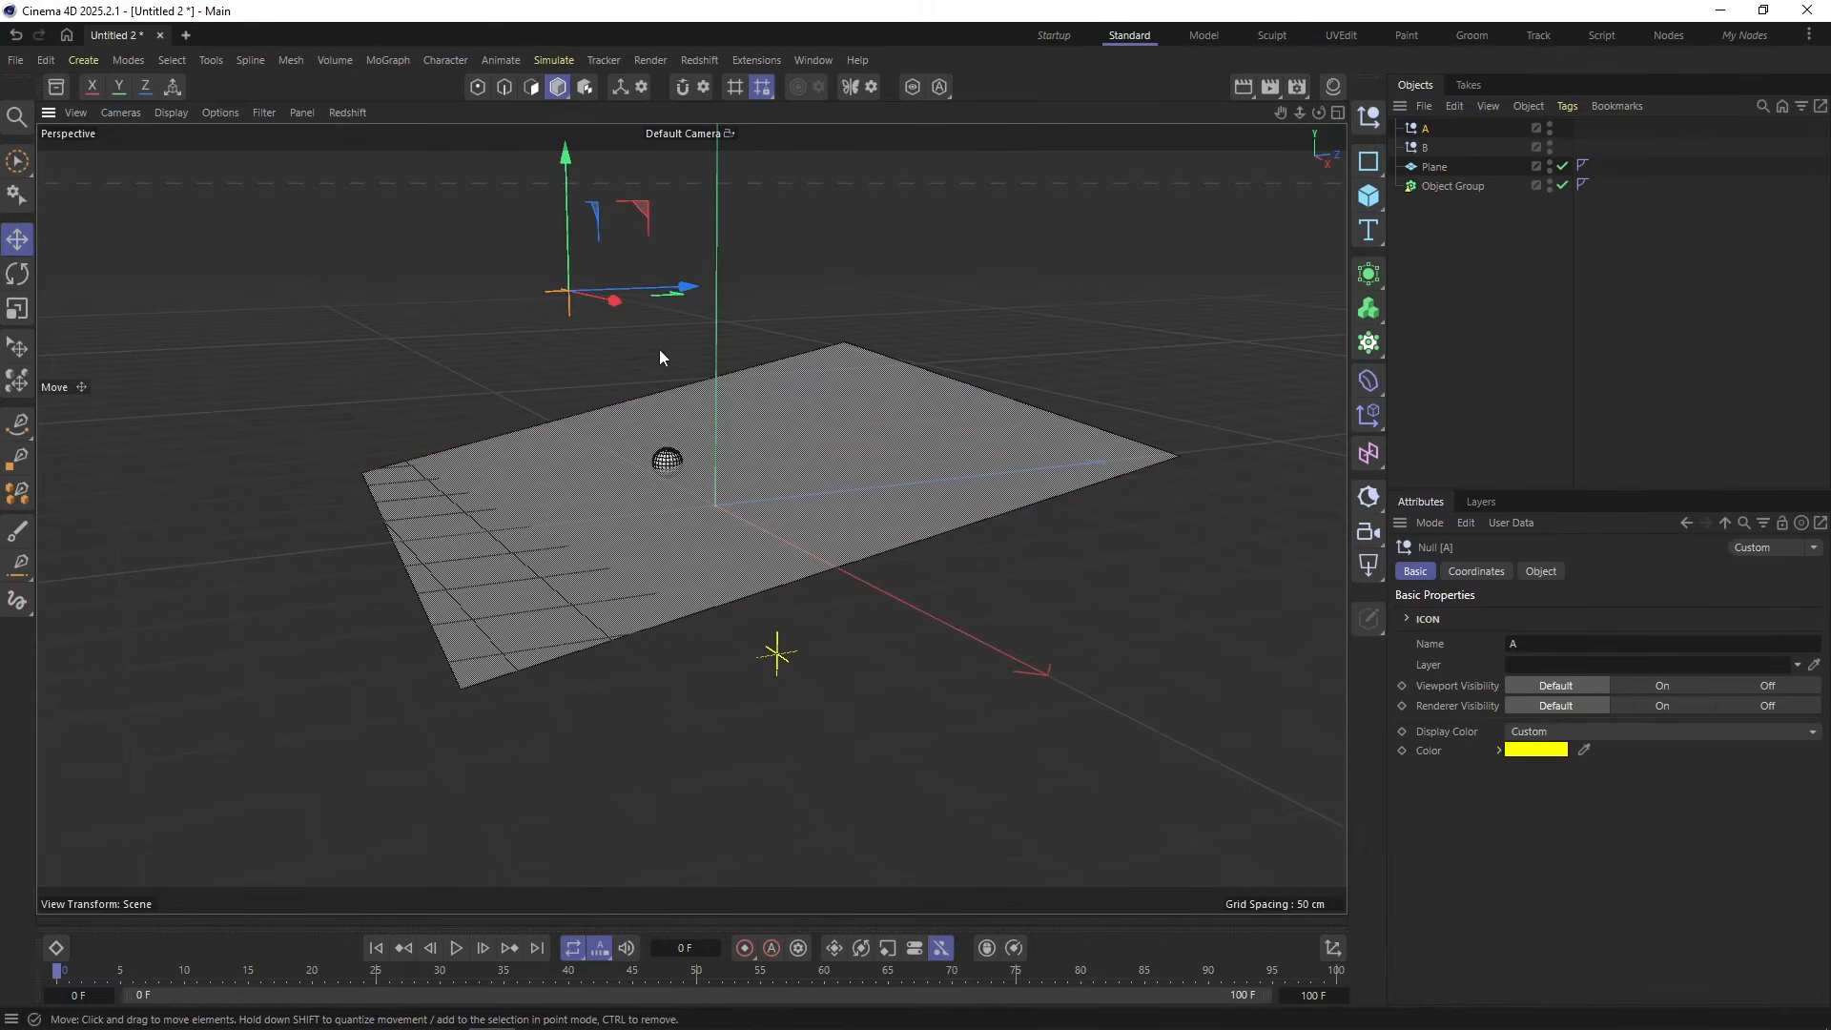
pyautogui.click(1425, 147)
pyautogui.moveTo(1011, 458); pyautogui.dragTo(648, 399)
# Step: Add a Tracer, link nulls A and B to it, and set its Tracing Mode to Connect All Objects
pyautogui.click(1369, 276)
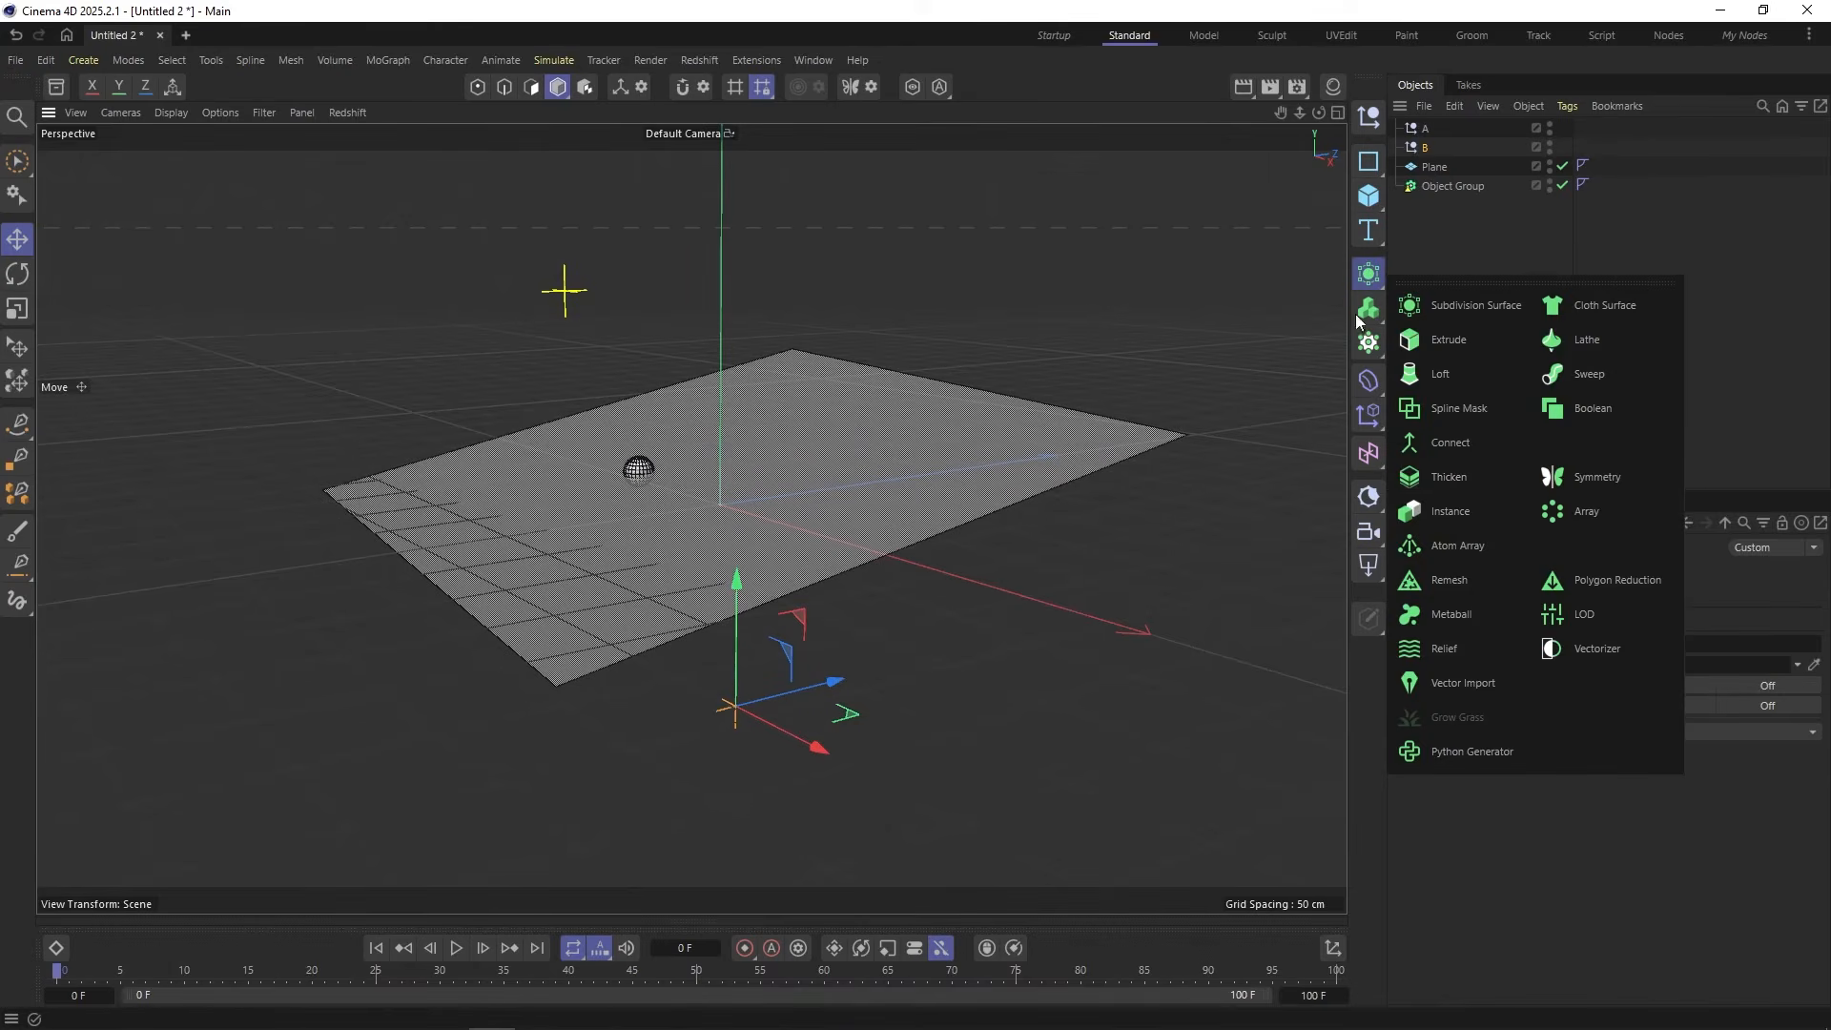
pyautogui.click(1369, 342)
pyautogui.click(1446, 546)
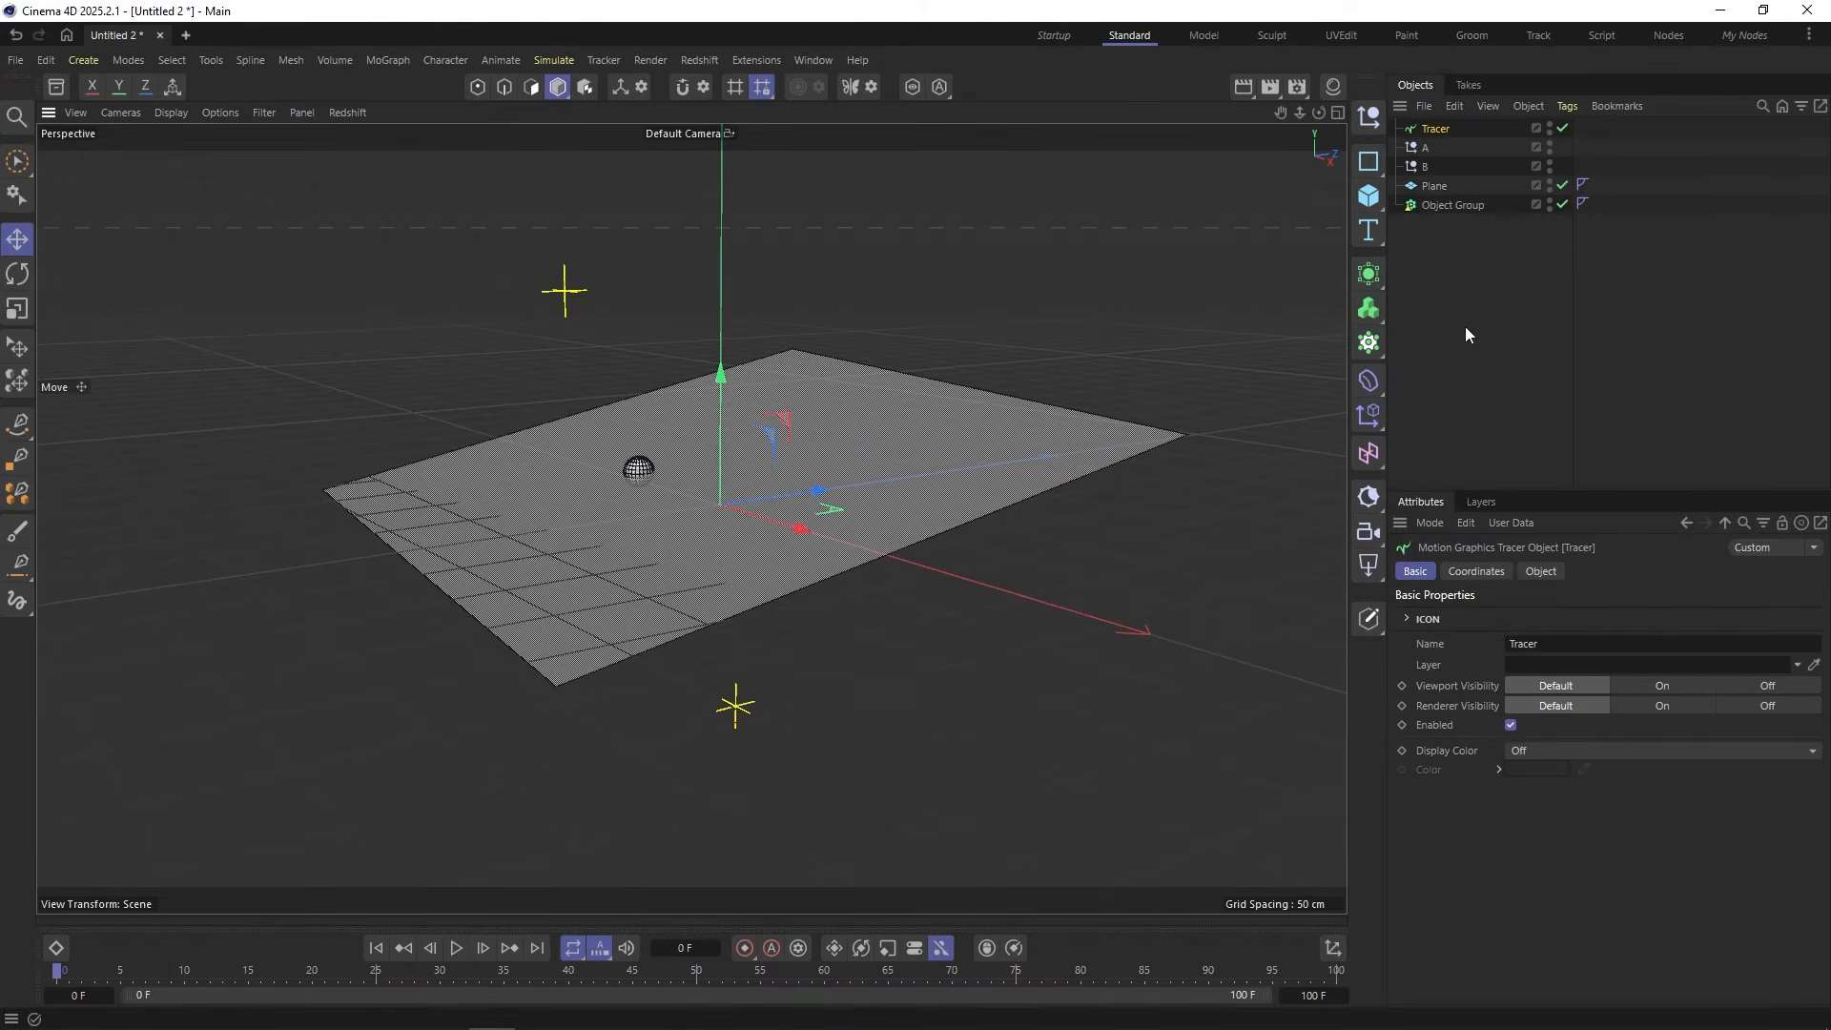
pyautogui.click(1540, 571)
pyautogui.moveTo(1425, 148)
pyautogui.mouseDown()
pyautogui.moveTo(1538, 672)
pyautogui.moveTo(1543, 655)
pyautogui.mouseUp()
pyautogui.click(1578, 725)
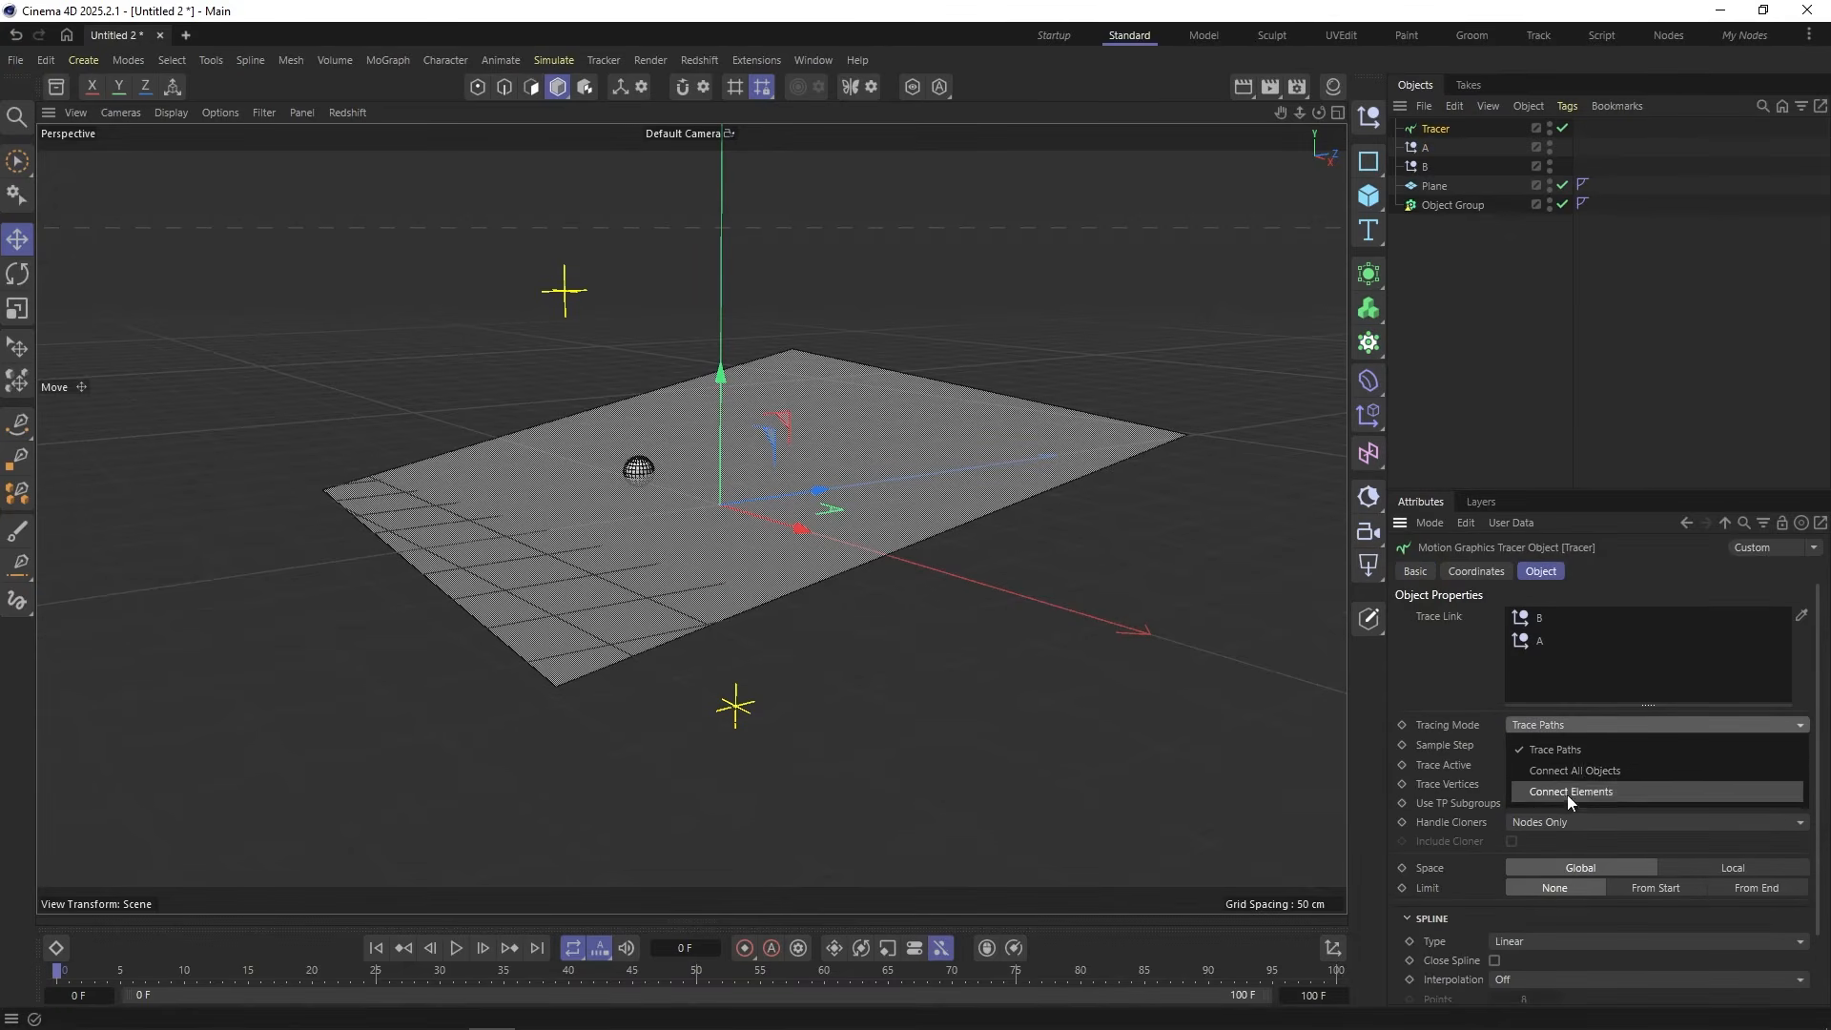
pyautogui.click(1585, 776)
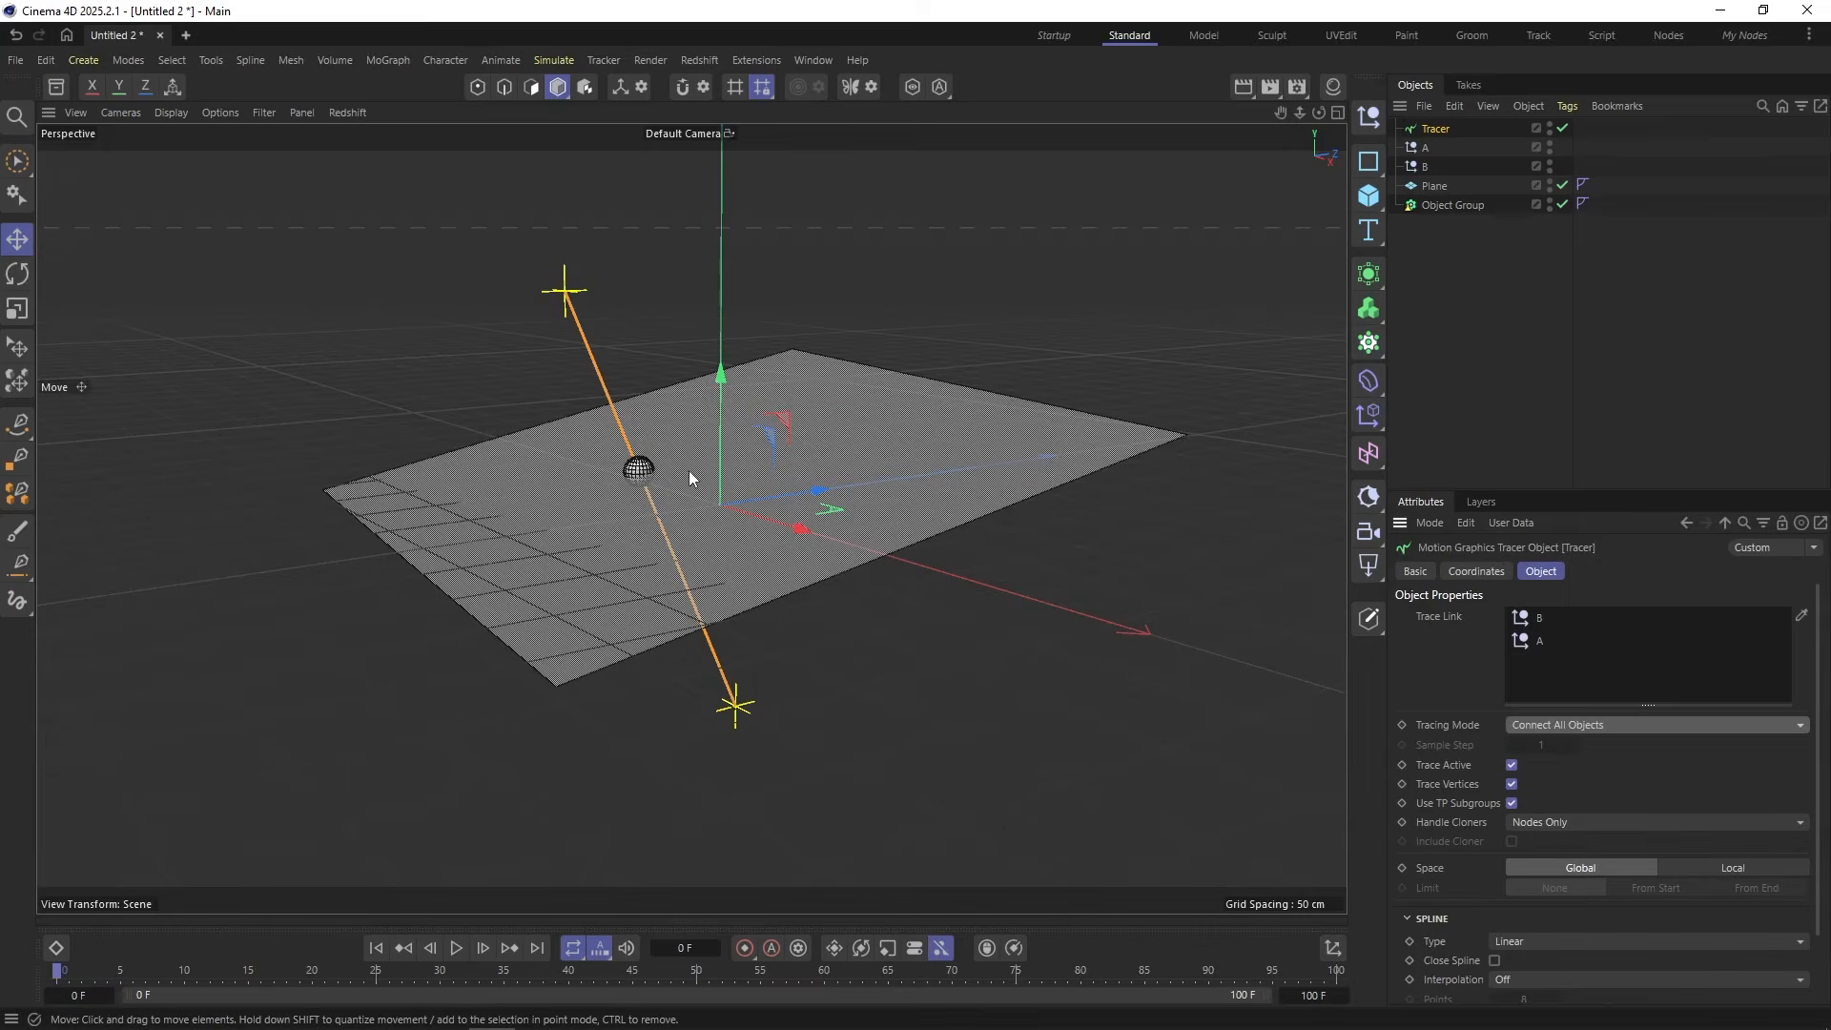
pyautogui.moveTo(688, 471)
pyautogui.keyDown('alt'); pyautogui.mouseDown()
pyautogui.moveTo(845, 431)
pyautogui.moveTo(910, 368)
pyautogui.moveTo(708, 330)
pyautogui.moveTo(717, 416)
pyautogui.moveTo(607, 474)
pyautogui.moveTo(688, 479)
pyautogui.mouseUp(); pyautogui.keyUp('alt')
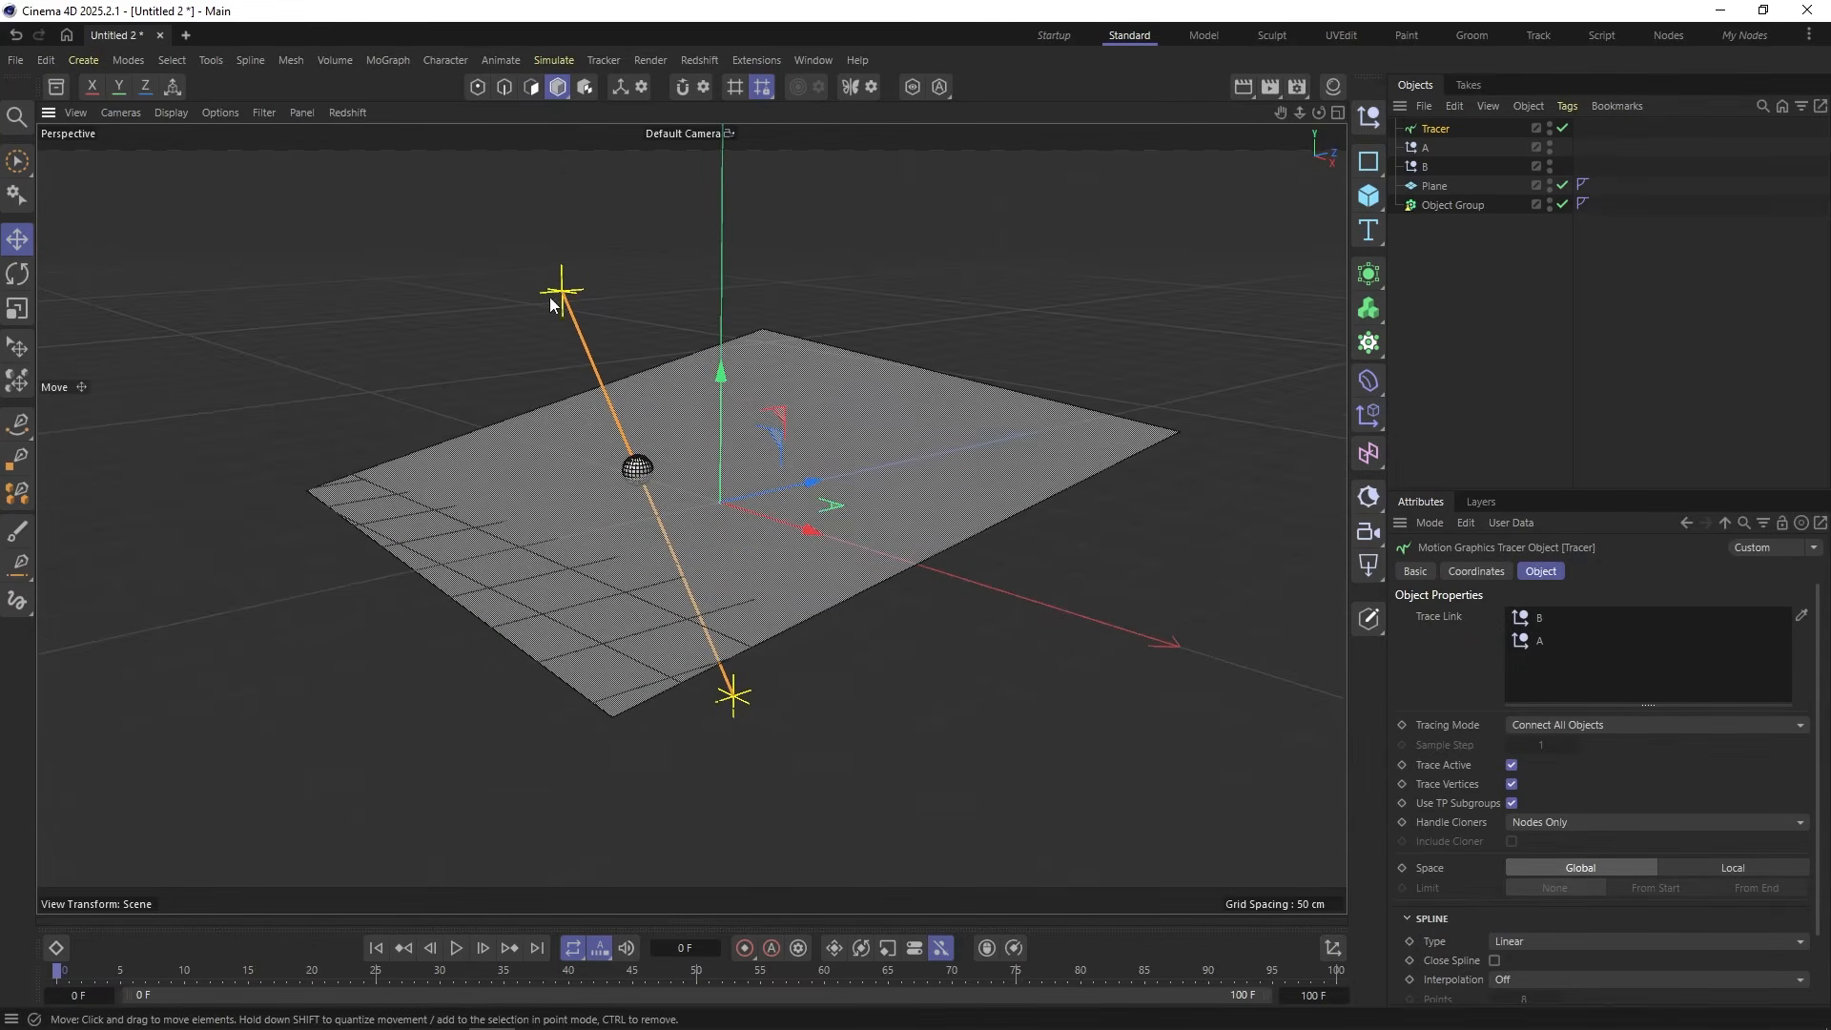
# Step: Try rotating and moving the Plane to test the intersection point, undoing the changes
pyautogui.click(648, 472)
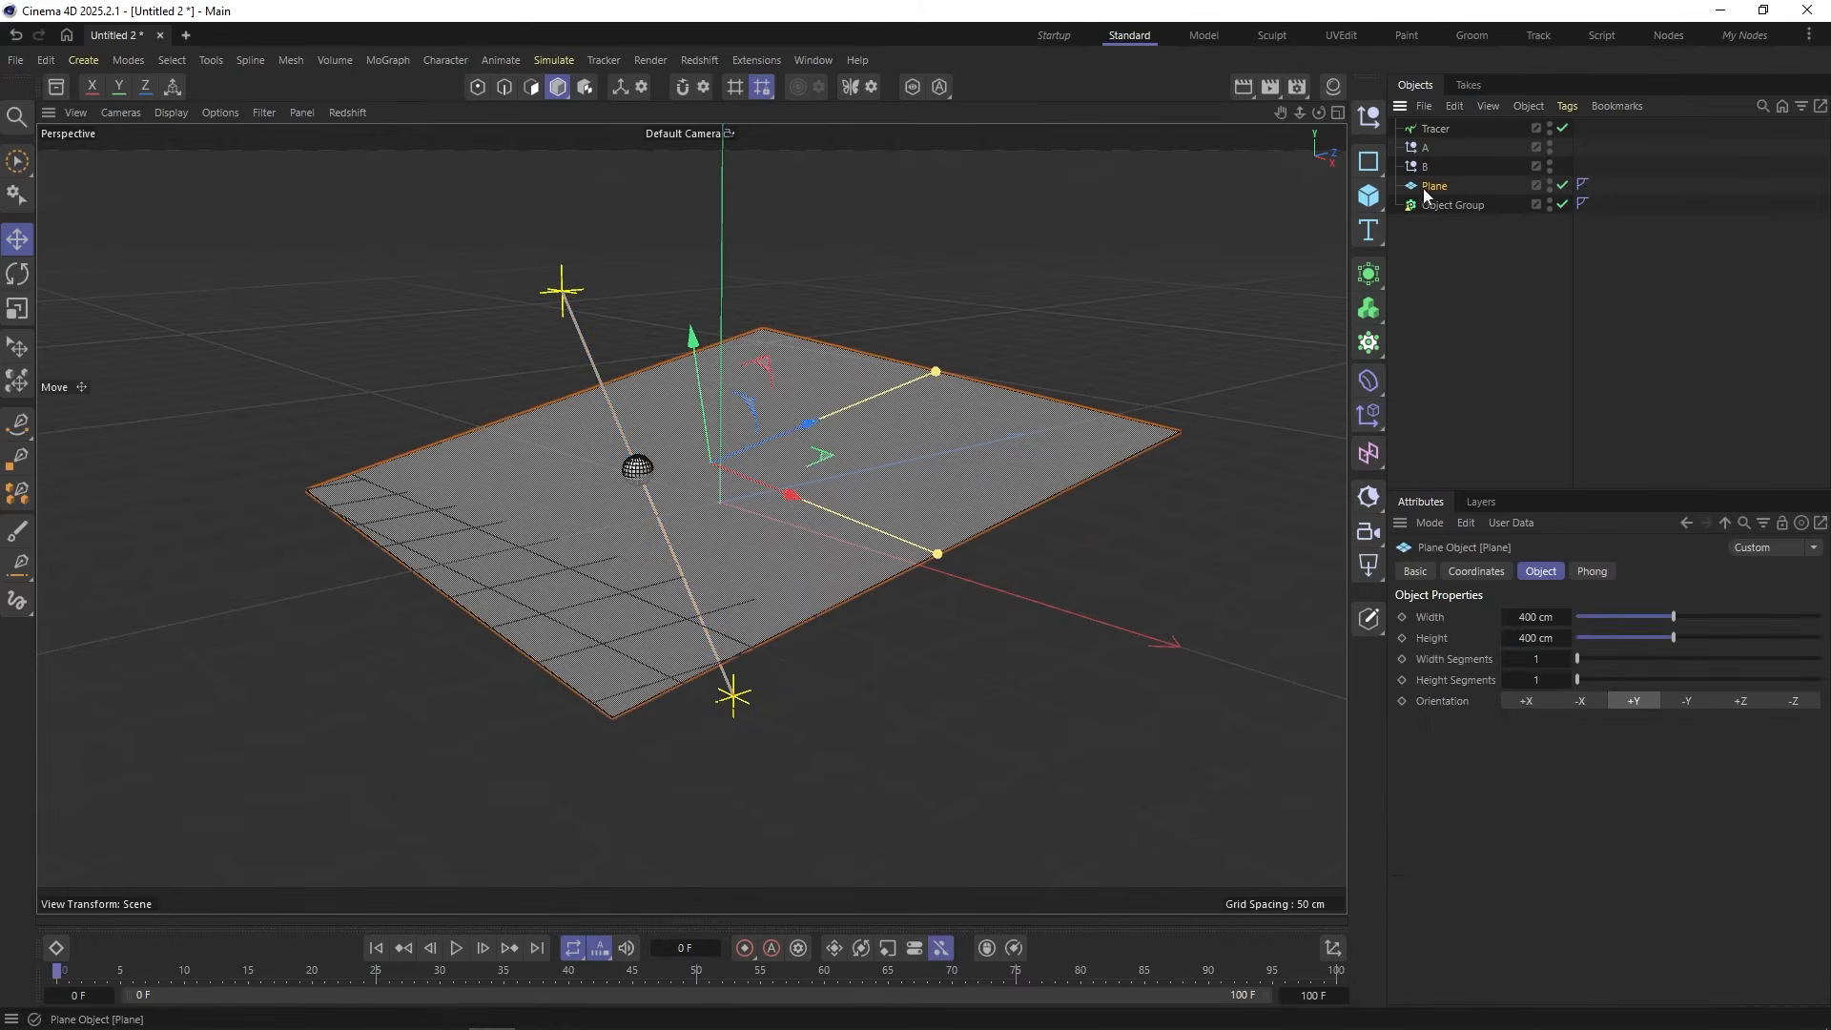
pyautogui.press('r')
pyautogui.moveTo(671, 436); pyautogui.dragTo(746, 280)
pyautogui.hotkey('ctrl', 'z')
pyautogui.press('e')
pyautogui.moveTo(802, 415)
pyautogui.mouseDown()
pyautogui.moveTo(835, 319)
pyautogui.moveTo(819, 429)
pyautogui.mouseUp()
pyautogui.hotkey('ctrl', 'z')
pyautogui.hotkey('ctrl', 'z')
# Step: Shift the Plane vertically and tilt it between nulls A and B to demonstrate the moving collision point
pyautogui.moveTo(601, 534)
pyautogui.mouseDown()
pyautogui.moveTo(1112, 446)
pyautogui.moveTo(414, 546)
pyautogui.moveTo(157, 555)
pyautogui.moveTo(645, 518)
pyautogui.moveTo(622, 523)
pyautogui.mouseUp()
pyautogui.moveTo(563, 488)
pyautogui.keyDown('alt'); pyautogui.mouseDown()
pyautogui.moveTo(585, 454)
pyautogui.moveTo(564, 467)
pyautogui.mouseUp(); pyautogui.keyUp('alt')
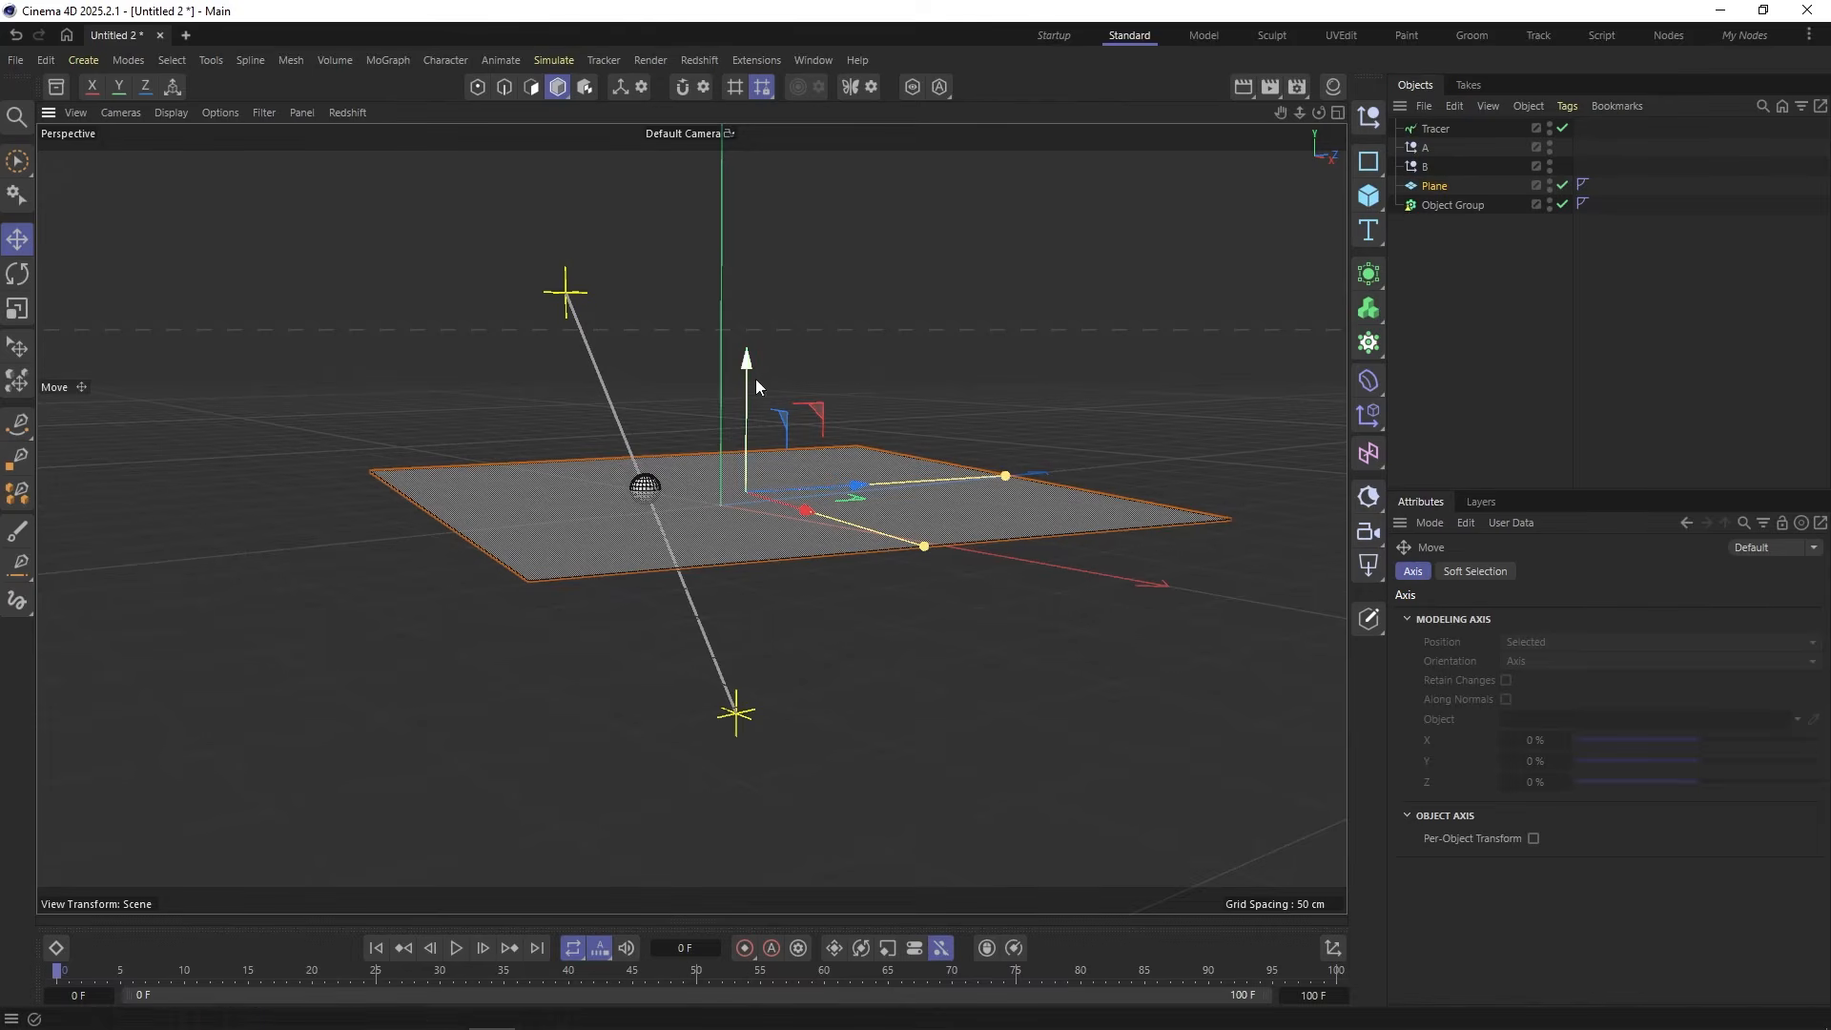
pyautogui.moveTo(747, 360); pyautogui.dragTo(741, 368)
pyautogui.press('r')
pyautogui.moveTo(700, 476)
pyautogui.mouseDown()
pyautogui.moveTo(700, 509)
pyautogui.moveTo(706, 490)
pyautogui.mouseUp()
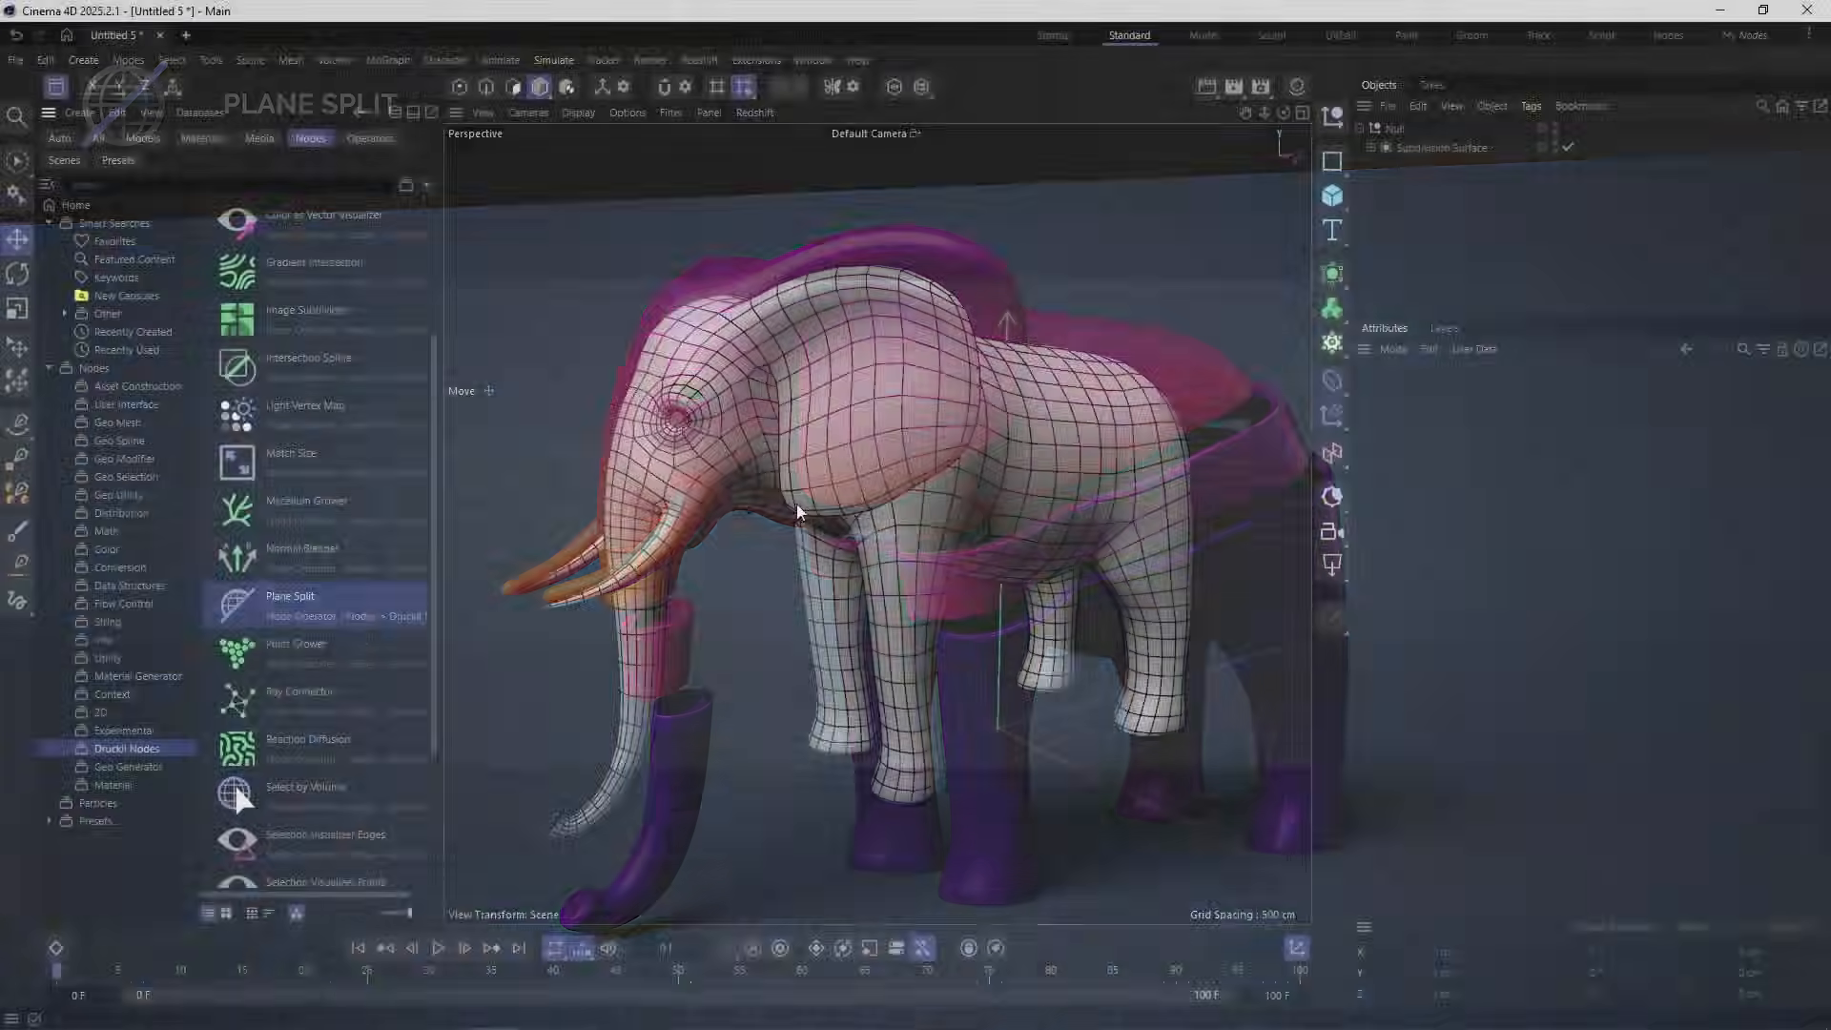
# Step: Add the Plane Split asset from Druckli Nodes under the elephant's Null, below the Subdivision Surface
pyautogui.click(379, 610)
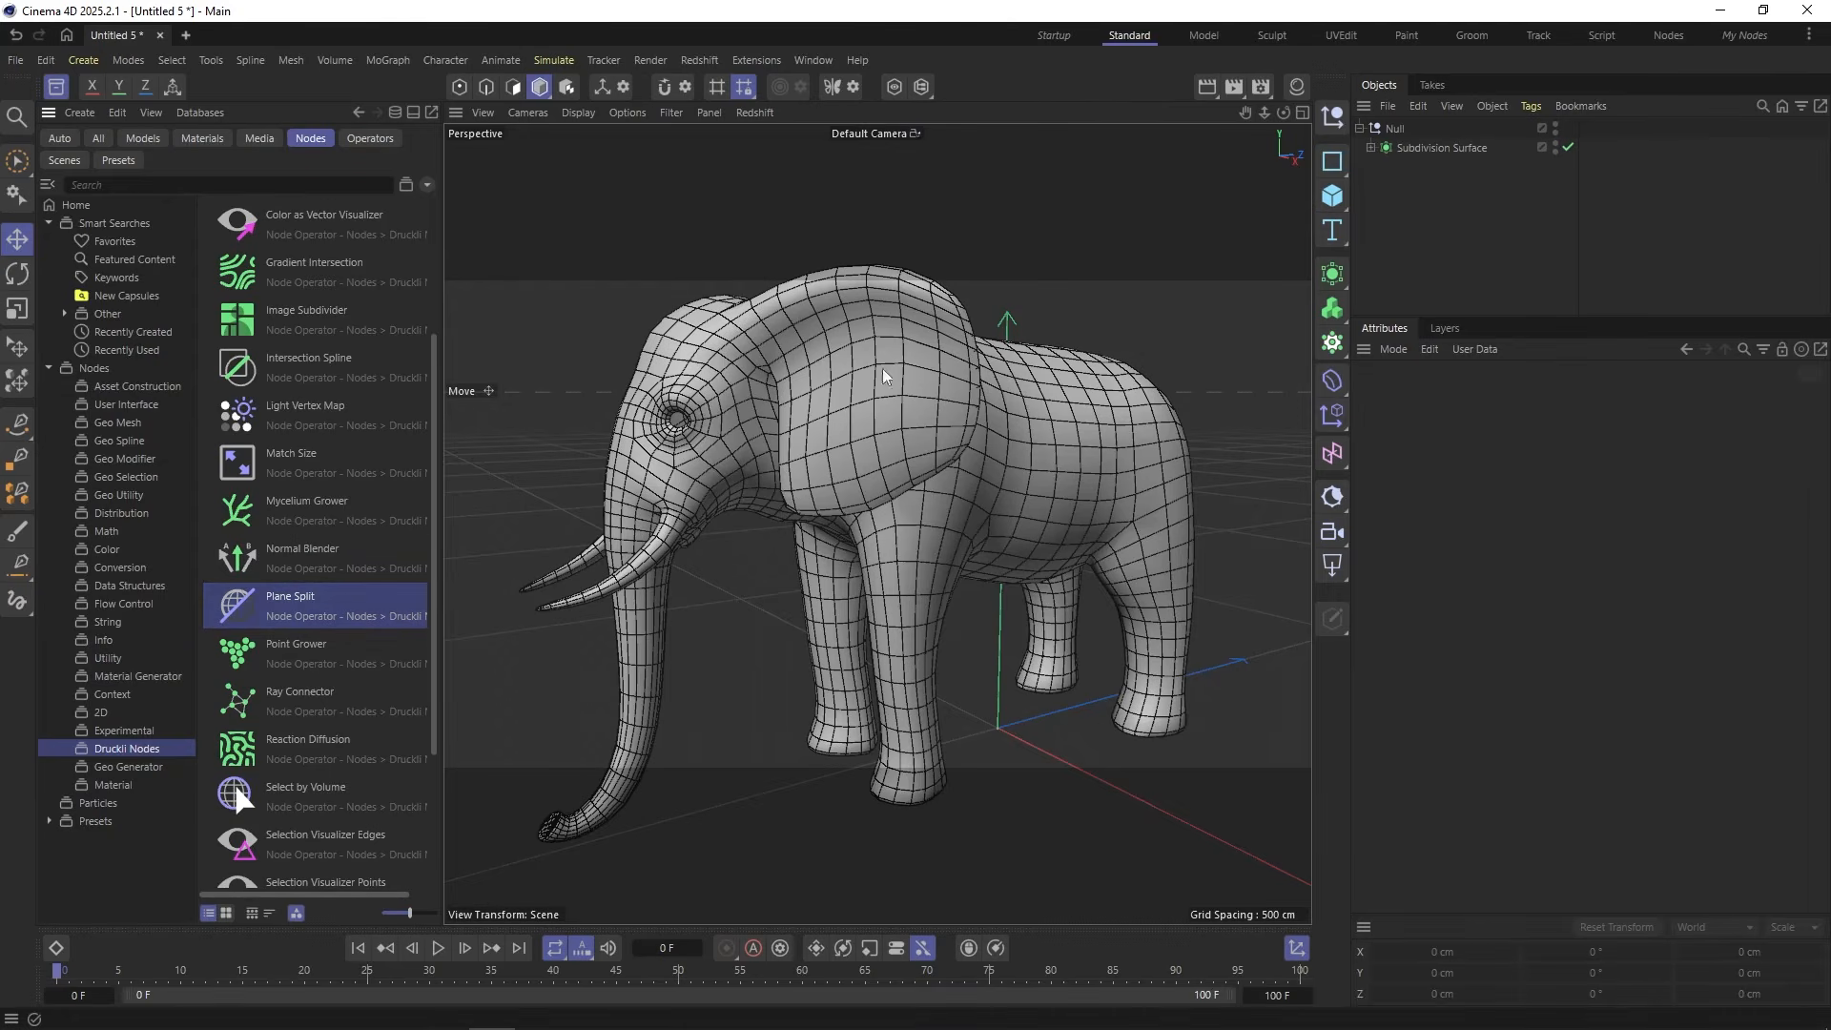
pyautogui.moveTo(930, 427)
pyautogui.keyDown('alt'); pyautogui.mouseDown()
pyautogui.moveTo(966, 481)
pyautogui.moveTo(932, 463)
pyautogui.mouseUp(); pyautogui.keyUp('alt')
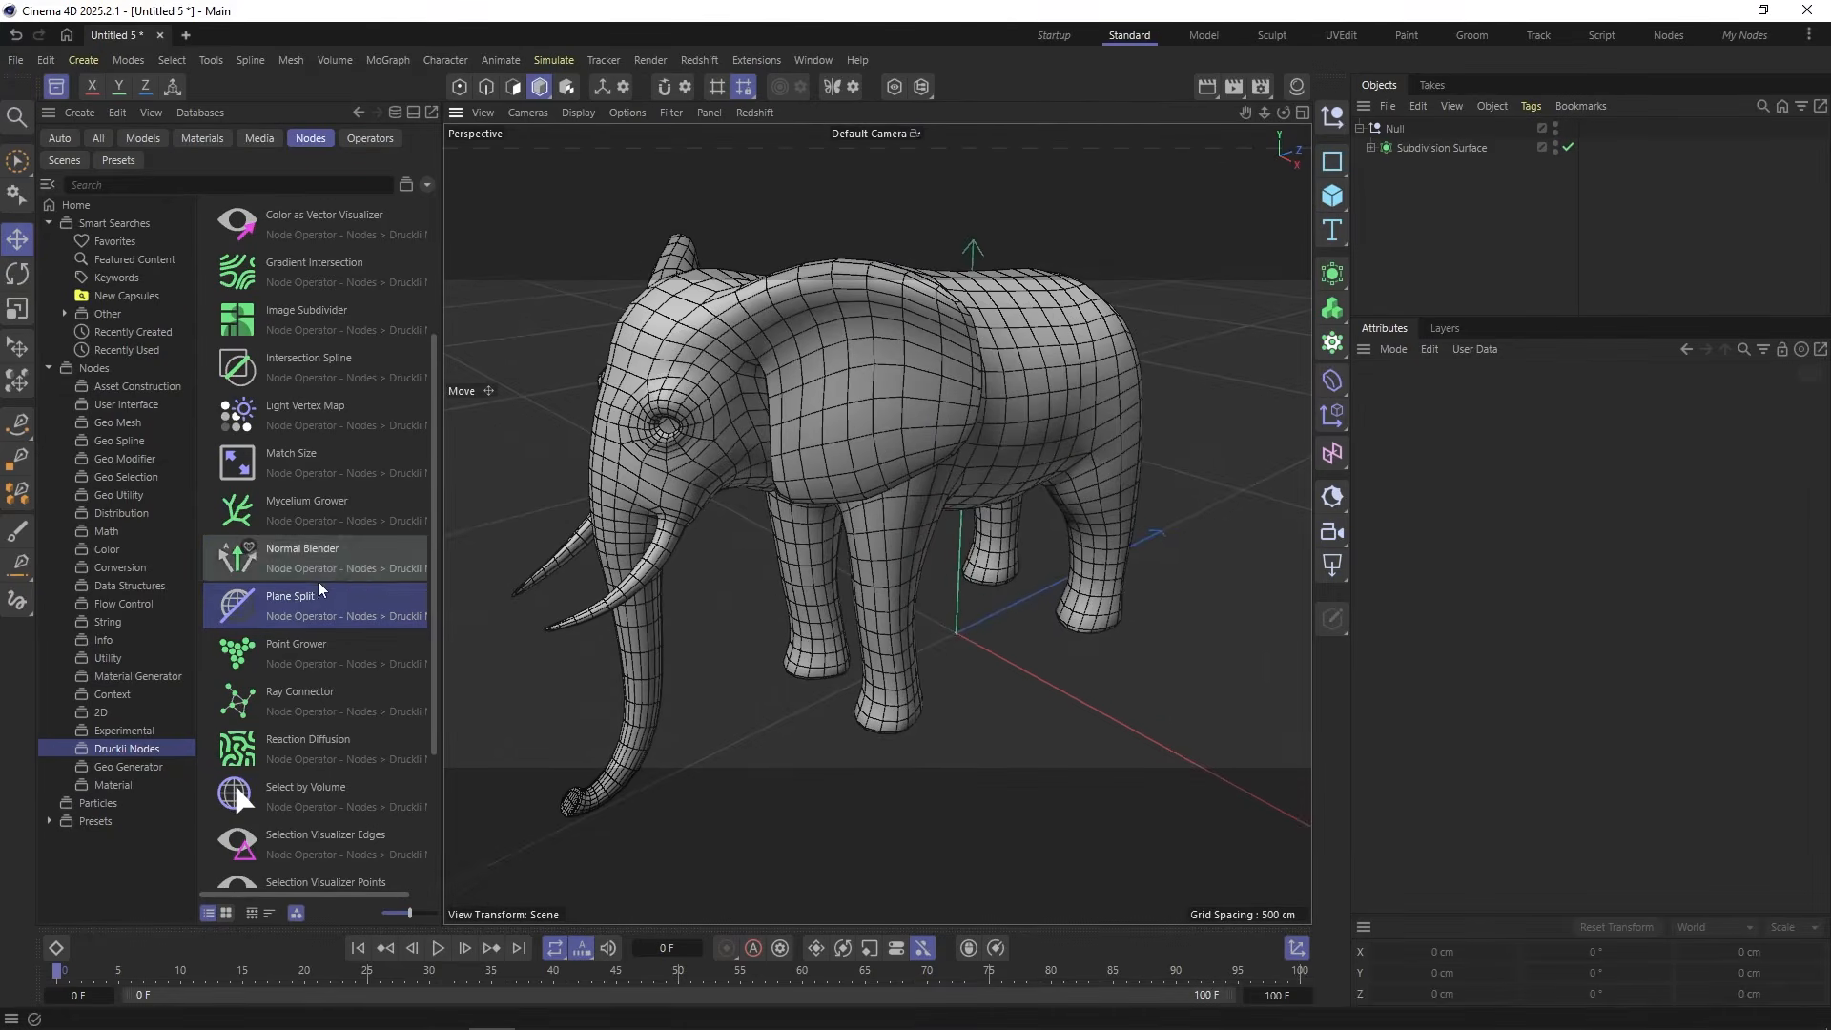
pyautogui.moveTo(298, 599); pyautogui.dragTo(1454, 161)
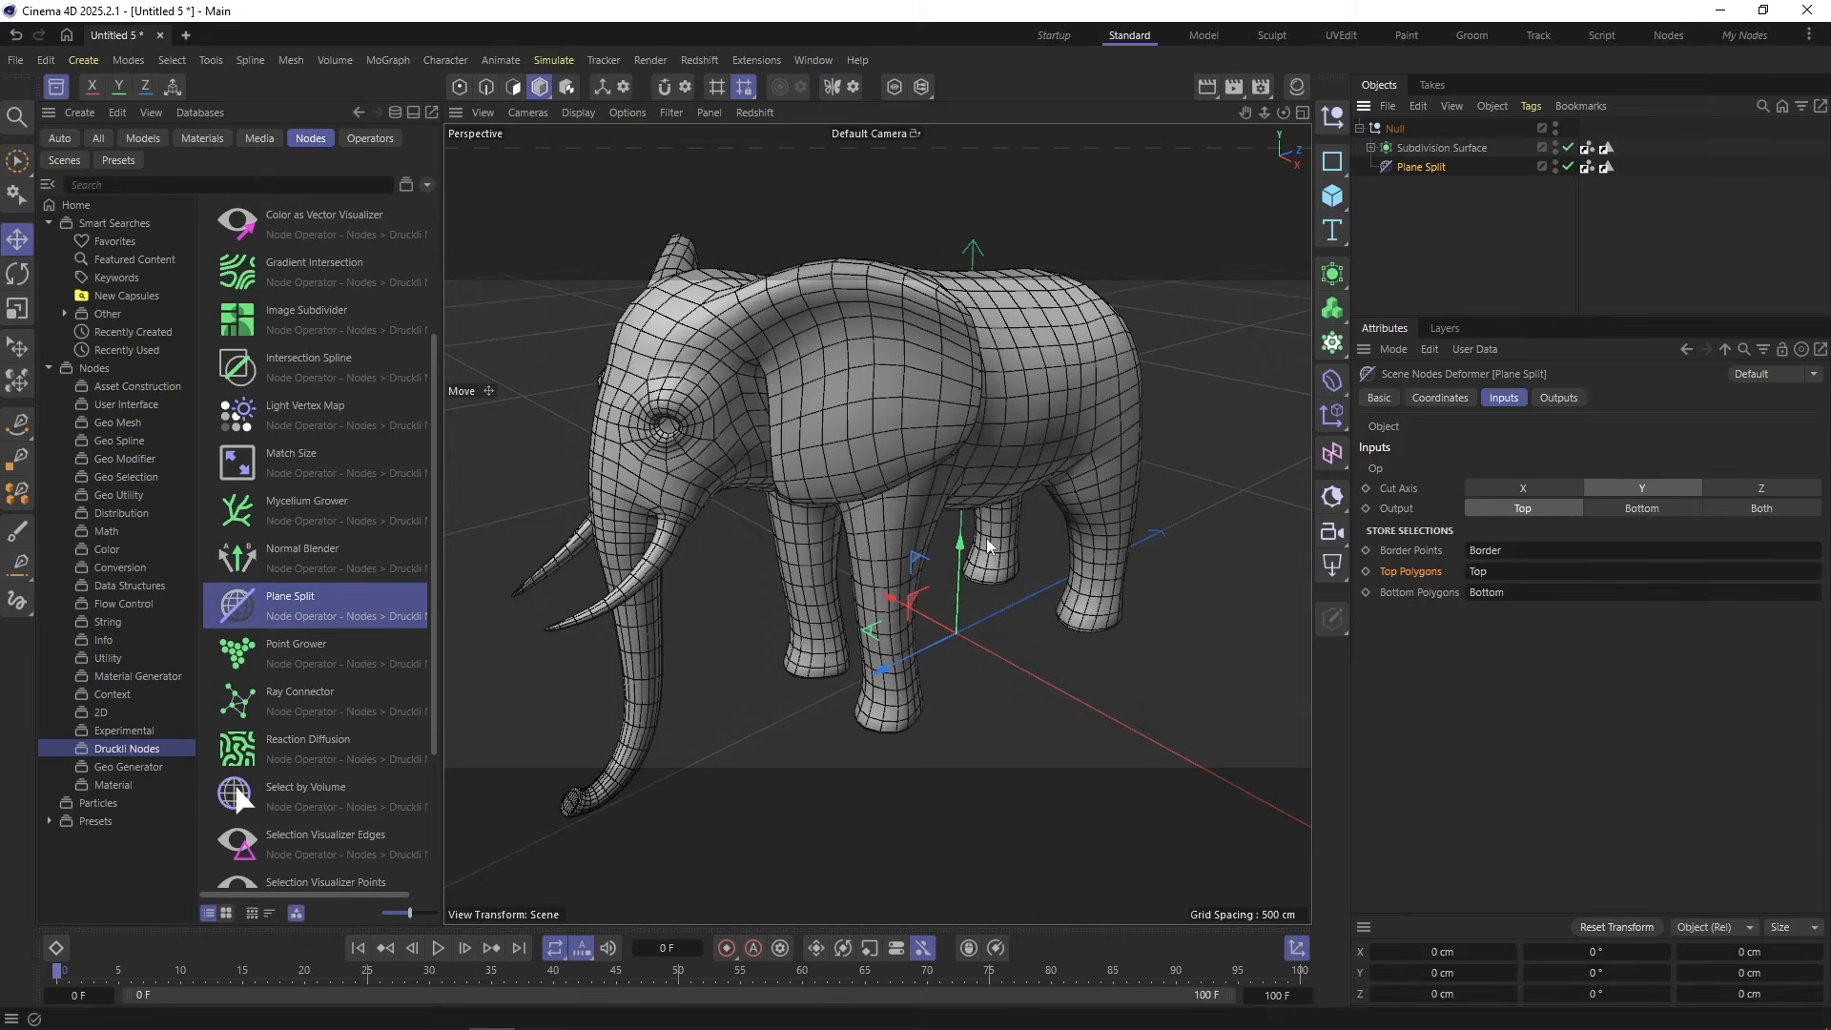
# Step: Raise the Plane Split to about 197 cm in Y and tilt it through the elephant's body
pyautogui.moveTo(962, 547); pyautogui.dragTo(983, 370)
pyautogui.keyDown('alt'); pyautogui.moveTo(992, 356); pyautogui.dragTo(831, 407); pyautogui.keyUp('alt')
pyautogui.press('r')
pyautogui.scroll(3, 830, 407)
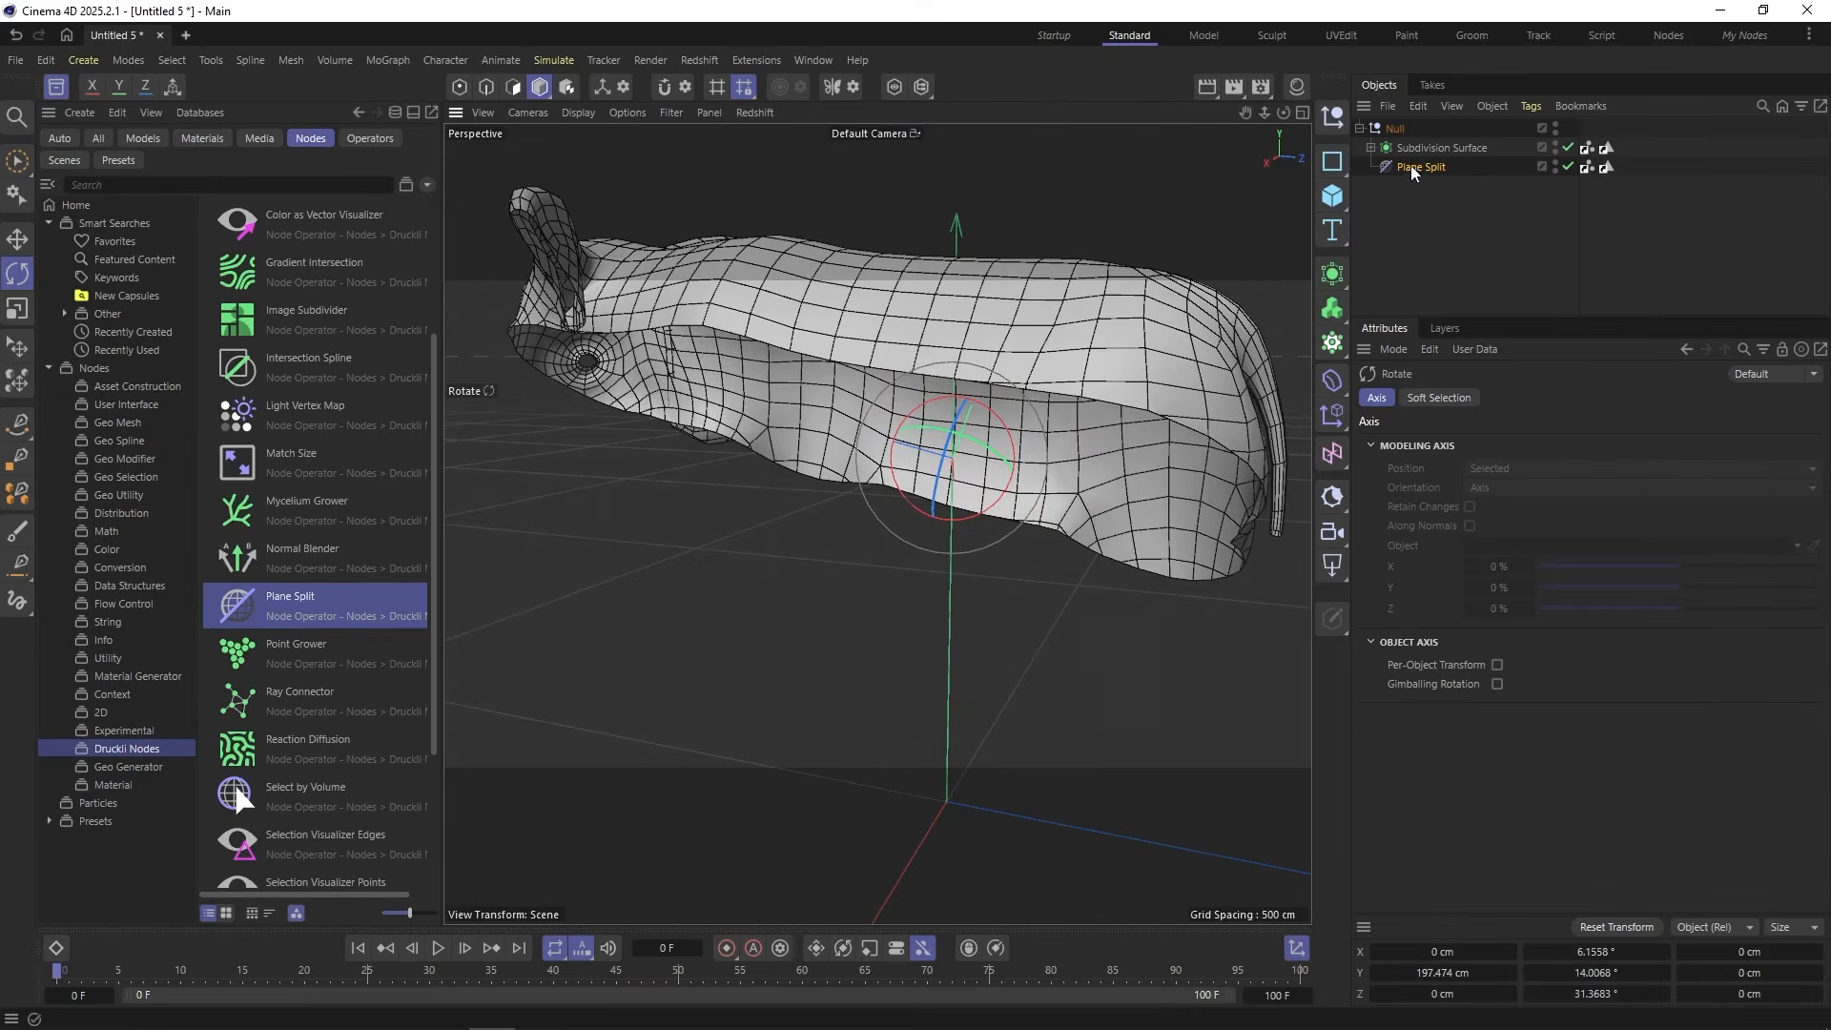
# Step: Set the Plane Split's Cut Axis to X and rotate the deformer to test the cut
pyautogui.click(1413, 168)
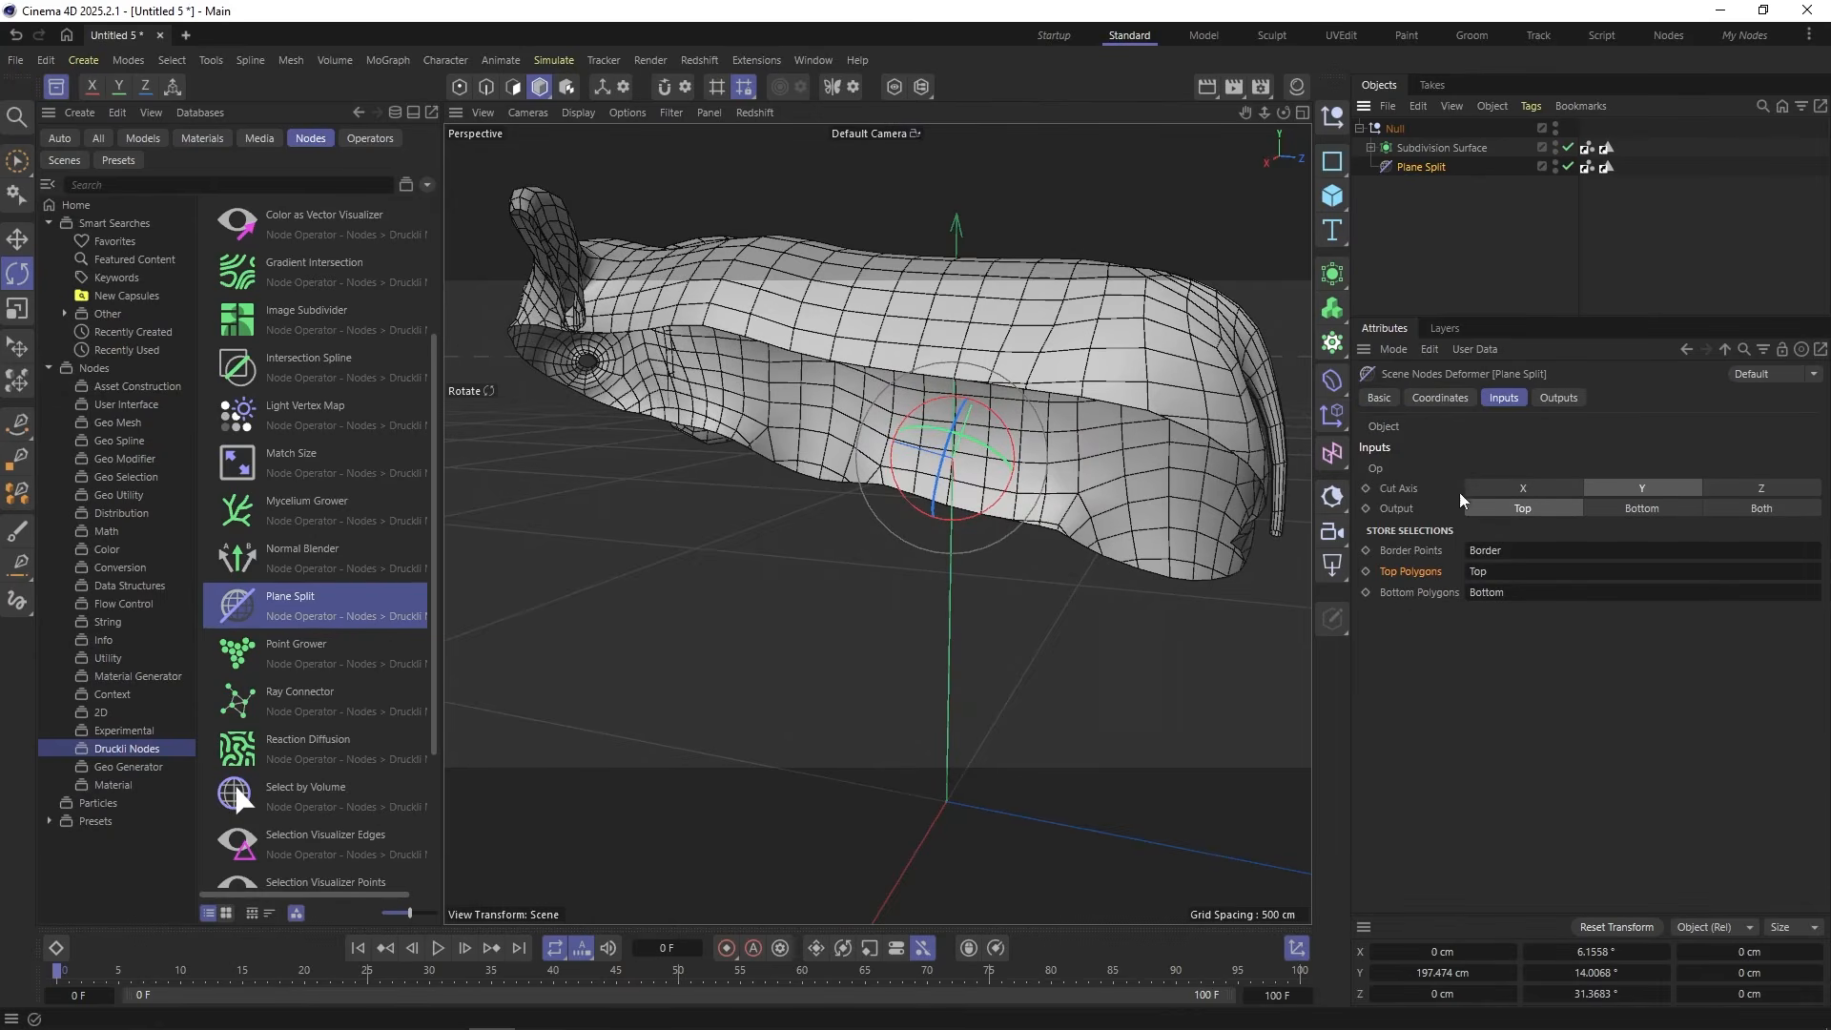
pyautogui.click(1506, 489)
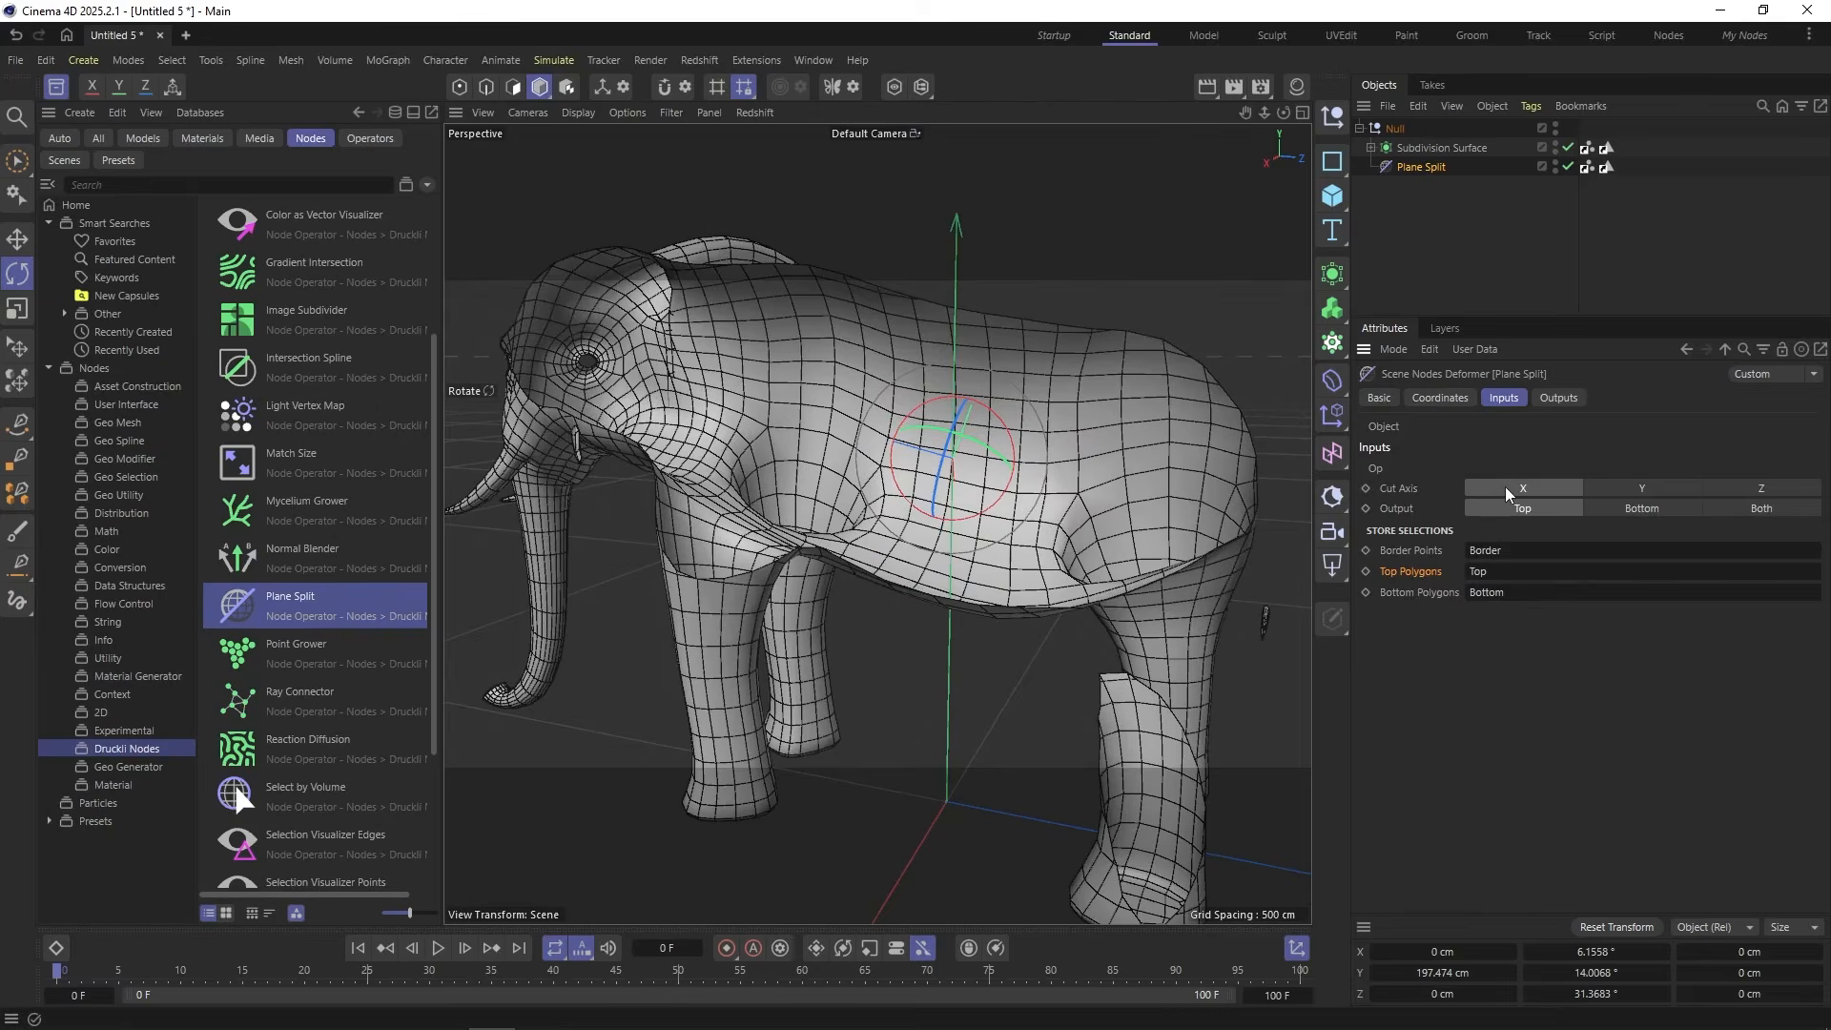
pyautogui.keyDown('alt'); pyautogui.moveTo(889, 458); pyautogui.dragTo(1011, 475); pyautogui.keyUp('alt')
pyautogui.click(1046, 458)
# Step: Try the Y Cut Axis, switch to Z, and rotate the Plane Split to about -34°, -1° and 21°
pyautogui.click(1421, 166)
pyautogui.click(1641, 488)
pyautogui.click(1762, 488)
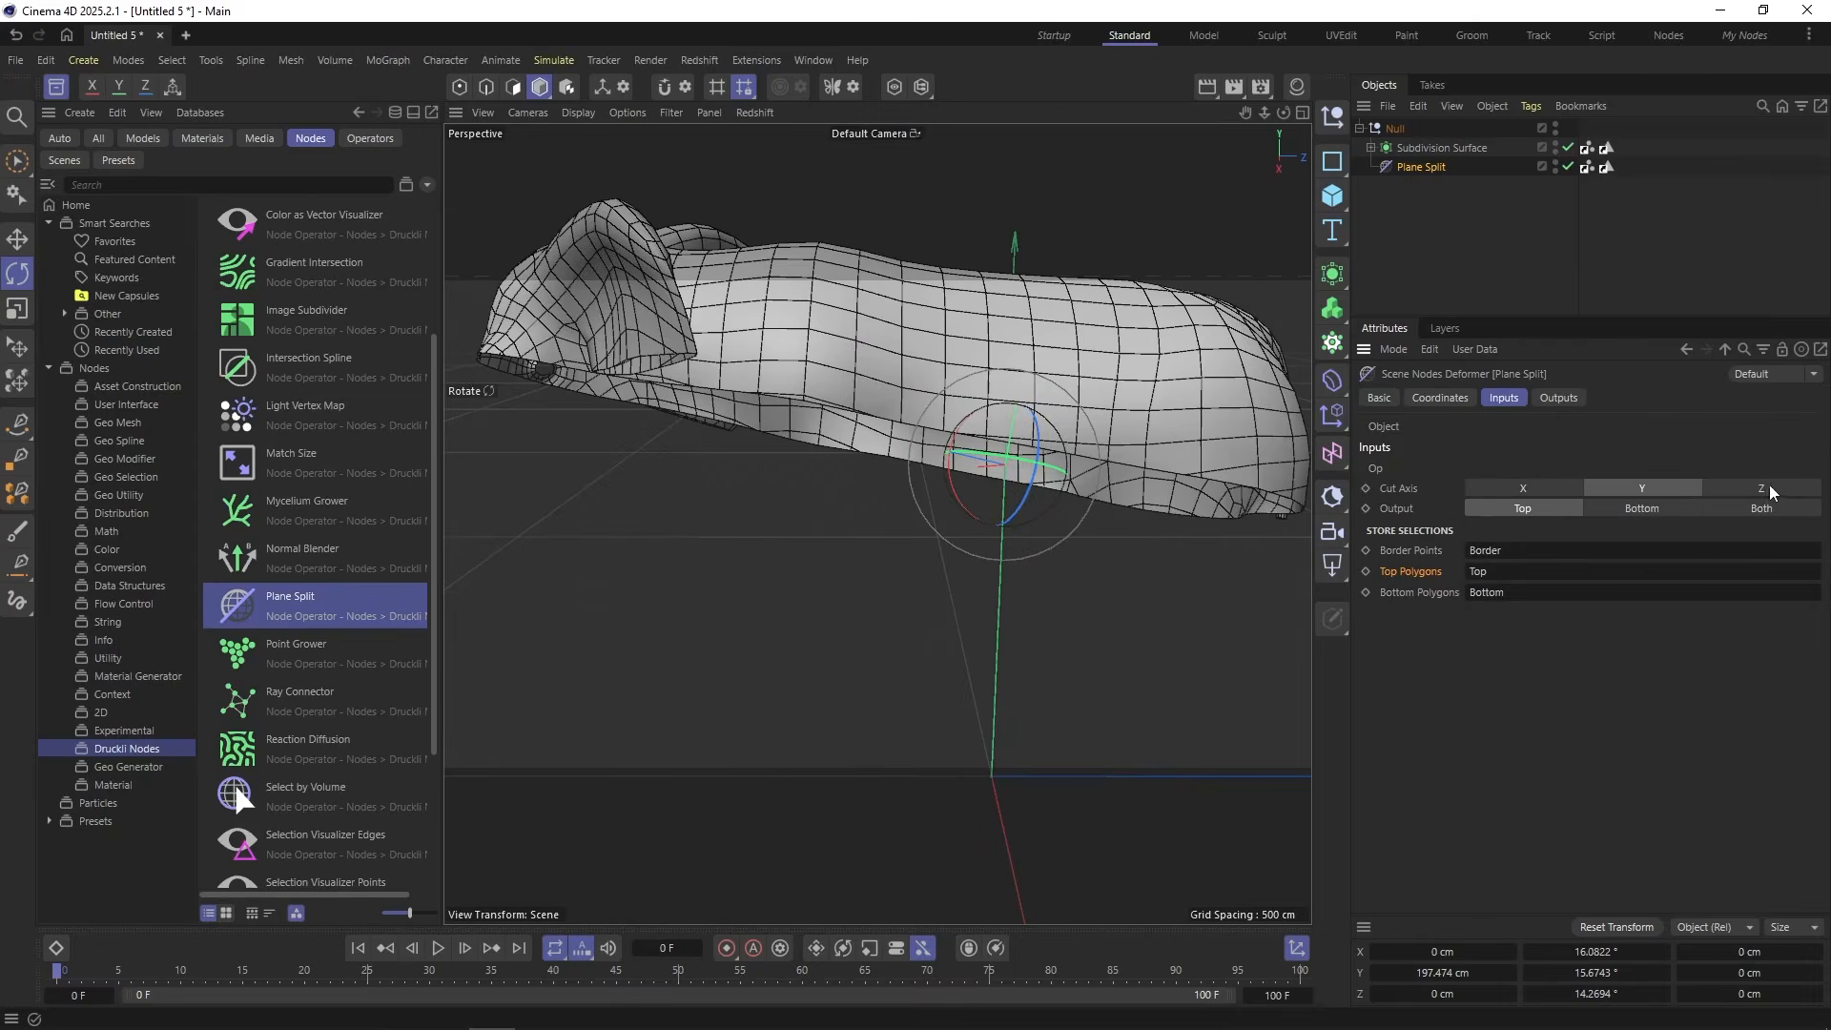
pyautogui.moveTo(810, 327)
pyautogui.keyDown('alt'); pyautogui.mouseDown()
pyautogui.moveTo(771, 336)
pyautogui.moveTo(930, 367)
pyautogui.moveTo(799, 352)
pyautogui.mouseUp(); pyautogui.keyUp('alt')
pyautogui.moveTo(933, 423)
pyautogui.mouseDown()
pyautogui.moveTo(953, 422)
pyautogui.moveTo(867, 417)
pyautogui.moveTo(908, 405)
pyautogui.mouseUp()
pyautogui.keyDown('alt'); pyautogui.moveTo(760, 341); pyautogui.dragTo(851, 349); pyautogui.keyUp('alt')
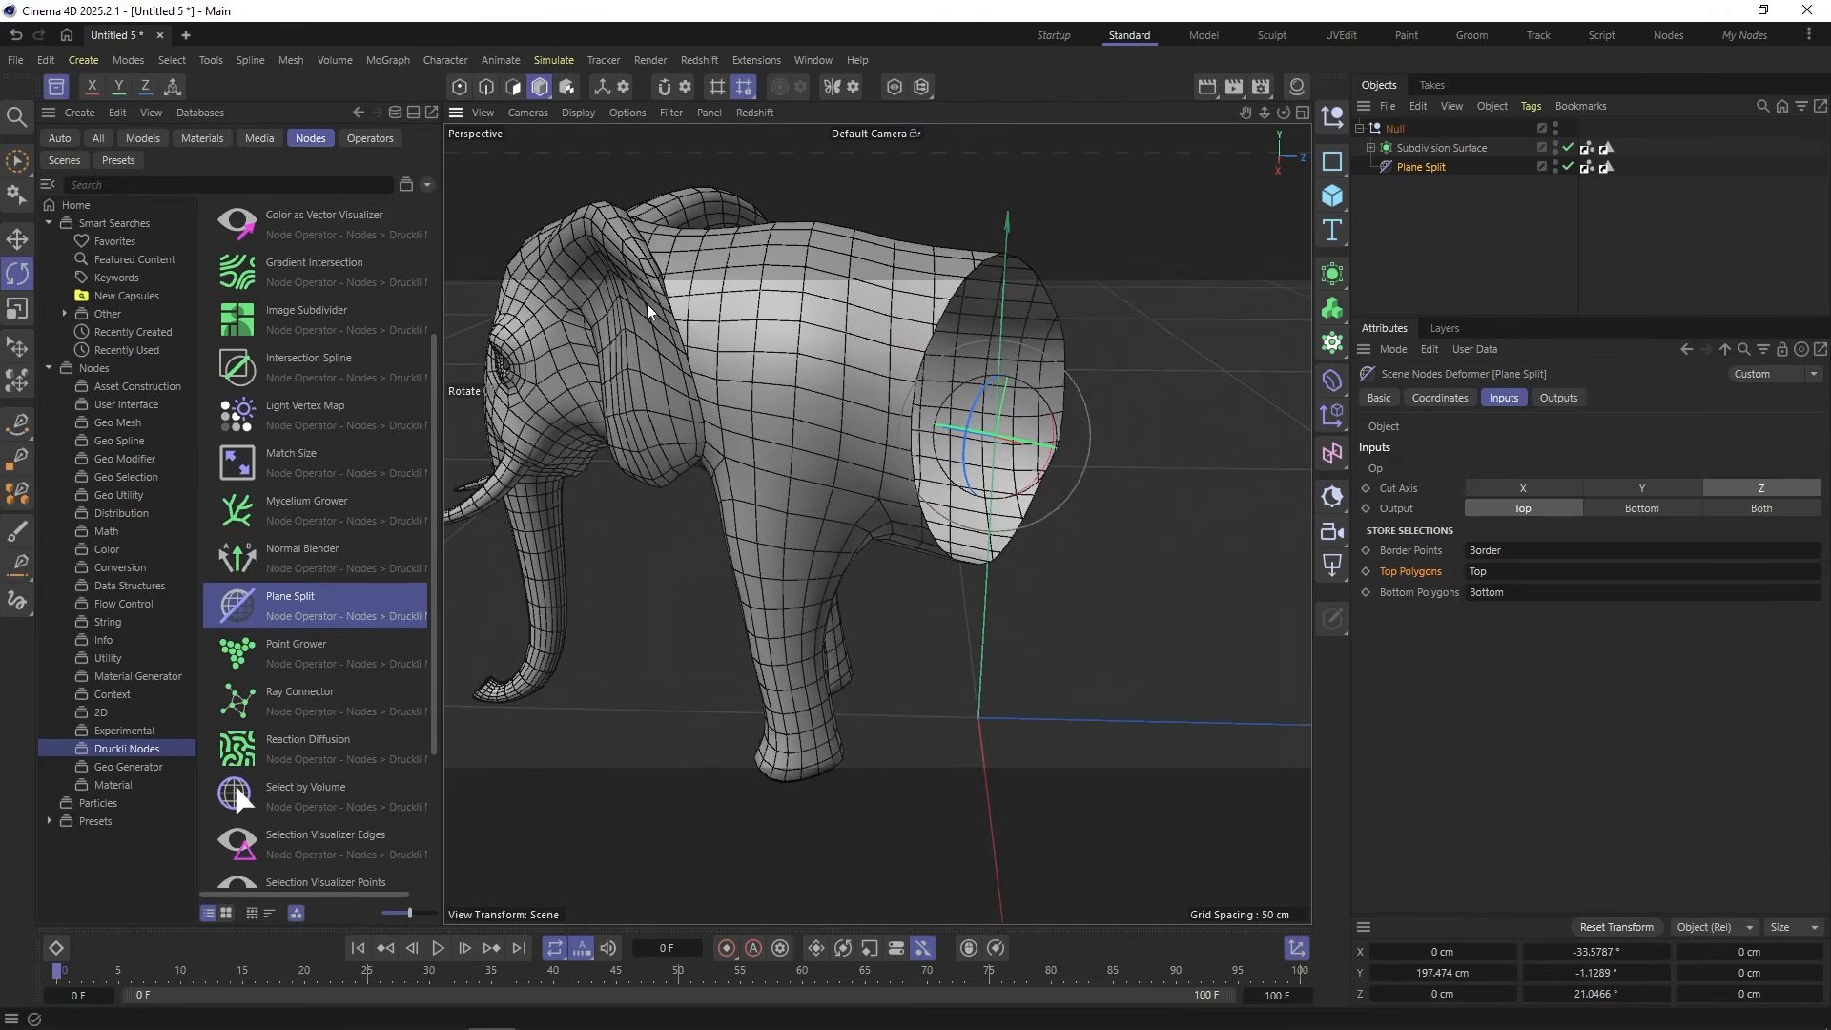
# Step: Compare the Plane Split's Bottom, Both and Top outputs and leave Output set to Both
pyautogui.click(1632, 513)
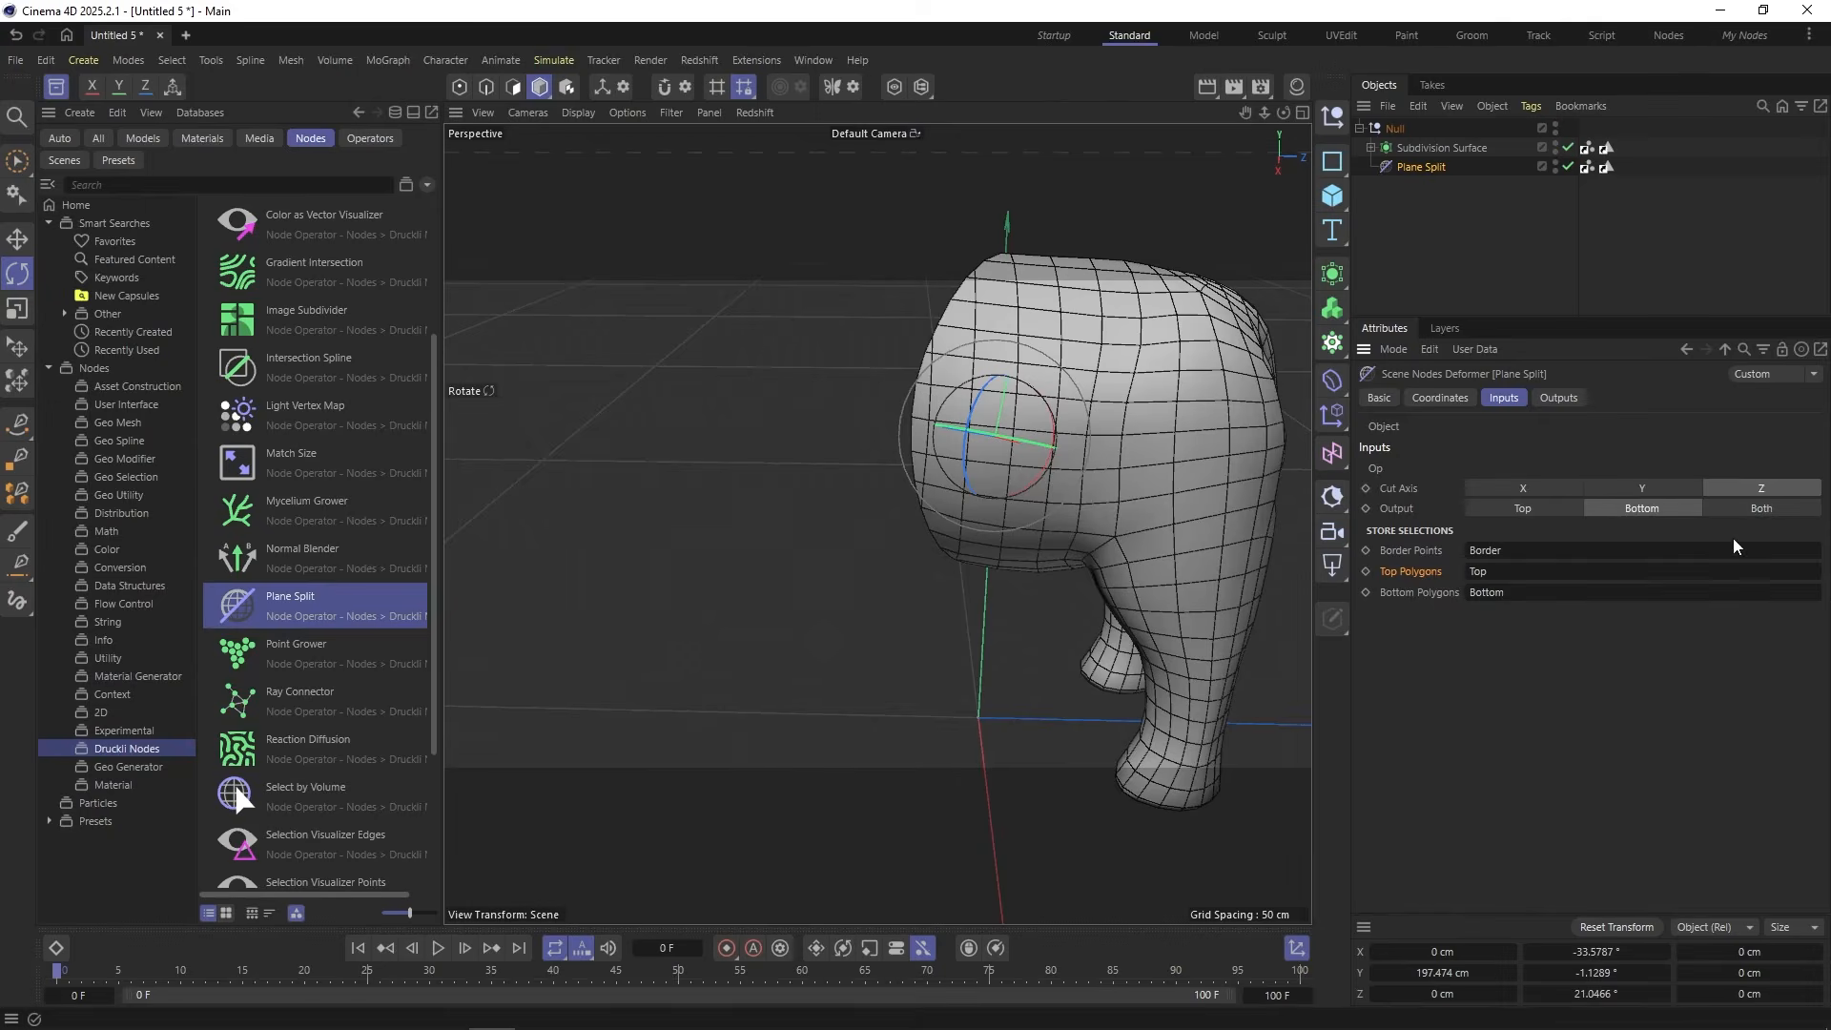
pyautogui.click(1758, 510)
pyautogui.keyDown('alt'); pyautogui.moveTo(867, 295); pyautogui.dragTo(953, 295); pyautogui.keyUp('alt')
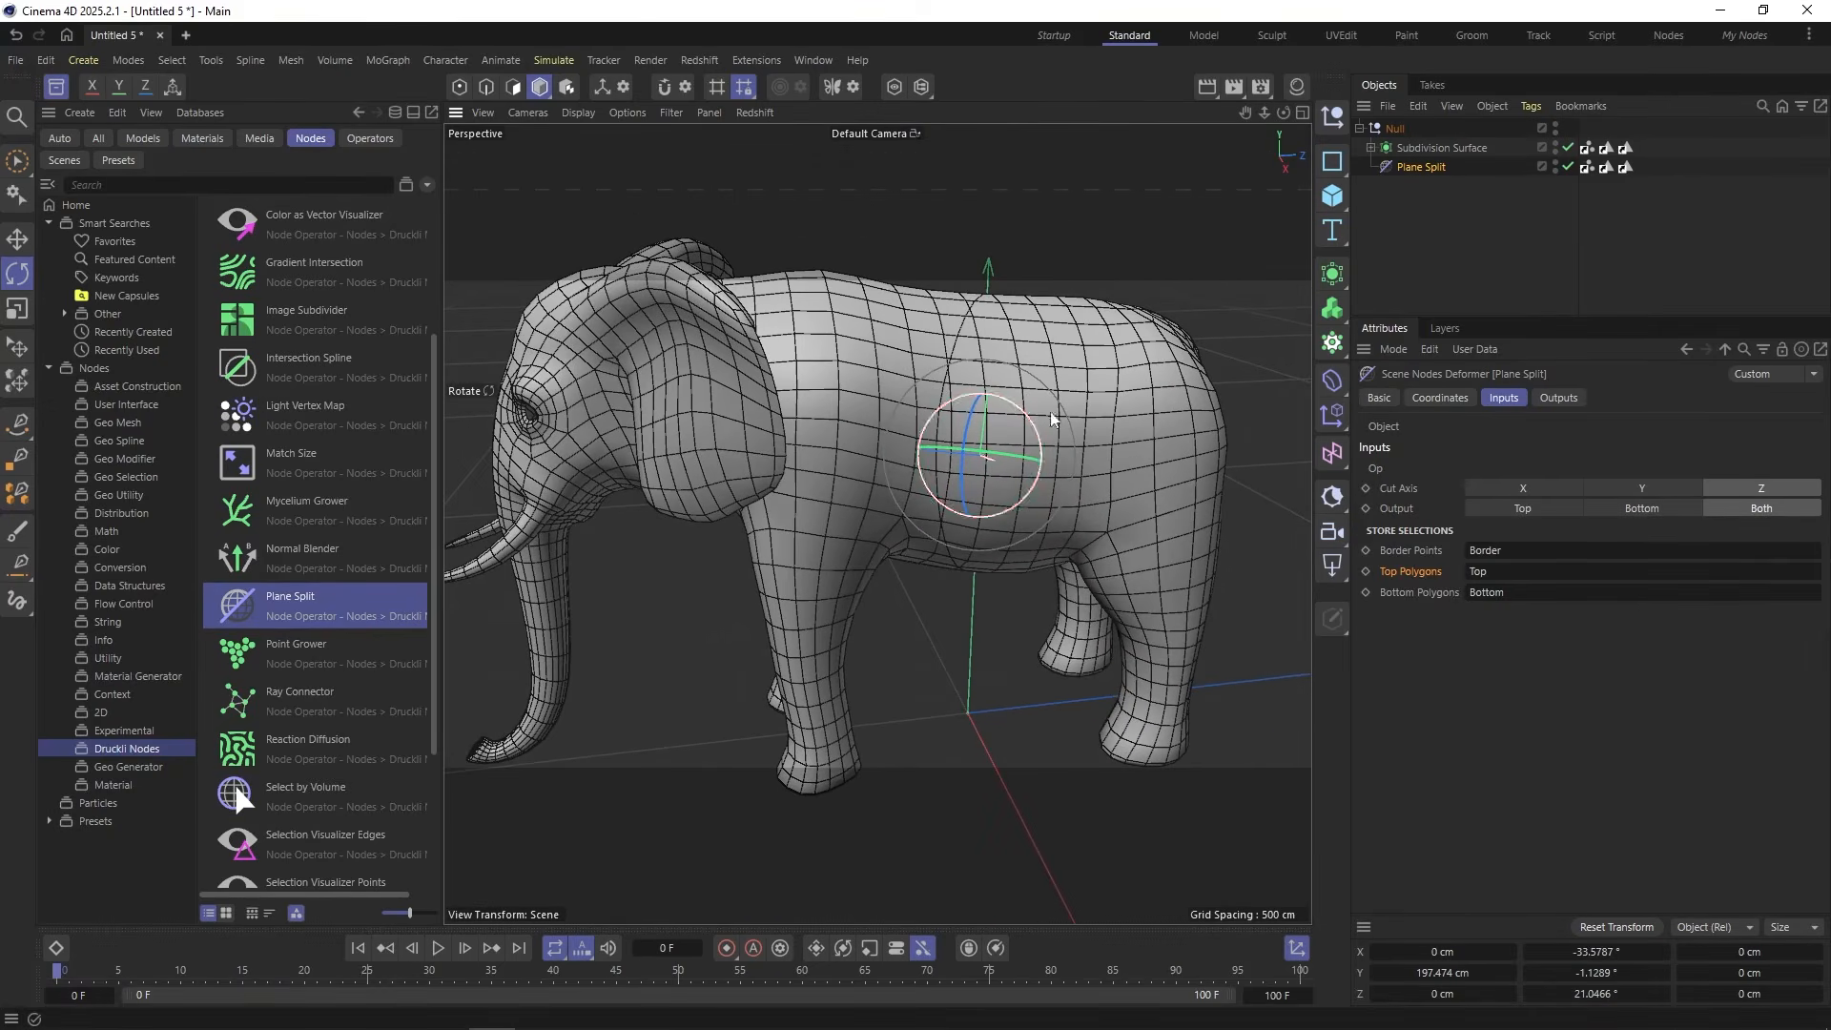
pyautogui.click(1524, 511)
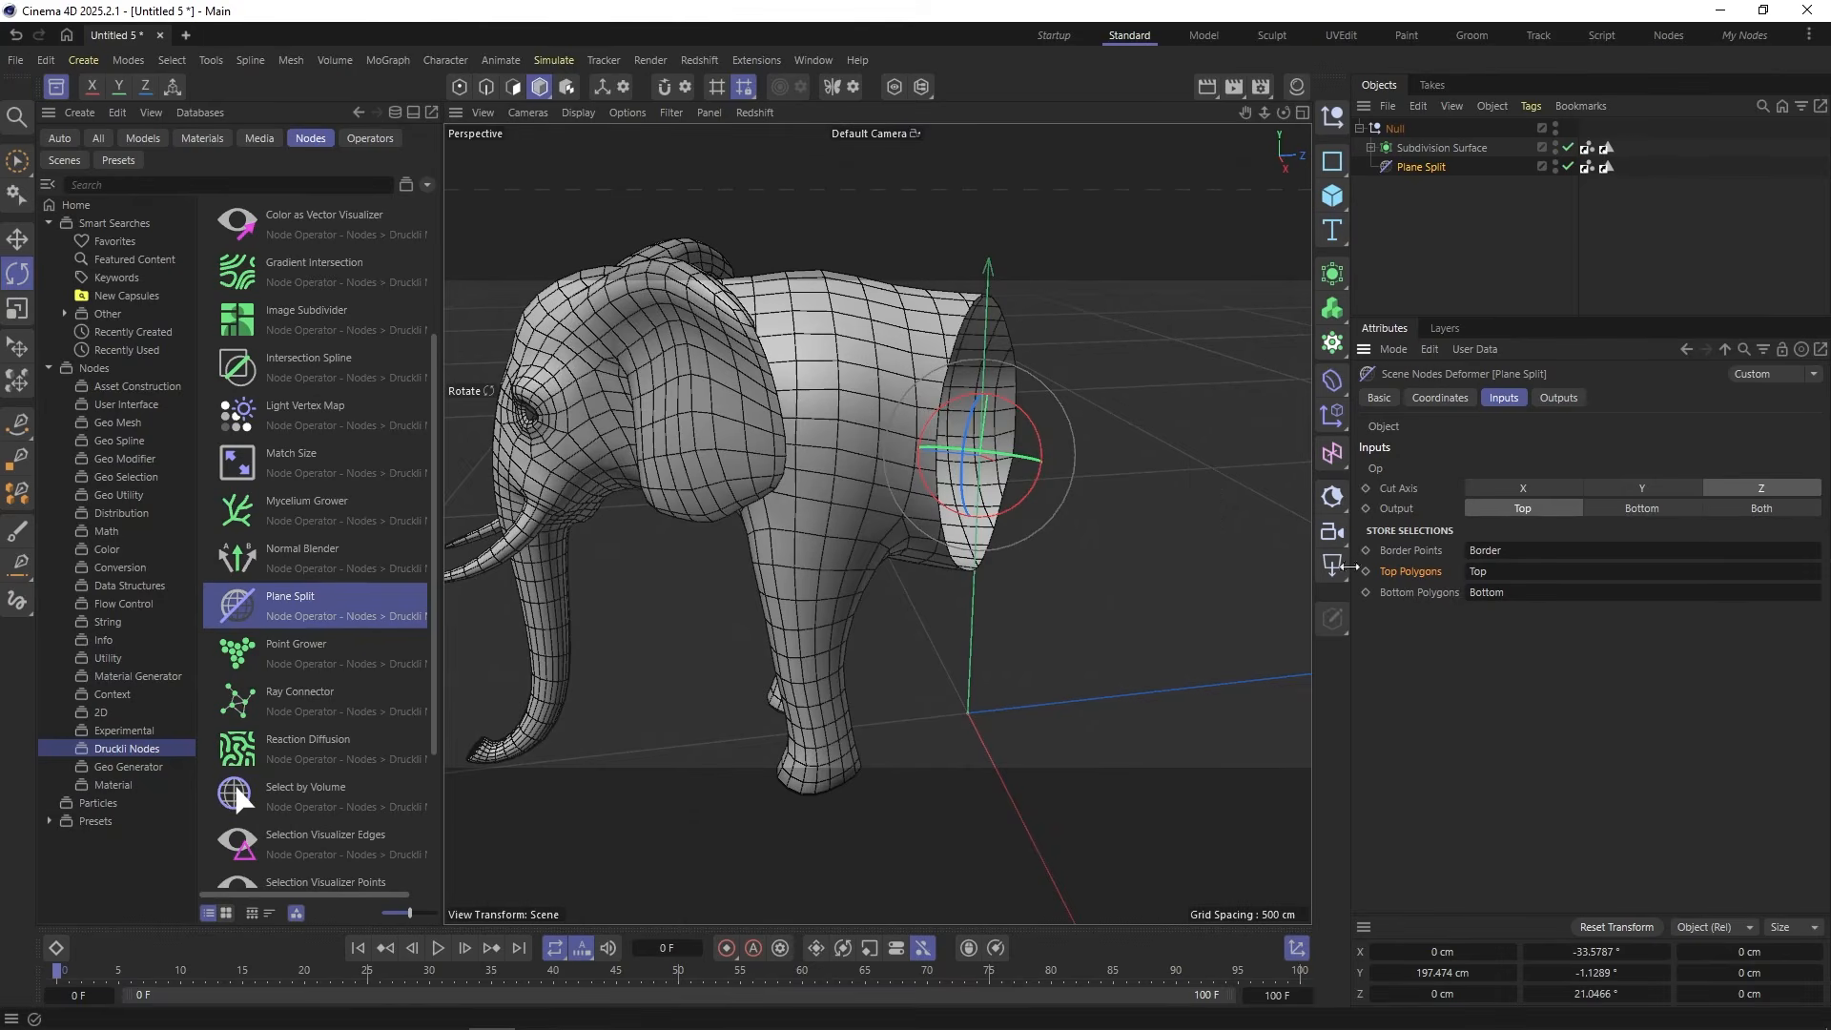
pyautogui.click(1753, 511)
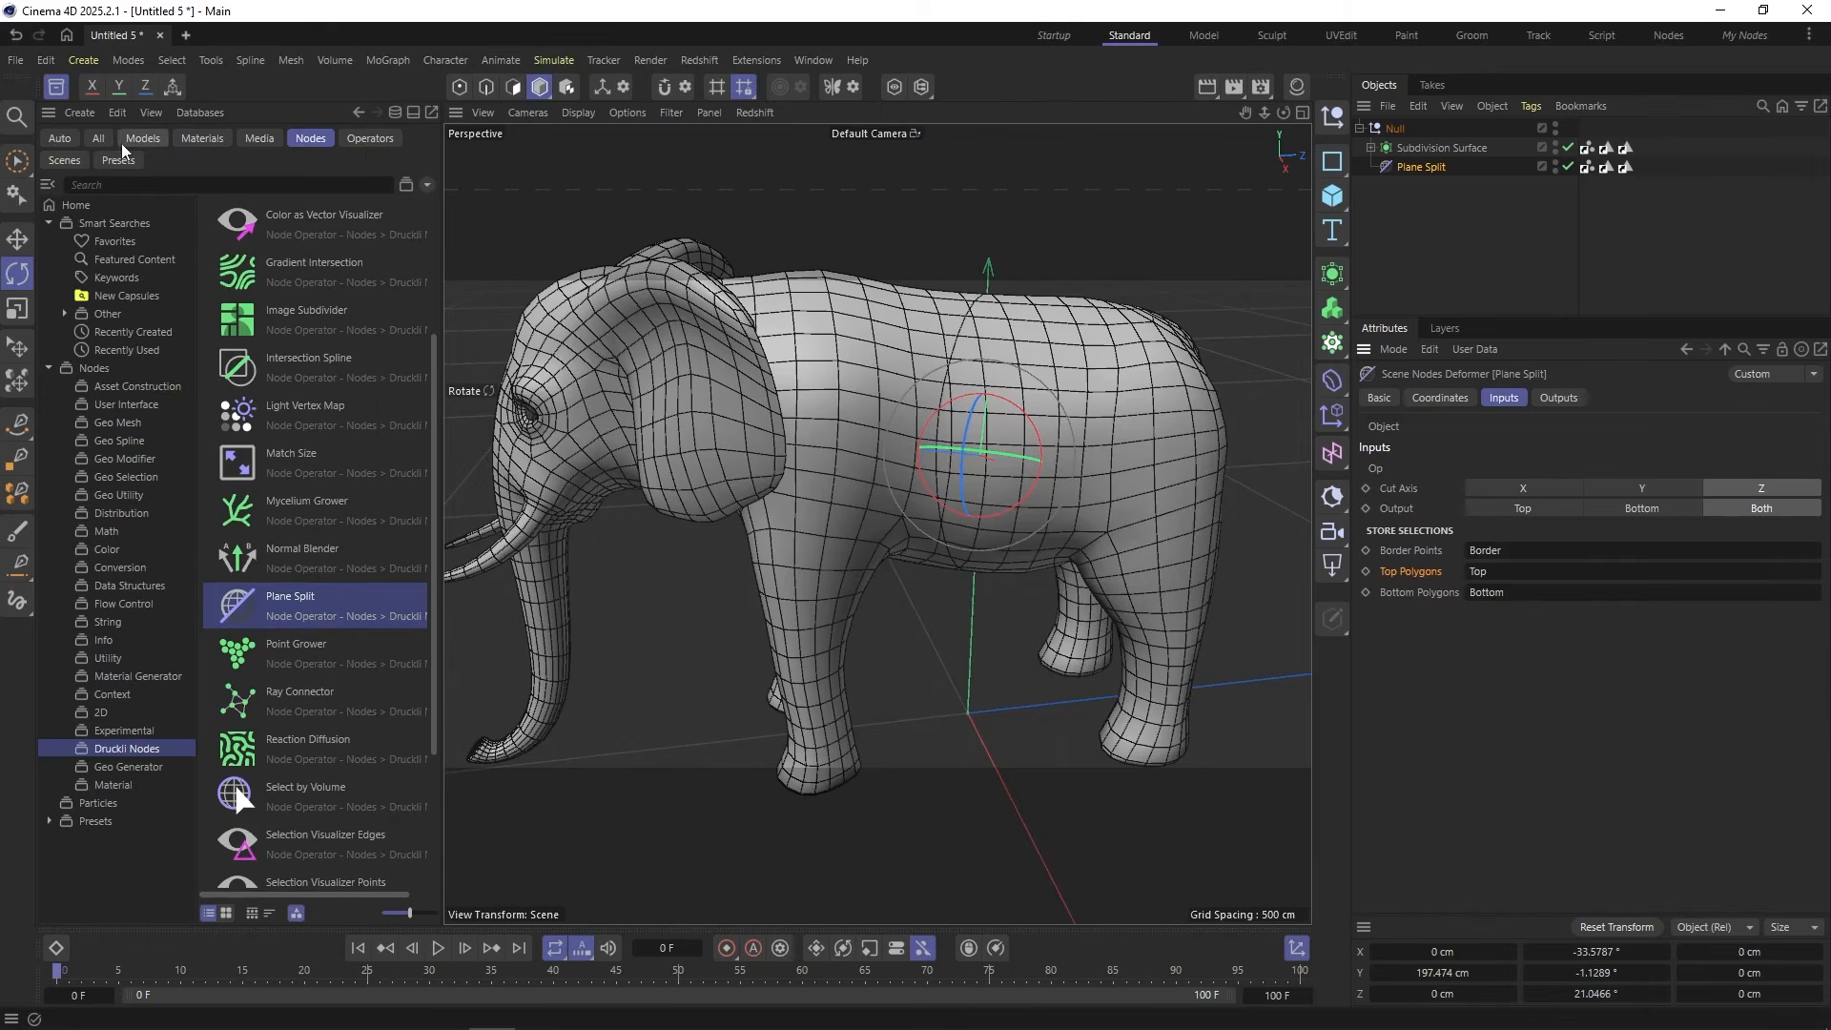
# Step: Add the Selection Visualizer Points and Selection Visualizer Polys assets from Druckli Models to the scene
pyautogui.click(157, 141)
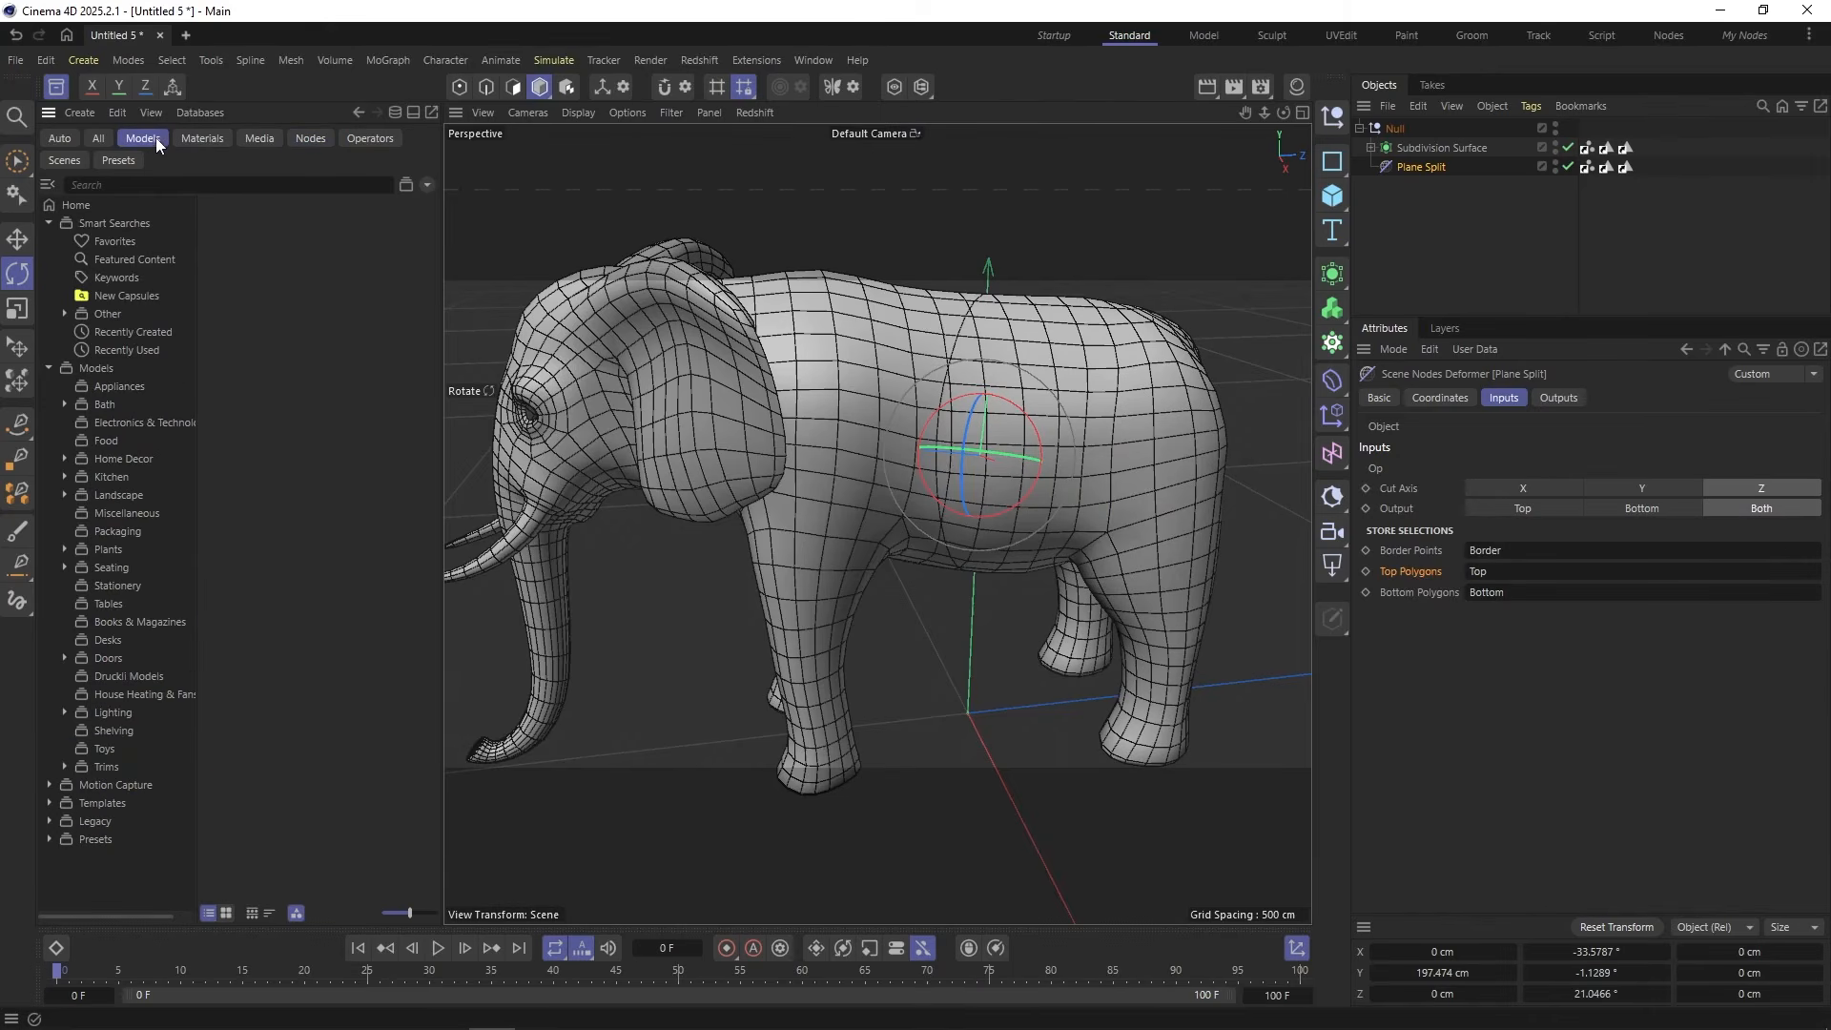
pyautogui.click(126, 676)
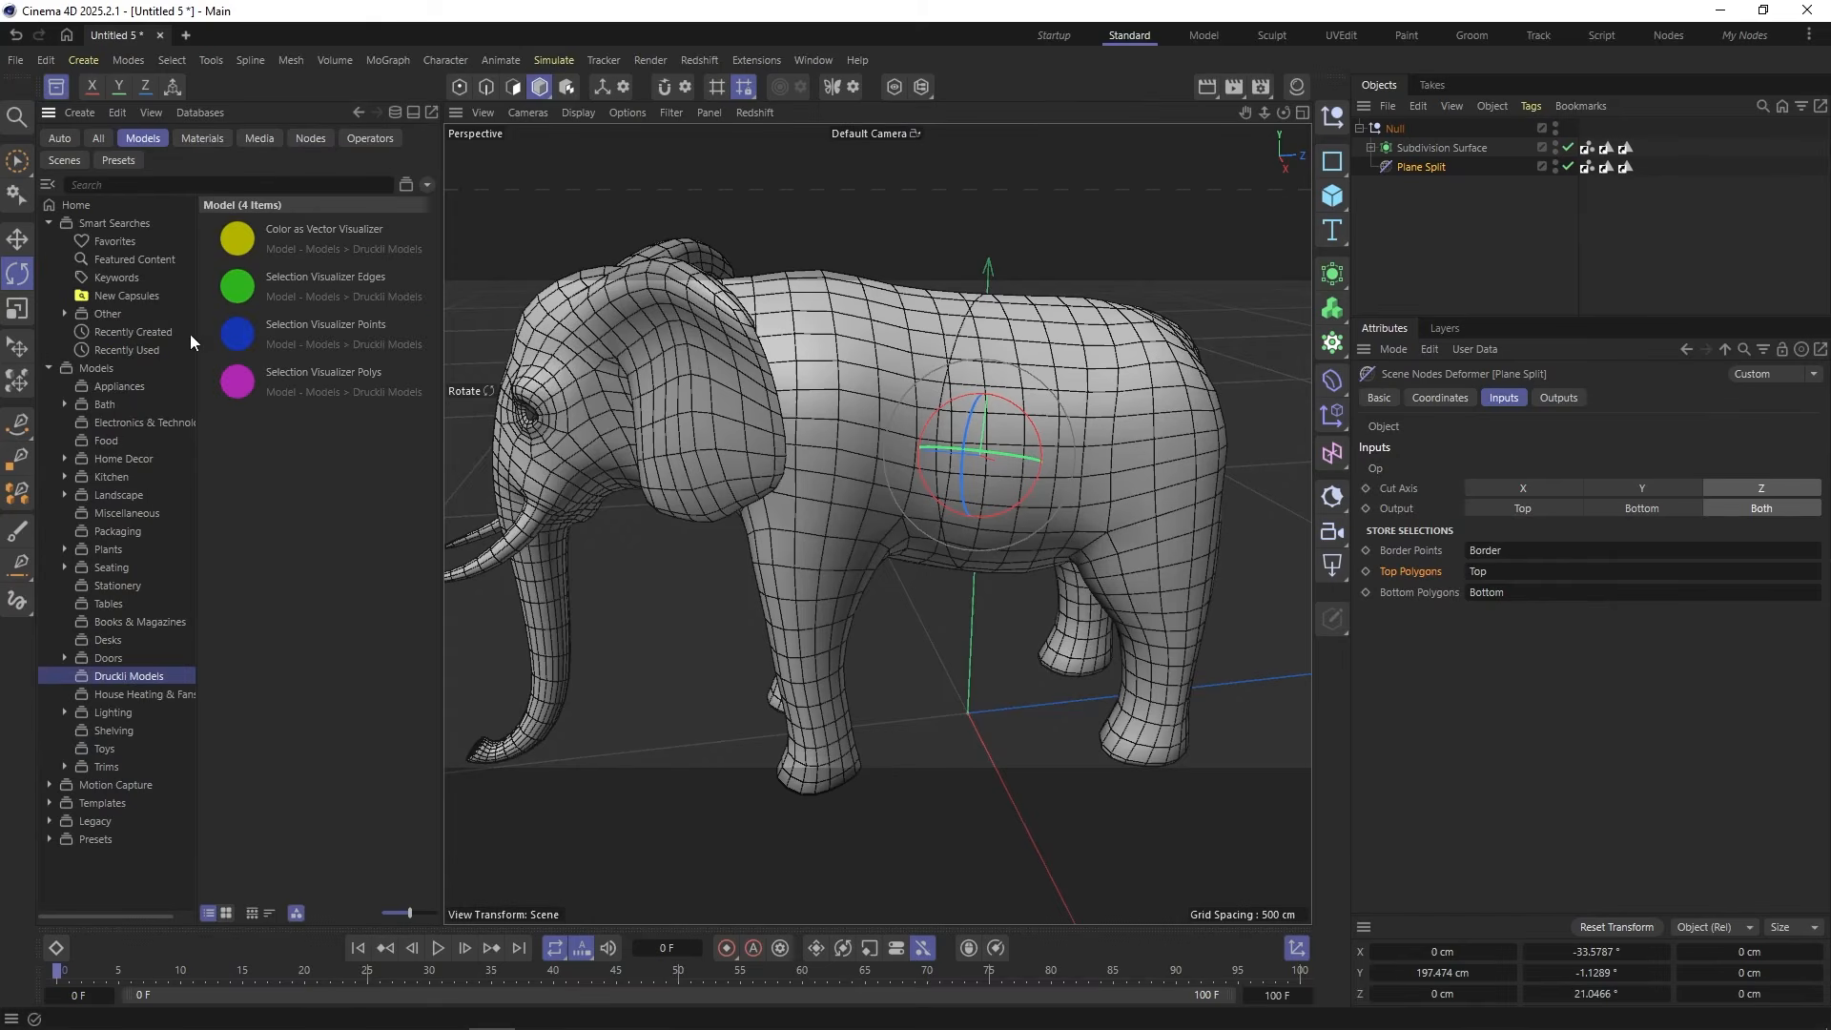
pyautogui.moveTo(315, 334); pyautogui.dragTo(1483, 235)
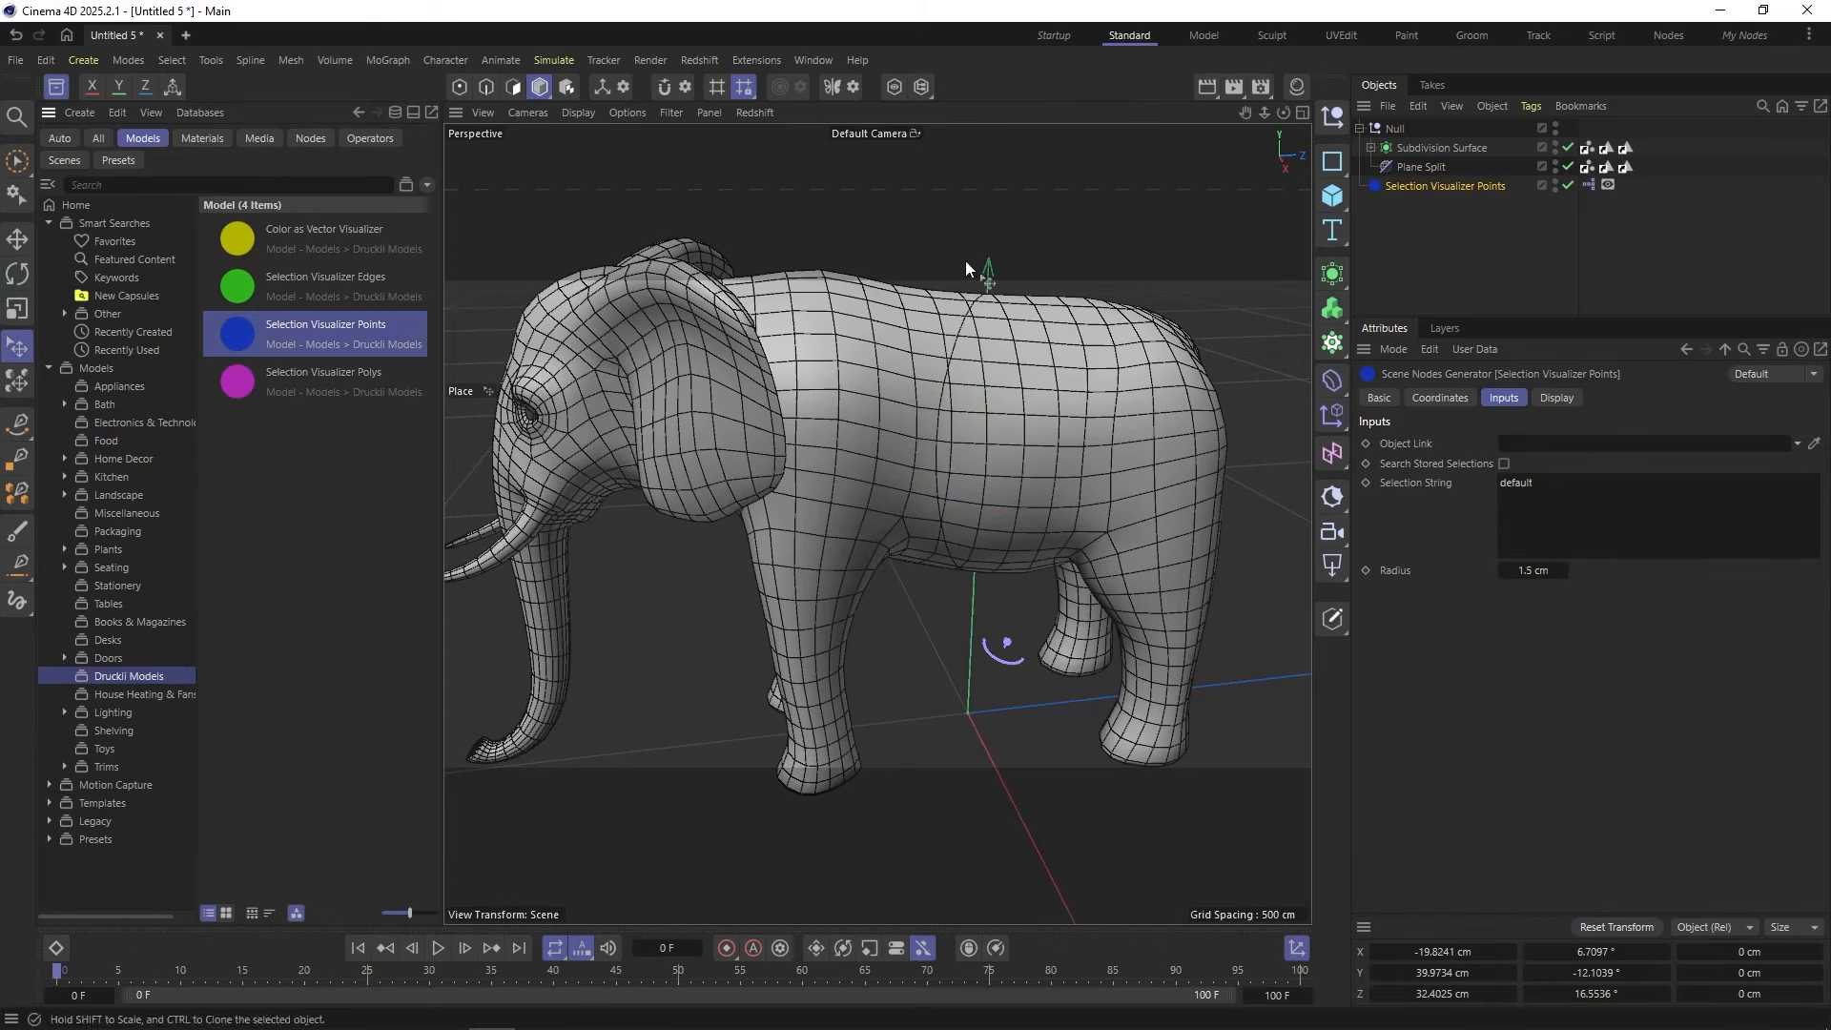
pyautogui.moveTo(304, 386); pyautogui.dragTo(1477, 250)
pyautogui.click(1465, 261)
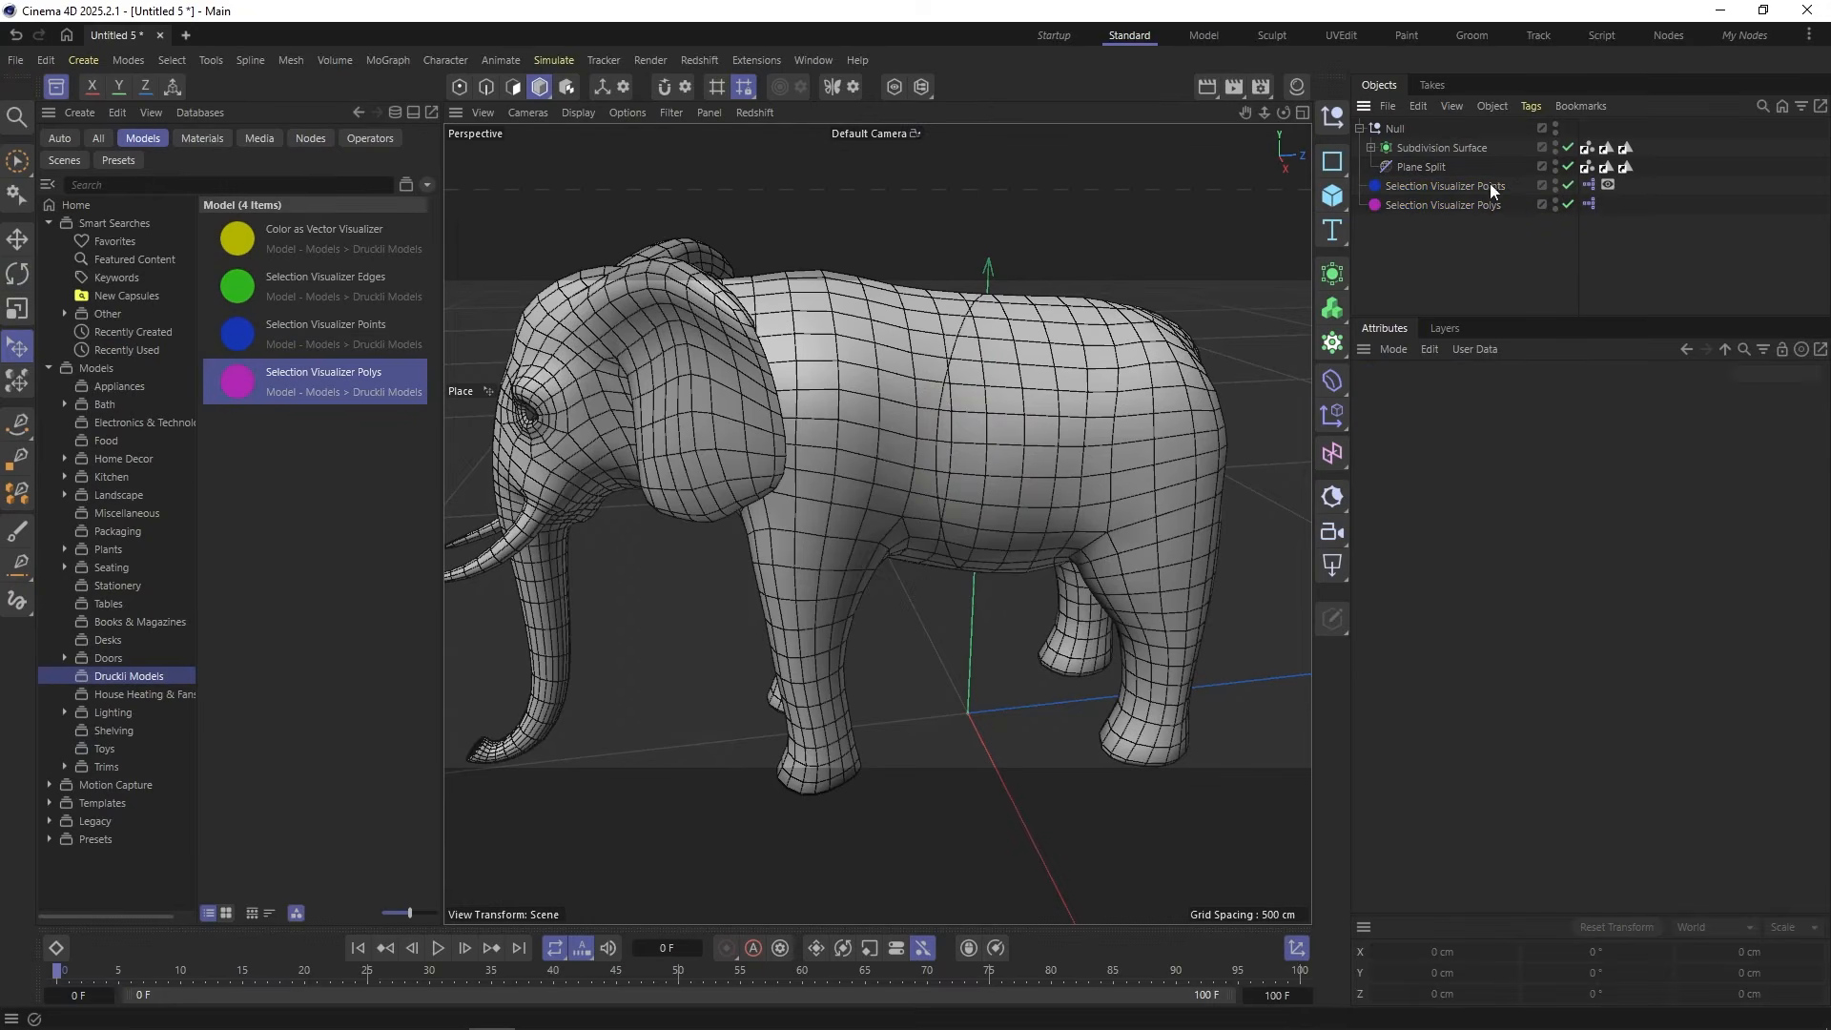
# Step: Link the Subdivision Surface to Selection Visualizer Polys, enable Search Stored Selections to show the front half, and check the surface's polygon selection tags
pyautogui.click(1479, 209)
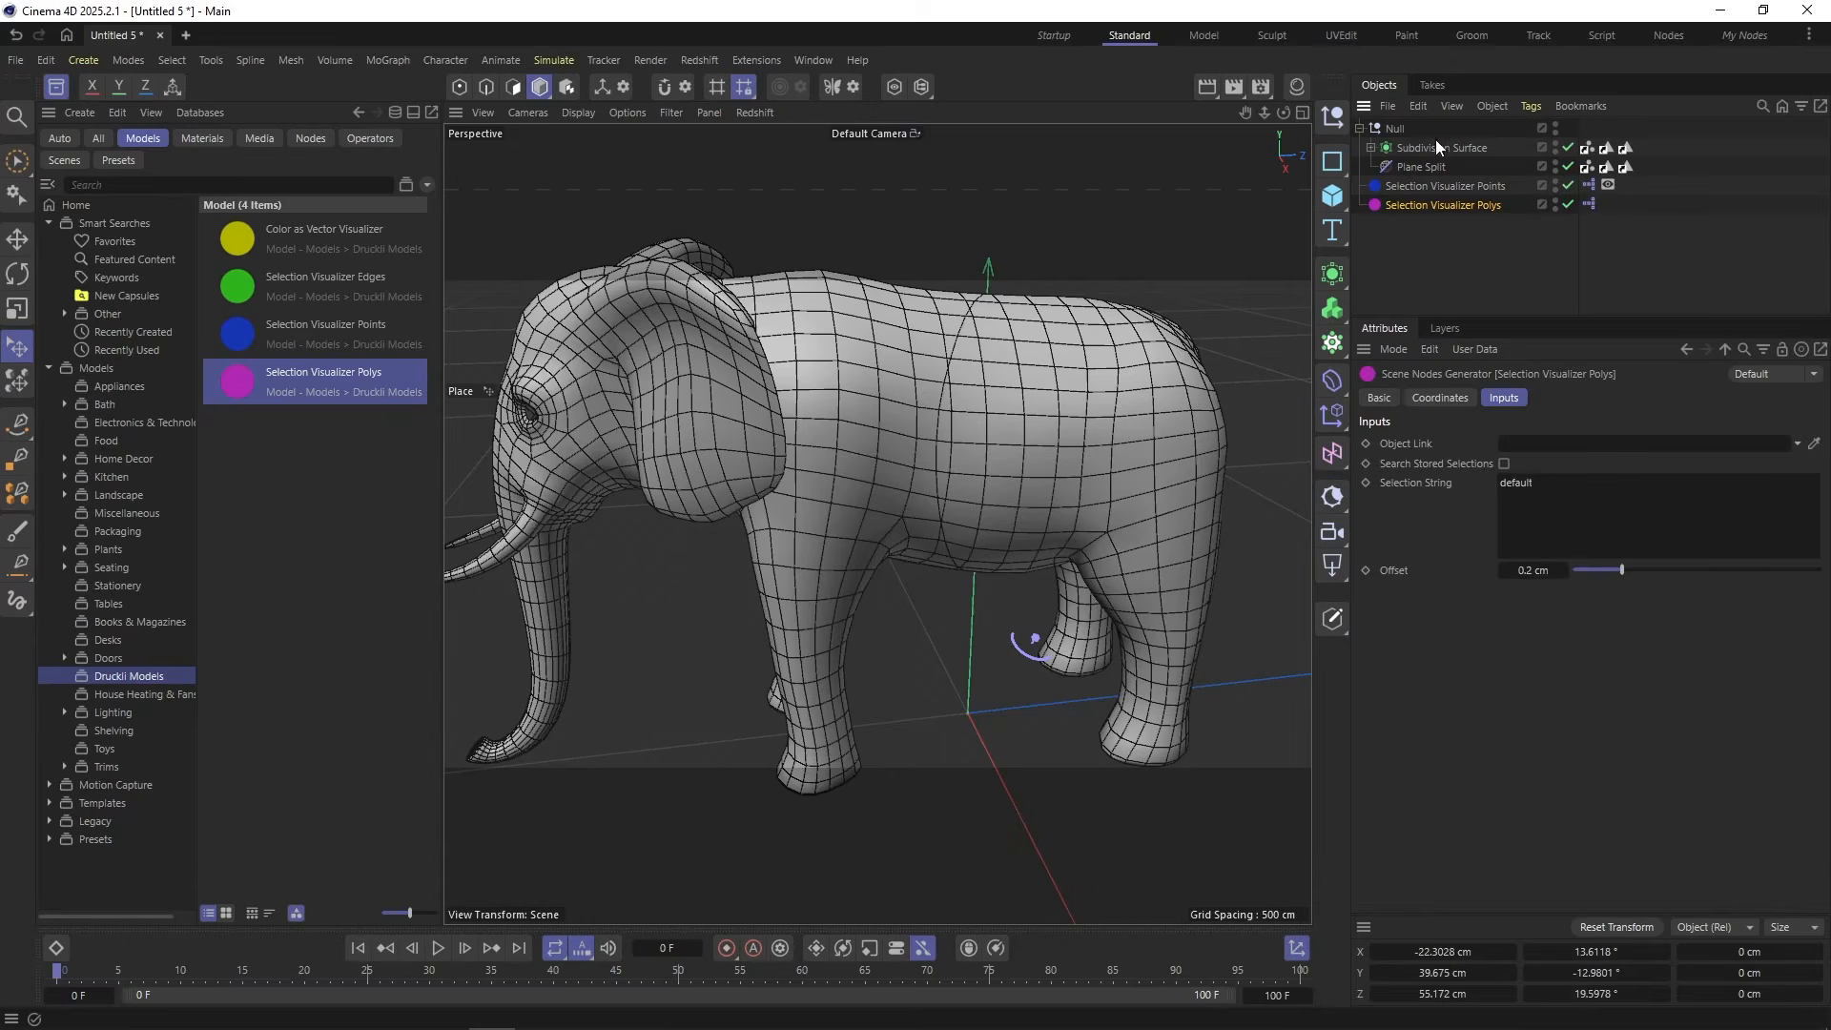
pyautogui.moveTo(1438, 145); pyautogui.dragTo(1541, 443)
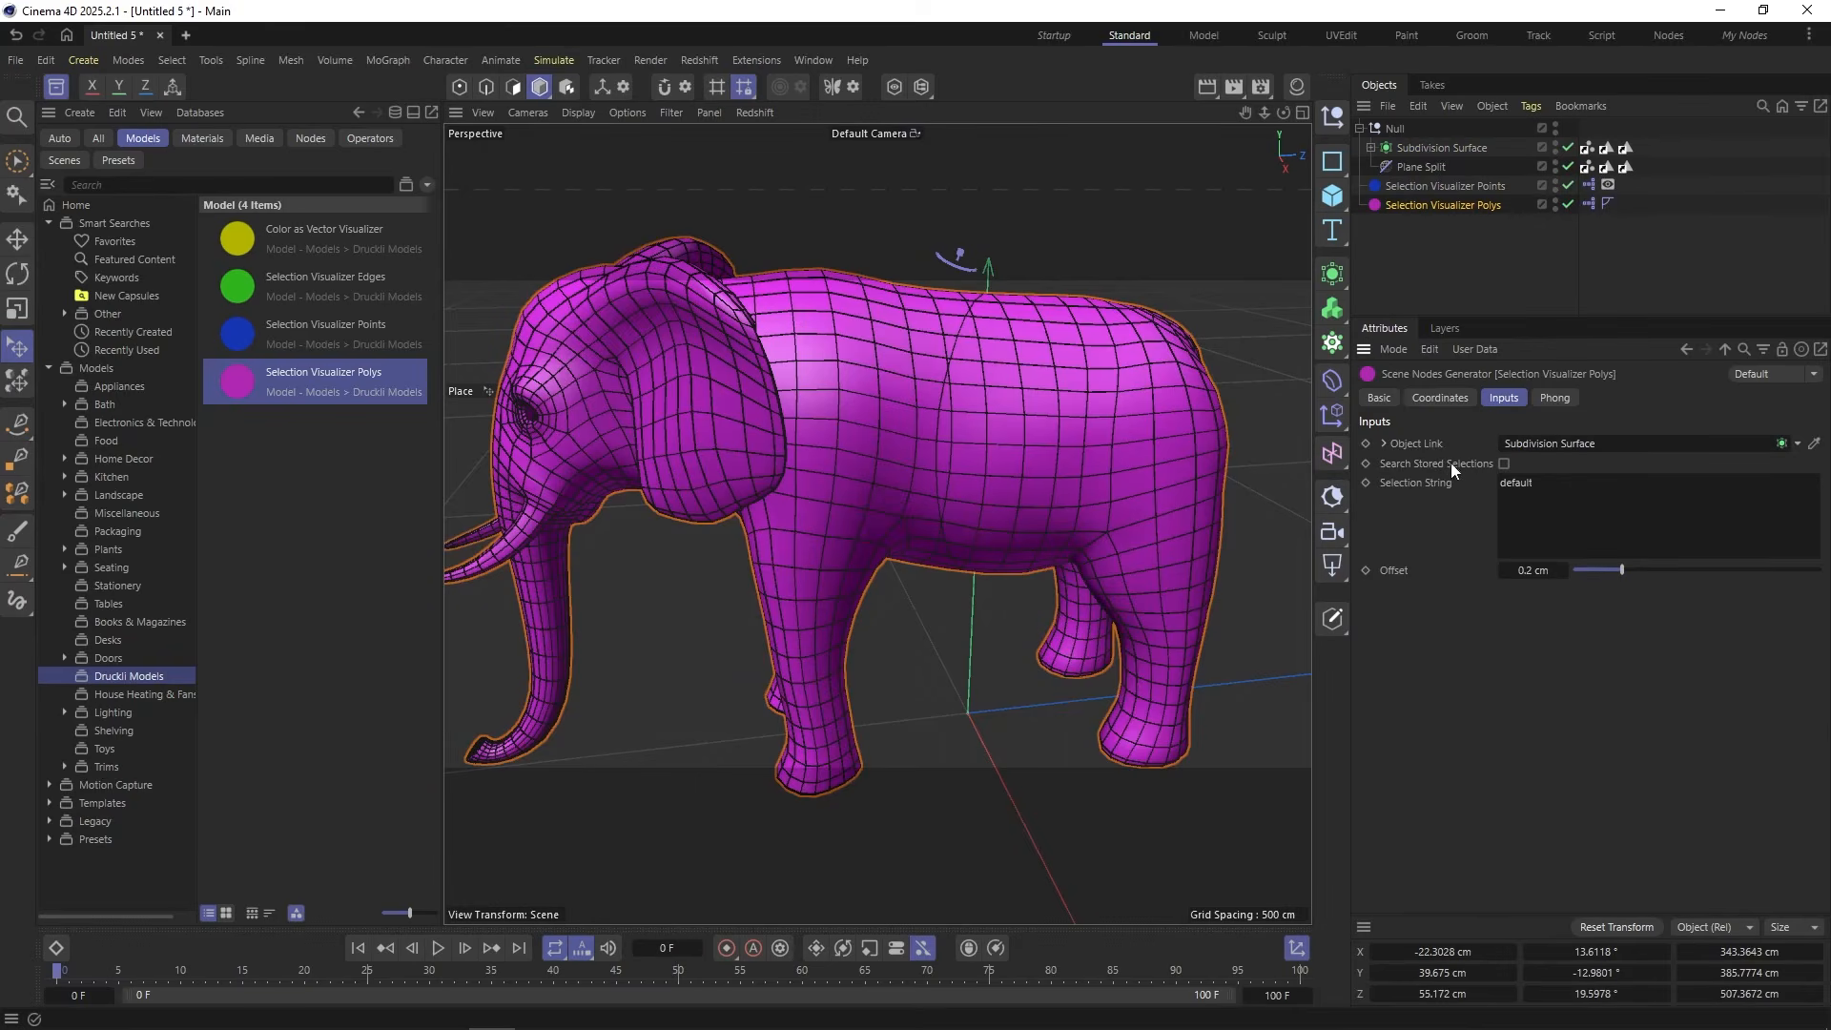
pyautogui.click(1504, 464)
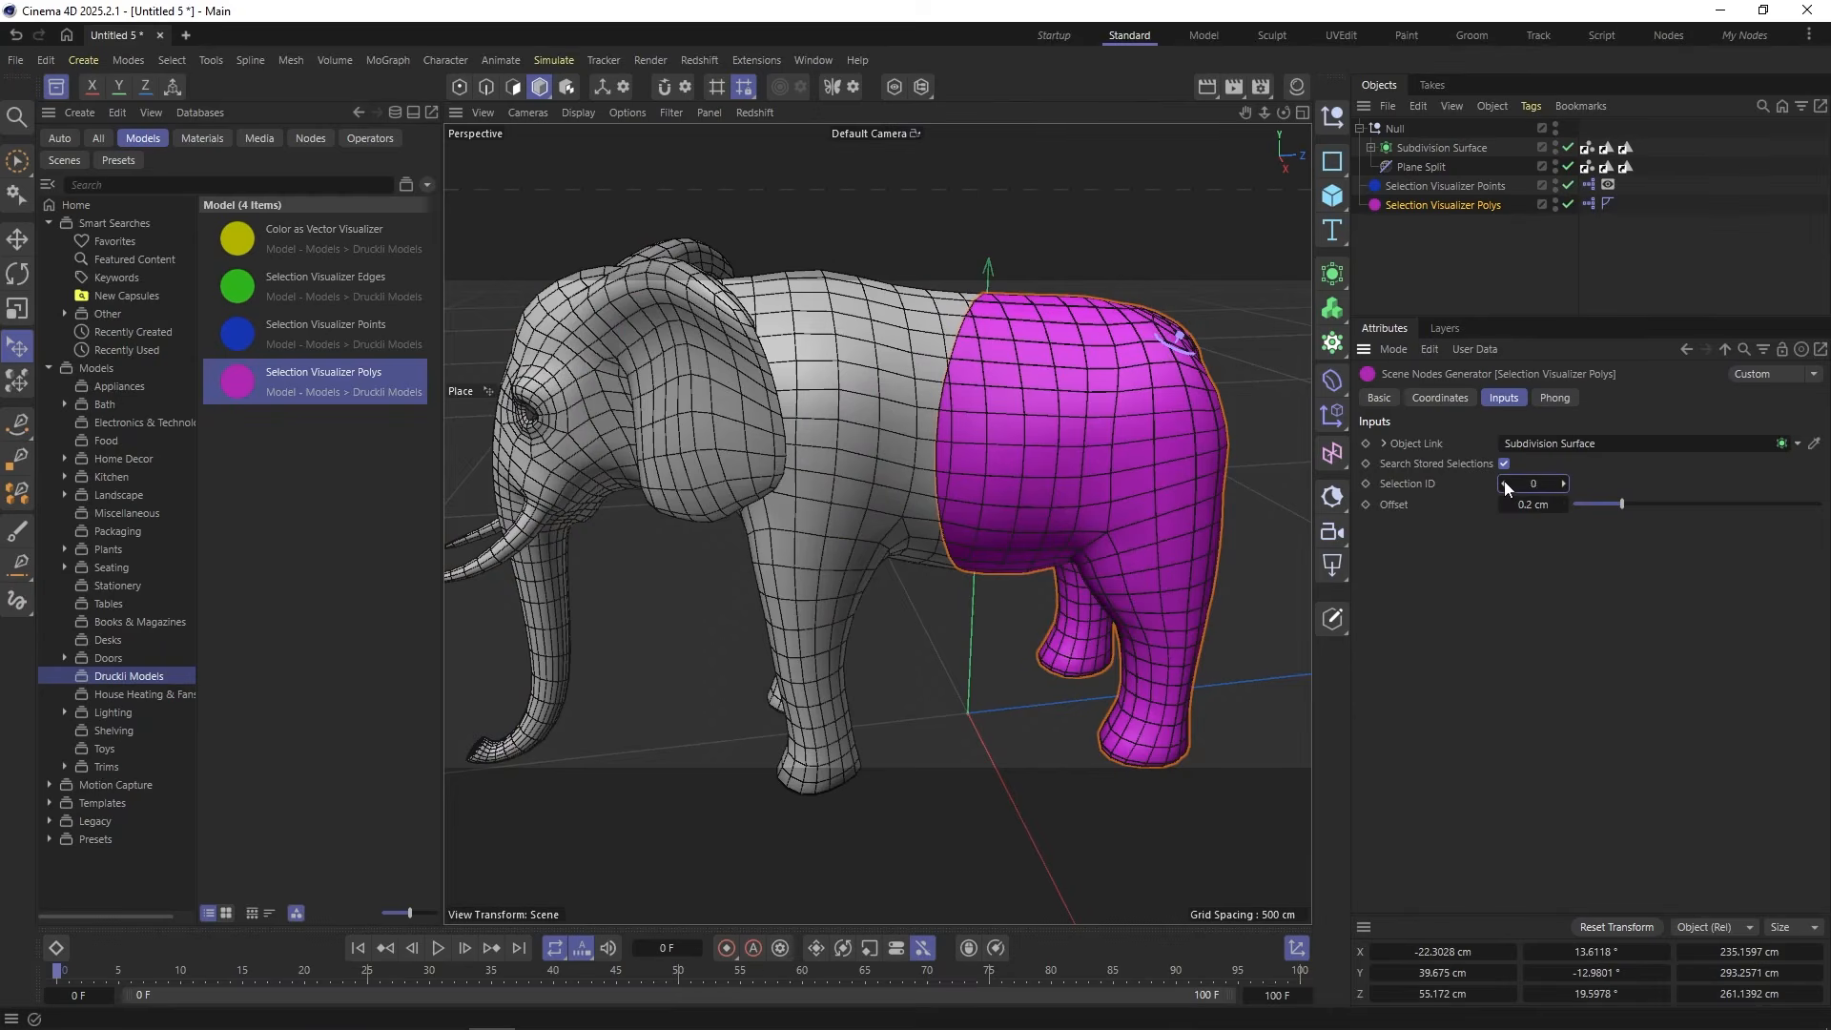
pyautogui.click(1607, 148)
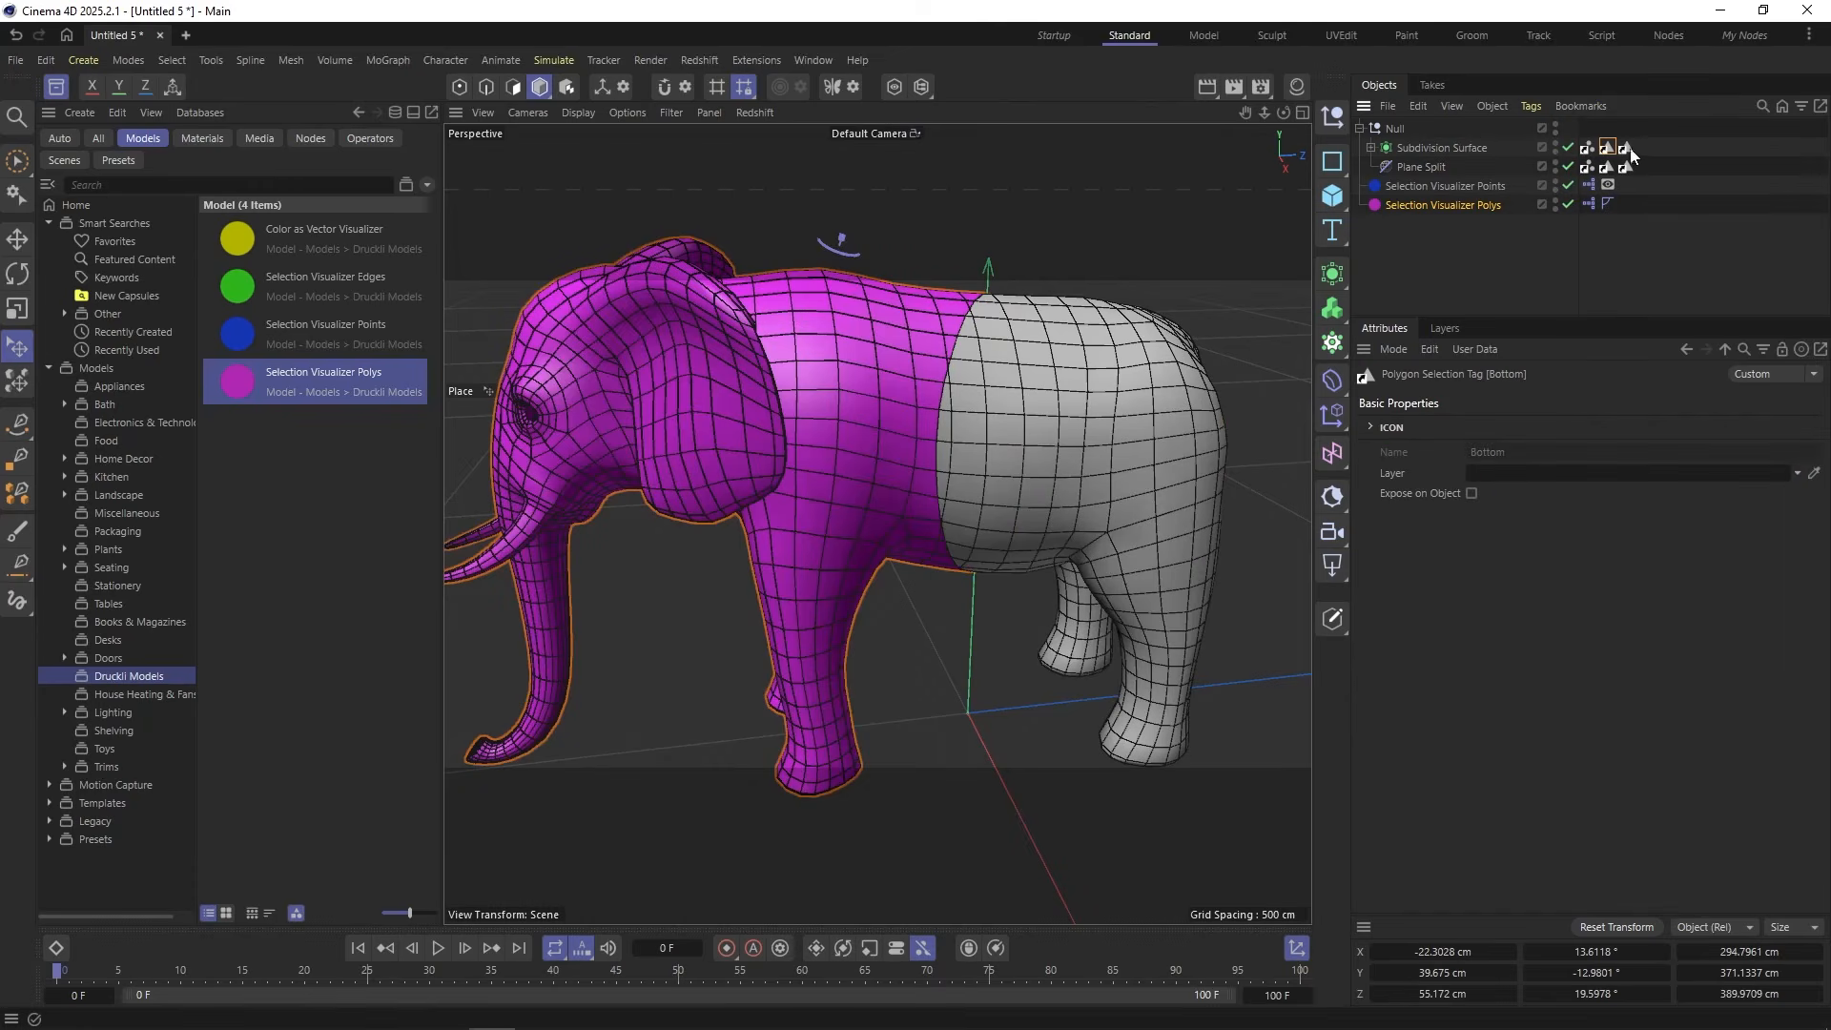
pyautogui.click(1626, 148)
# Step: Link the Subdivision Surface to Selection Visualizer Points and enable Search Stored Selections
pyautogui.click(1467, 185)
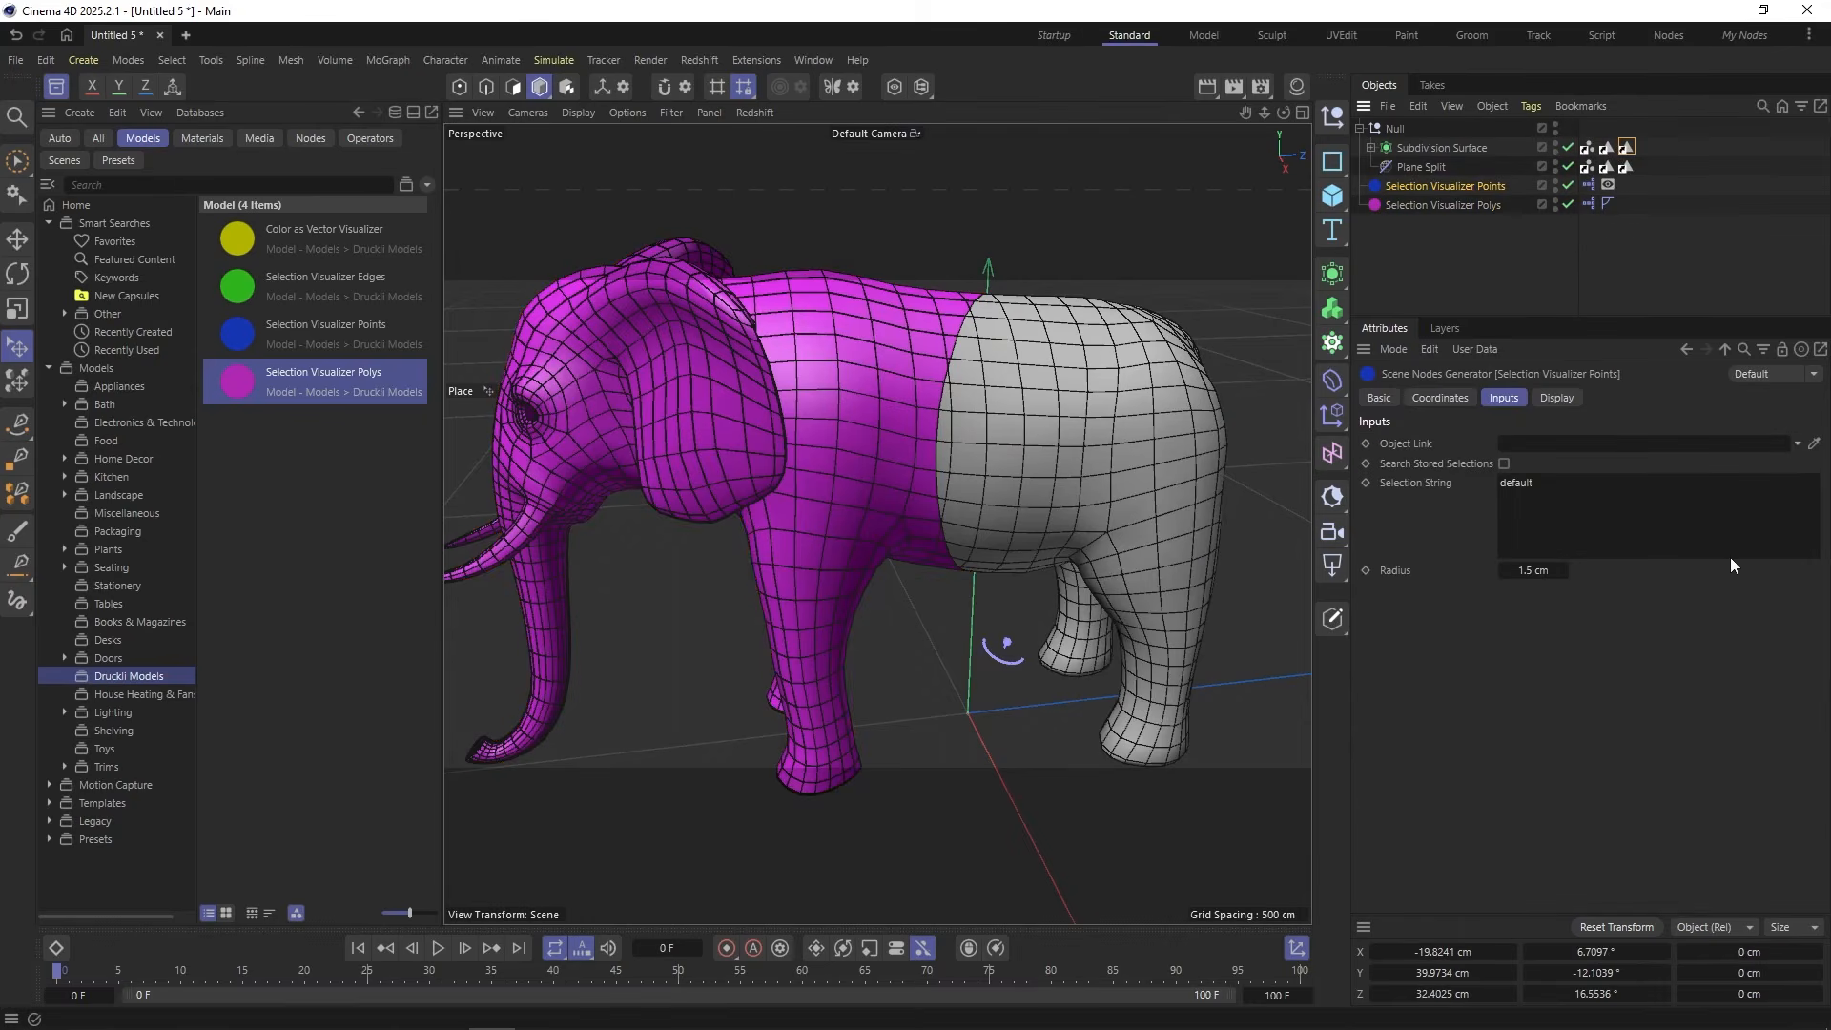
pyautogui.moveTo(1418, 150); pyautogui.dragTo(1550, 444)
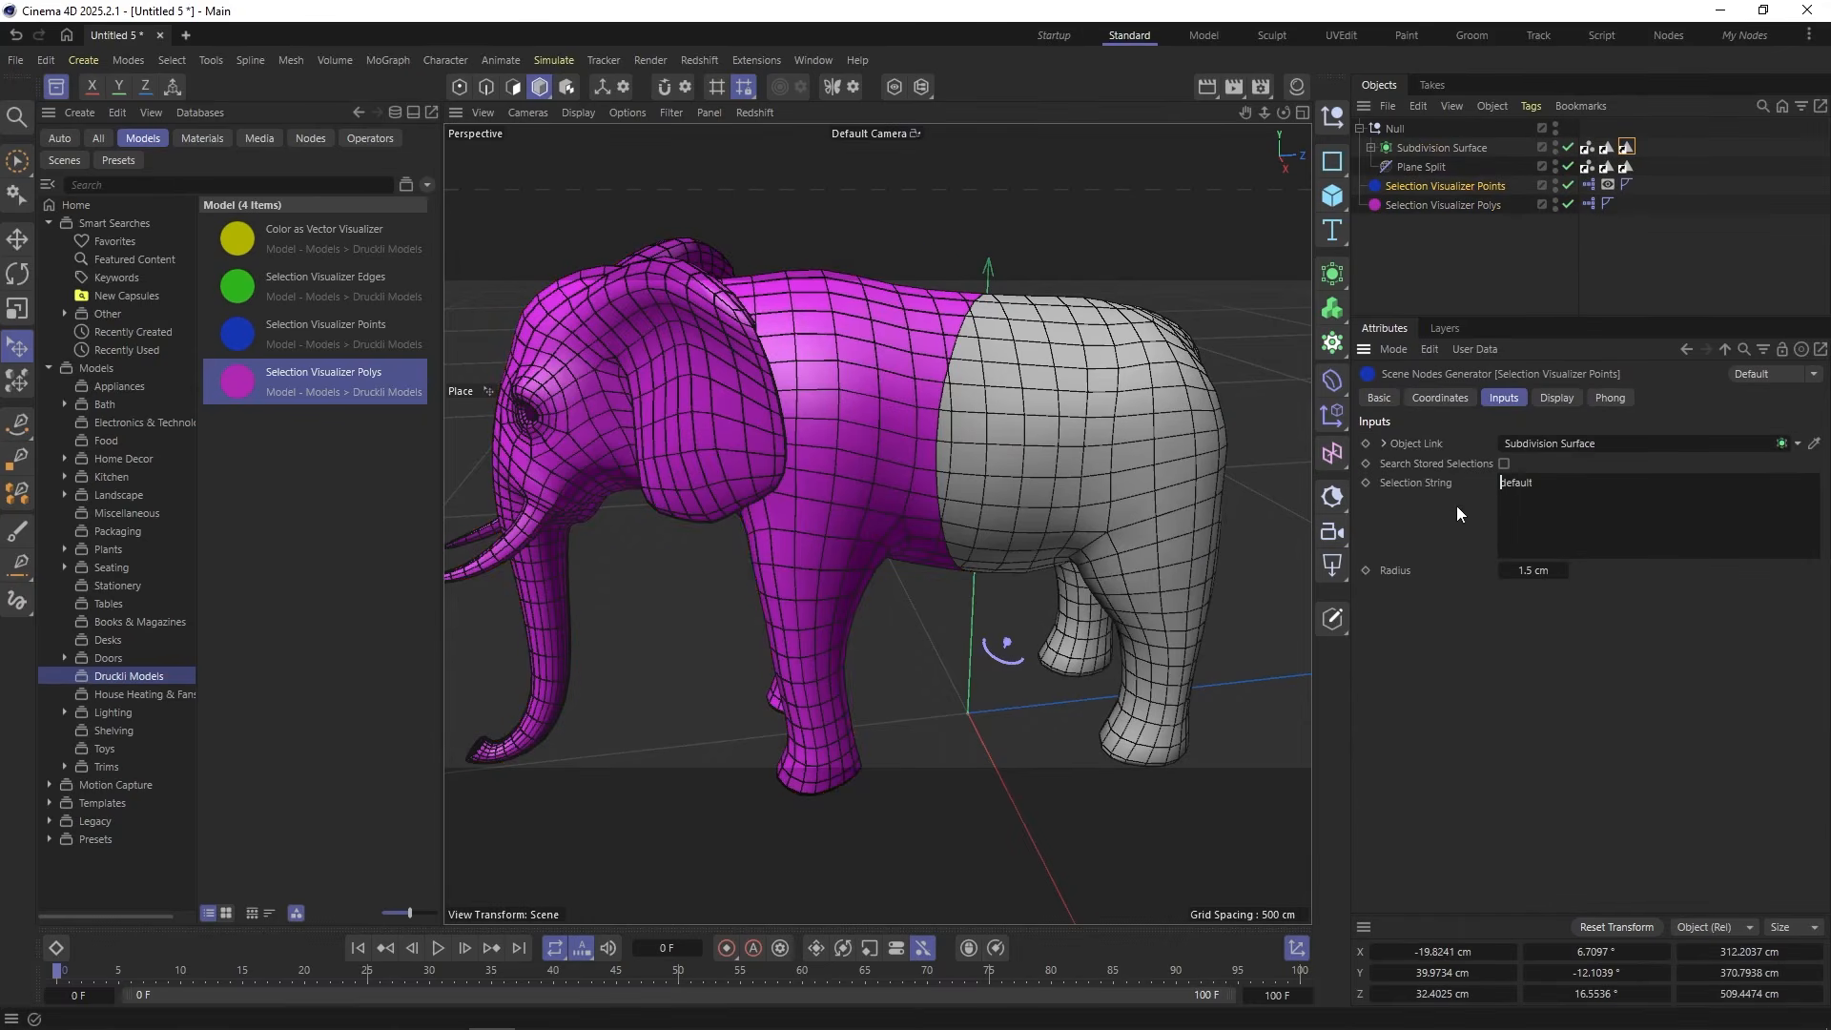
pyautogui.click(1505, 464)
# Step: Set the Selection Visualizer Points radius to 1.81 cm and inspect the point markers along the elephant's cut
pyautogui.scroll(10, 830, 410)
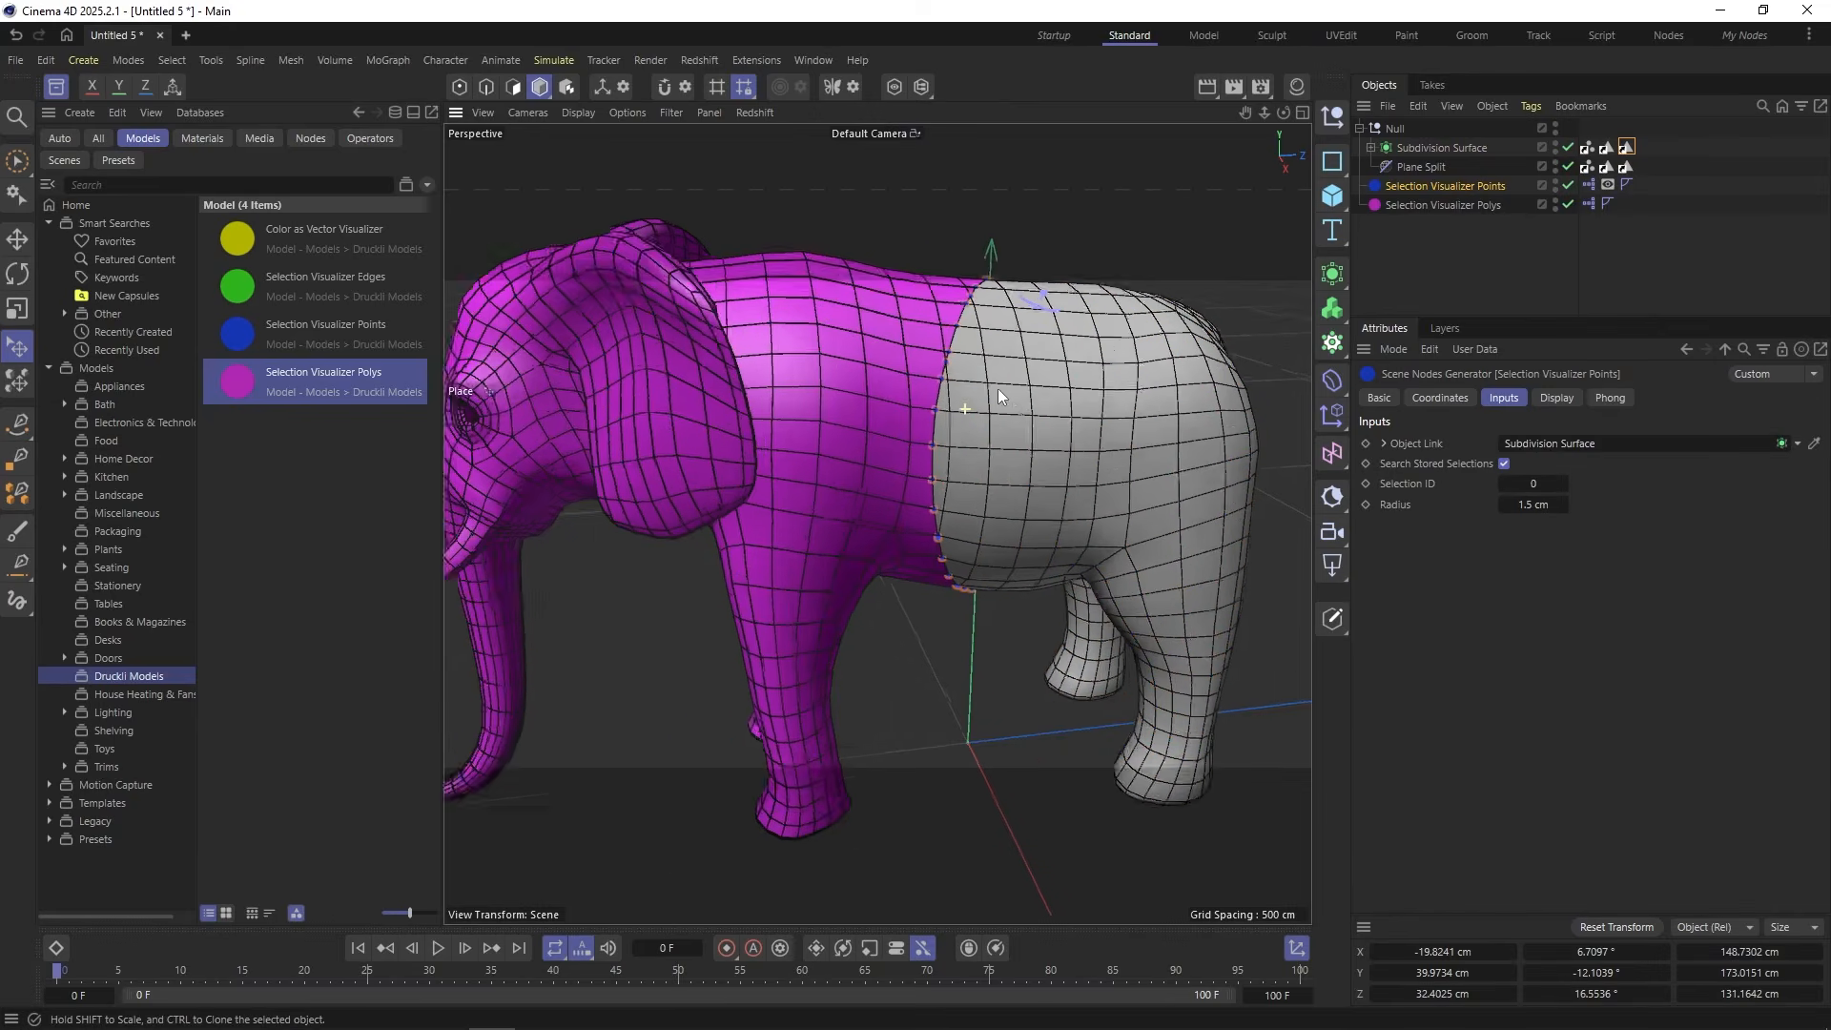
pyautogui.moveTo(1516, 505); pyautogui.dragTo(1474, 504)
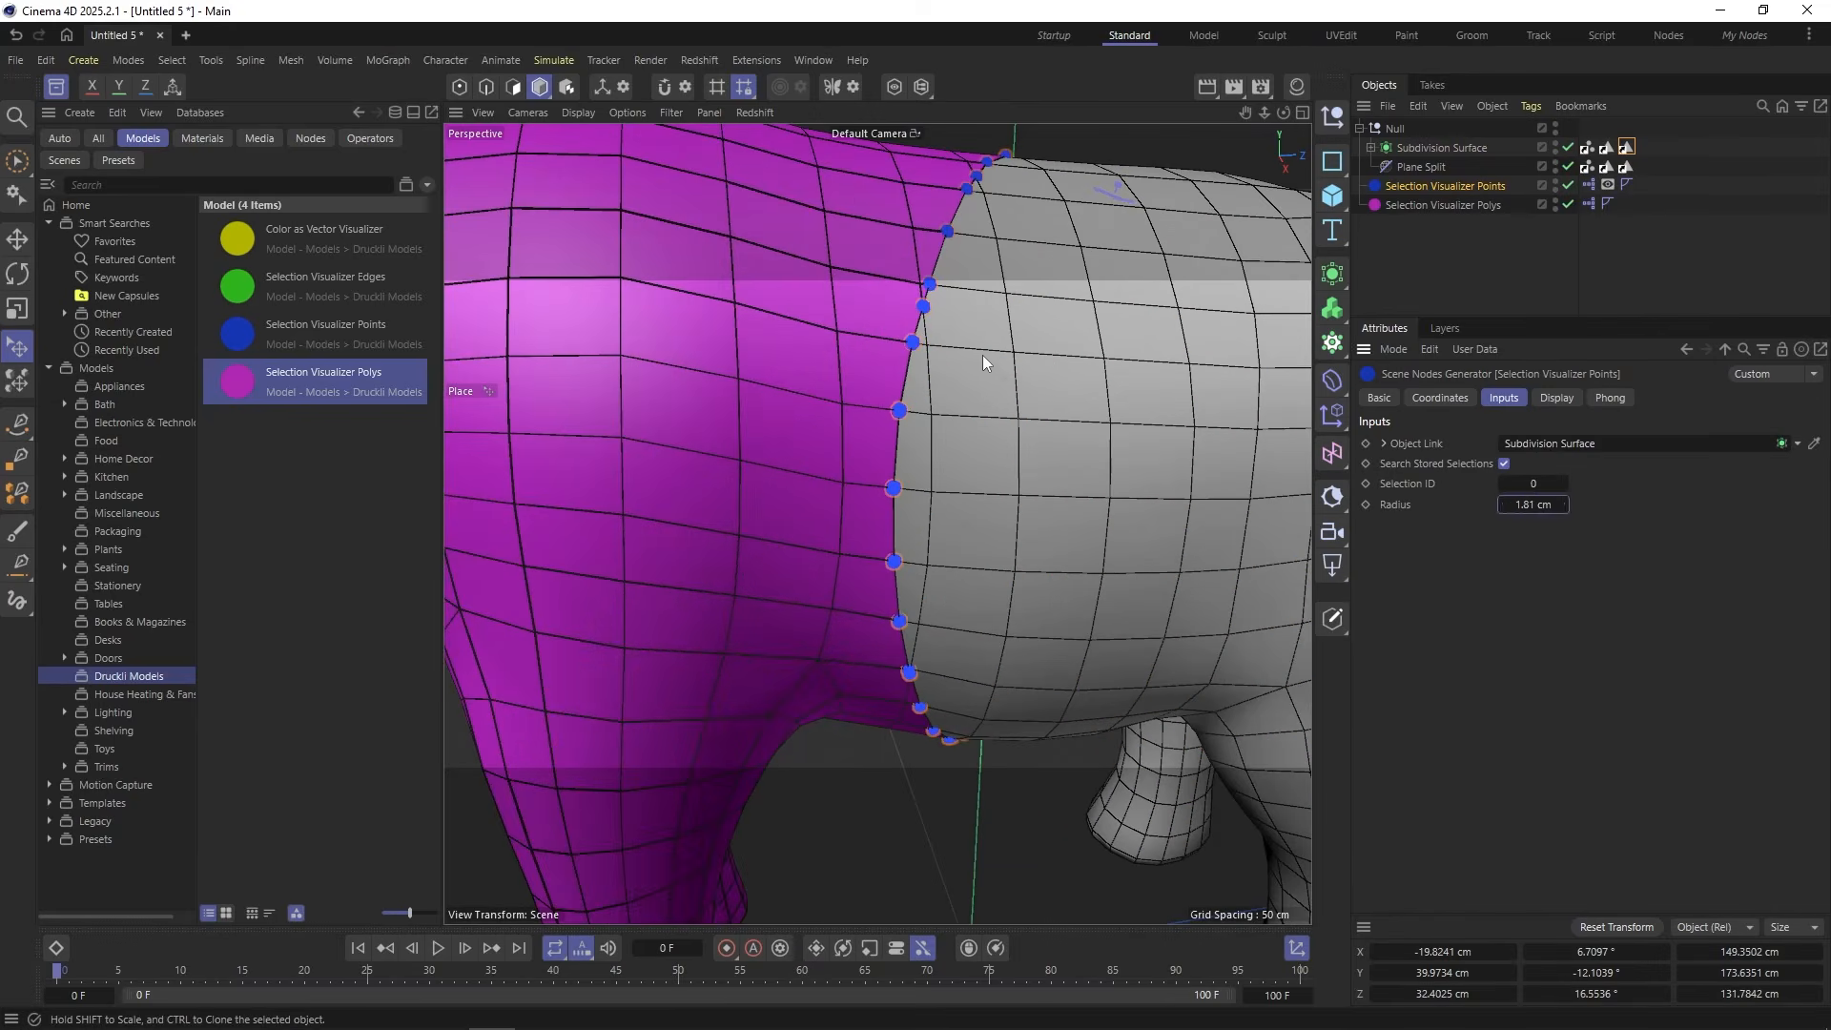
pyautogui.keyDown('alt'); pyautogui.moveTo(981, 359); pyautogui.dragTo(1057, 365); pyautogui.keyUp('alt')
pyautogui.scroll(-8, 1056, 366)
pyautogui.keyDown('alt'); pyautogui.moveTo(875, 521); pyautogui.dragTo(1008, 416); pyautogui.keyUp('alt')
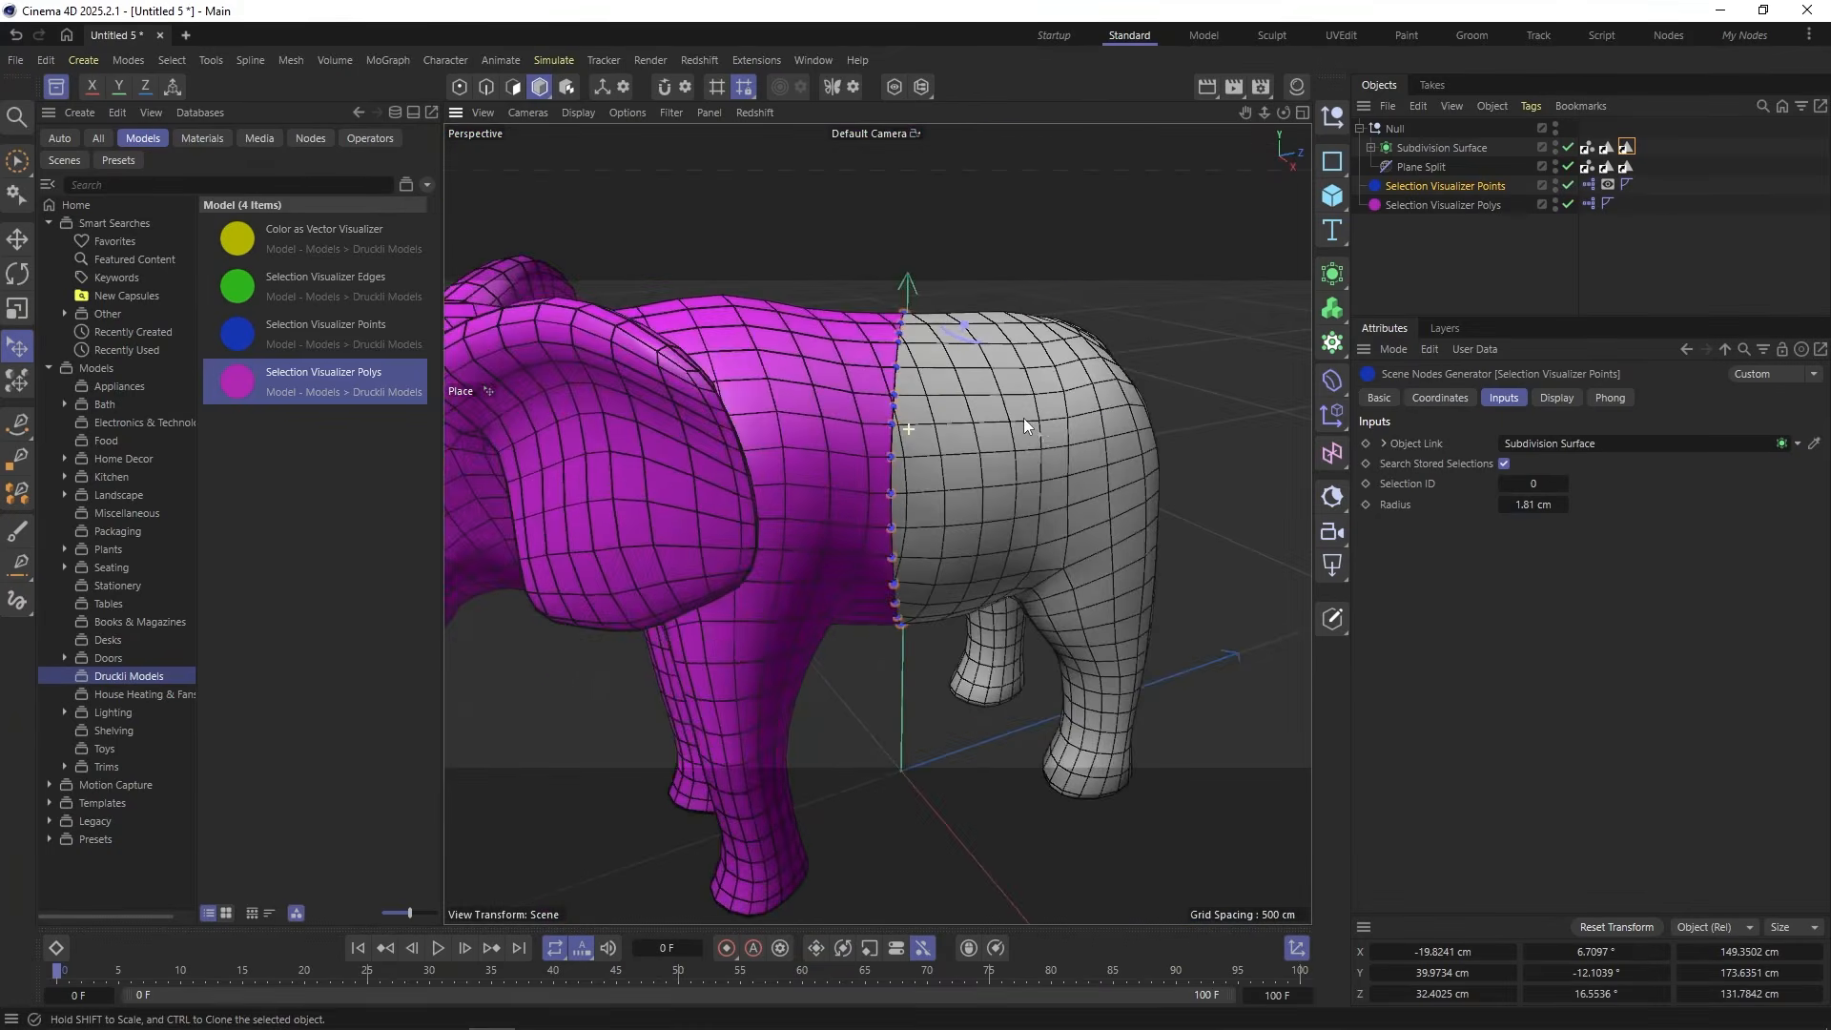
pyautogui.scroll(-4, 971, 418)
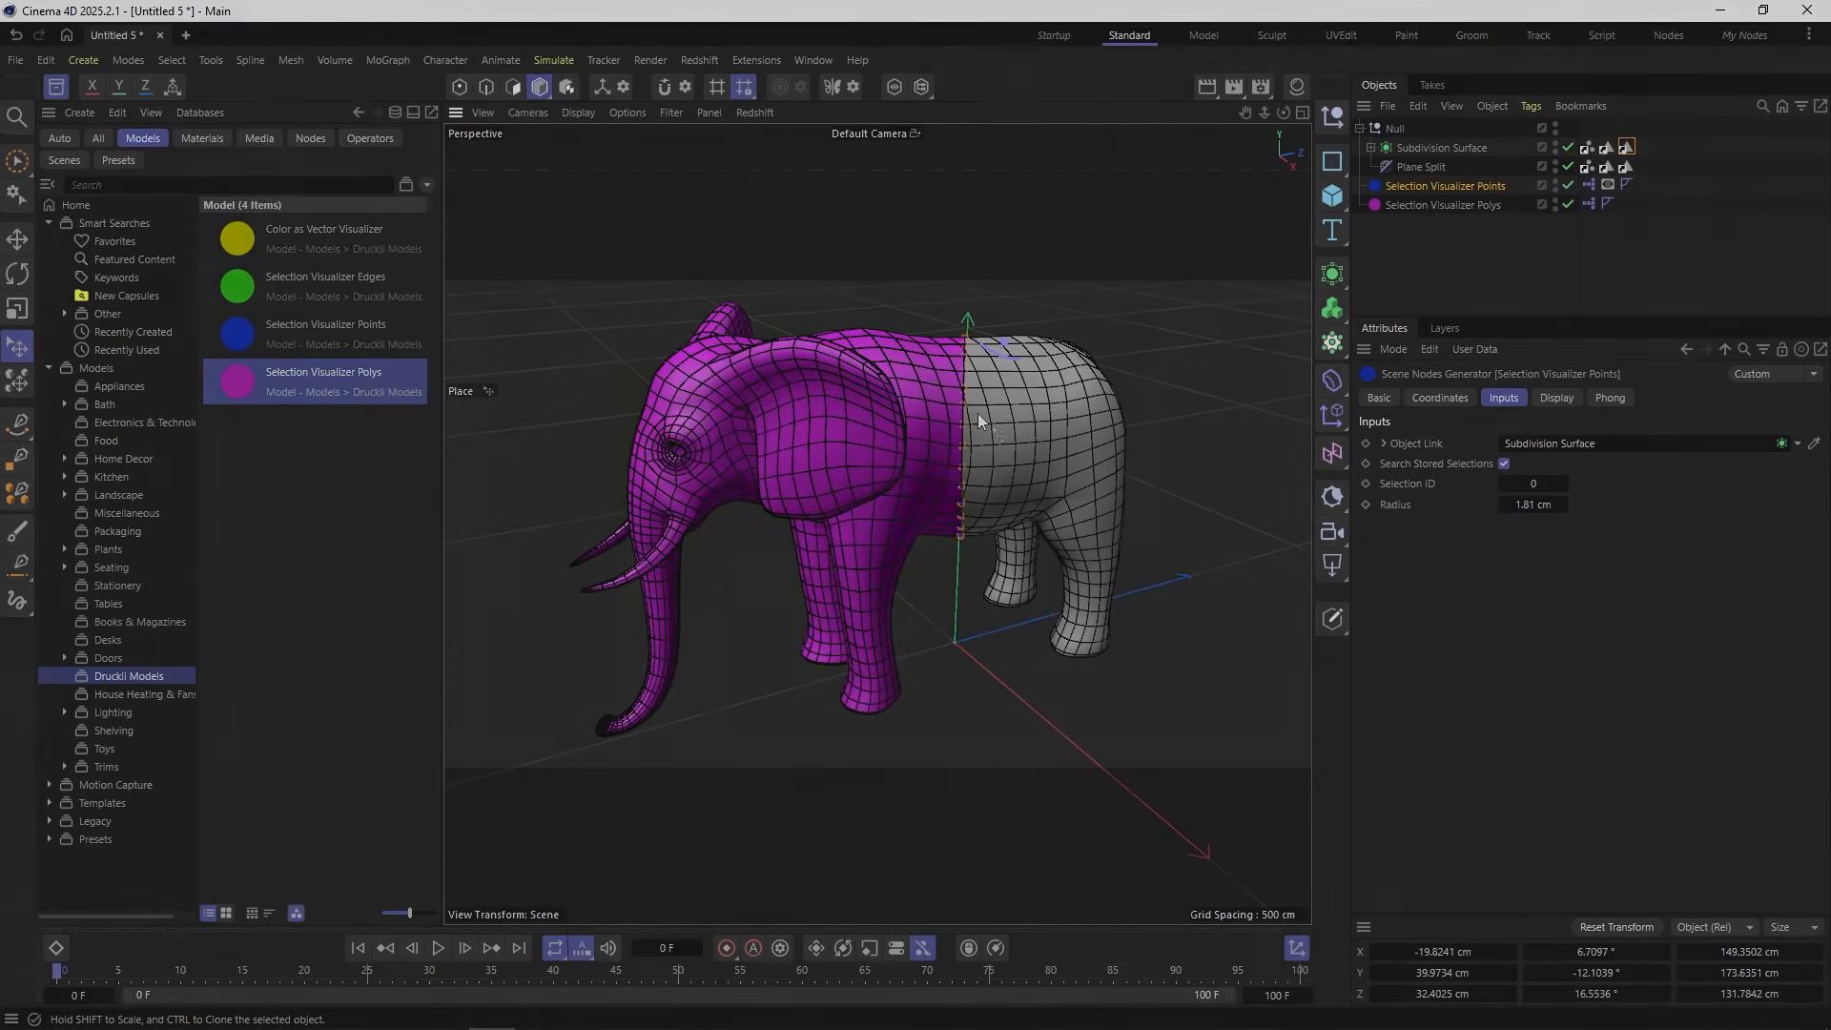